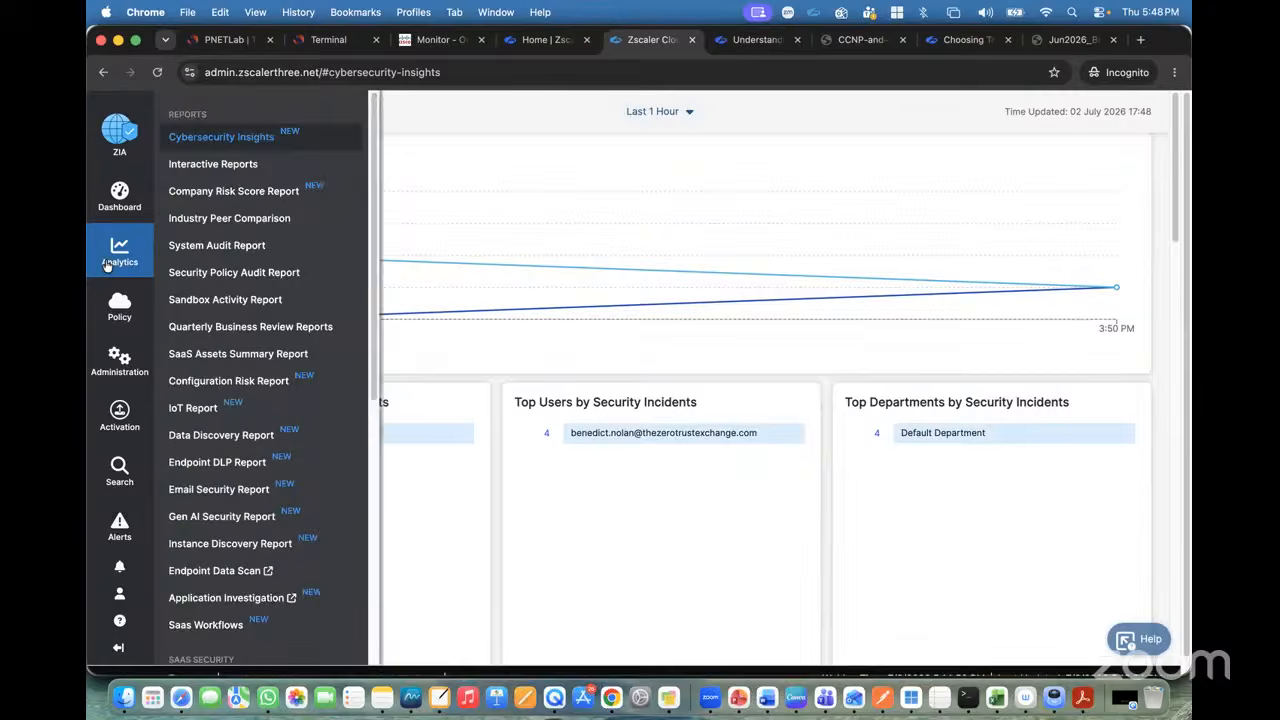
Open the Web Overview dashboard and look over its widgets.
click(150, 182)
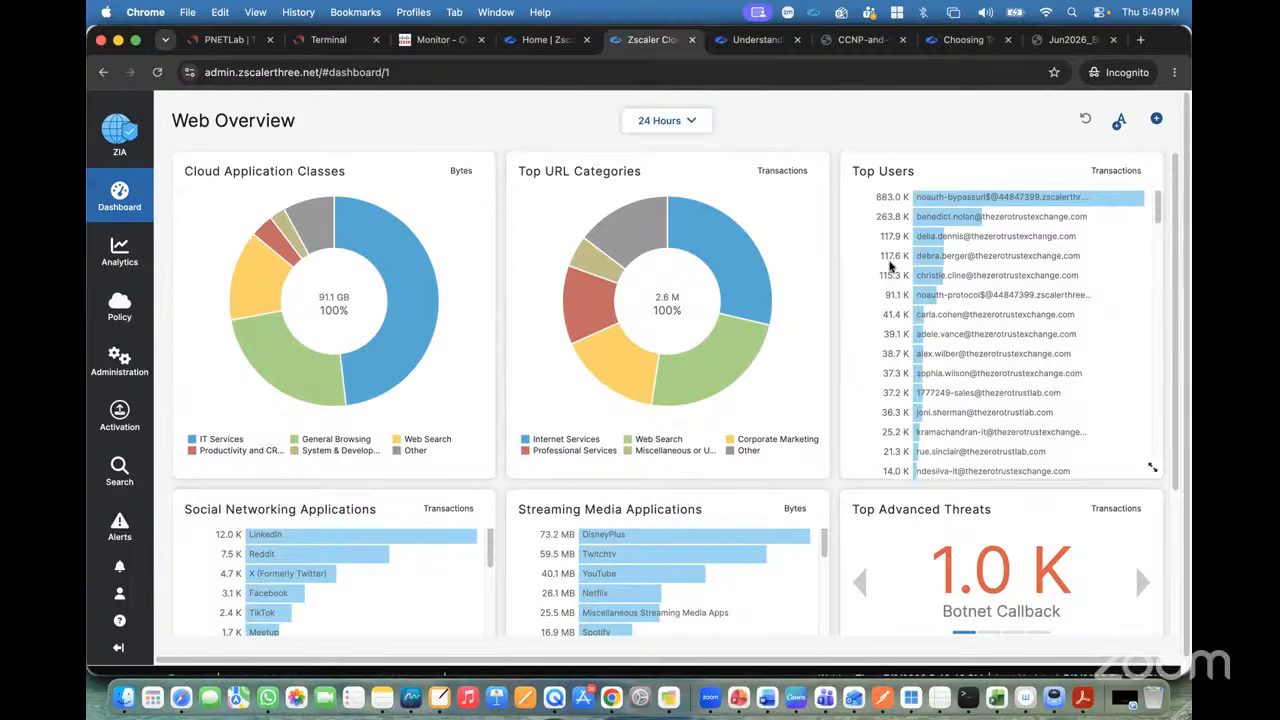
scroll(890, 262, down, 2)
scroll(890, 260, up, 2)
scroll(600, 360, down, 3)
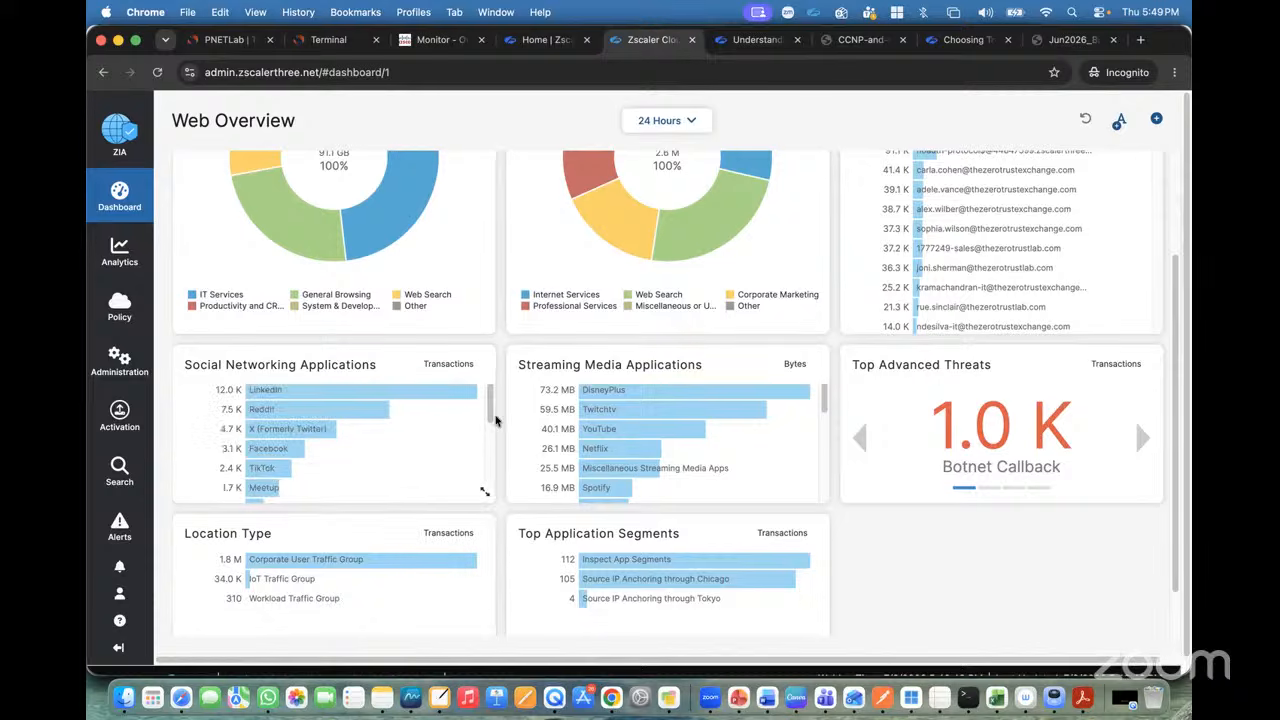
Examine the full lists in the Social Networking Applications and Streaming Media Applications widgets.
drag(491, 410, 488, 487)
scroll(488, 487, down, 2)
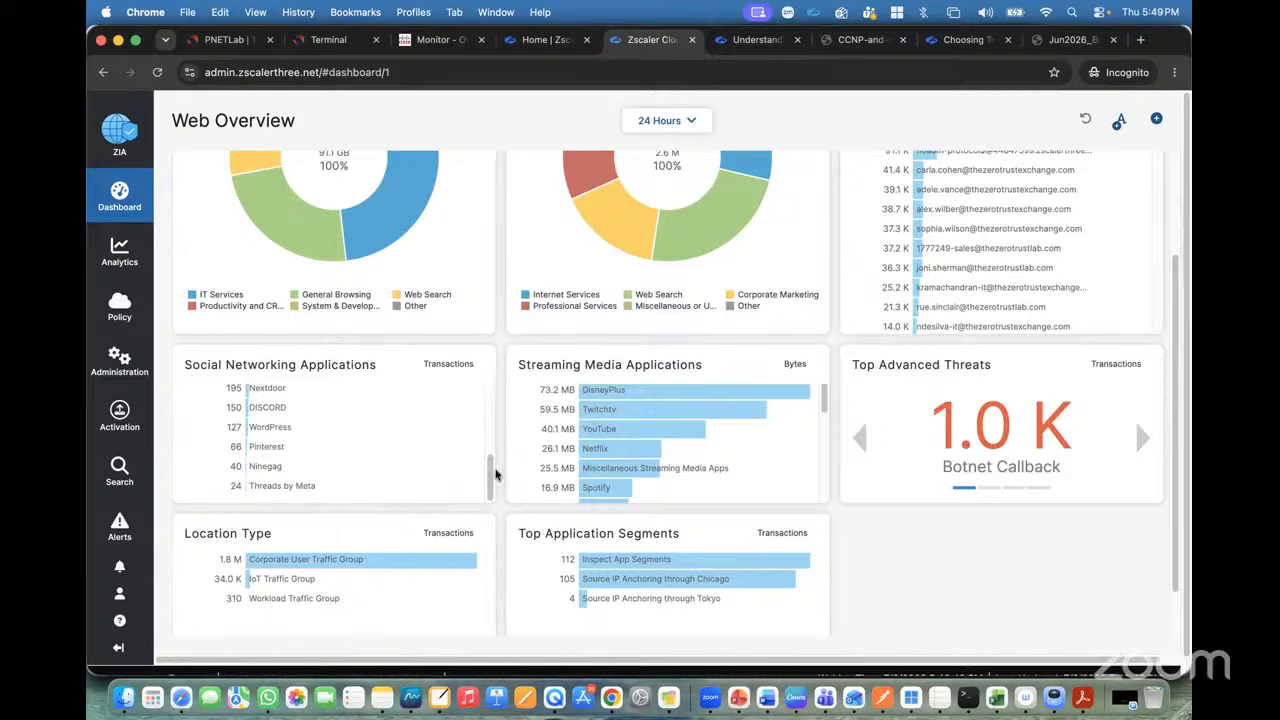
drag(493, 478, 490, 382)
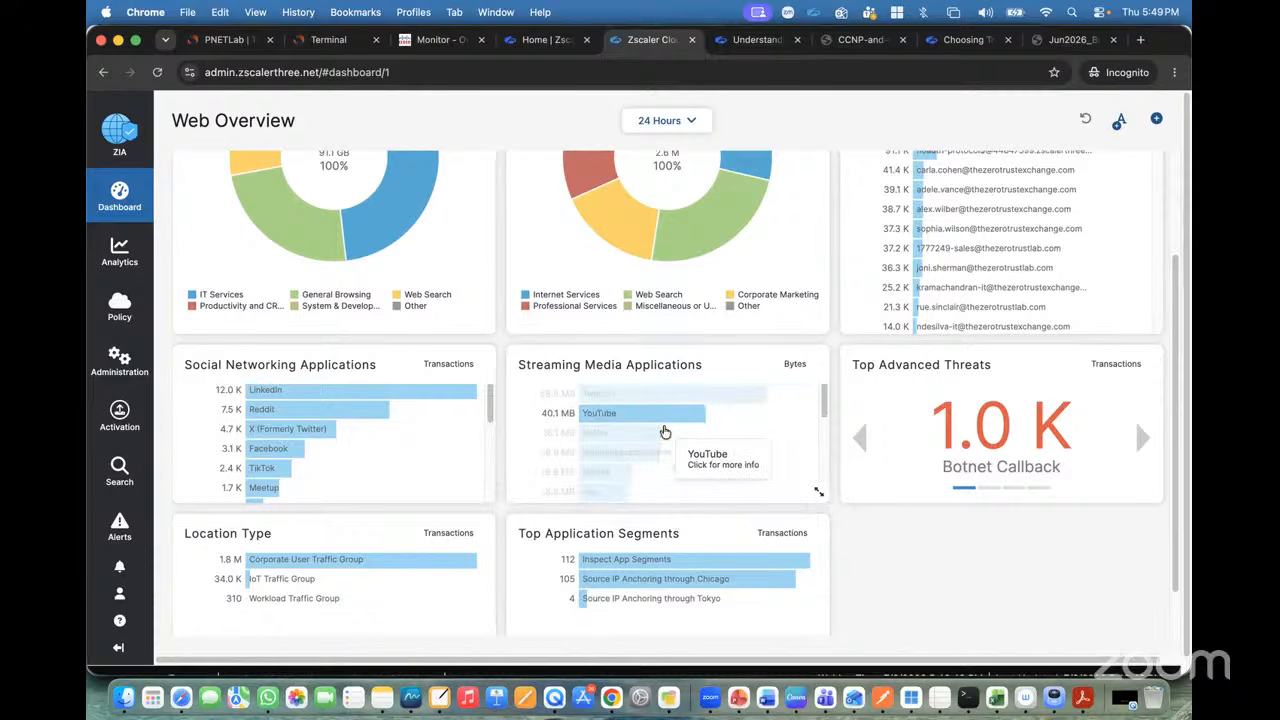
scroll(665, 432, down, 5)
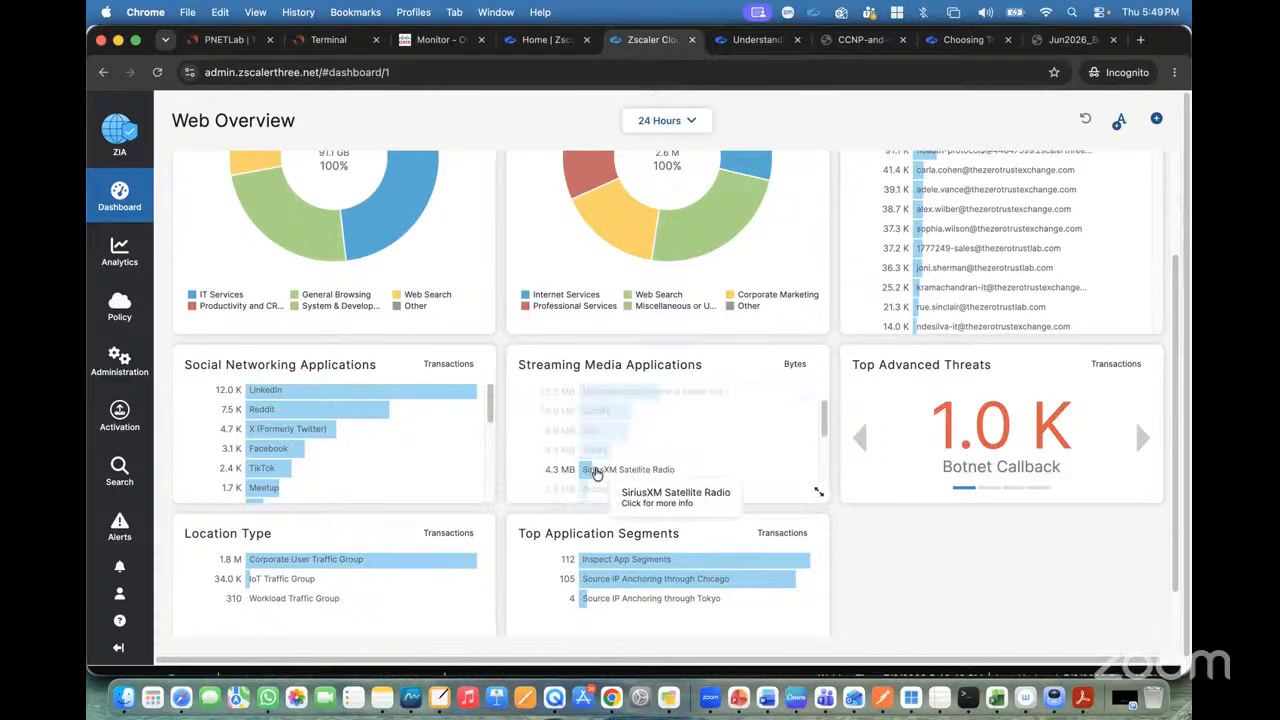
scroll(620, 445, down, 6)
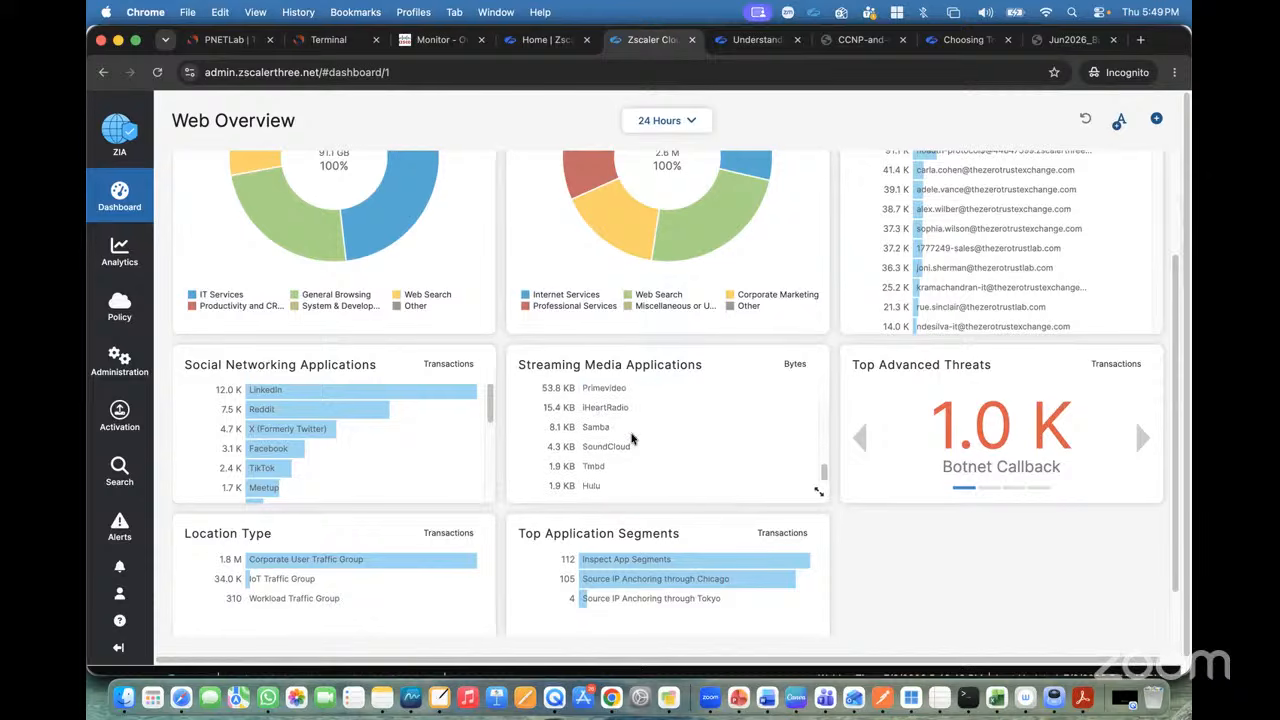
scroll(632, 438, down, 2)
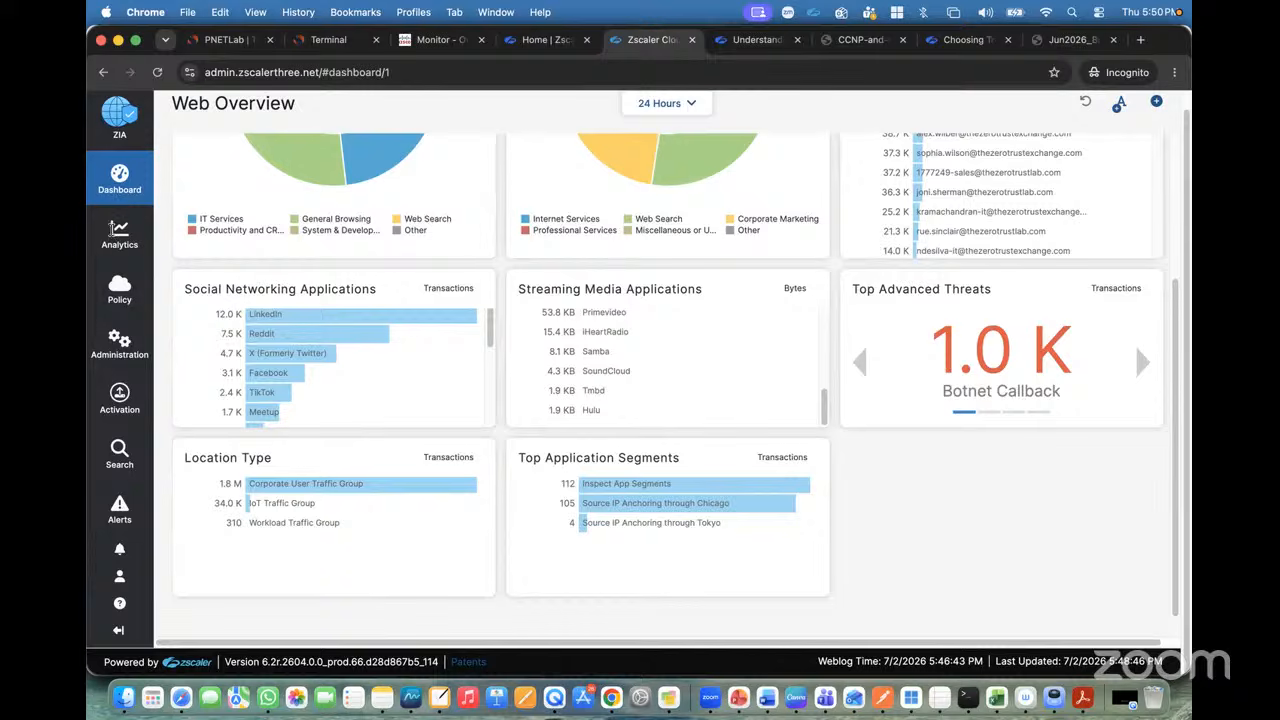
Draw annotation boxes around the Top Application Segments widget and its Inspect App Segments and Source IP Anchoring through Chicago rows.
key(super+shift+4)
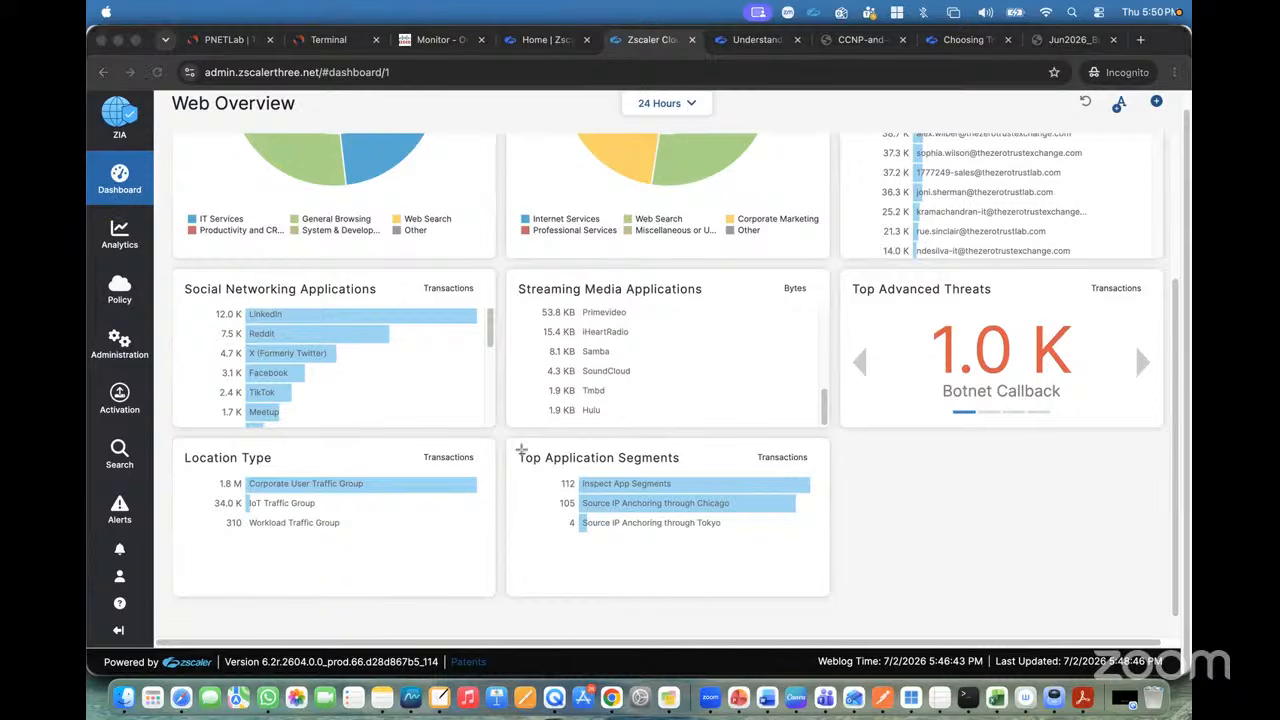
drag(512, 446, 817, 562)
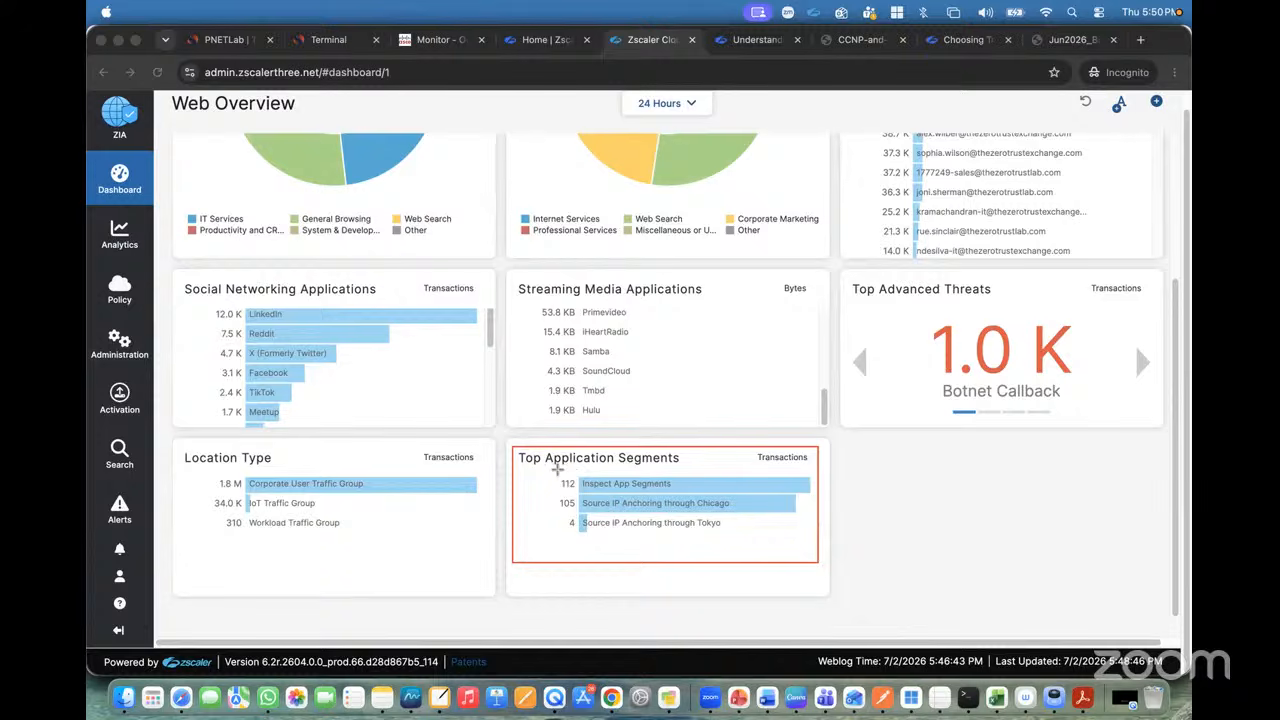
drag(557, 472, 703, 492)
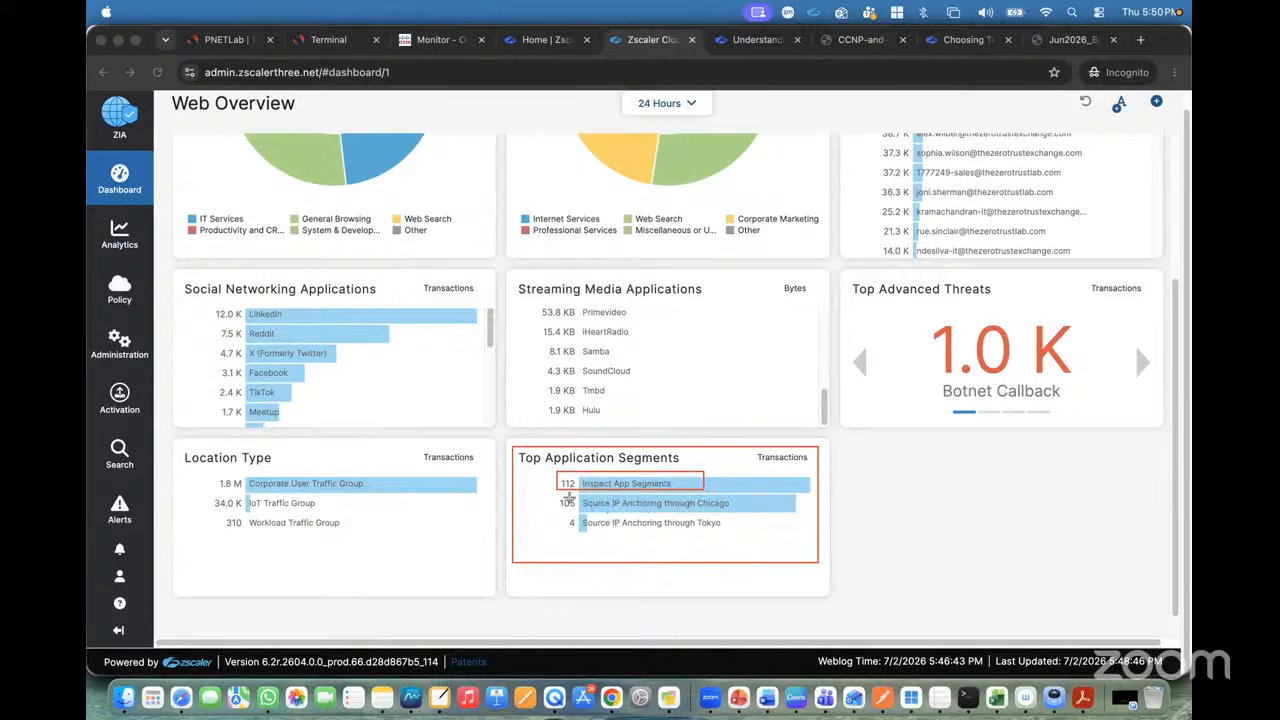
drag(555, 495, 745, 513)
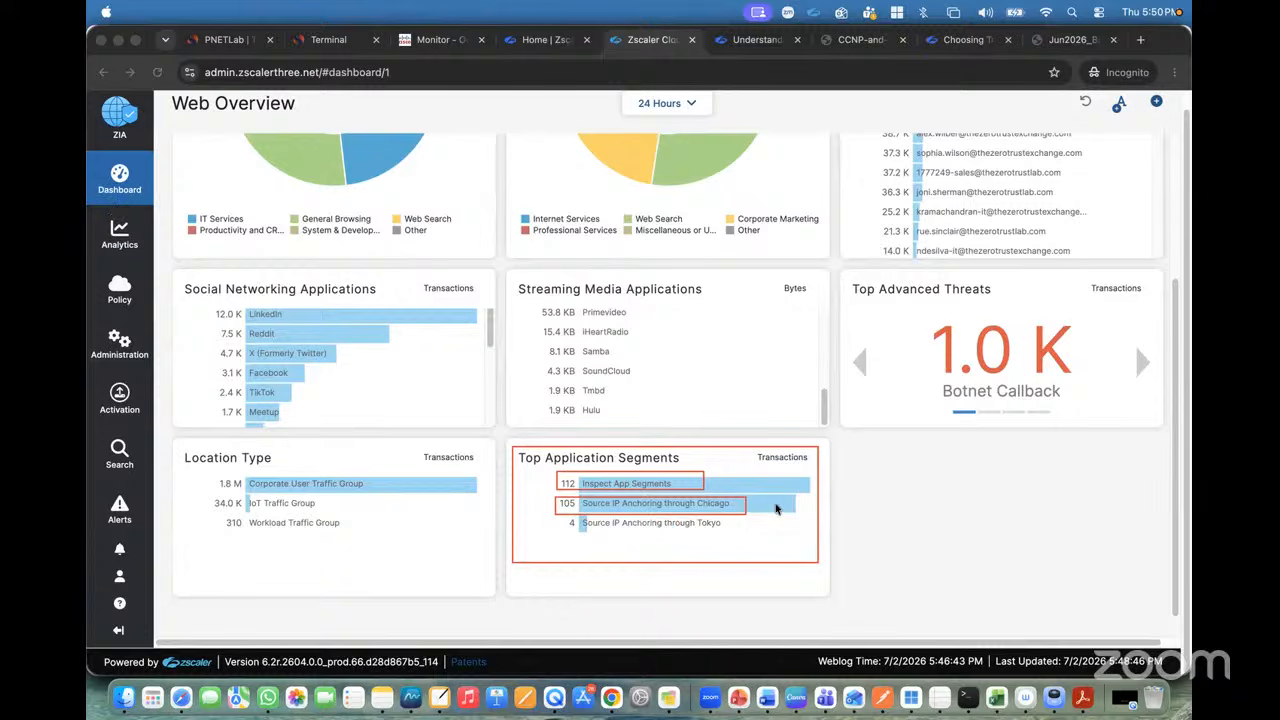
Annotate the Chicago anchoring row with the text "SIPA-Source IP Anchoring" and clear all annotations from the screen.
click(788, 508)
text(SIPA)
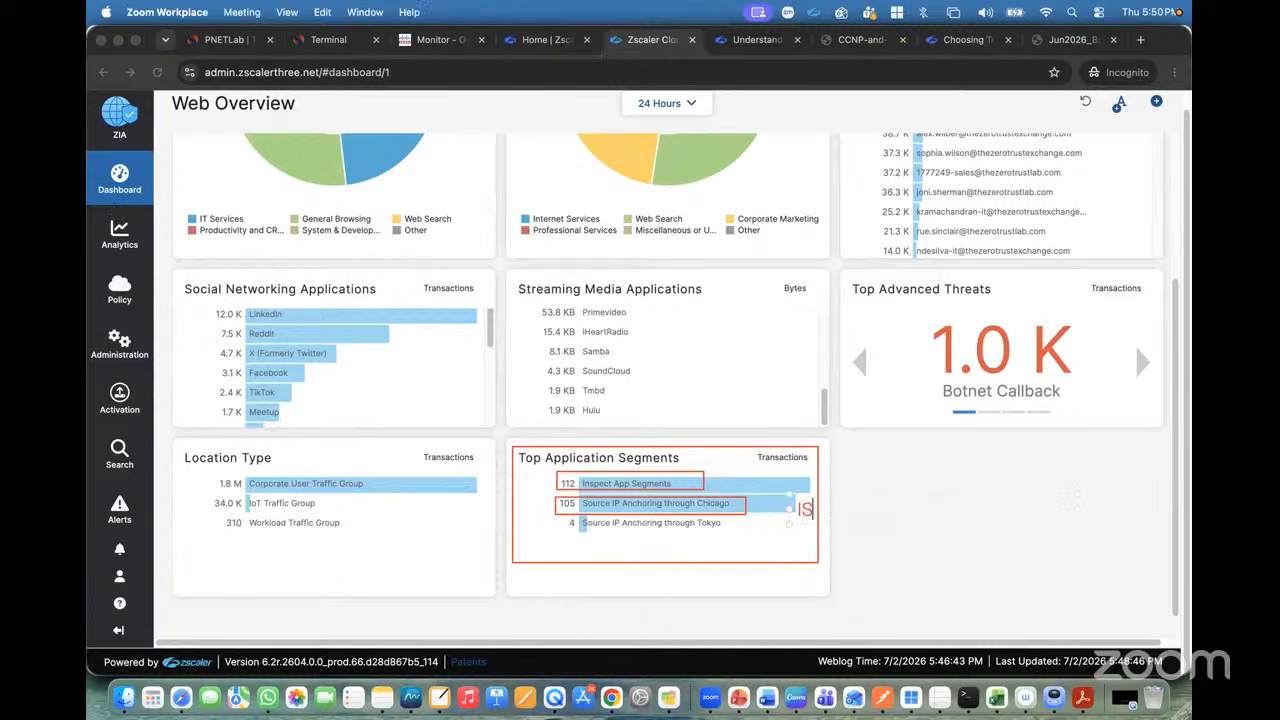
text(-Source IP Anchoring)
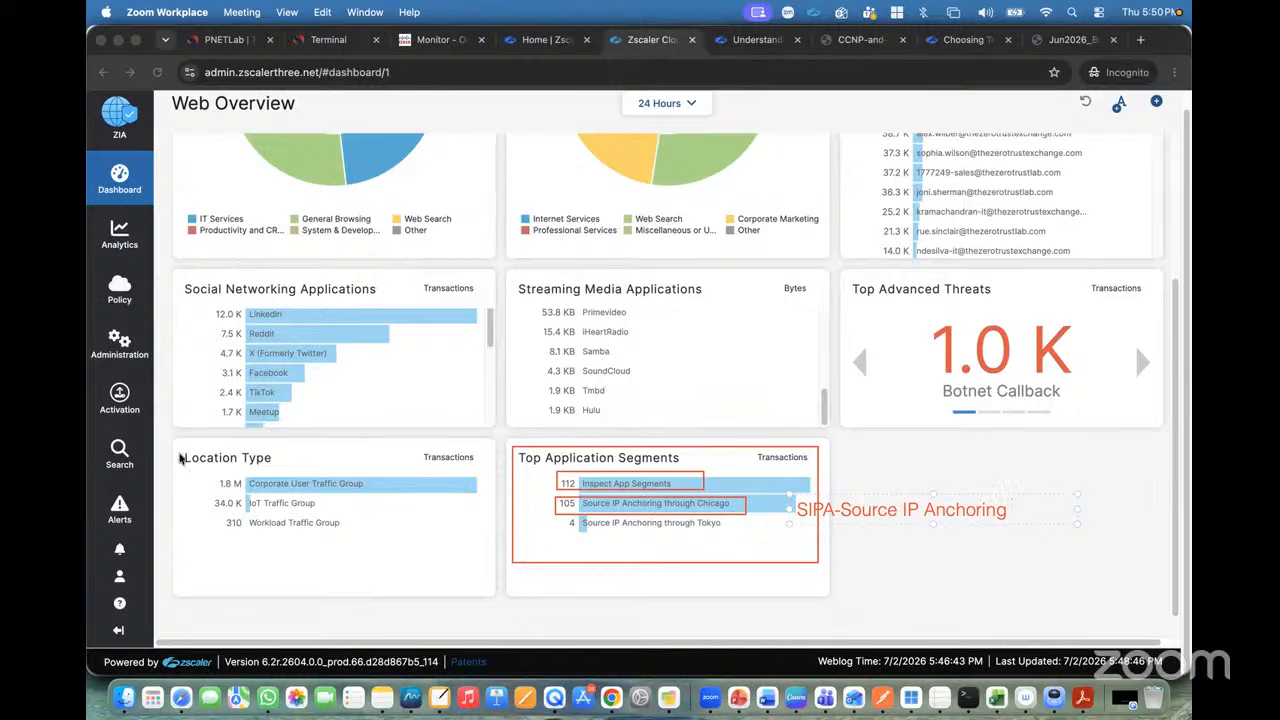
click(180, 456)
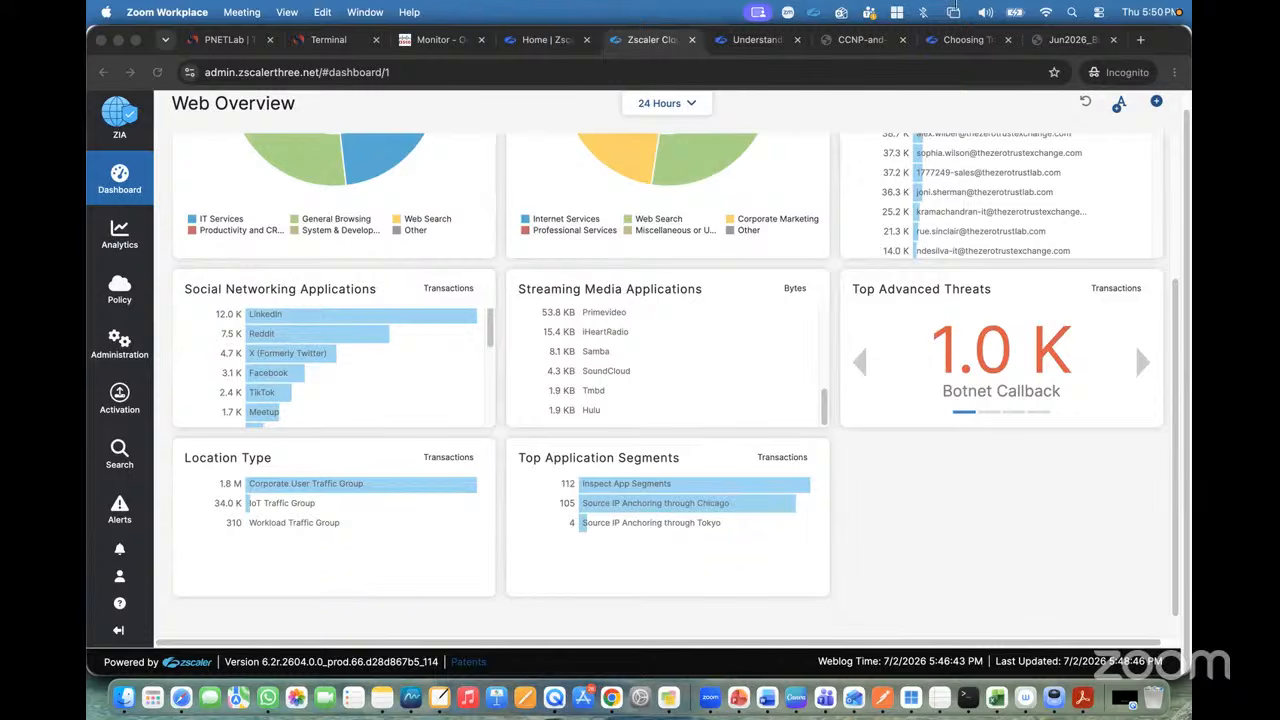
Open guinett.com in a new browser tab.
click(1146, 44)
click(106, 148)
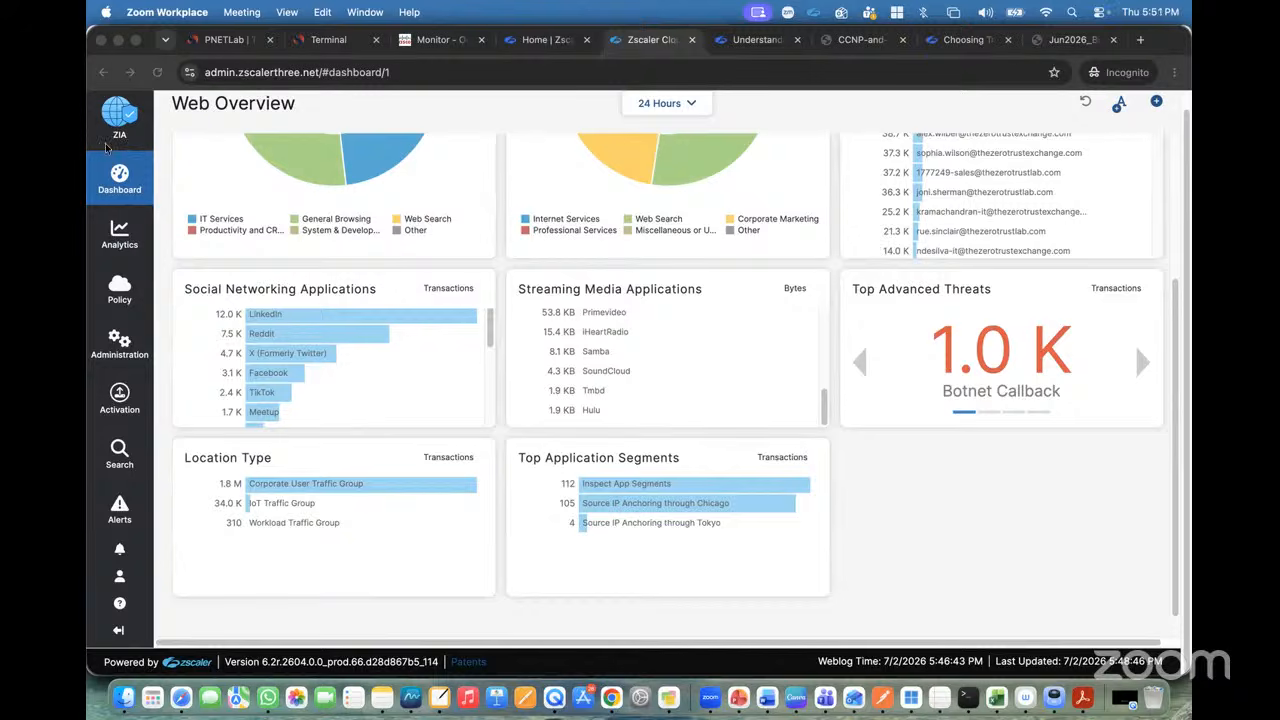
click(1137, 39)
click(1137, 39)
text(gu)
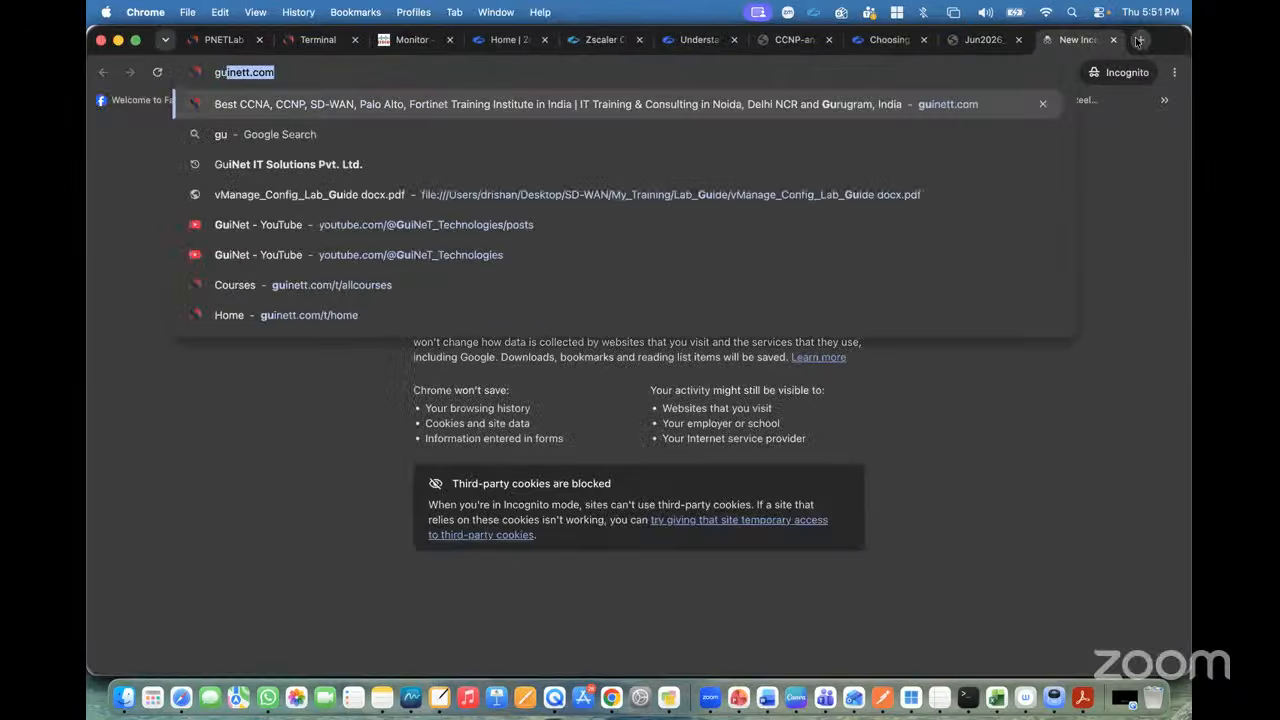
key(Return)
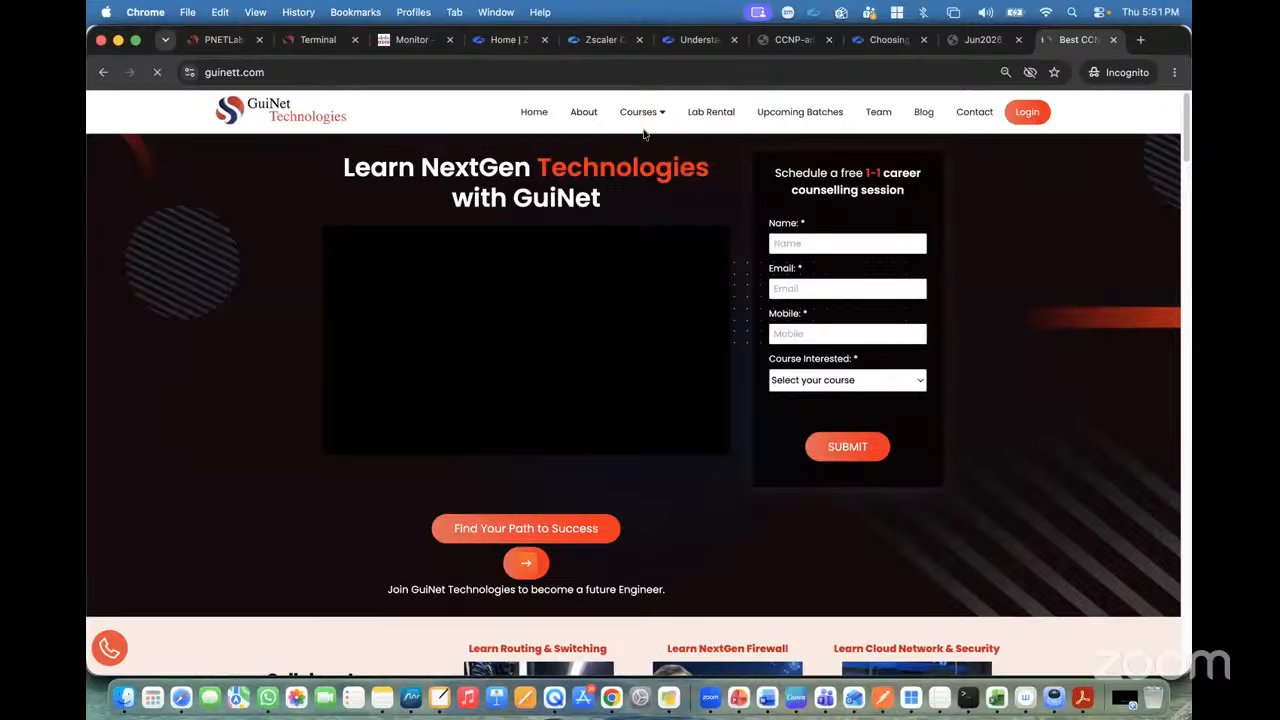
Open the site's list of all courses and go to the Zscaler Private Access (ZPA) Full Course page.
mouse_move(636, 115)
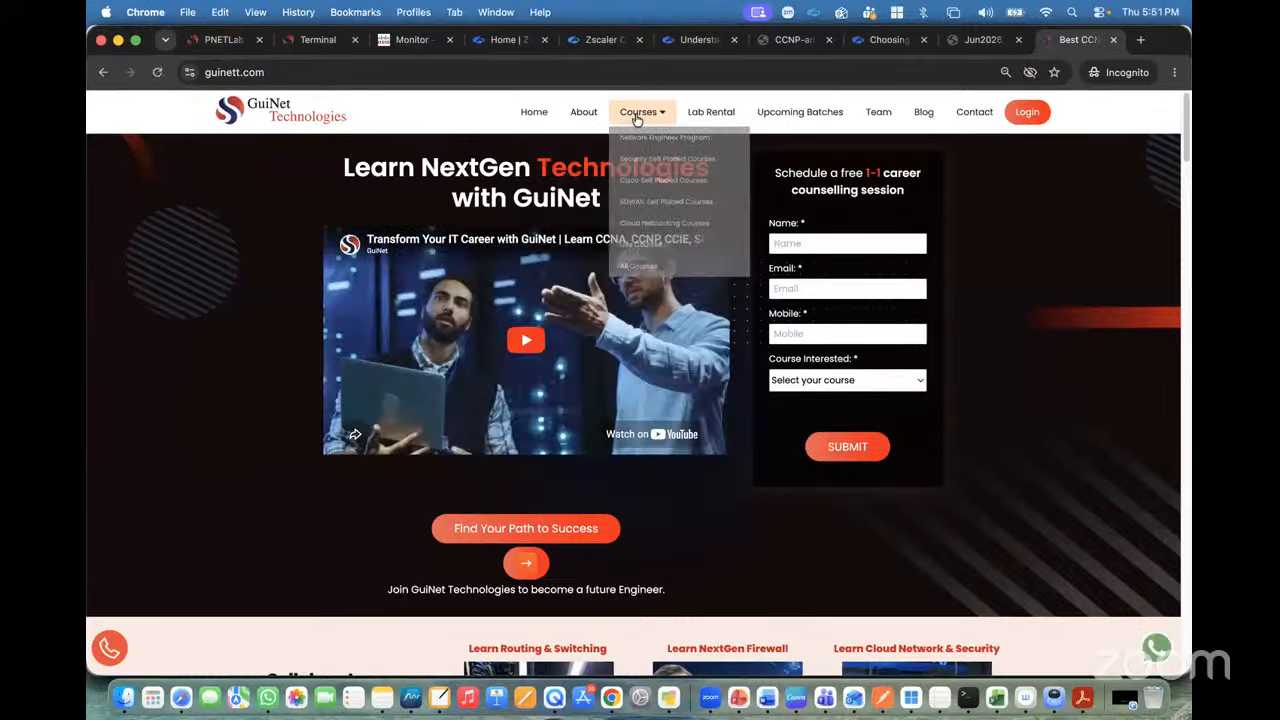
click(640, 265)
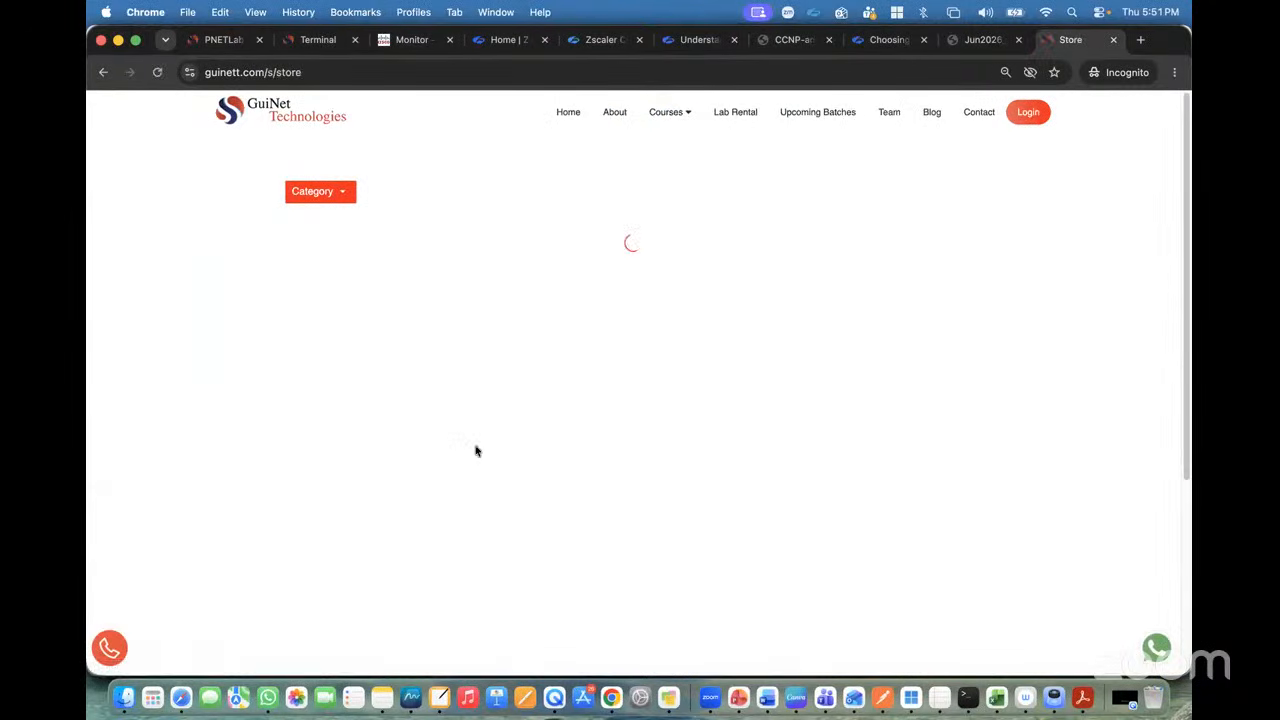
click(440, 428)
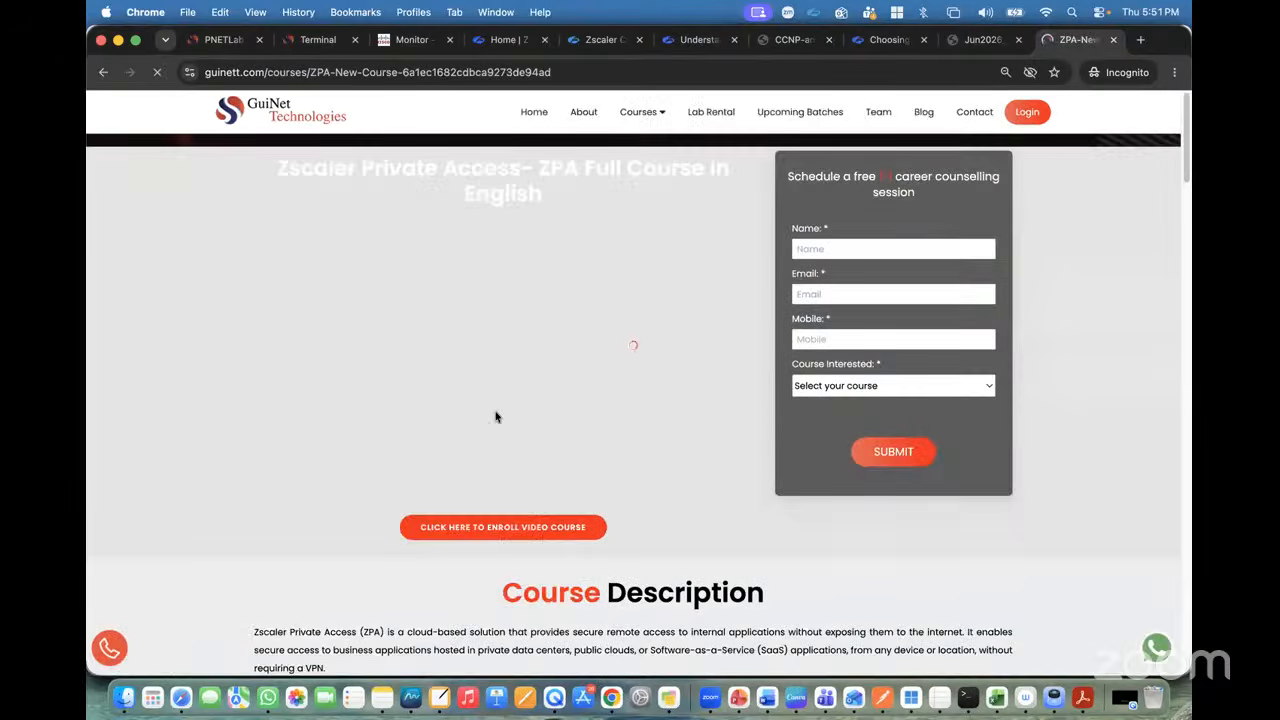
Expand the ZPA section of the course syllabus and review its lecture list.
scroll(495, 417, down, 20)
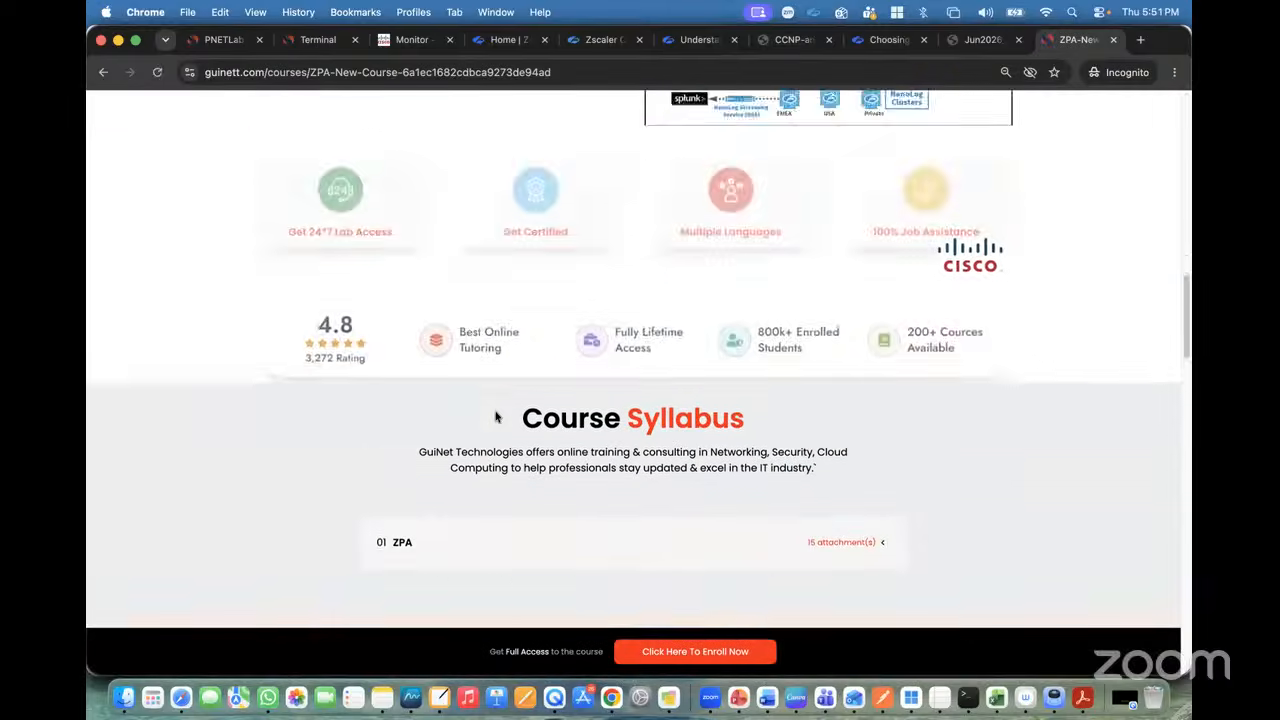
scroll(495, 417, down, 5)
click(862, 246)
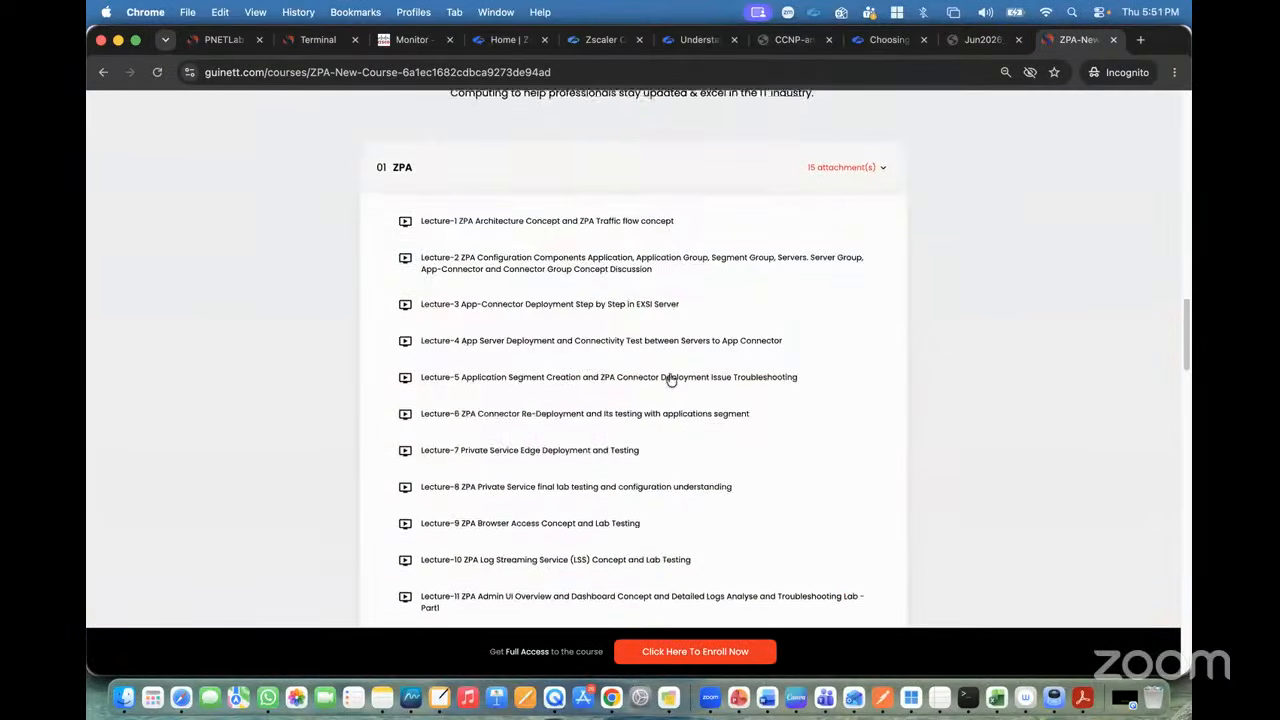
scroll(670, 380, down, 3)
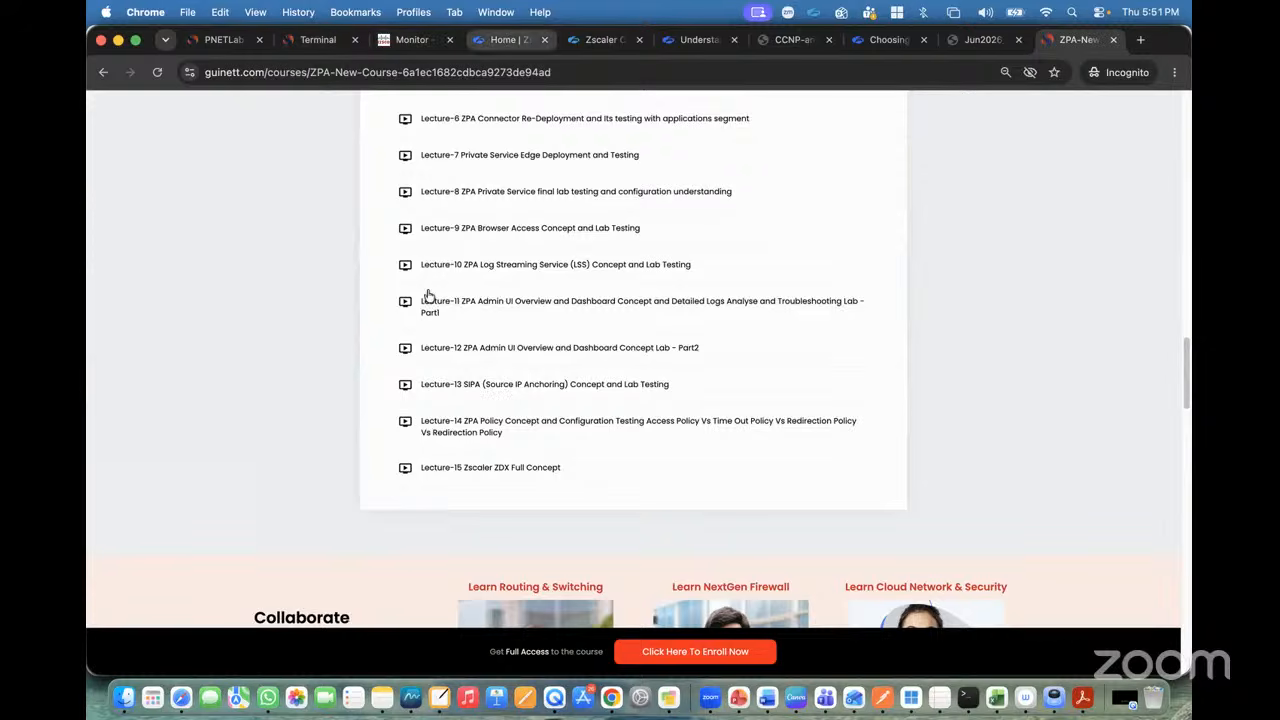
scroll(428, 294, up, 20)
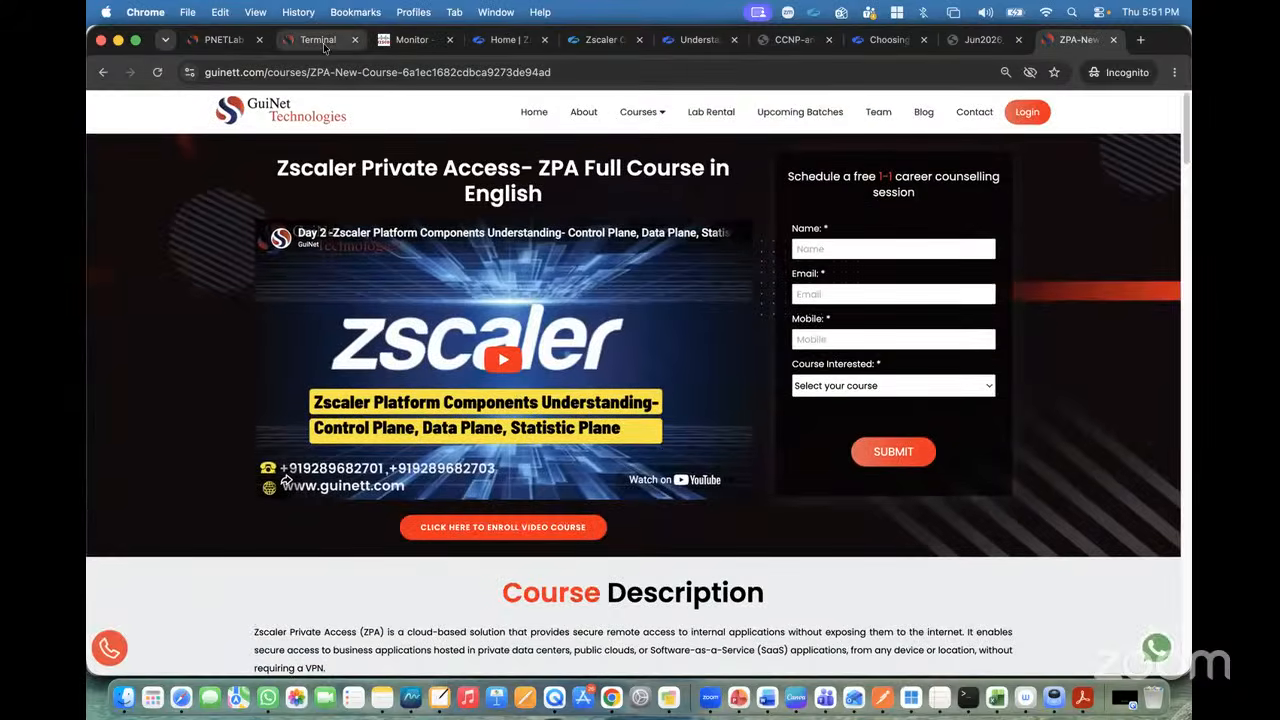
Switch back to the Zscaler Web Overview dashboard and browse the categories in the Top Advanced Threats widget.
click(324, 42)
click(595, 40)
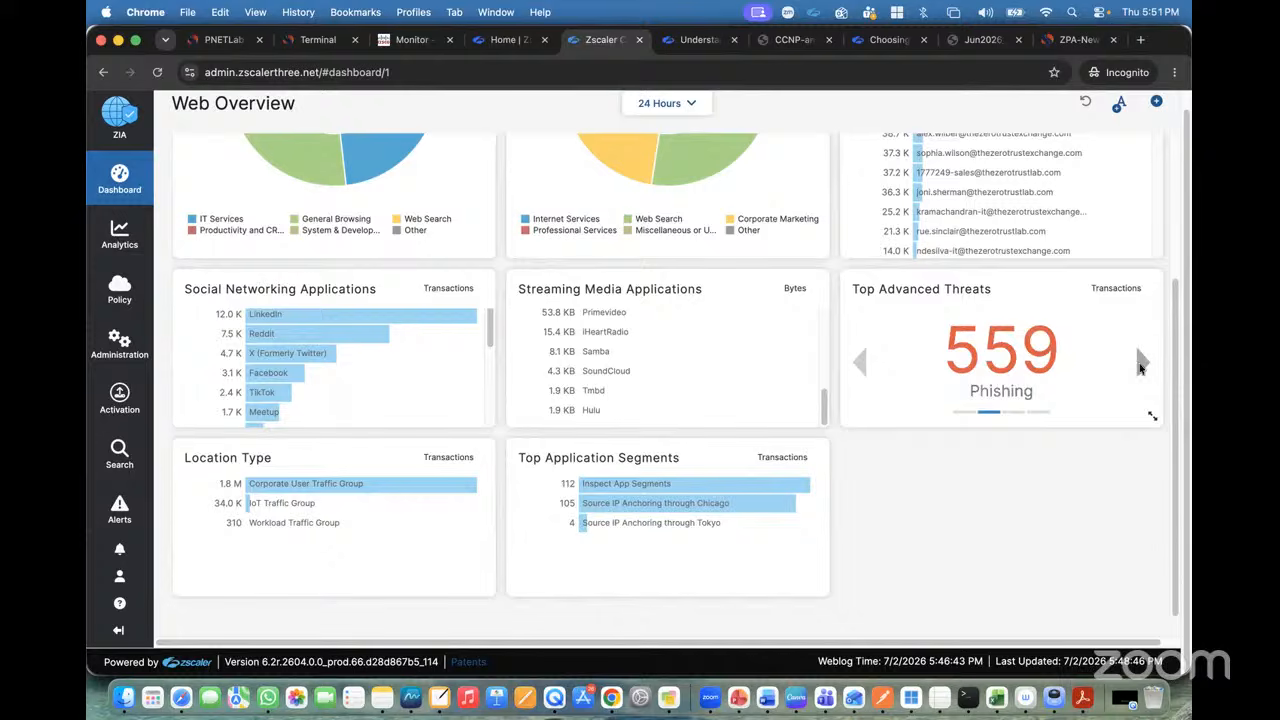
click(860, 363)
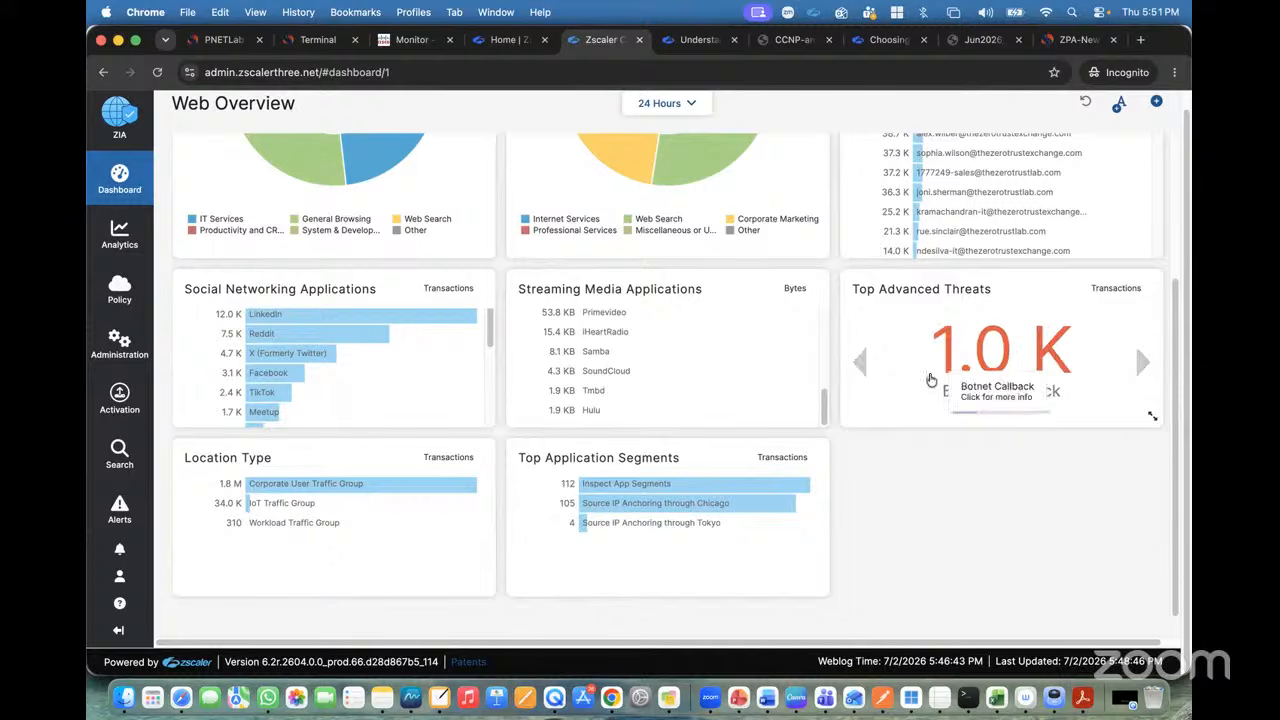
click(1144, 366)
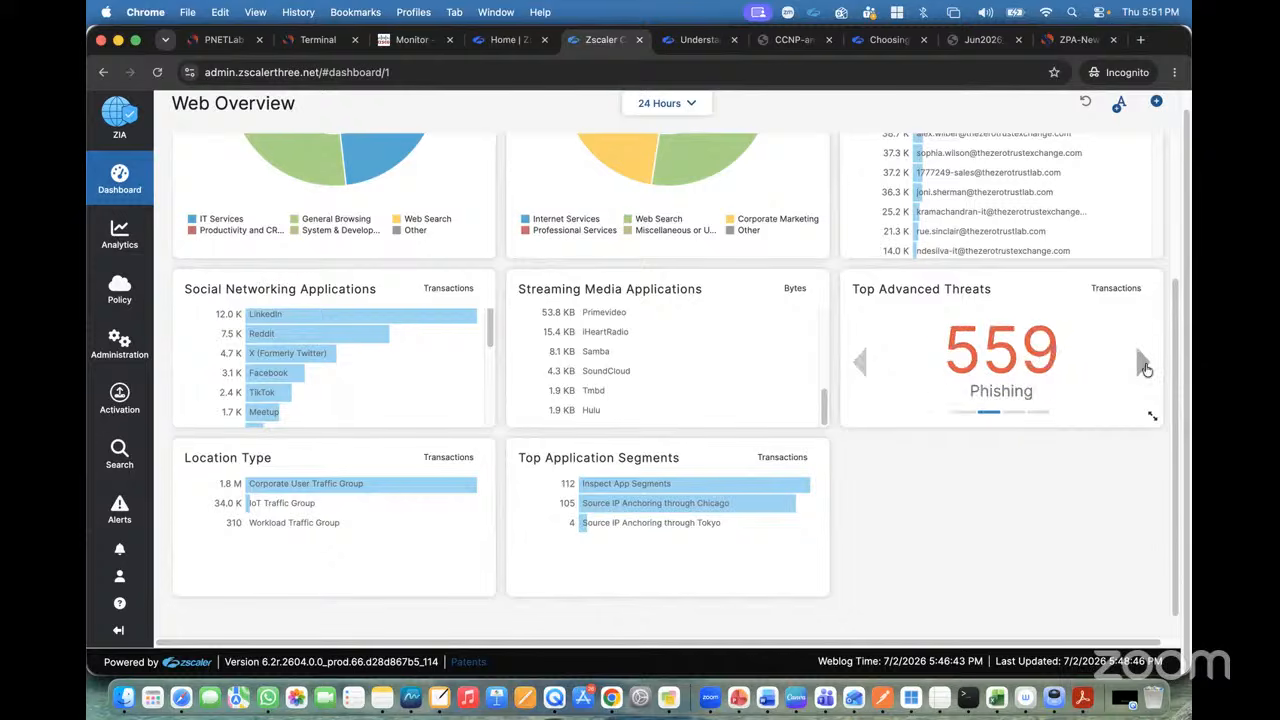
click(1144, 366)
scroll(1035, 415, up, 5)
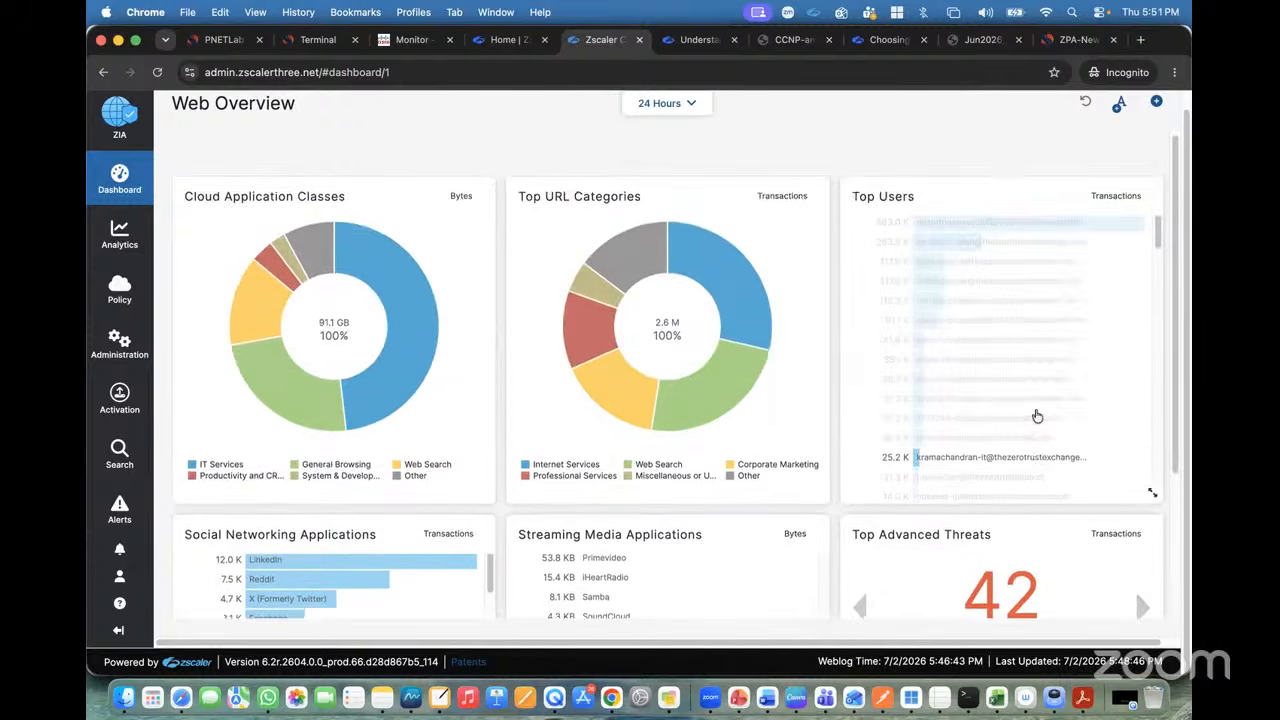
scroll(1037, 416, down, 1)
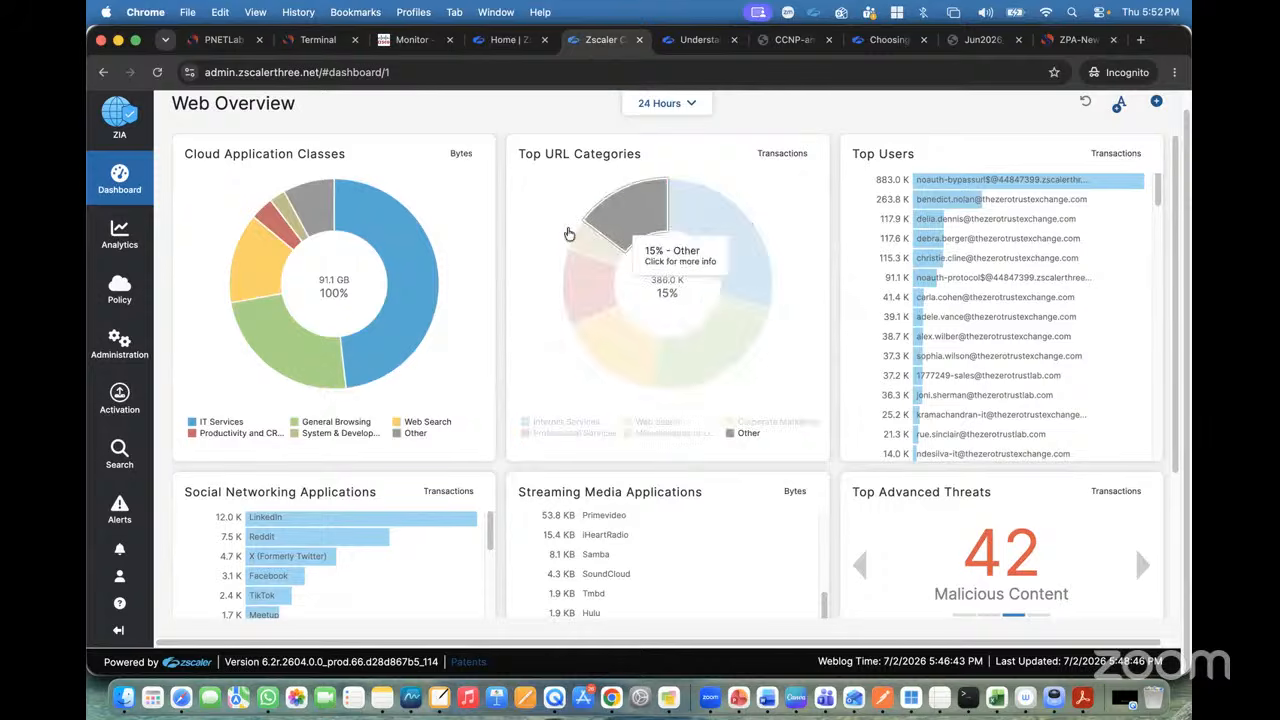
View the dashboard data for 48 Hours and set the time range back to 24 Hours.
click(692, 107)
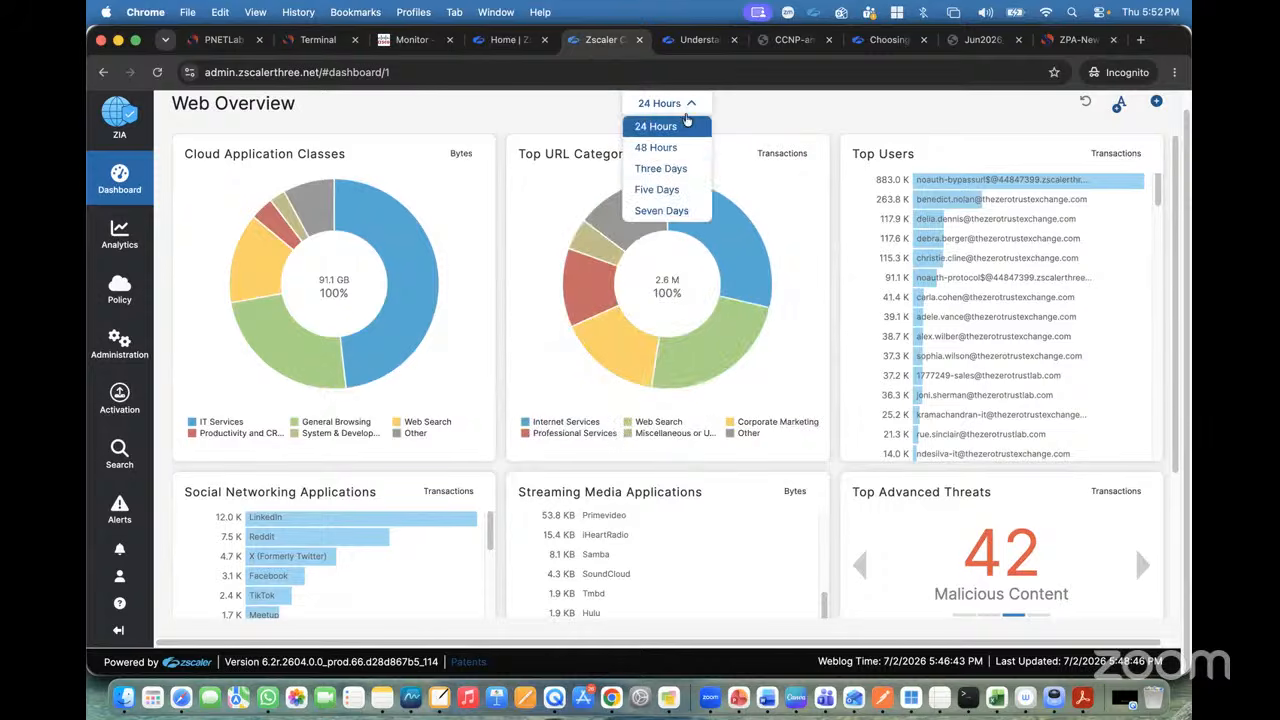
click(662, 147)
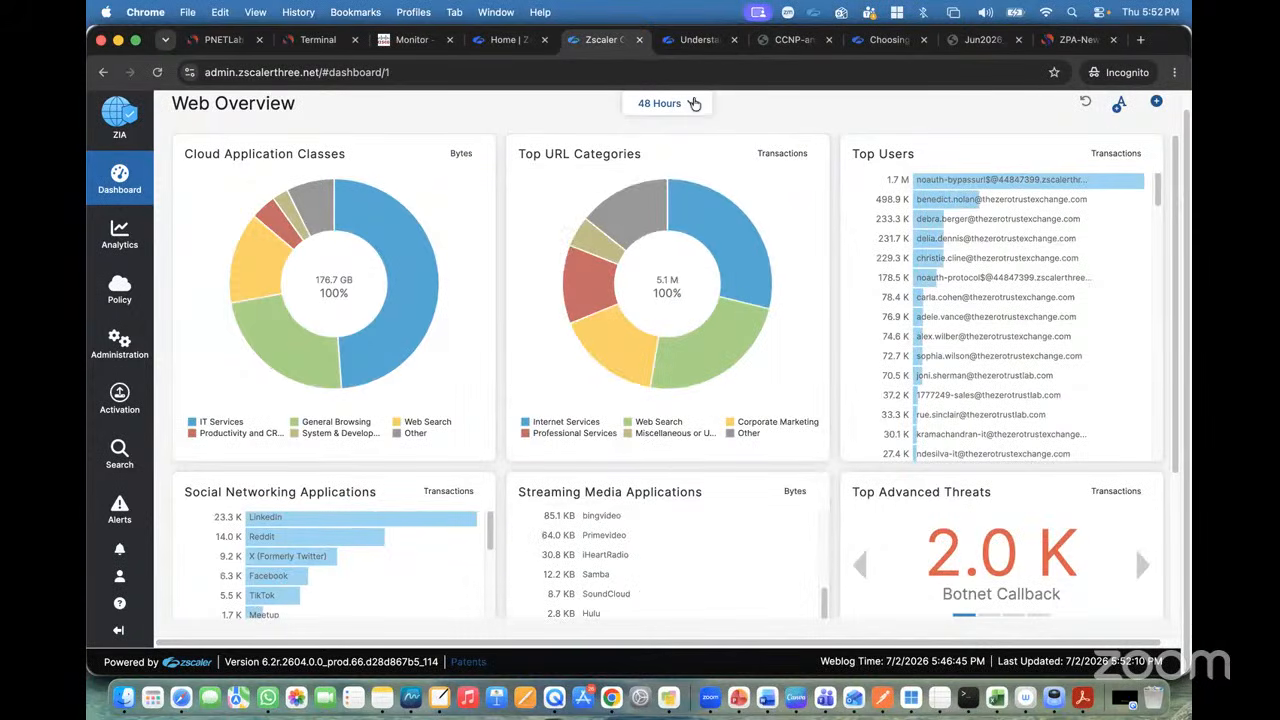
click(694, 103)
click(705, 124)
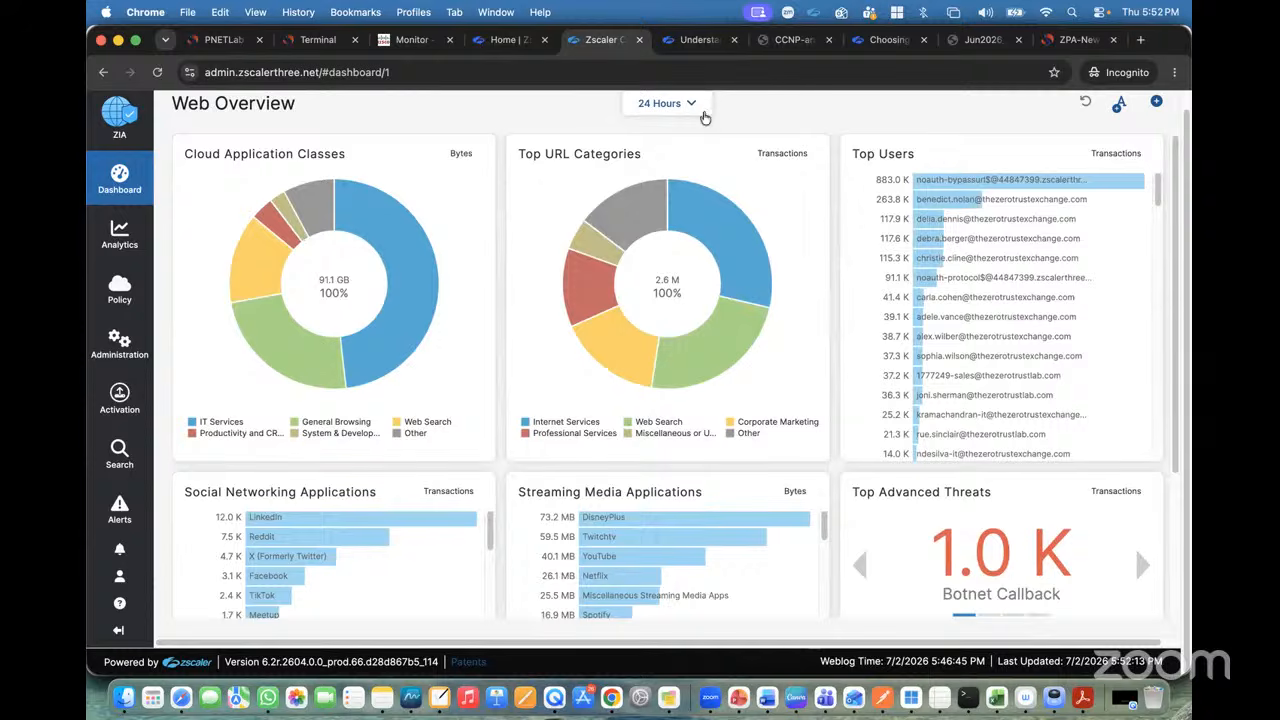
View the dashboard data with the time range set to Seven Days and to Five Days.
click(693, 104)
click(866, 96)
click(694, 103)
click(664, 206)
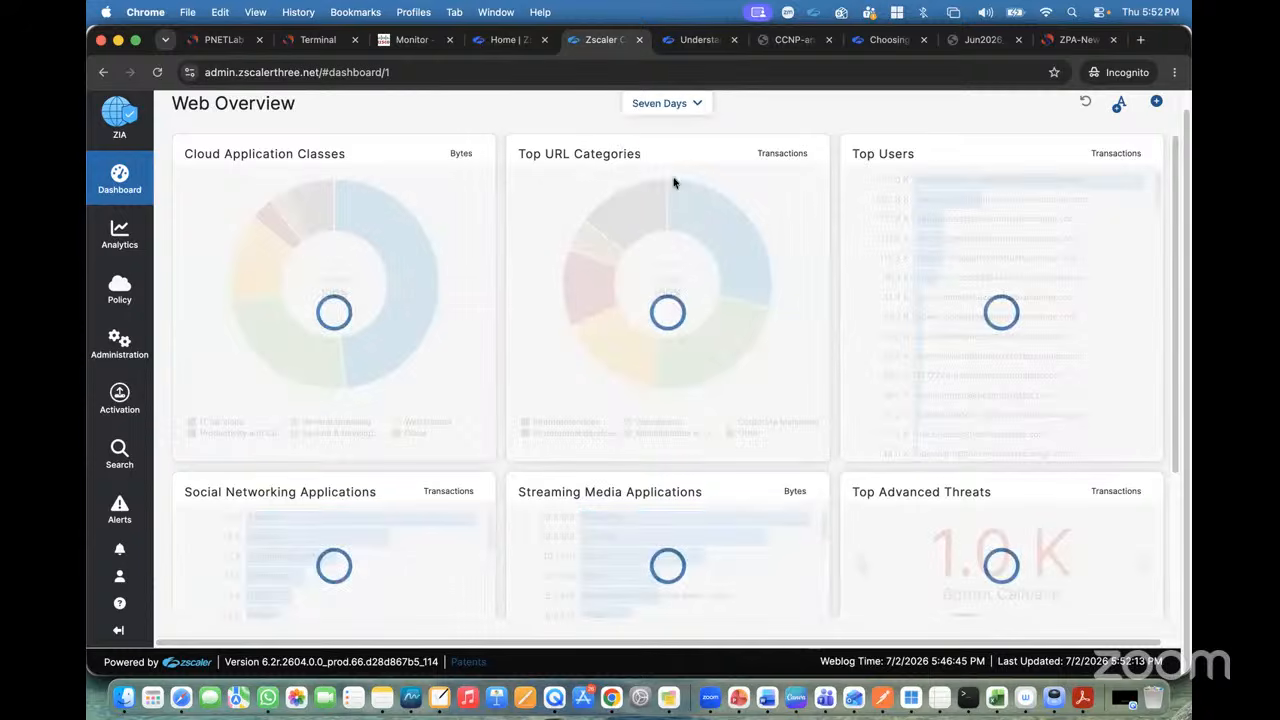
click(695, 104)
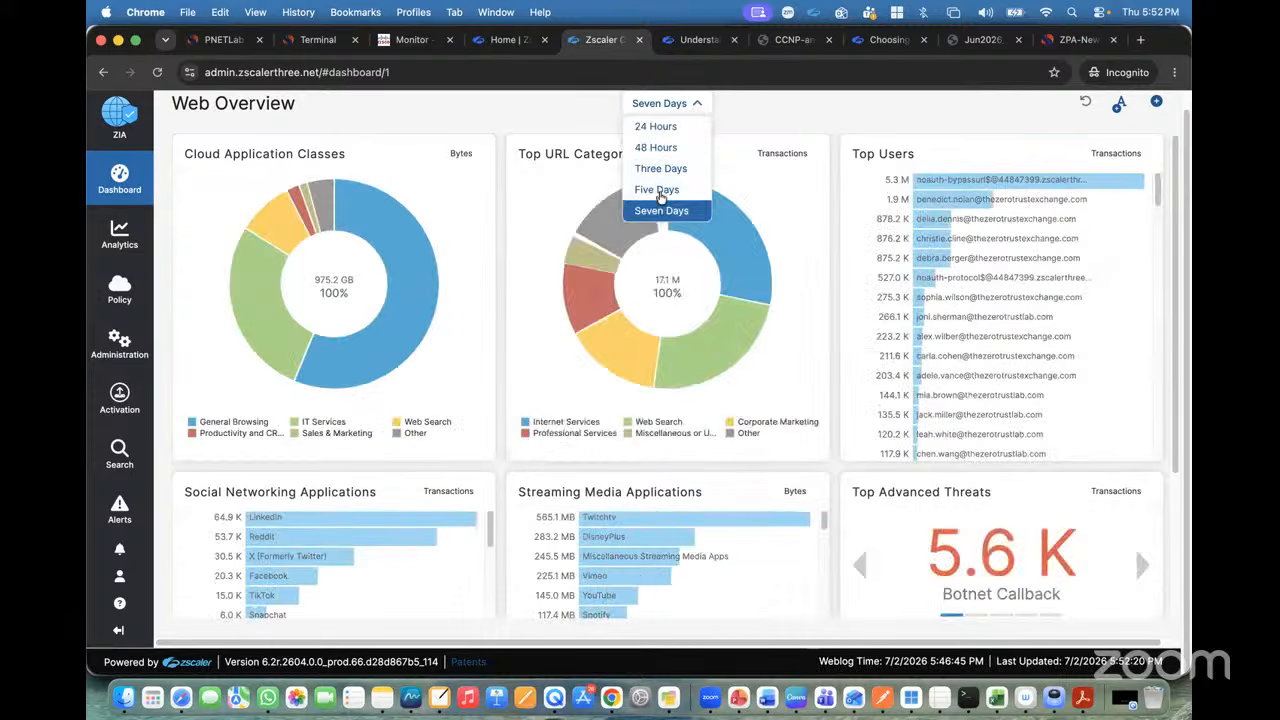
click(658, 190)
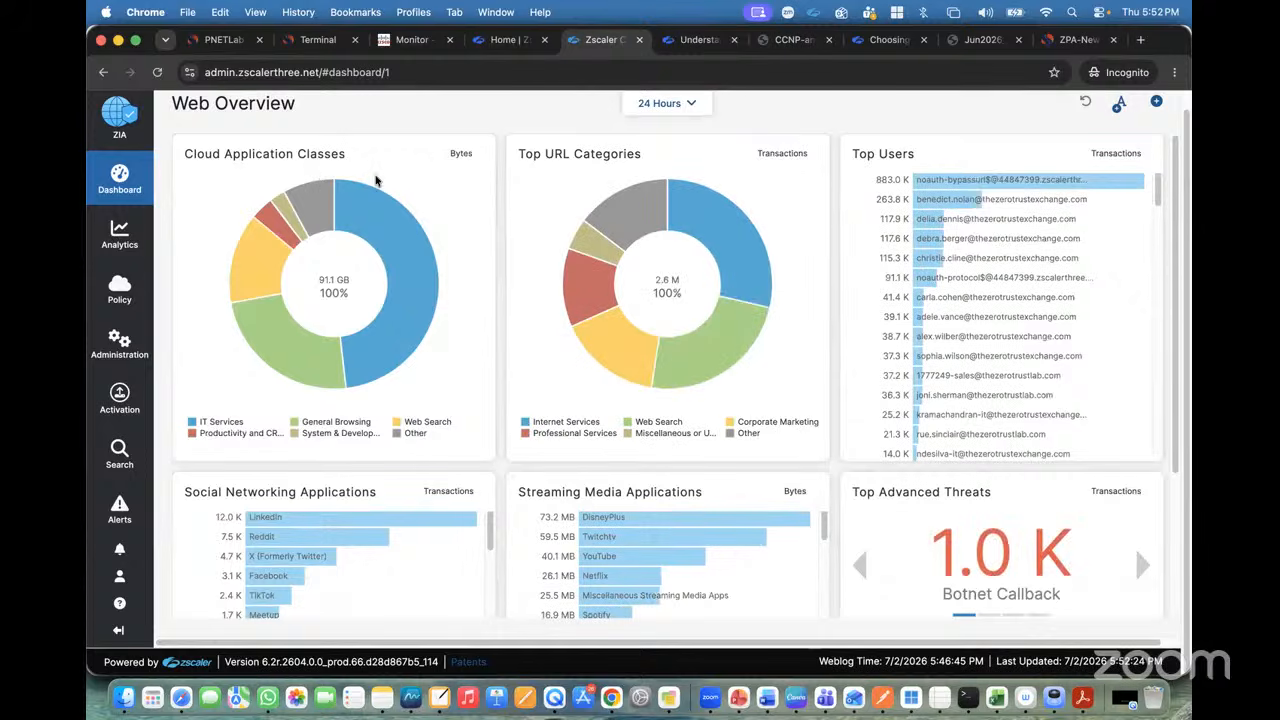
Review the Web Overview widgets from Cloud Application Classes and Top Users to Location Type and Top Application Segments.
scroll(620, 300, down, 5)
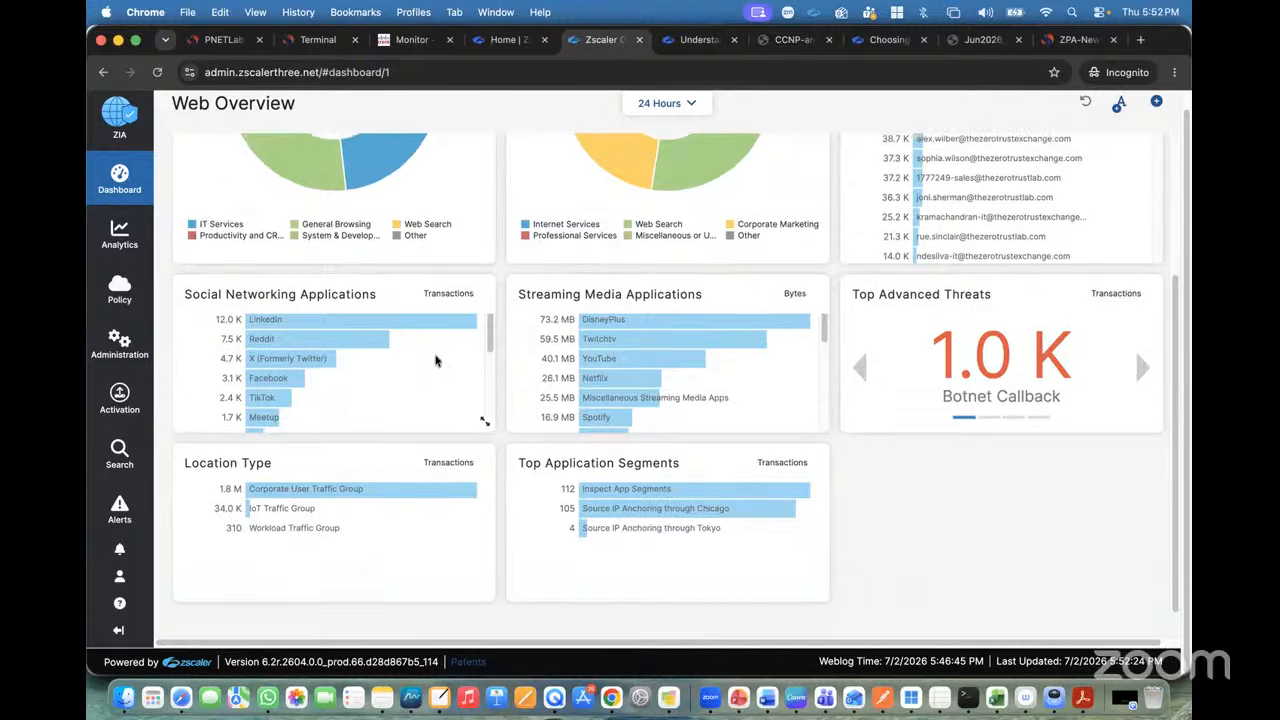
scroll(436, 360, up, 3)
scroll(814, 300, up, 2)
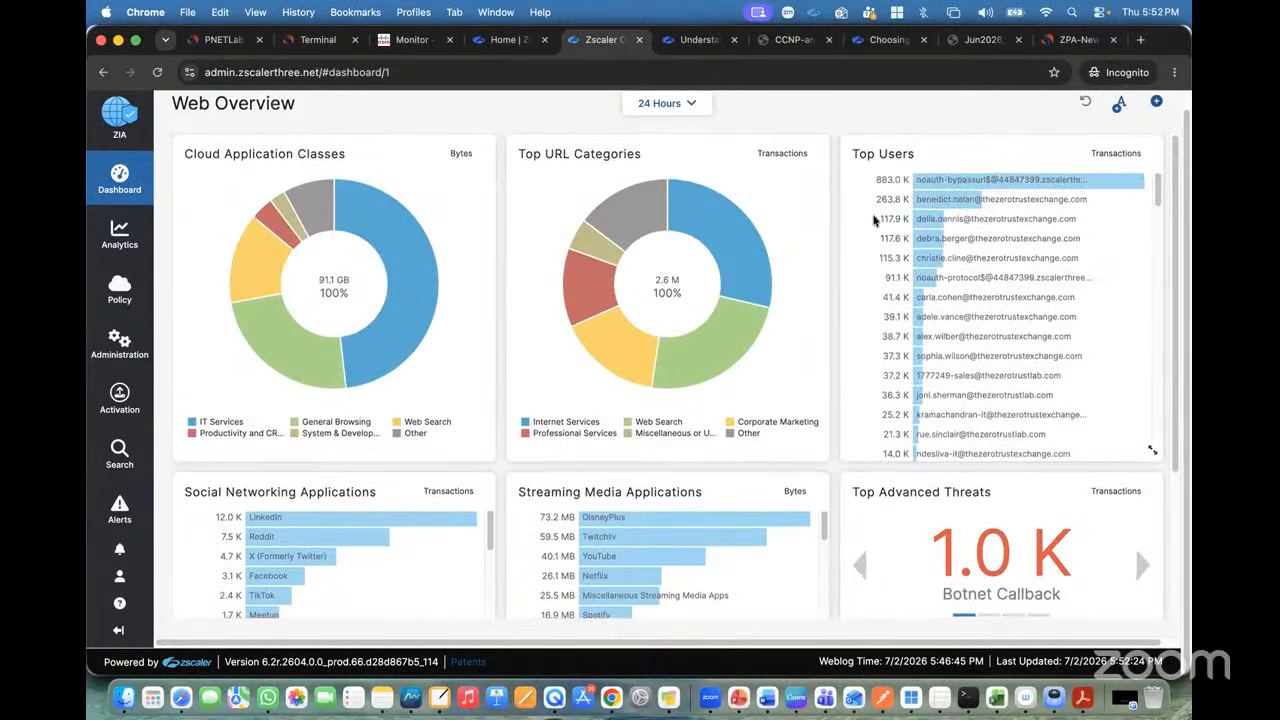
scroll(700, 313, down, 3)
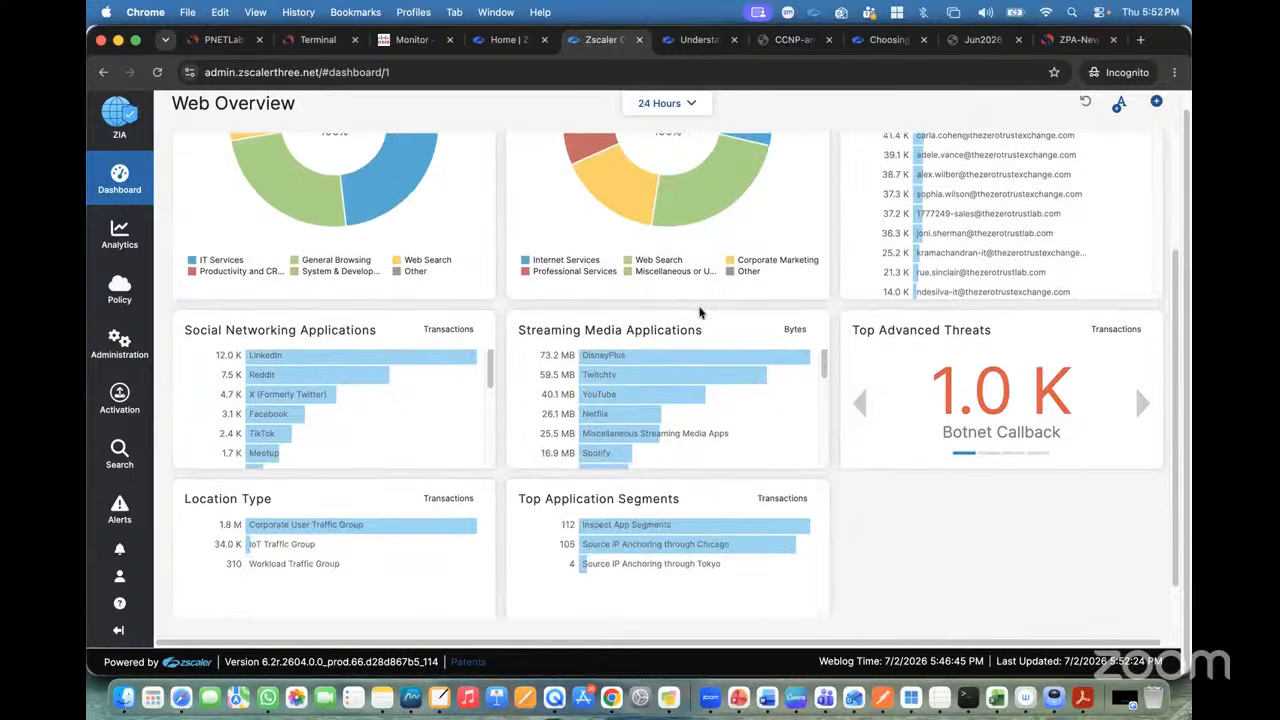
scroll(700, 313, up, 1)
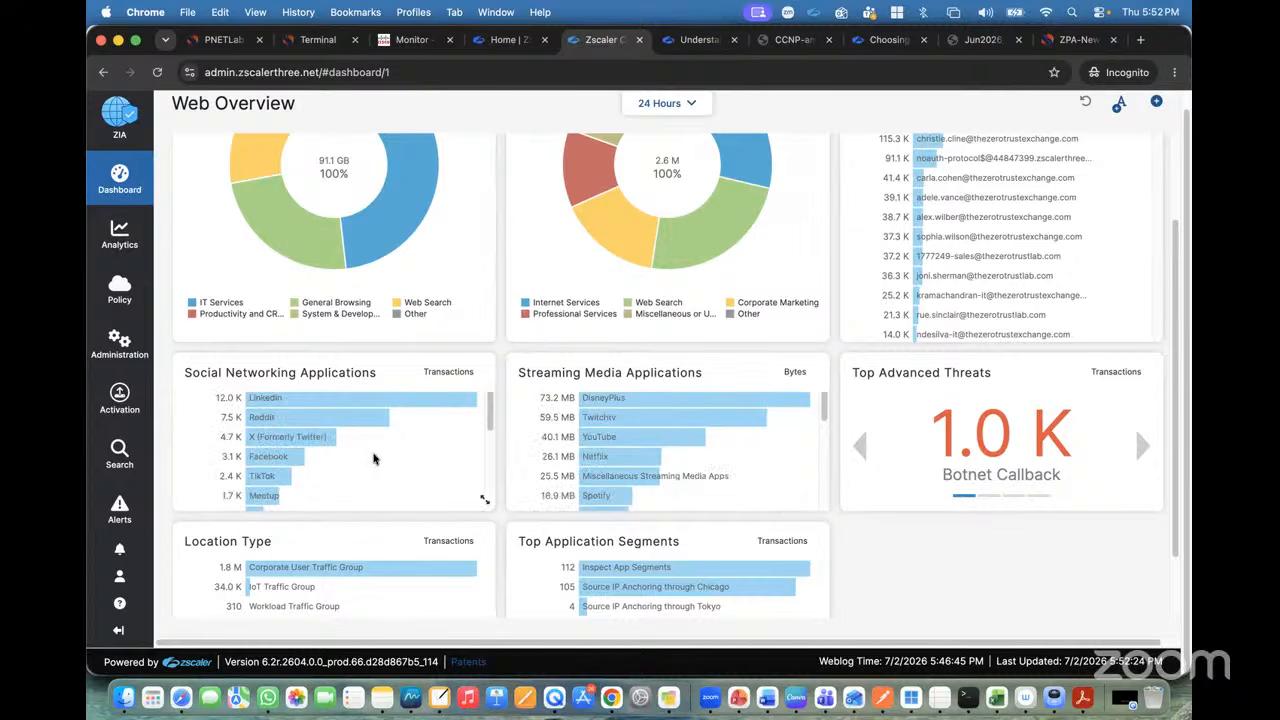
Browse the Social Networking and Streaming Media Applications lists and open the logs for YouTube.
drag(491, 406, 489, 436)
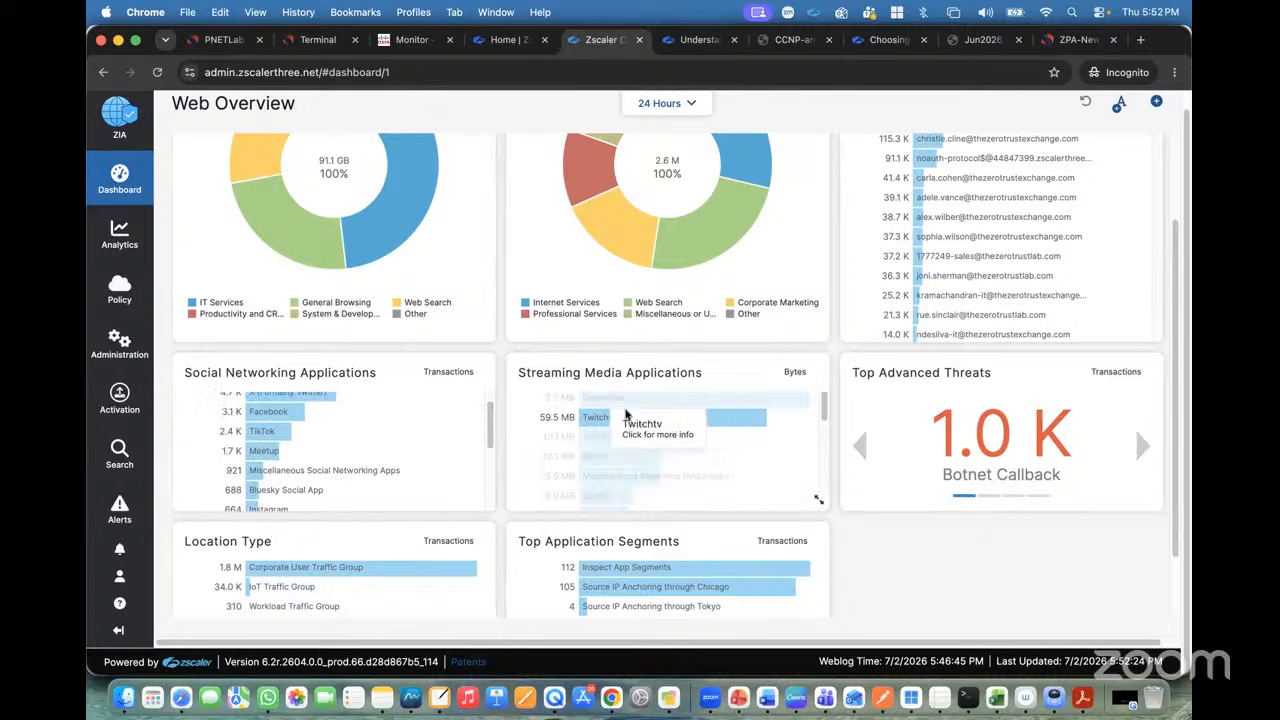
scroll(624, 462, up, 2)
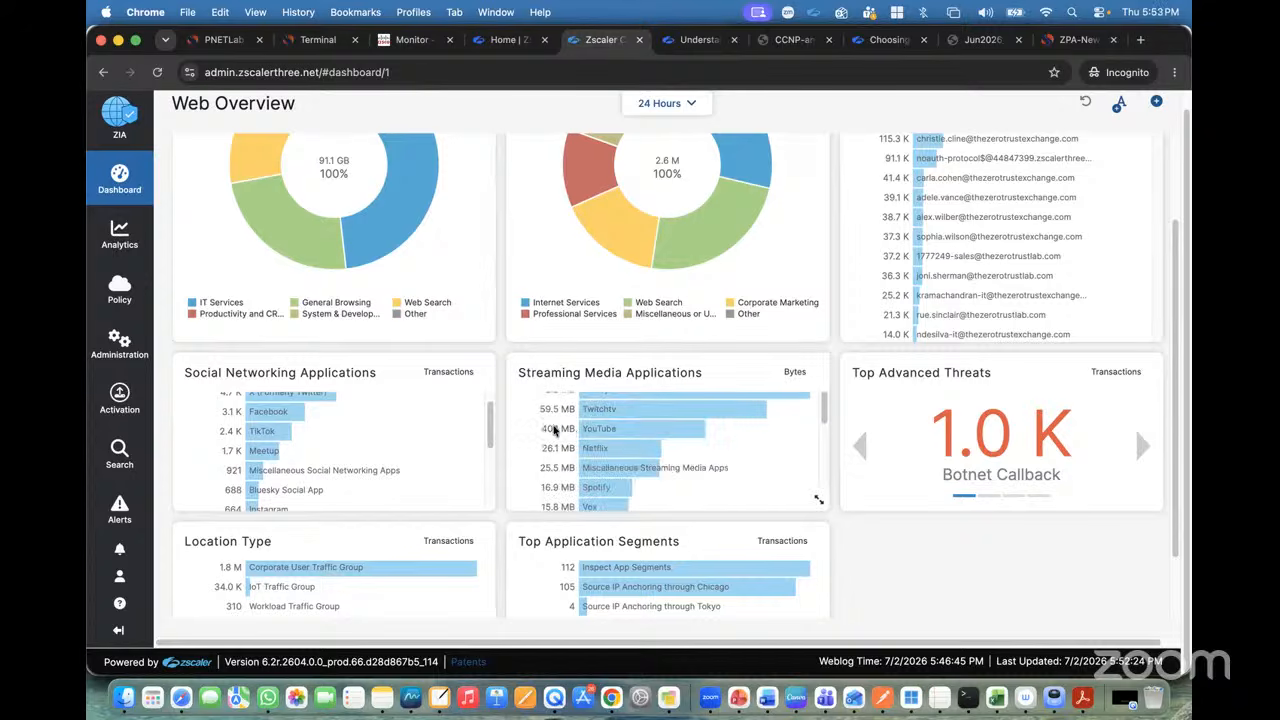
click(592, 430)
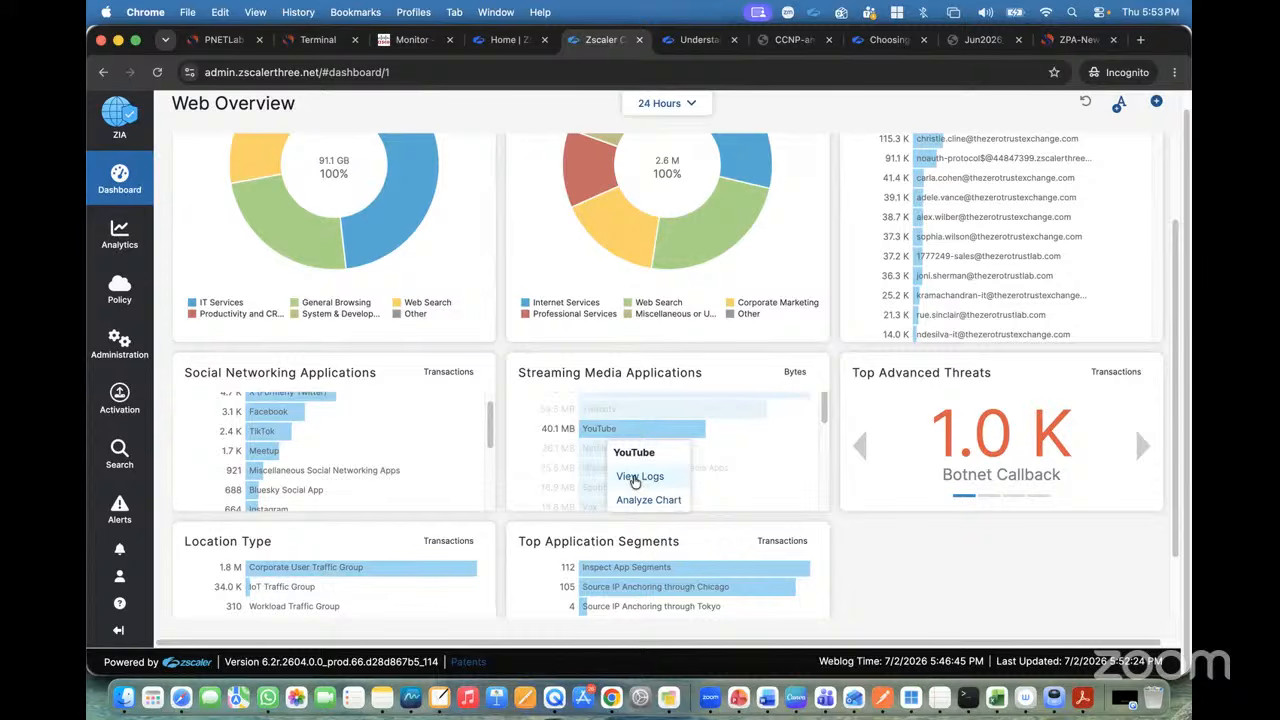
click(636, 477)
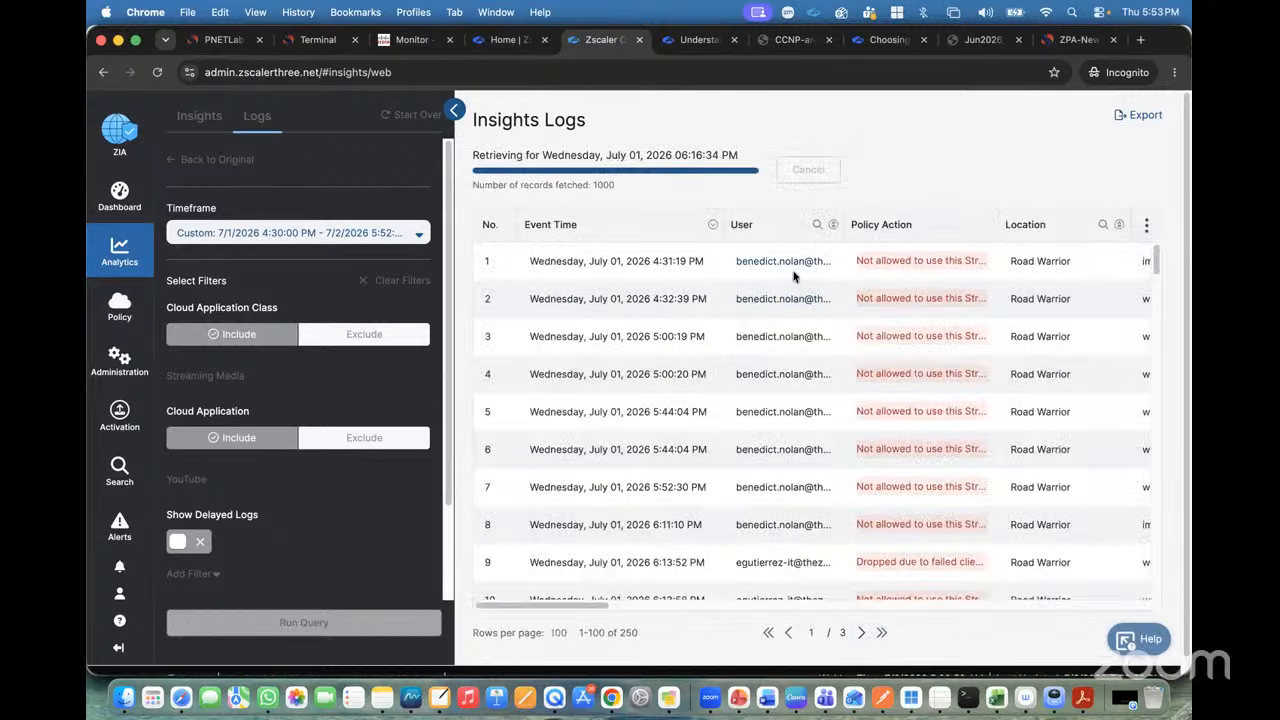
Look through the YouTube log records and their threat, policy type and cloud application class columns.
scroll(792, 414, down, 5)
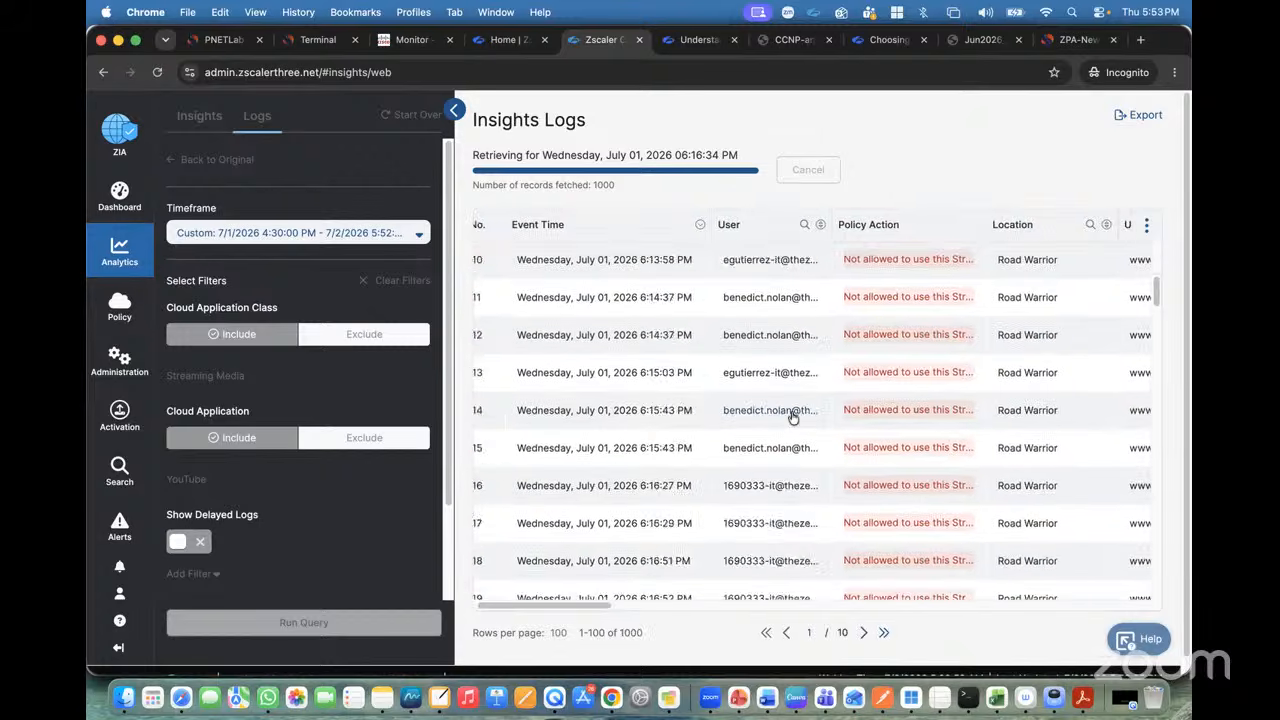
scroll(792, 414, right, 3)
scroll(792, 414, right, 5)
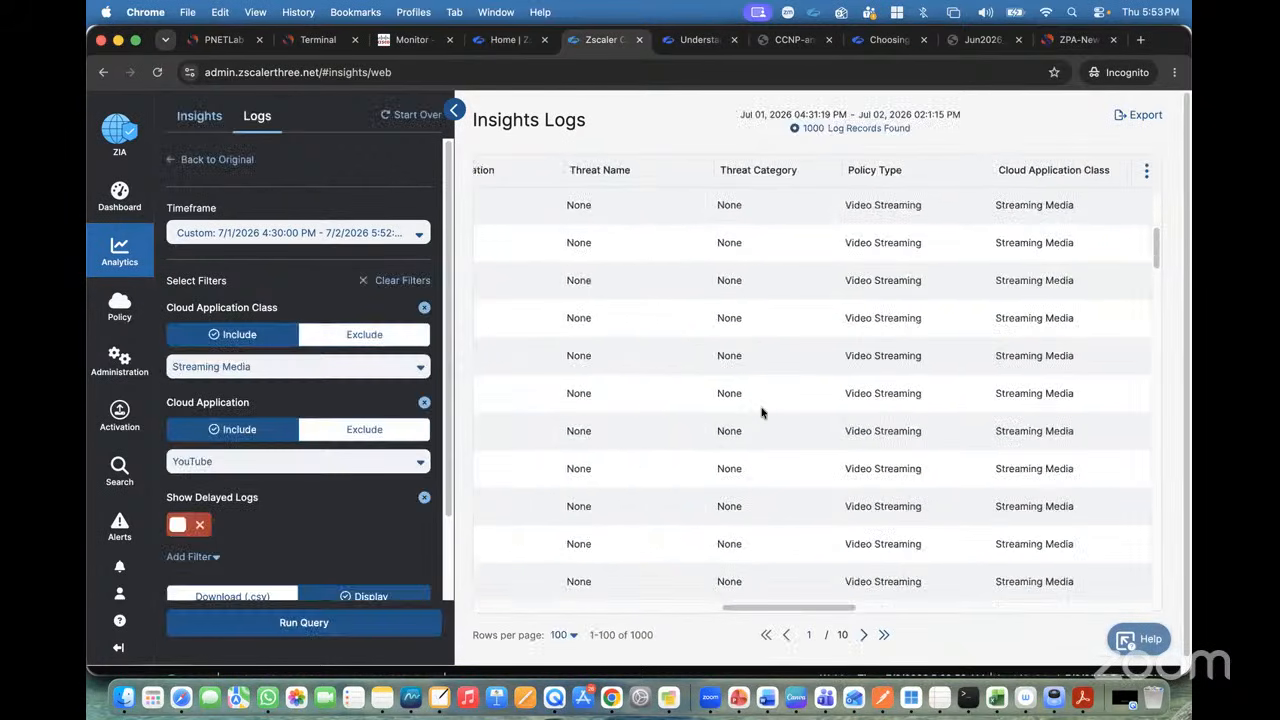
scroll(680, 389, left, 8)
scroll(680, 389, up, 5)
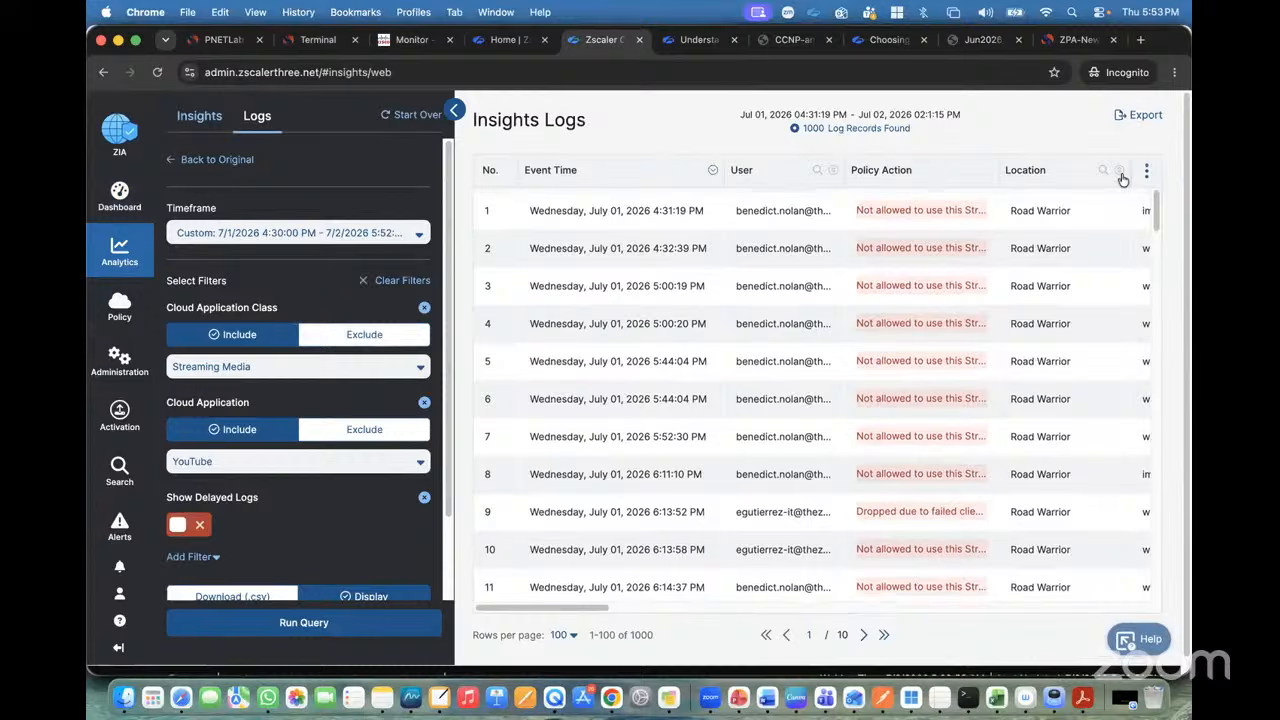
Check the log's export downloads and its column customization list, closing both without changes.
click(1146, 116)
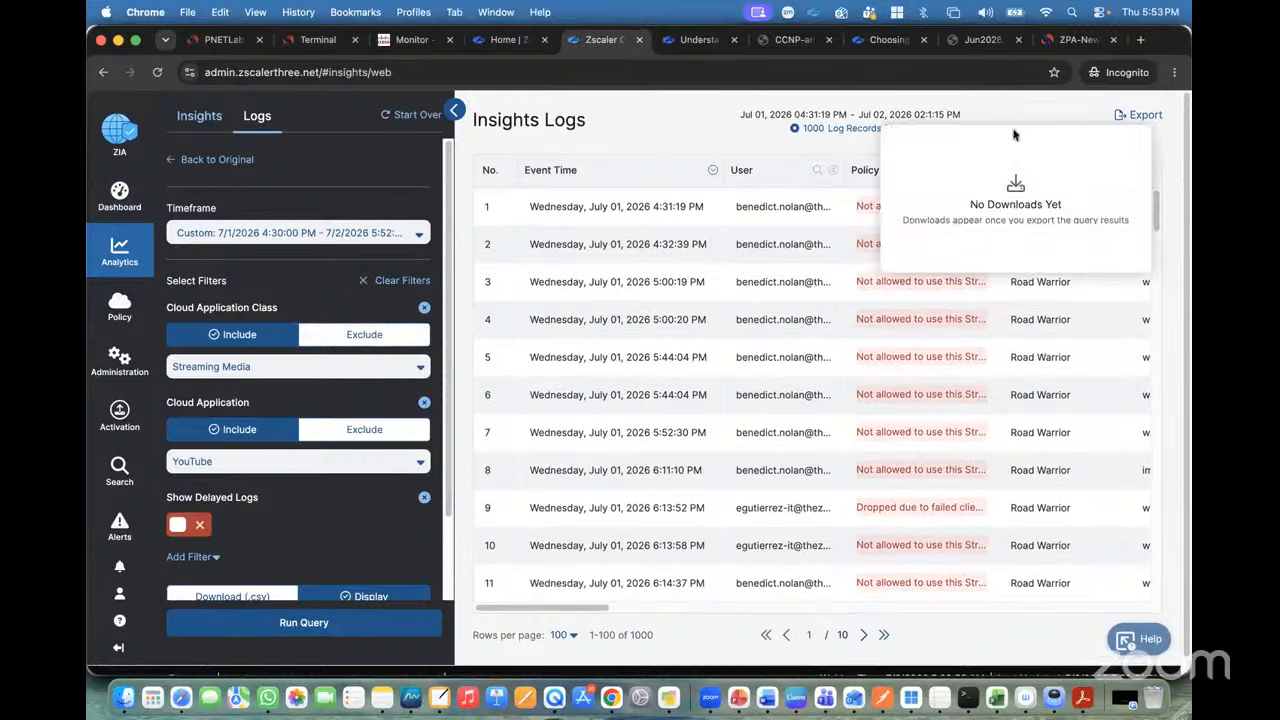
click(1146, 171)
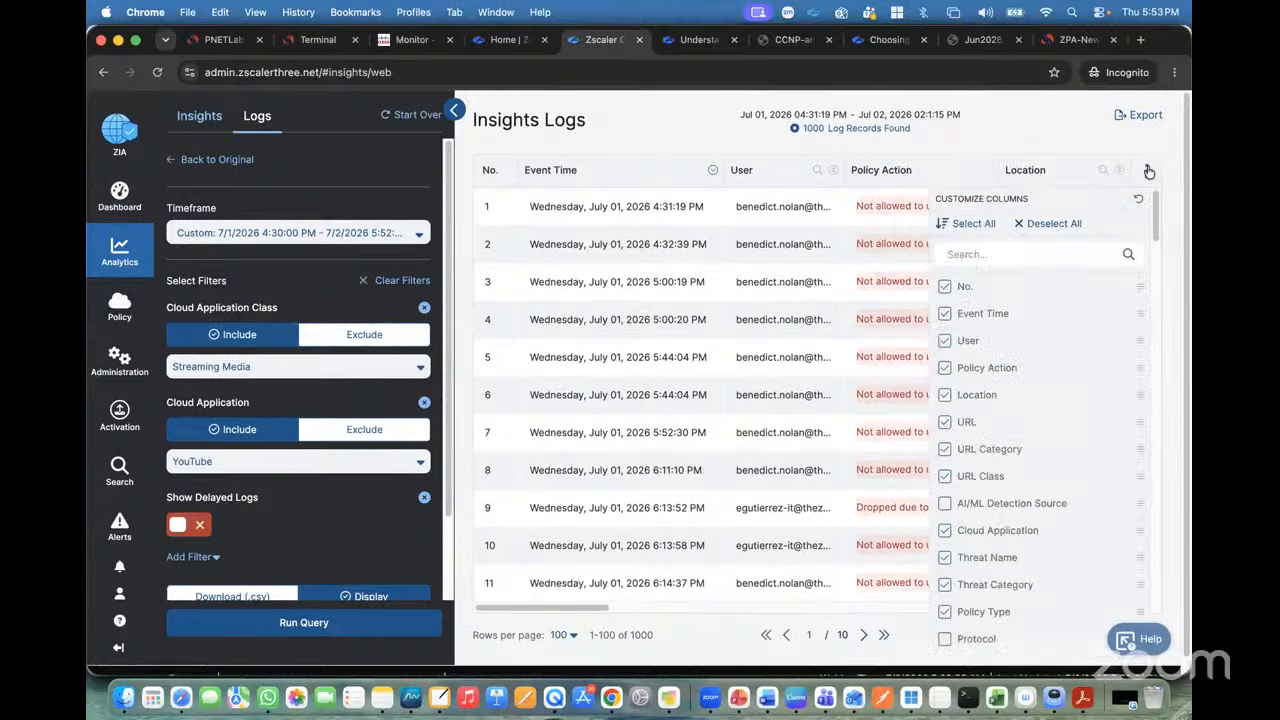
click(1023, 175)
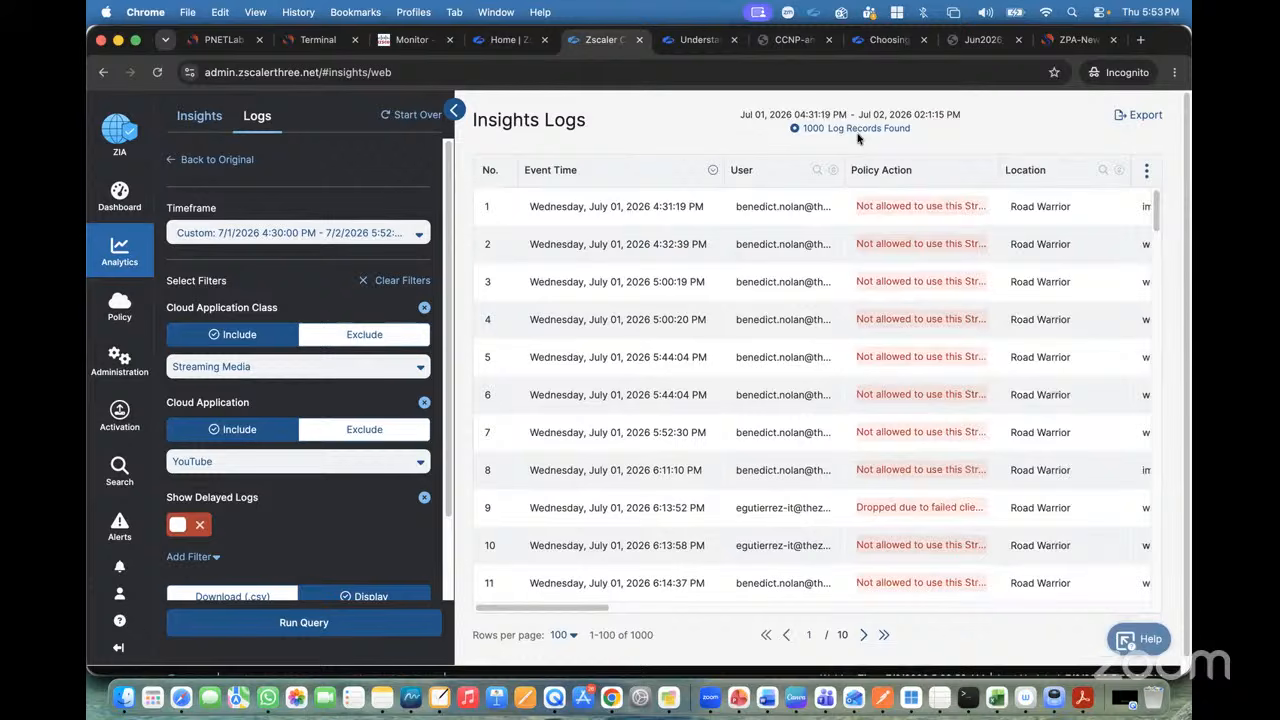
click(1126, 116)
drag(928, 219, 1119, 217)
click(1116, 214)
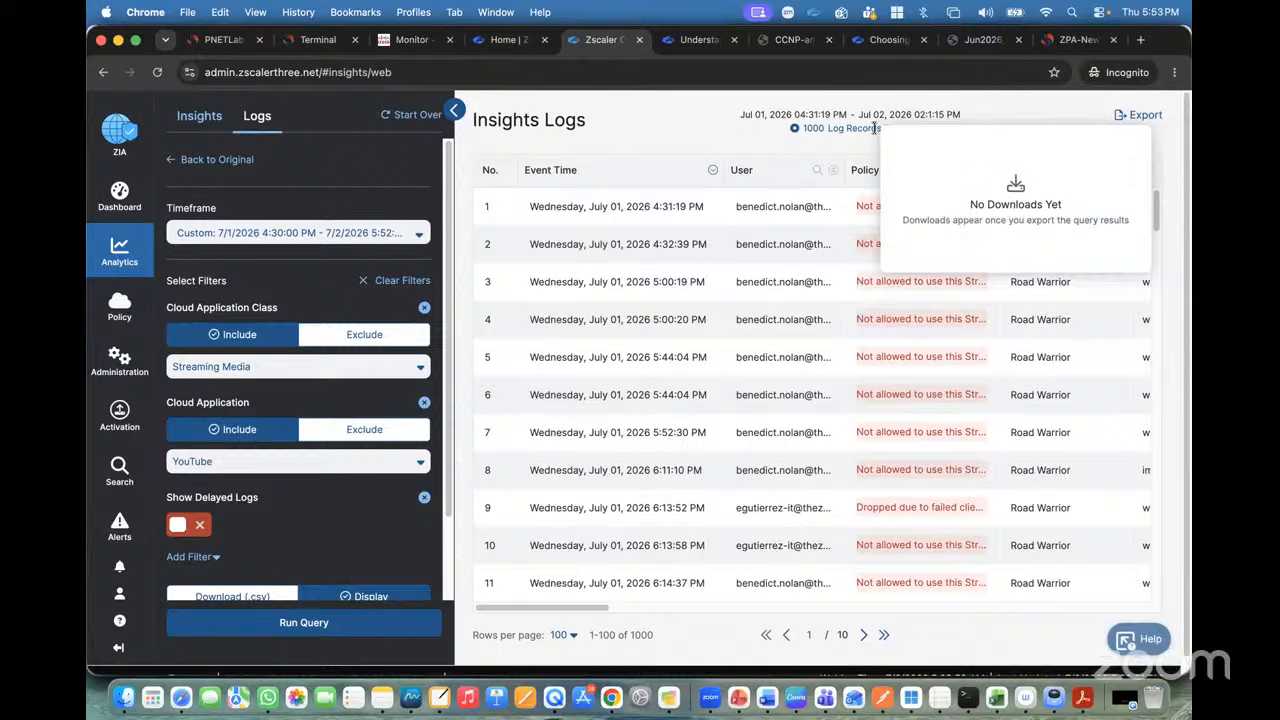
click(976, 101)
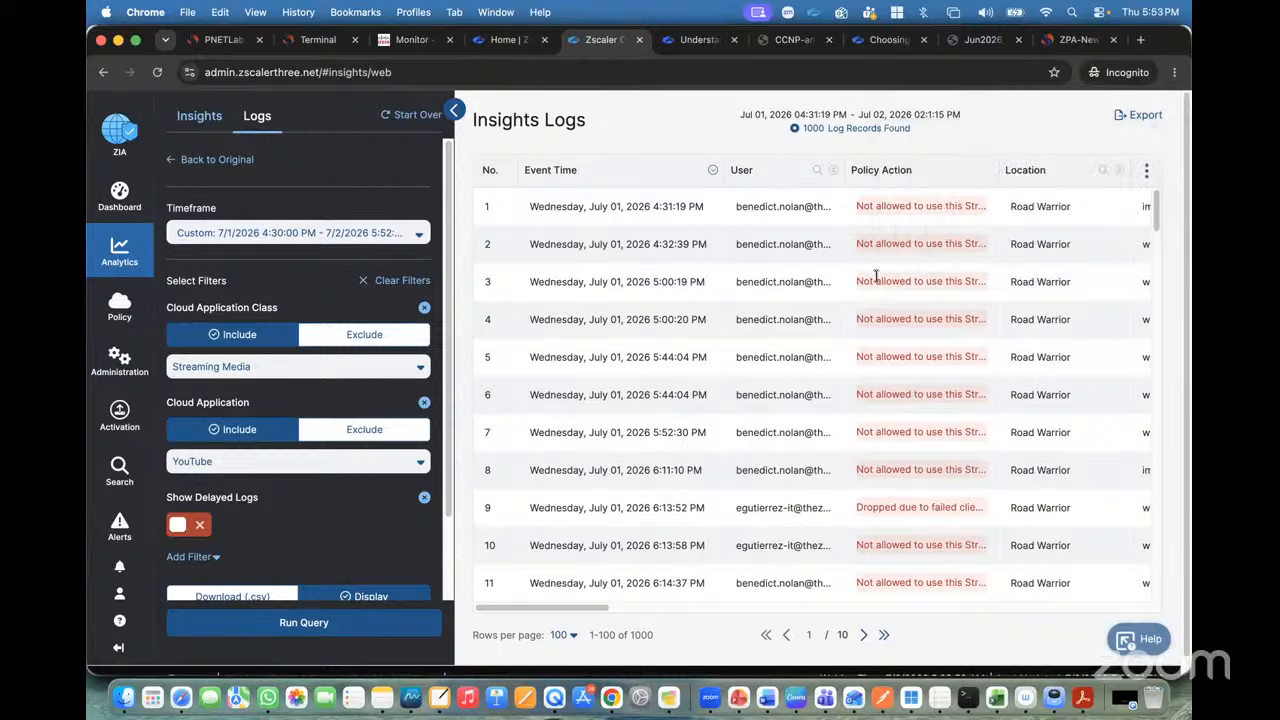
Read through the YouTube log's policy actions on the first page and return to the first record.
scroll(900, 300, down, 10)
scroll(901, 304, down, 15)
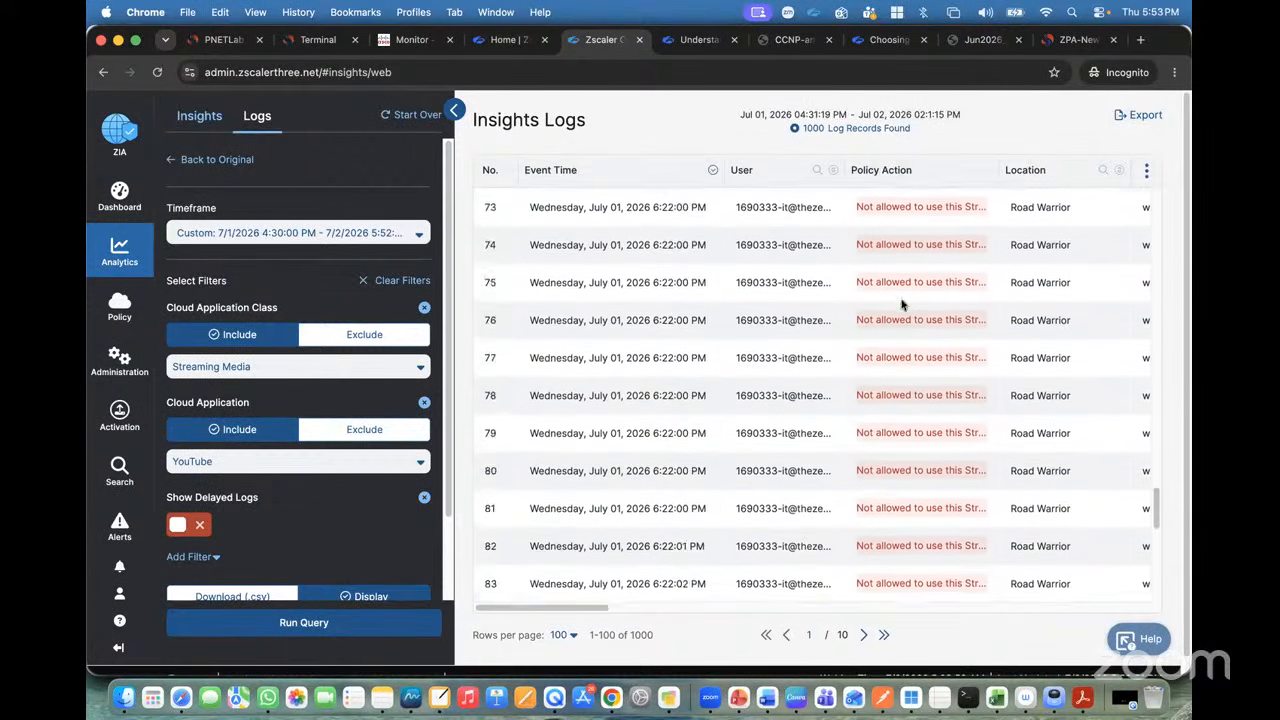
scroll(901, 306, up, 20)
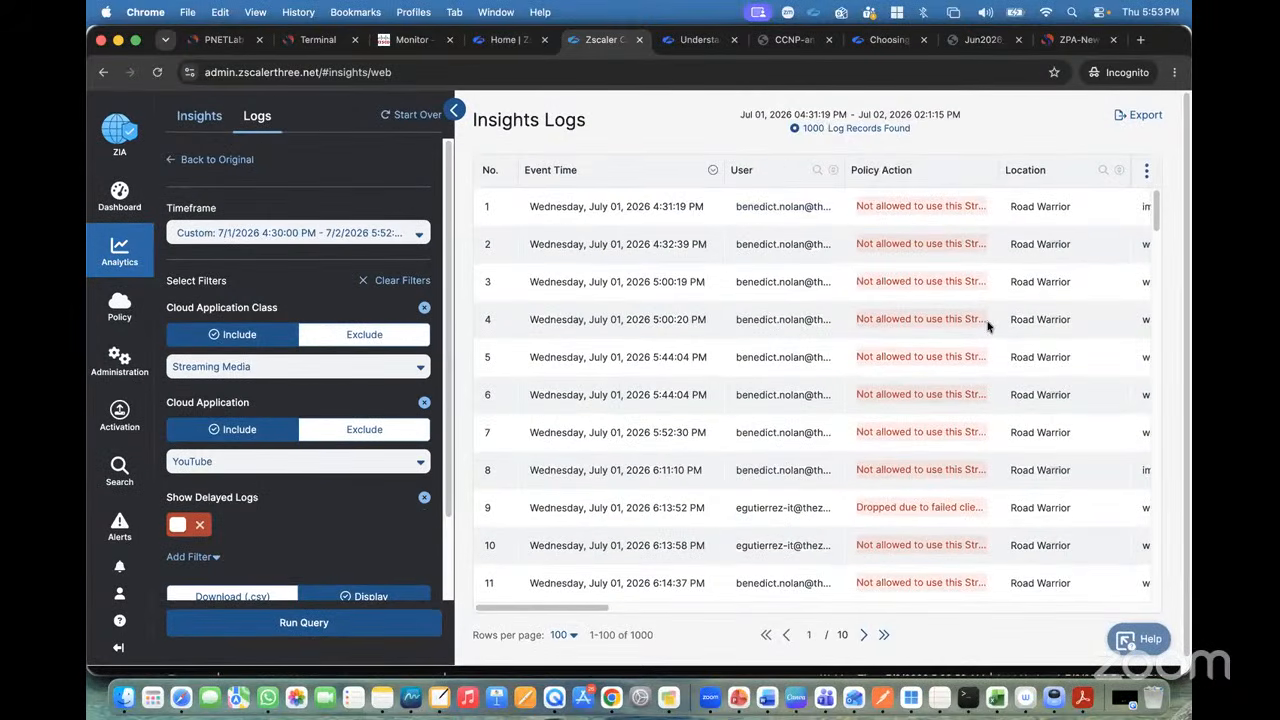
Examine the available columns in the log's customization list, close it and return to the table's first columns.
scroll(989, 320, right, 10)
scroll(1000, 300, right, 5)
click(1146, 171)
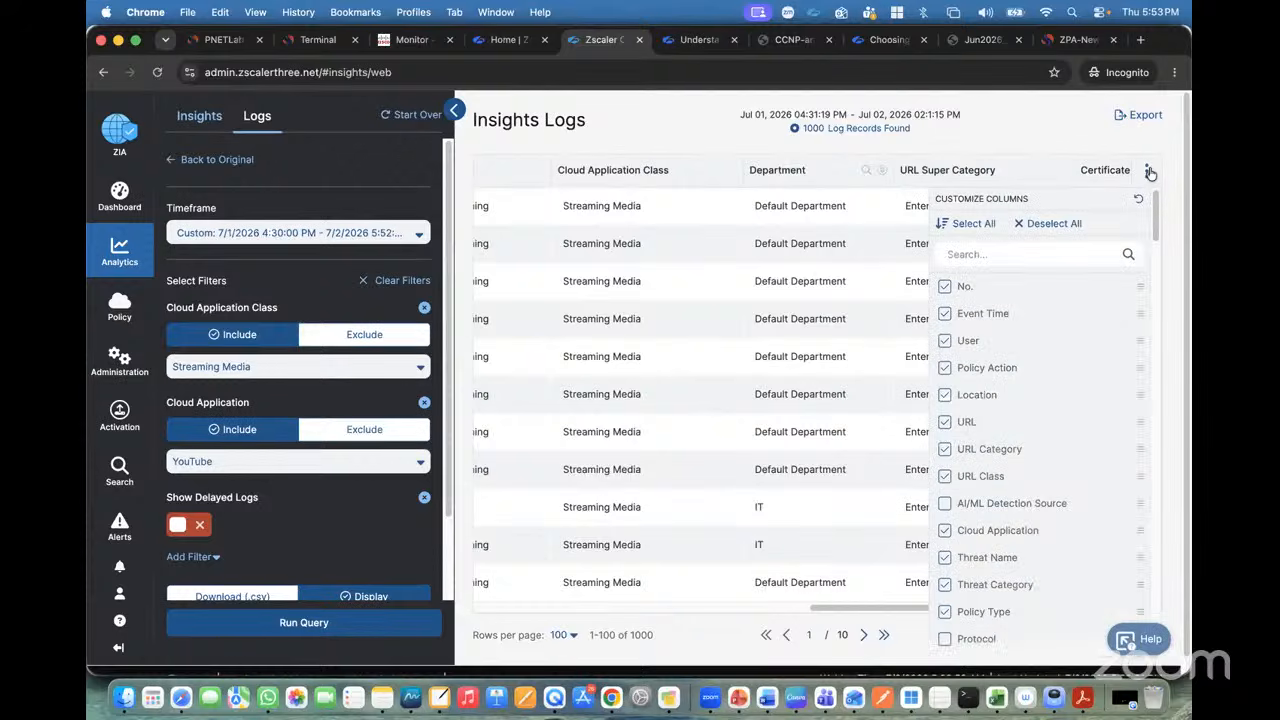
scroll(1000, 330, down, 10)
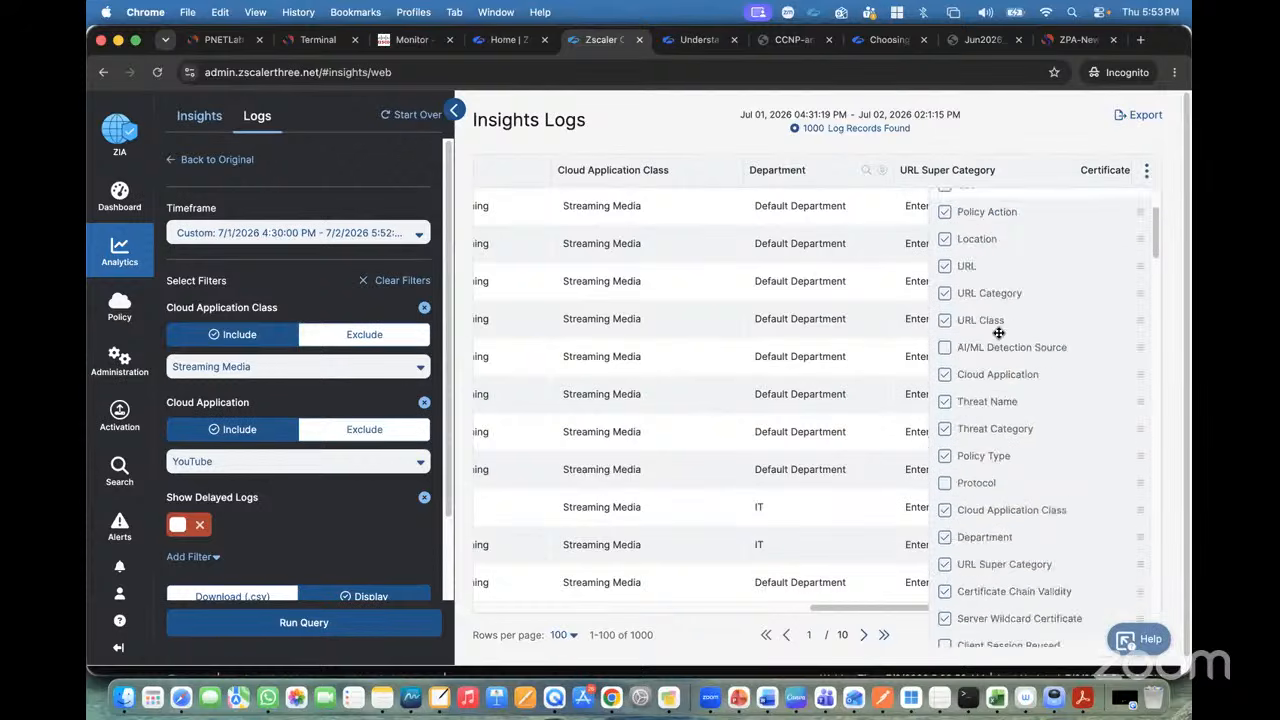
scroll(998, 333, down, 2)
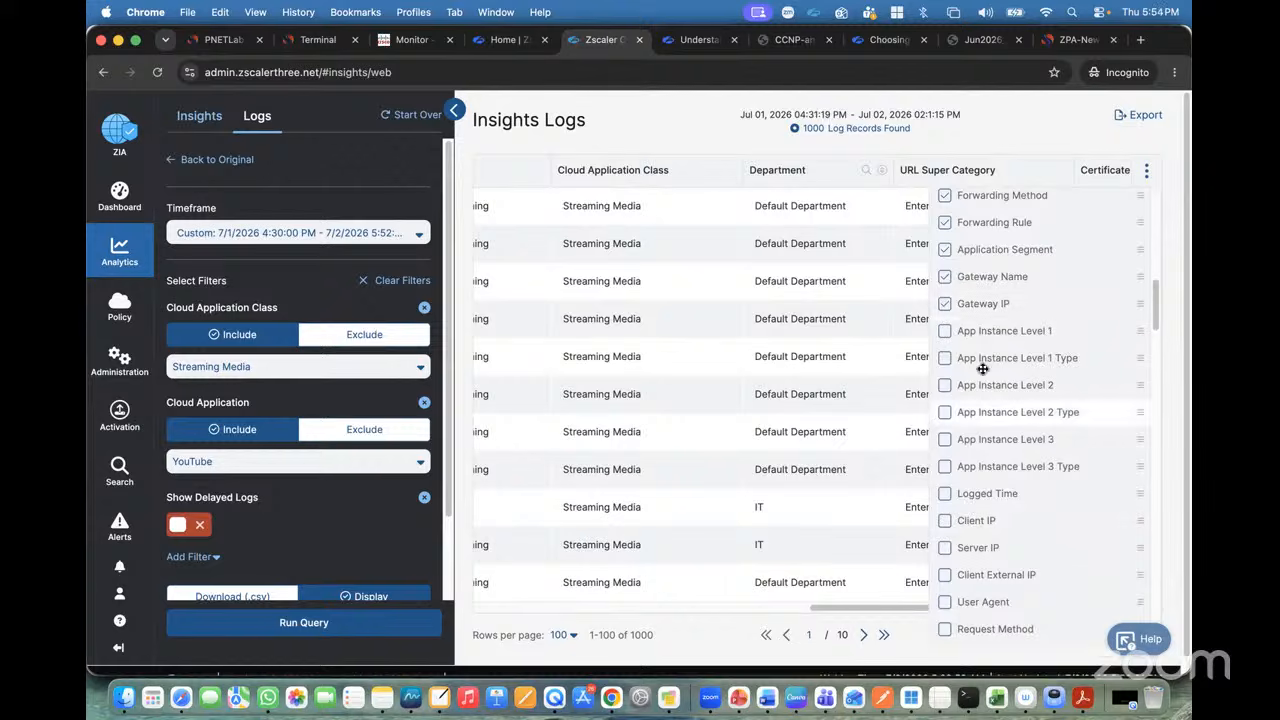
click(1049, 137)
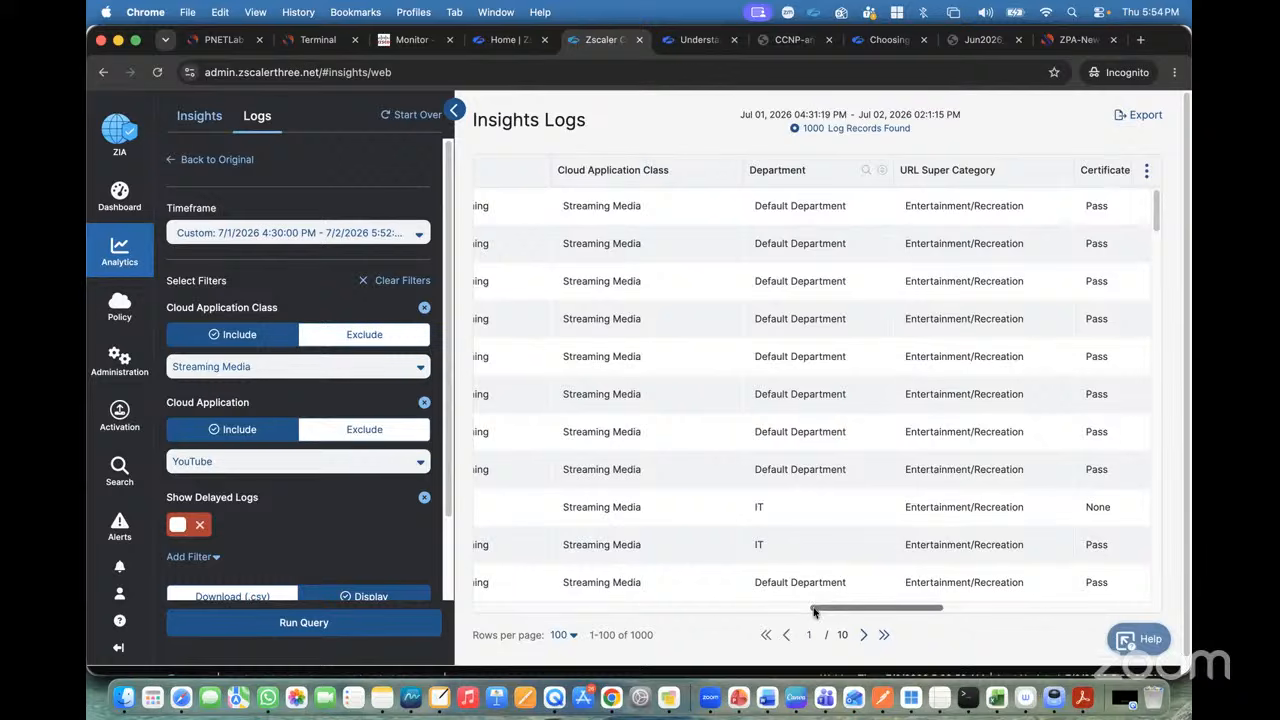
drag(815, 612, 444, 560)
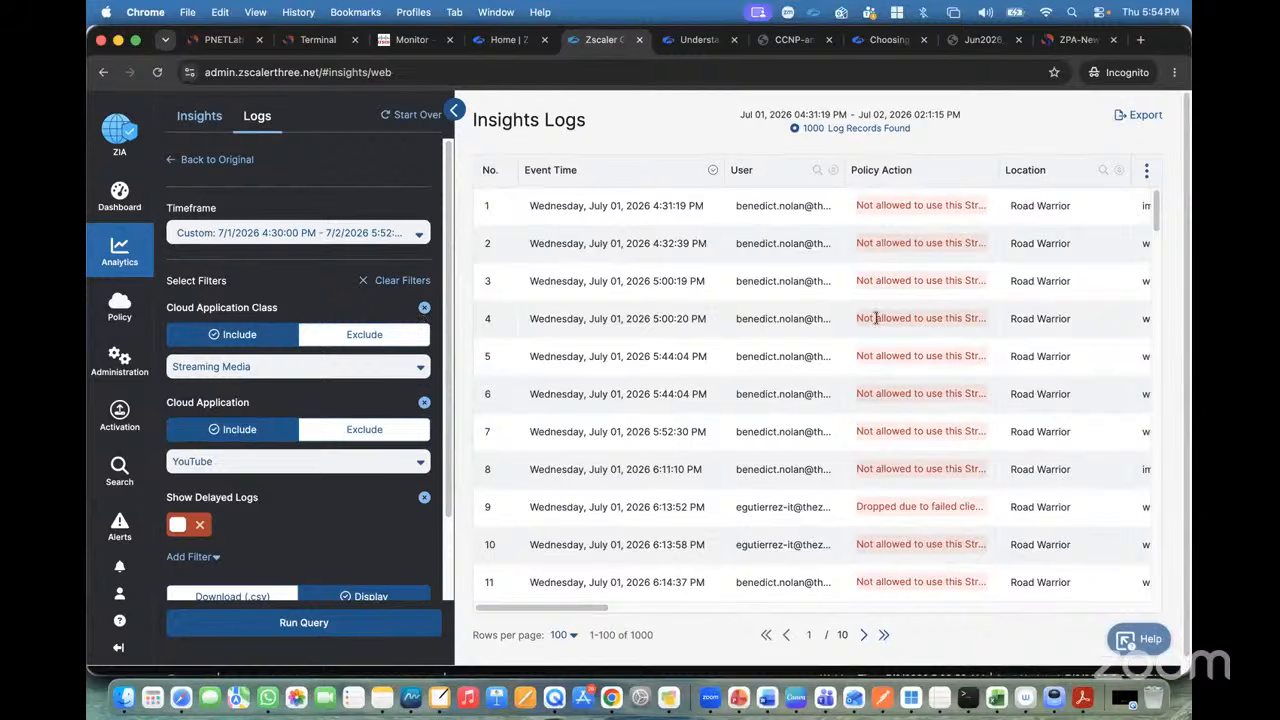
View the log's policy type and department columns and recheck the export downloads.
scroll(876, 318, right, 15)
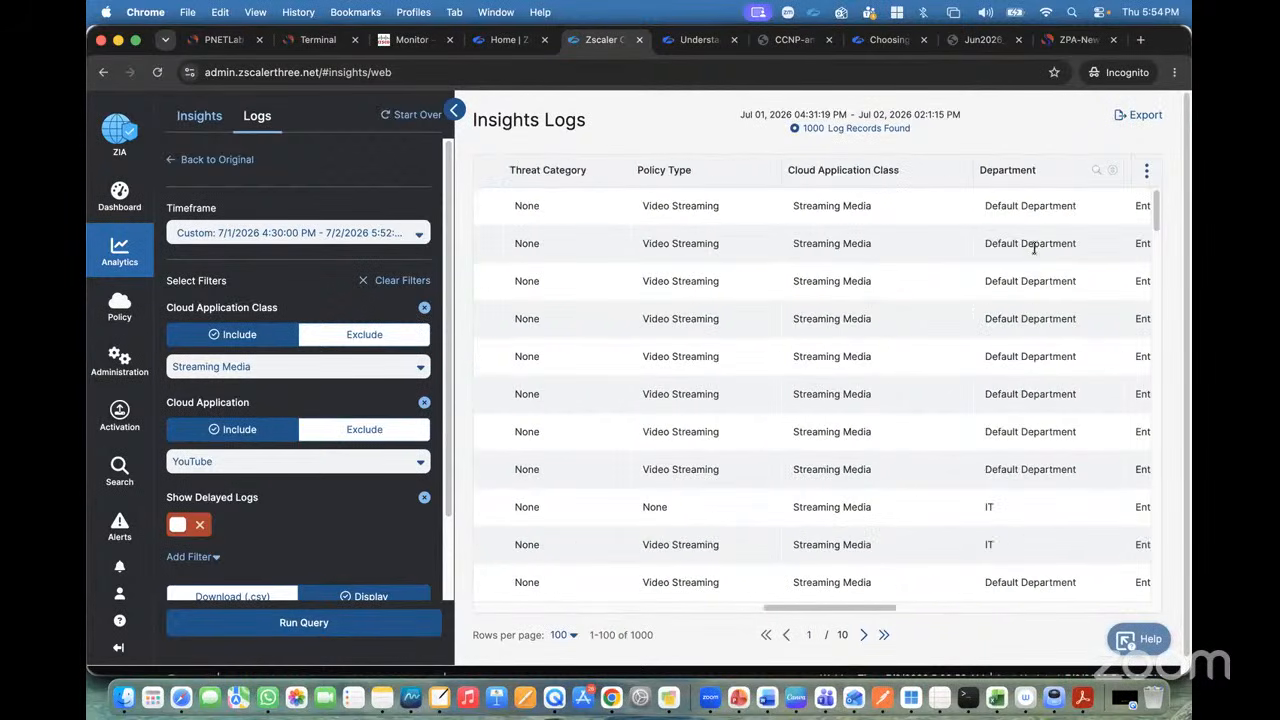
click(1126, 118)
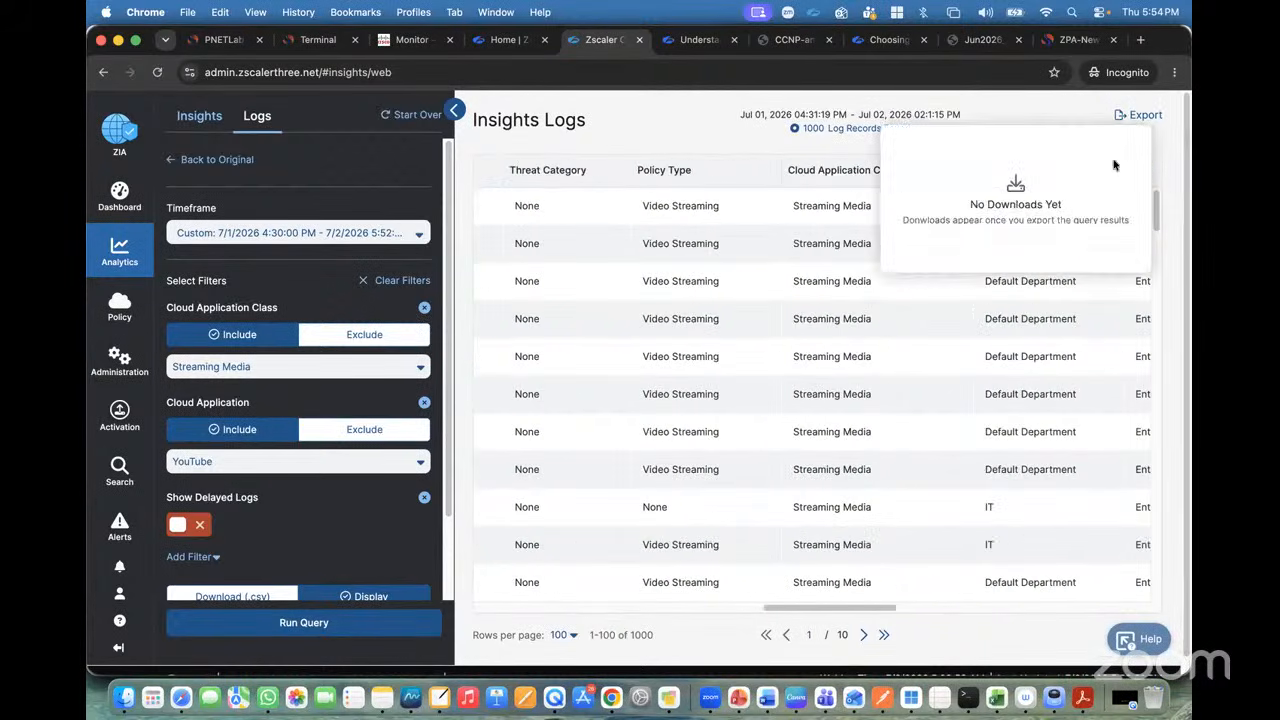
click(1162, 152)
click(1146, 175)
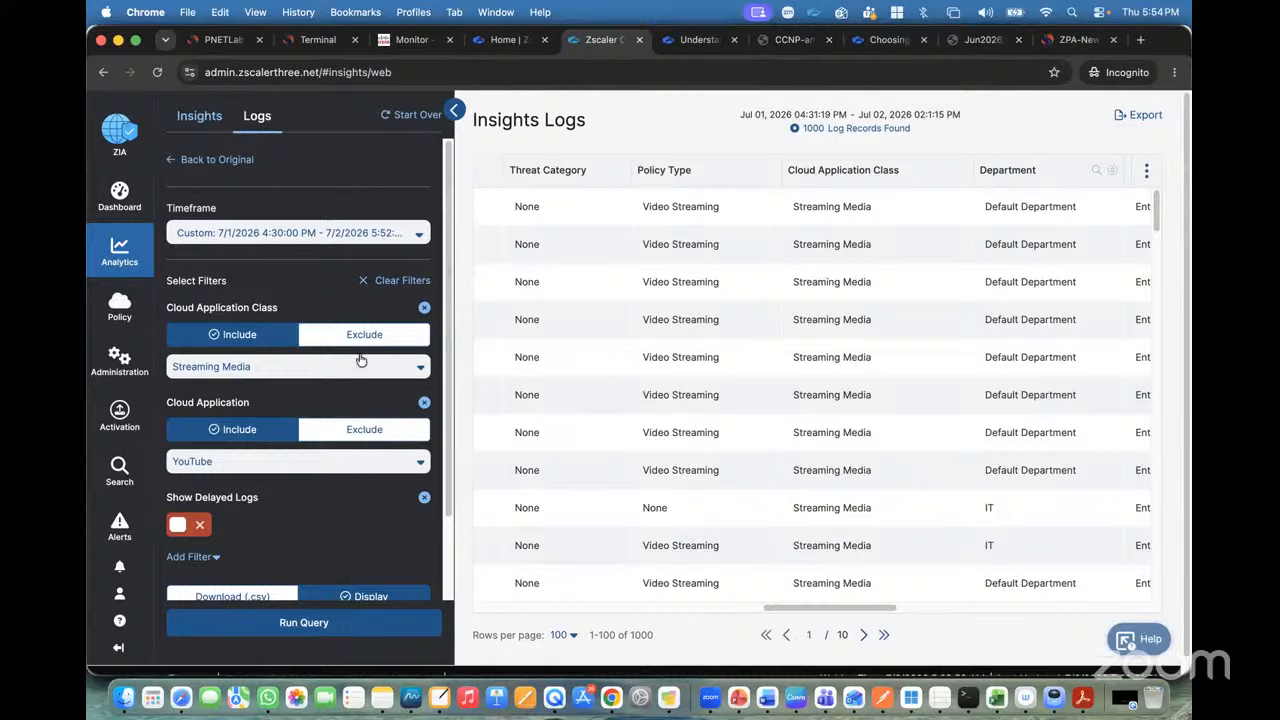
Return to the Web Overview dashboard and open the logs for Facebook from the Social Networking Applications widget.
click(122, 148)
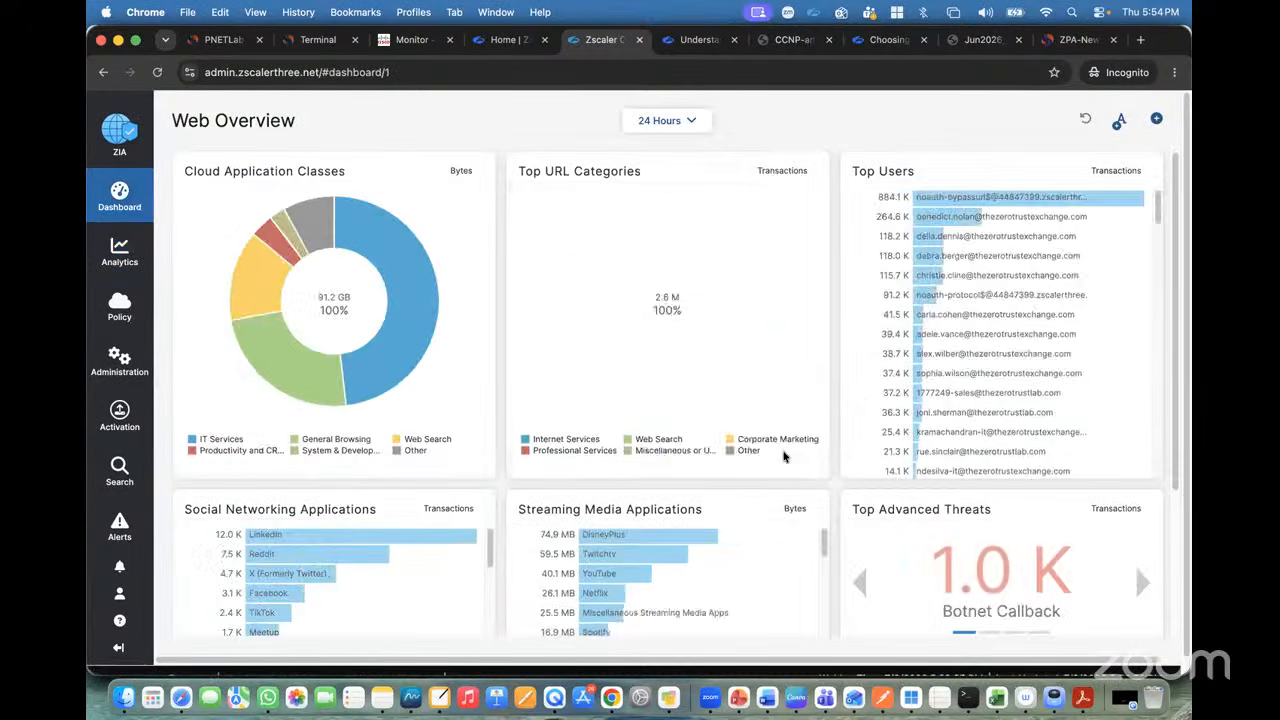
scroll(784, 456, down, 3)
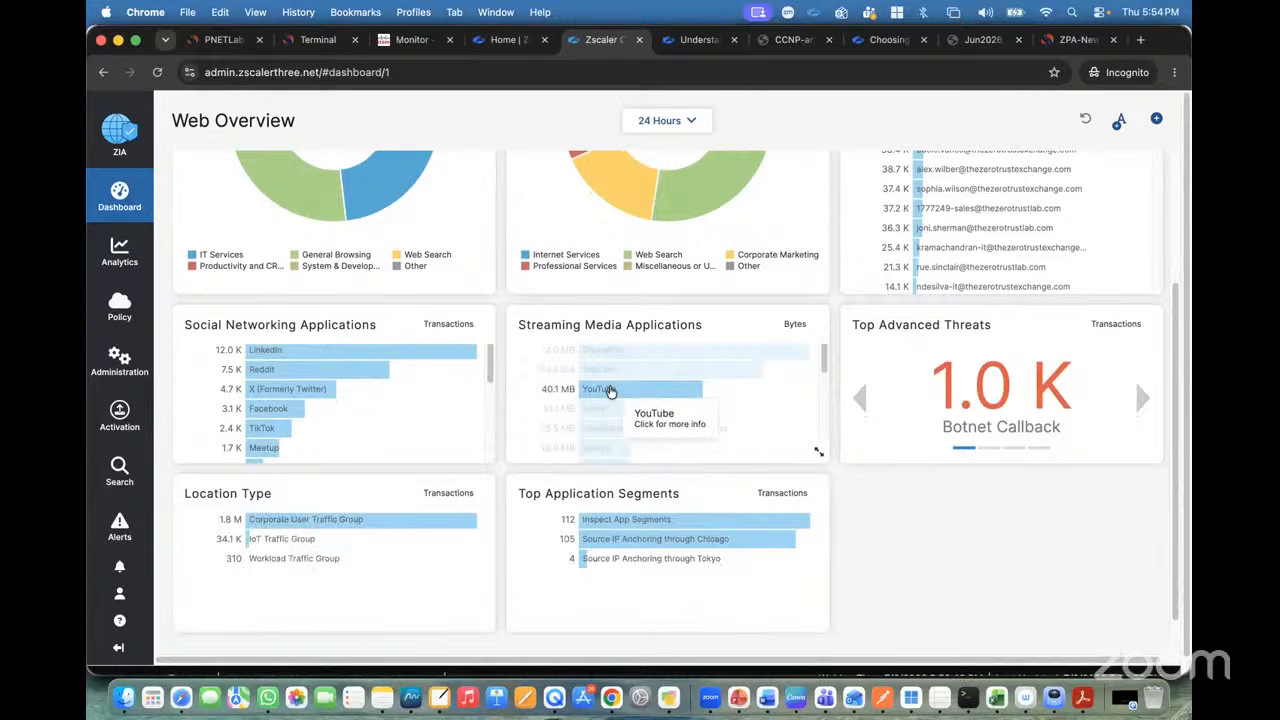
click(611, 391)
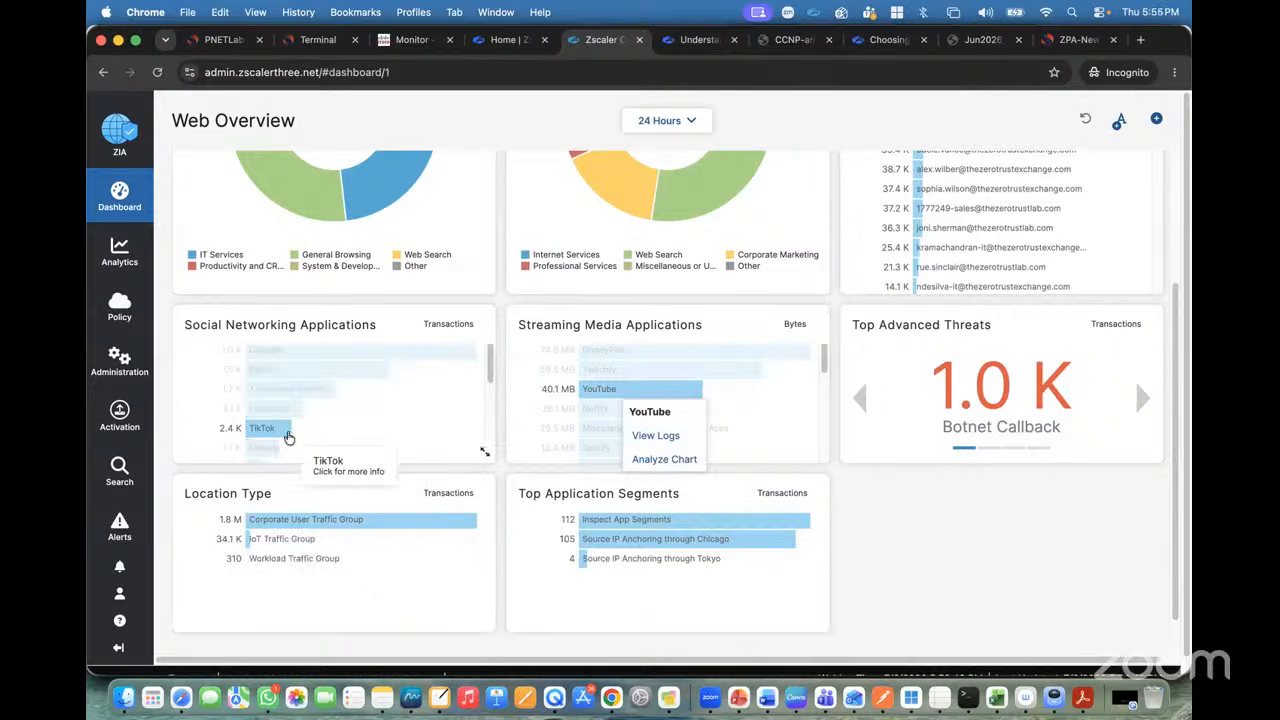
click(270, 413)
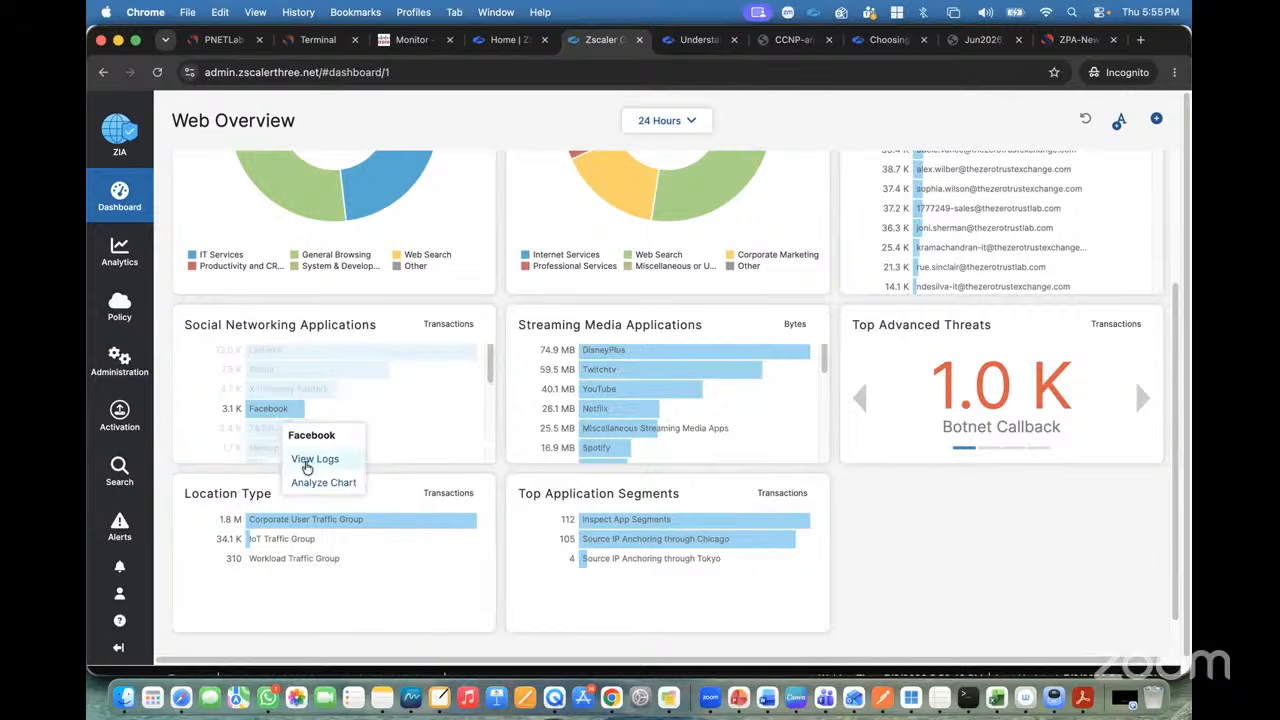
click(305, 460)
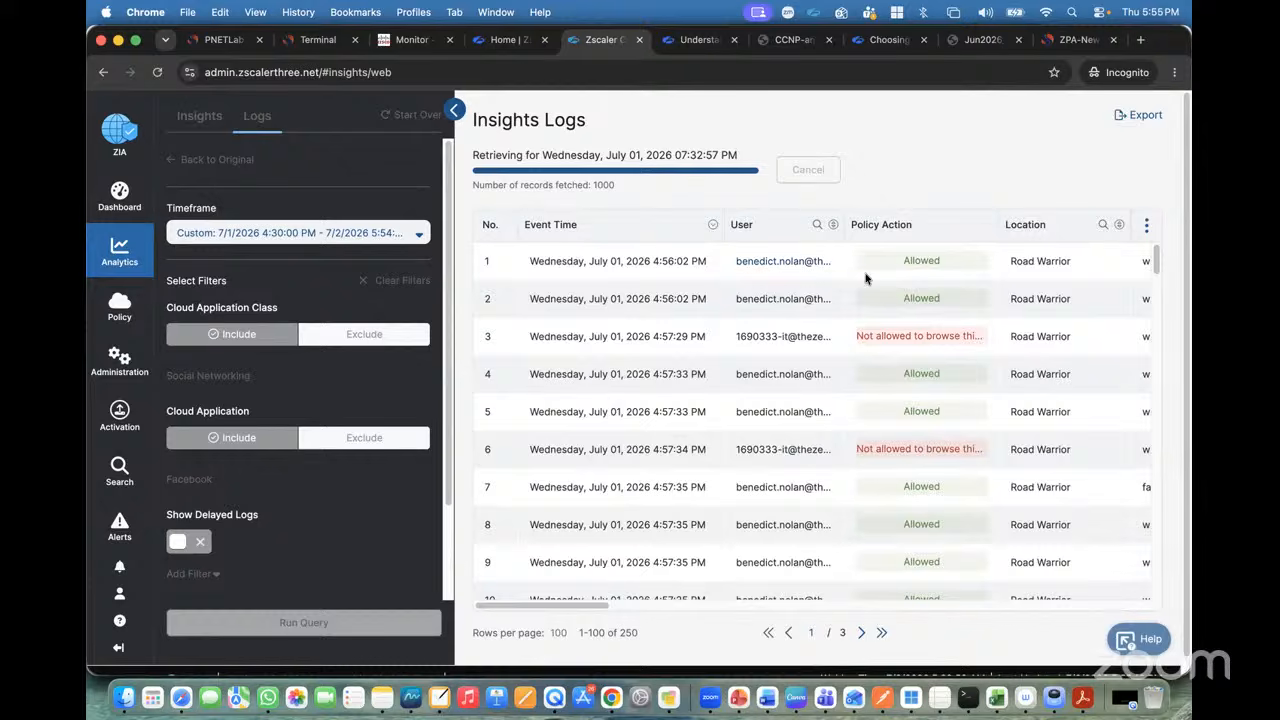
Review the policy actions in the Facebook log records and check the export downloads.
click(1130, 116)
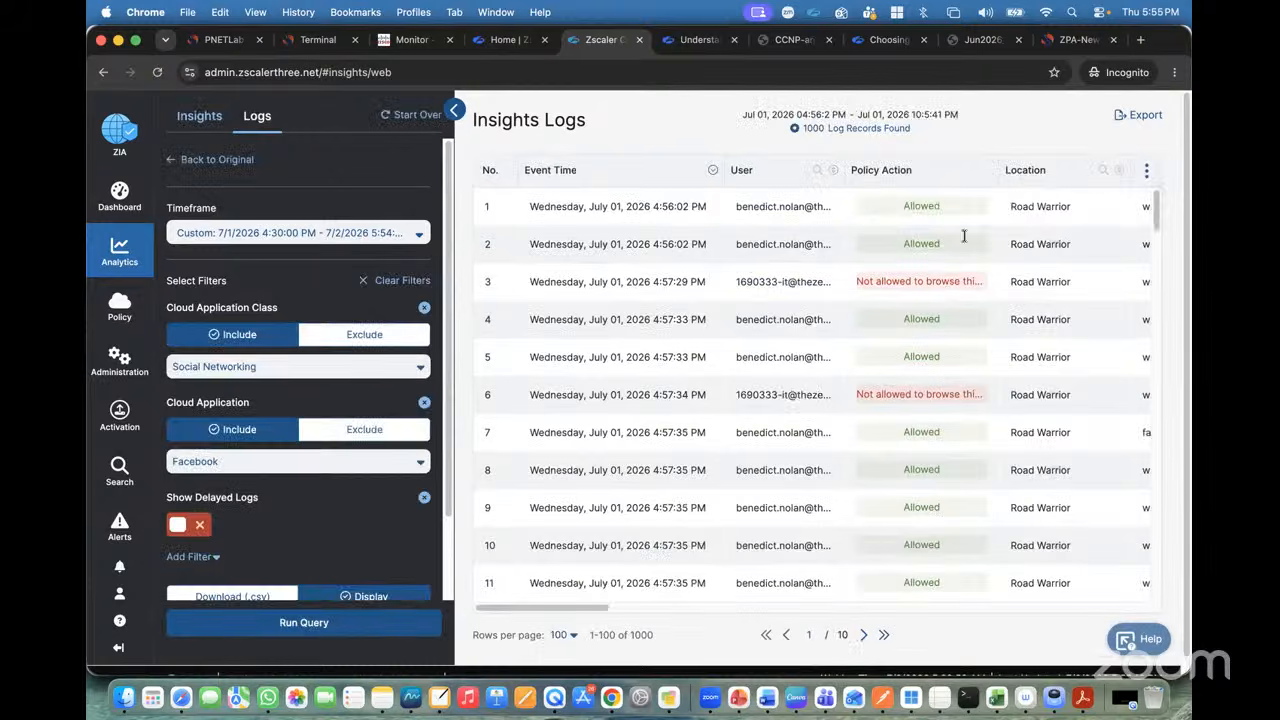
scroll(873, 386, down, 2)
scroll(871, 378, up, 2)
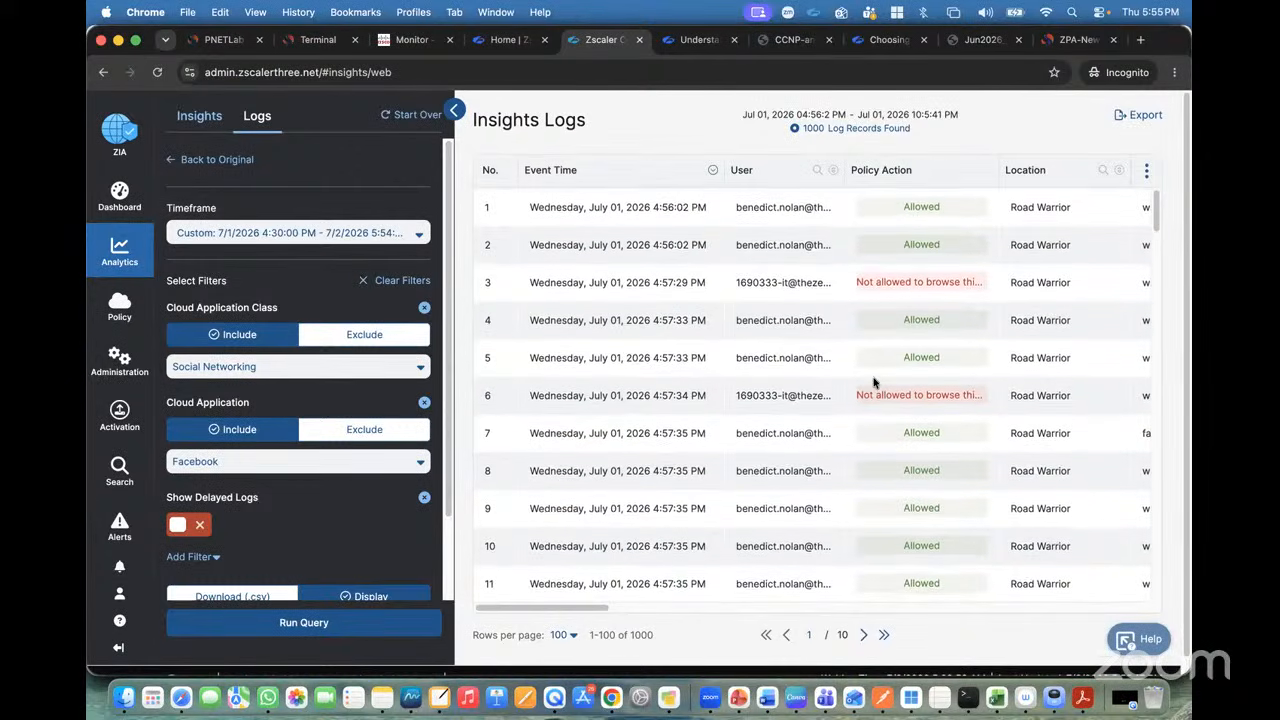
click(1130, 116)
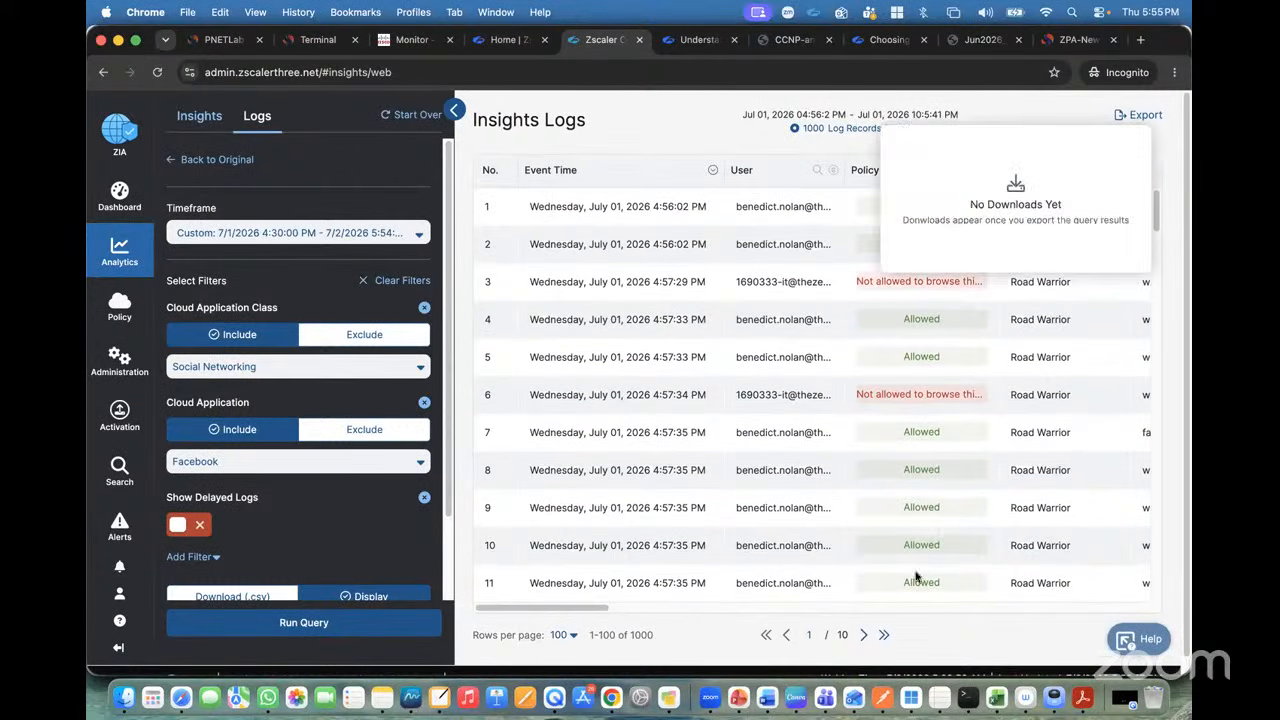
click(926, 620)
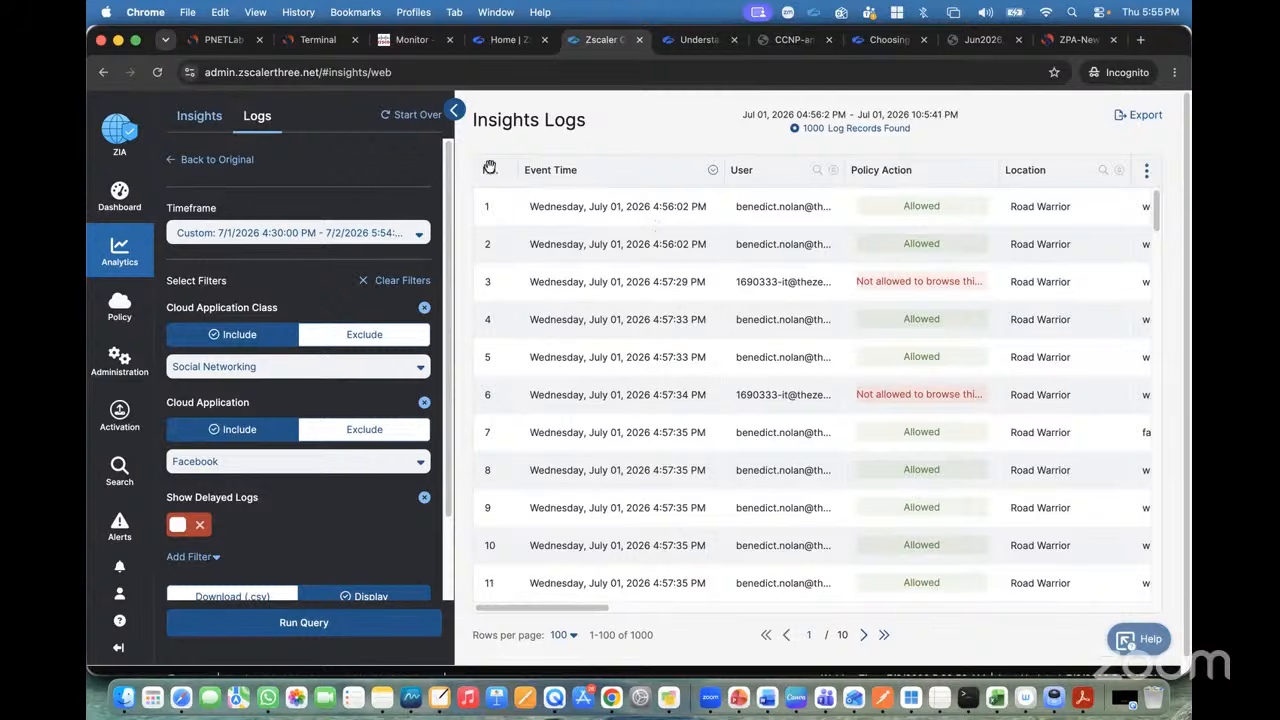
Return to the Web Overview dashboard and inspect the Web Search segment's options in the Top URL Categories widget.
click(132, 150)
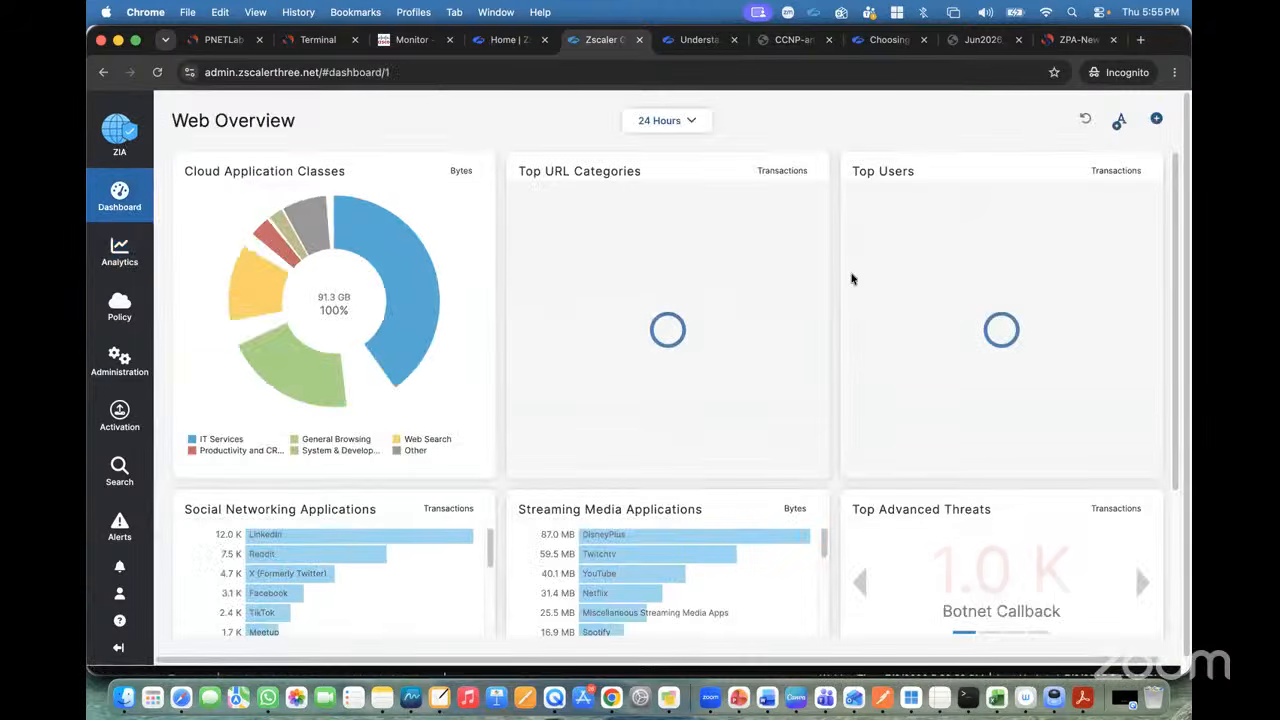
scroll(810, 380, down, 1)
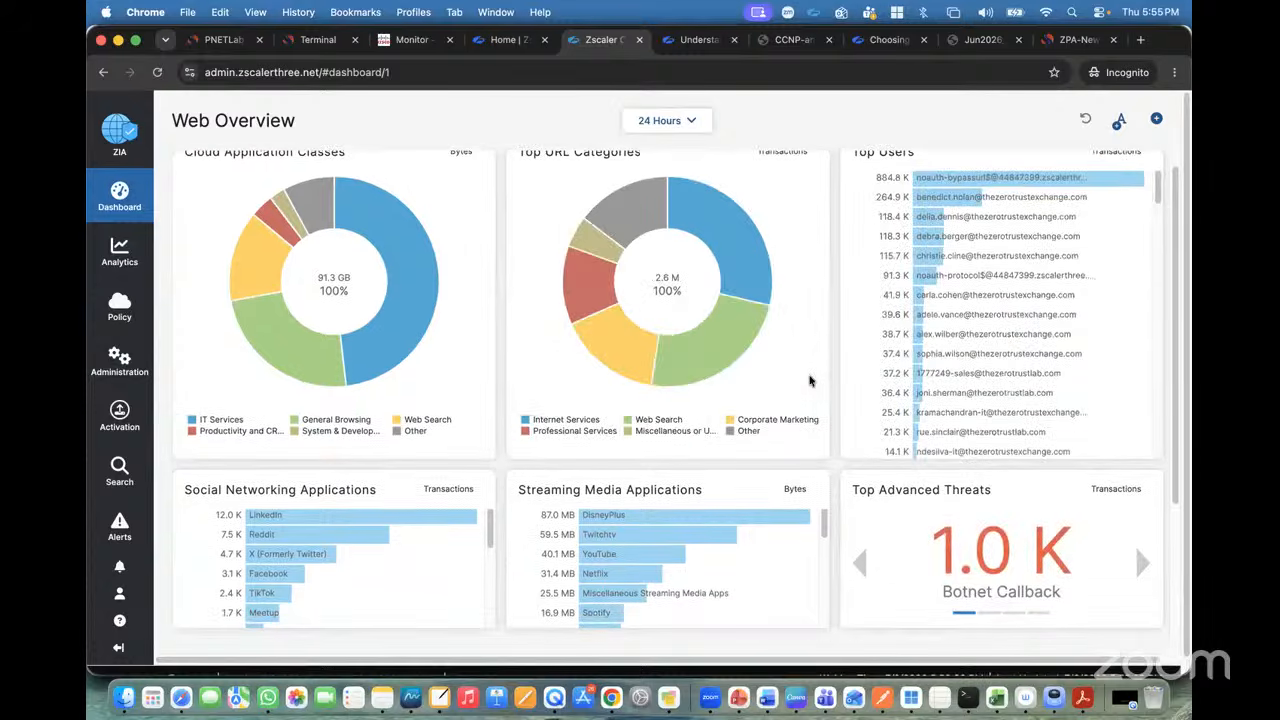
scroll(745, 320, up, 1)
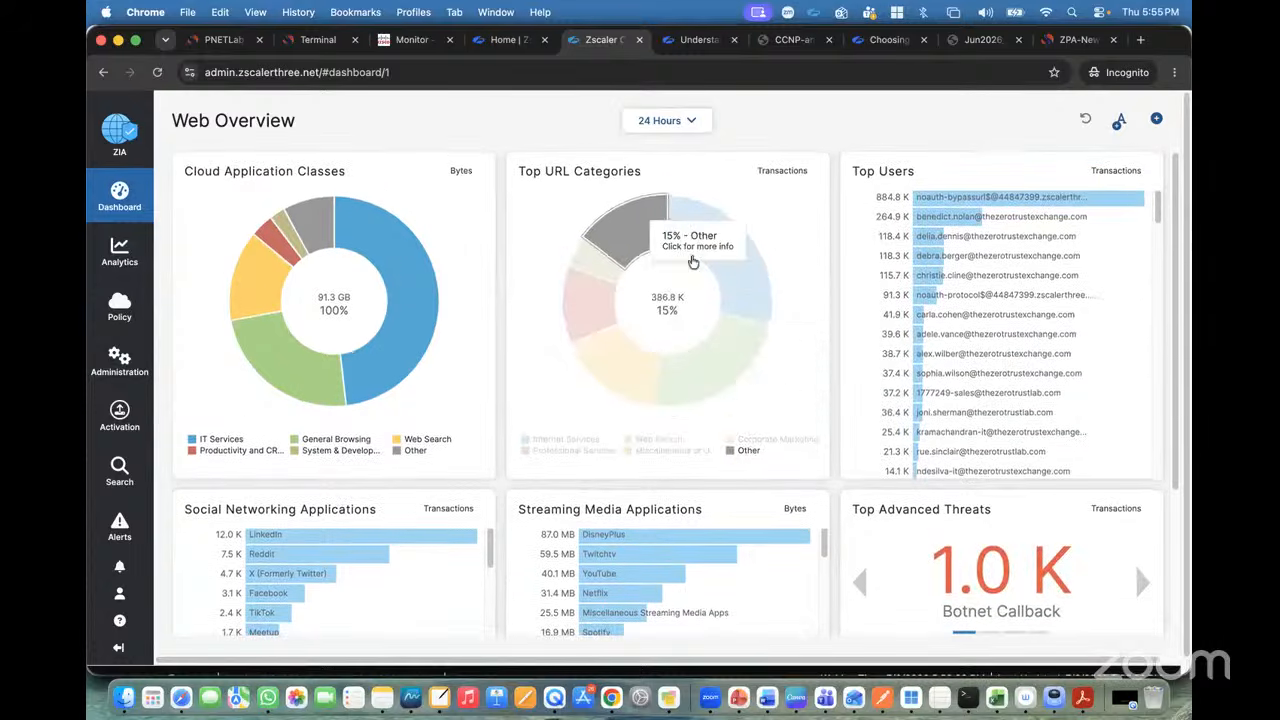
click(704, 388)
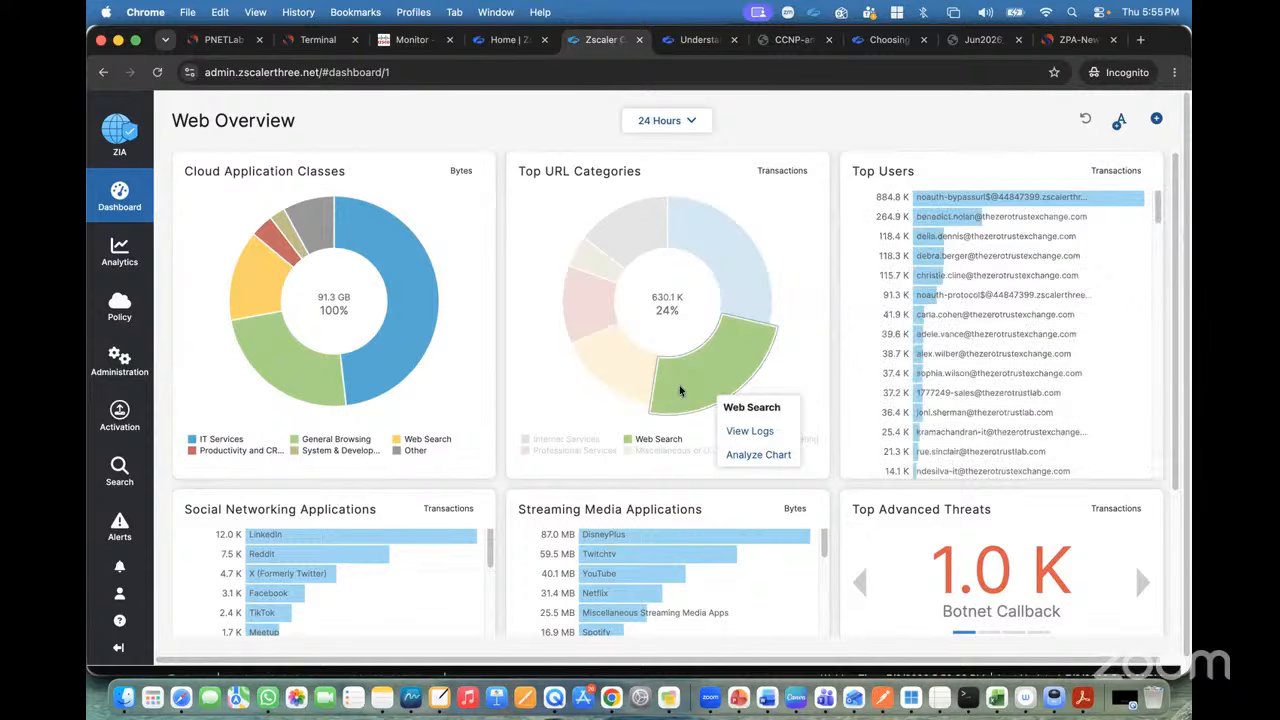
click(868, 118)
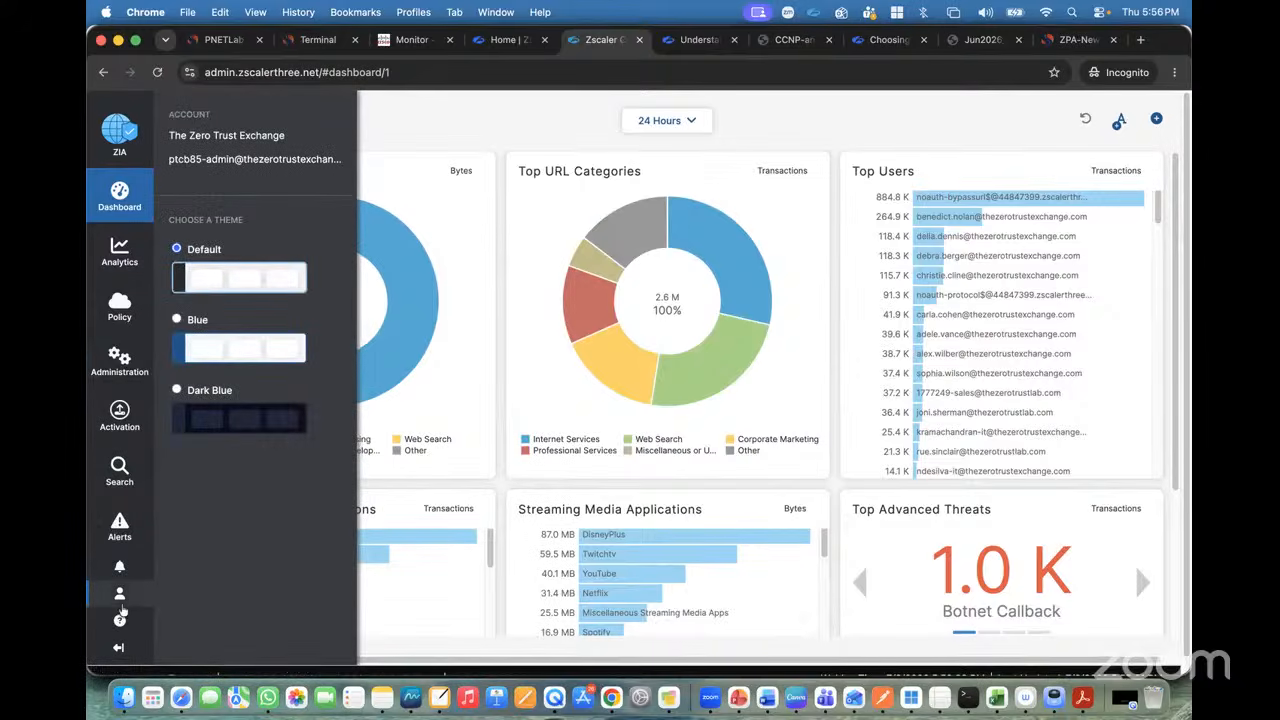
mouse_move(119, 568)
mouse_move(137, 623)
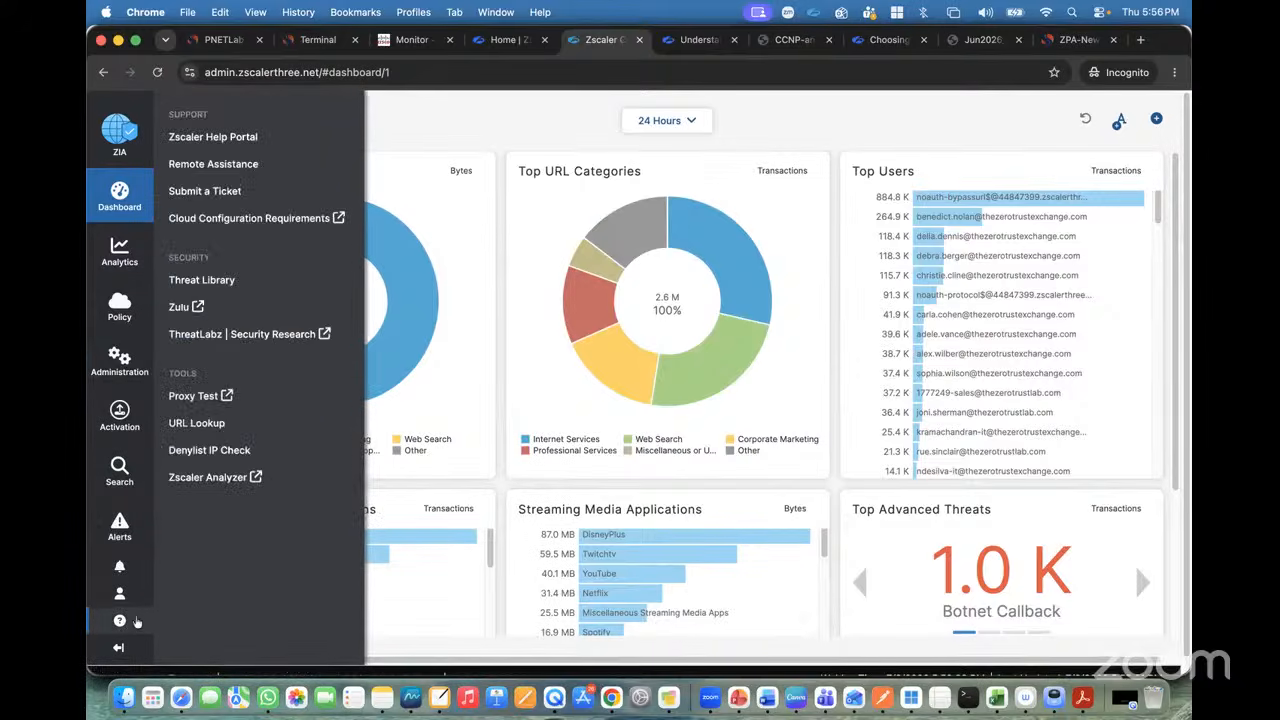
click(197, 423)
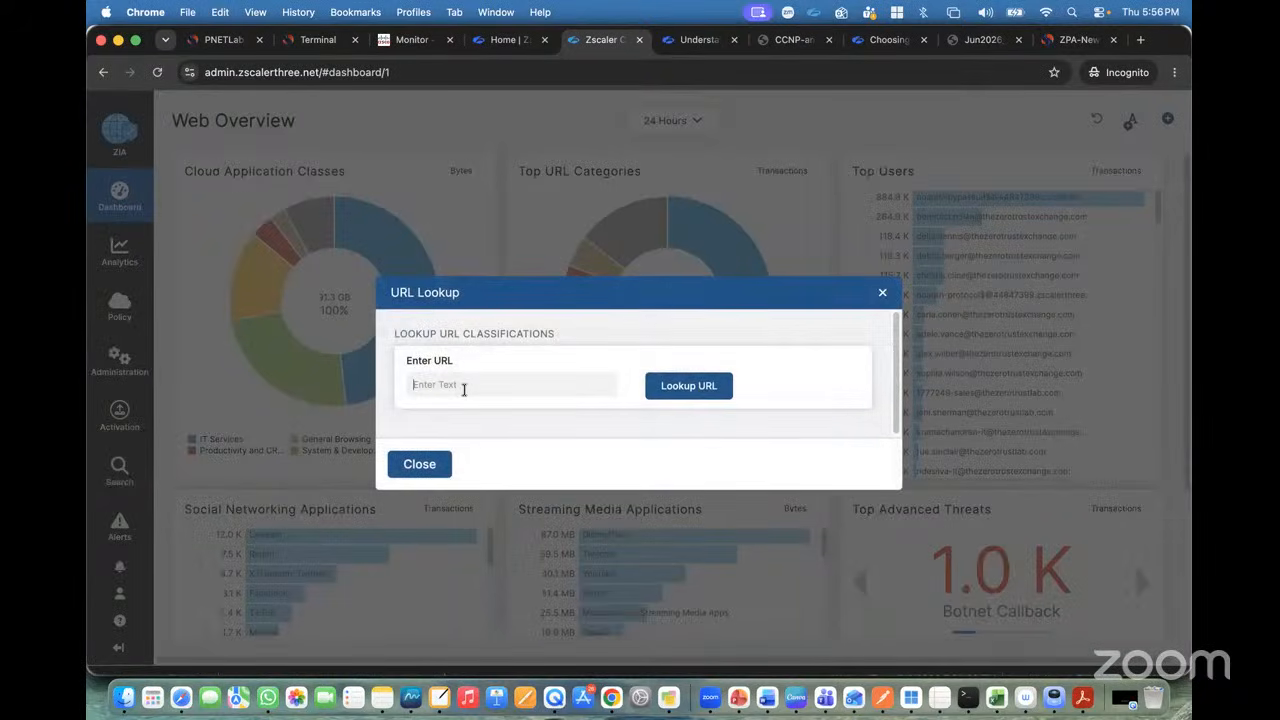
click(463, 389)
text(www)
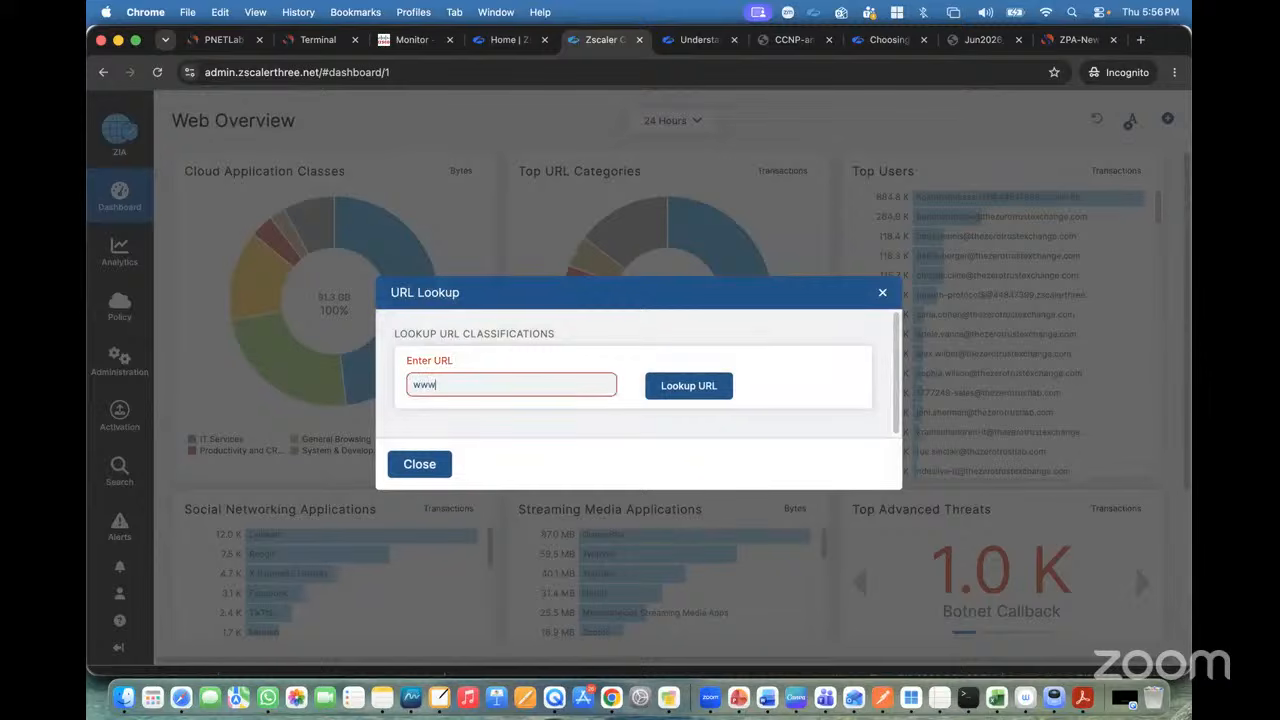
text(.guinett.c)
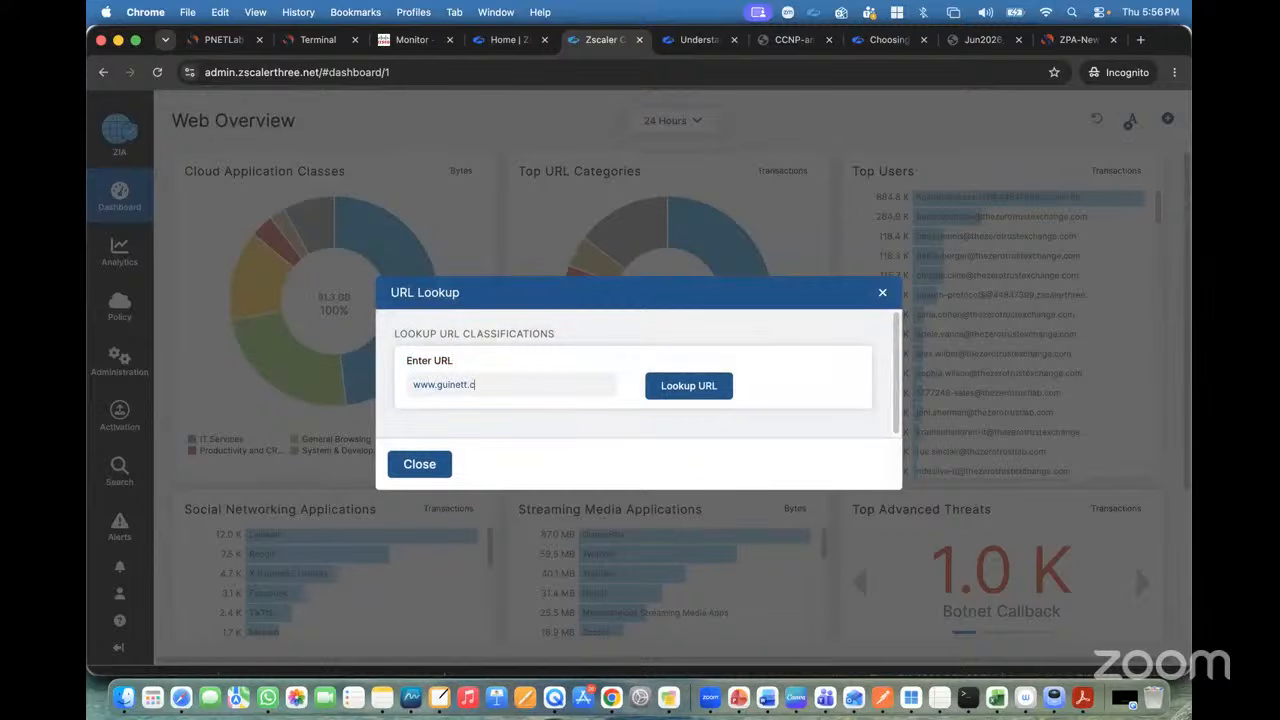
text(om)
click(690, 390)
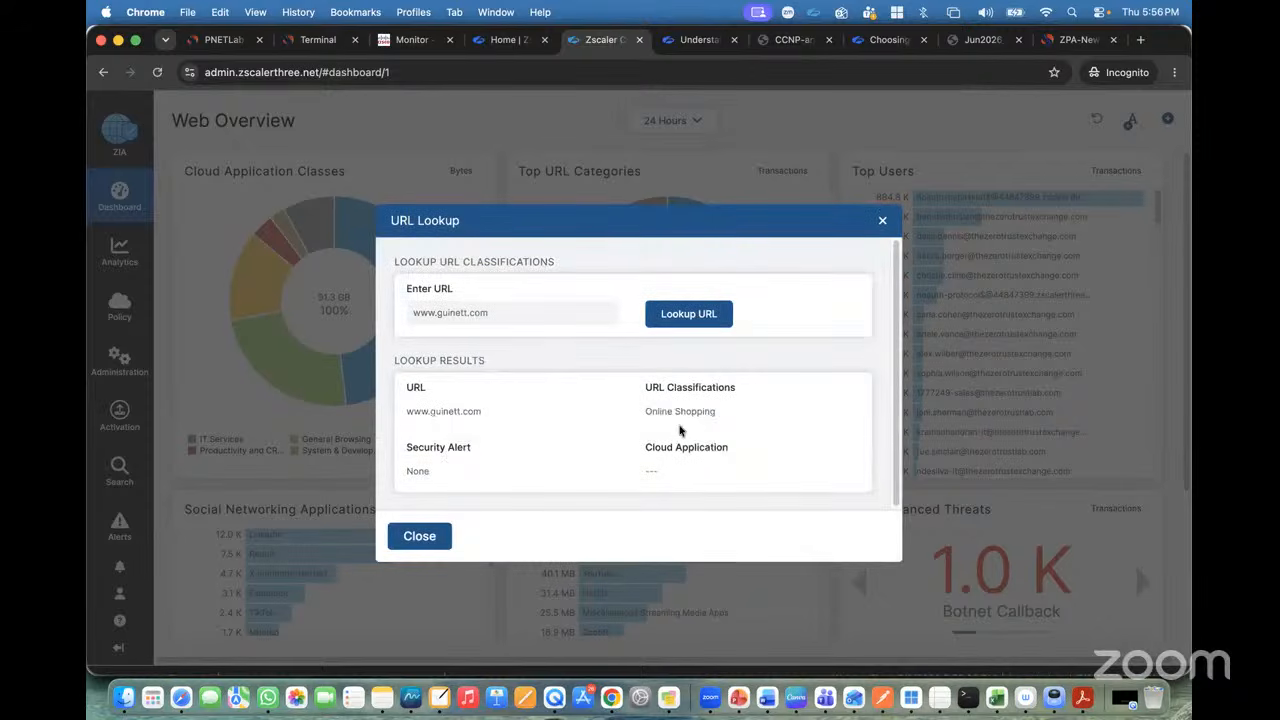
drag(644, 411, 728, 414)
click(469, 313)
key(BackSpace)
key(BackSpace)
key(BackSpace)
key(BackSpace)
key(BackSpace)
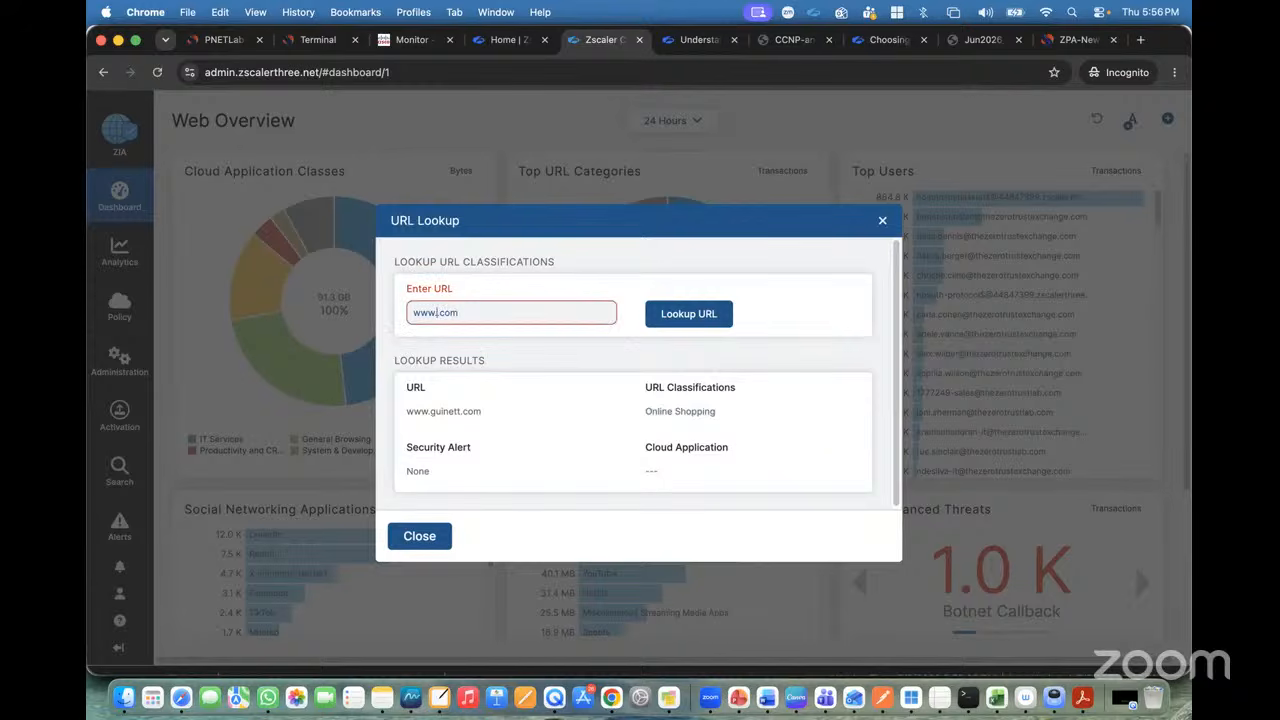
text(888)
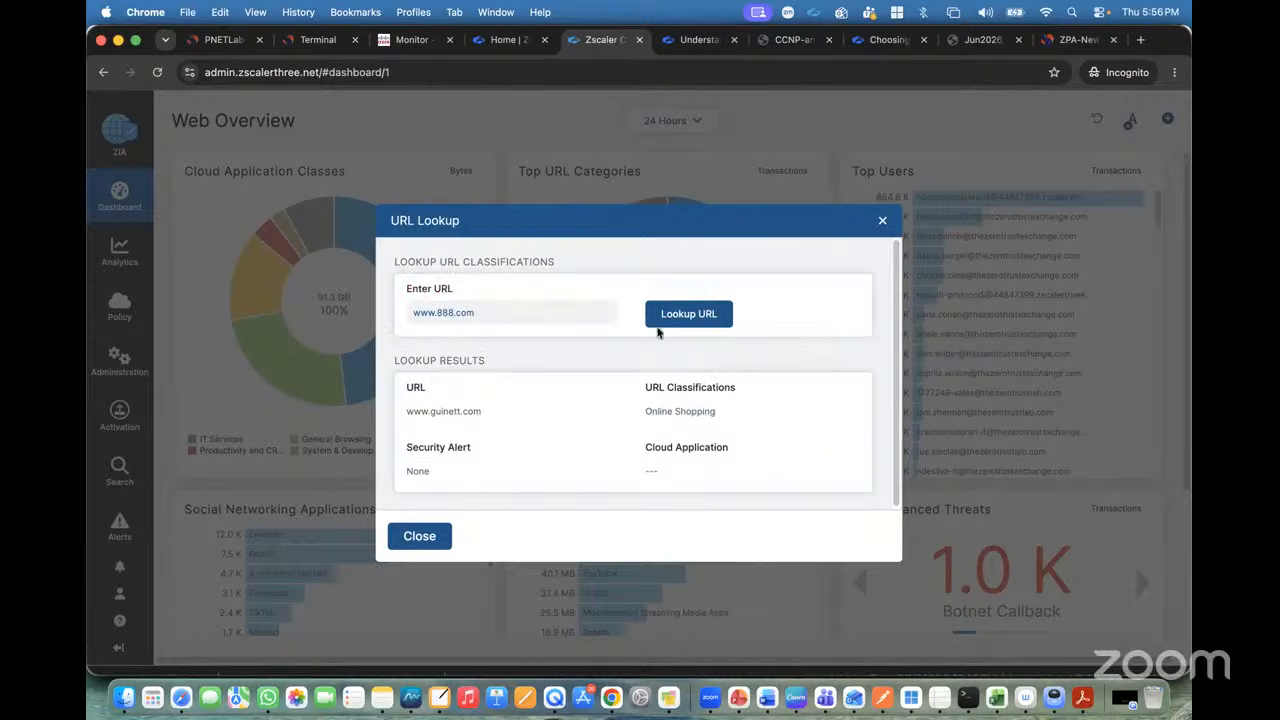
click(711, 319)
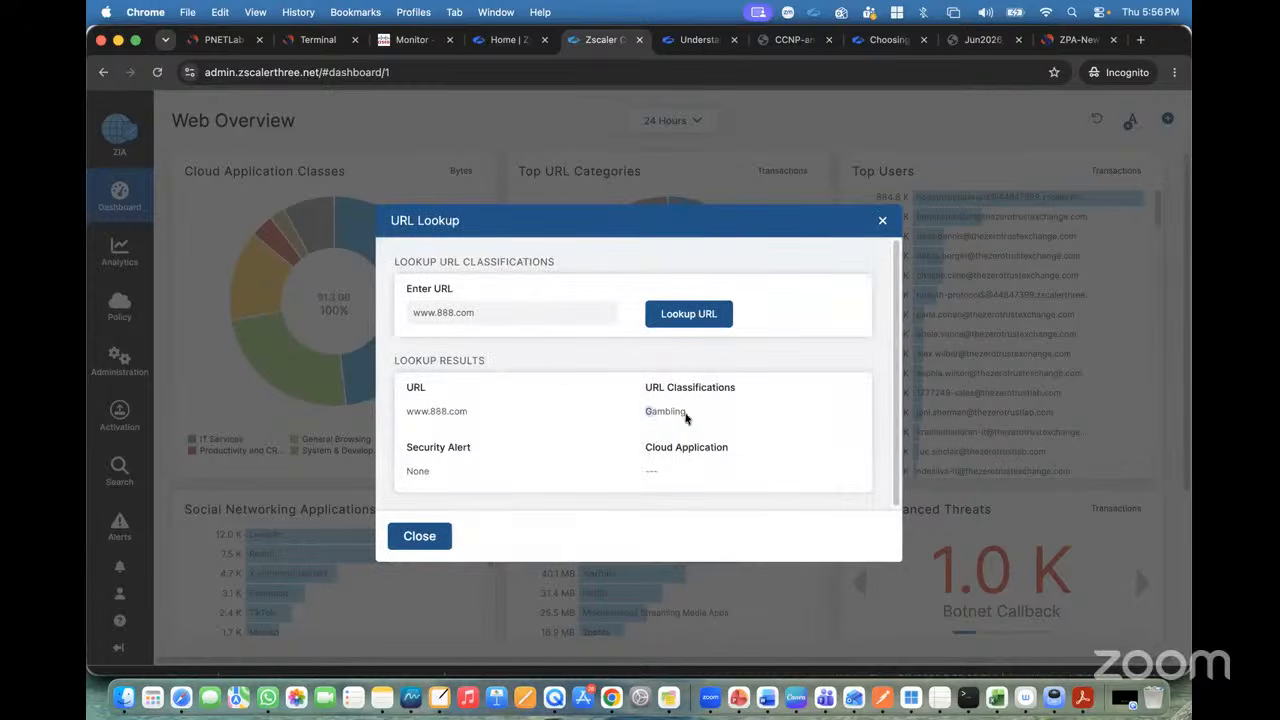
double_click(688, 418)
click(456, 313)
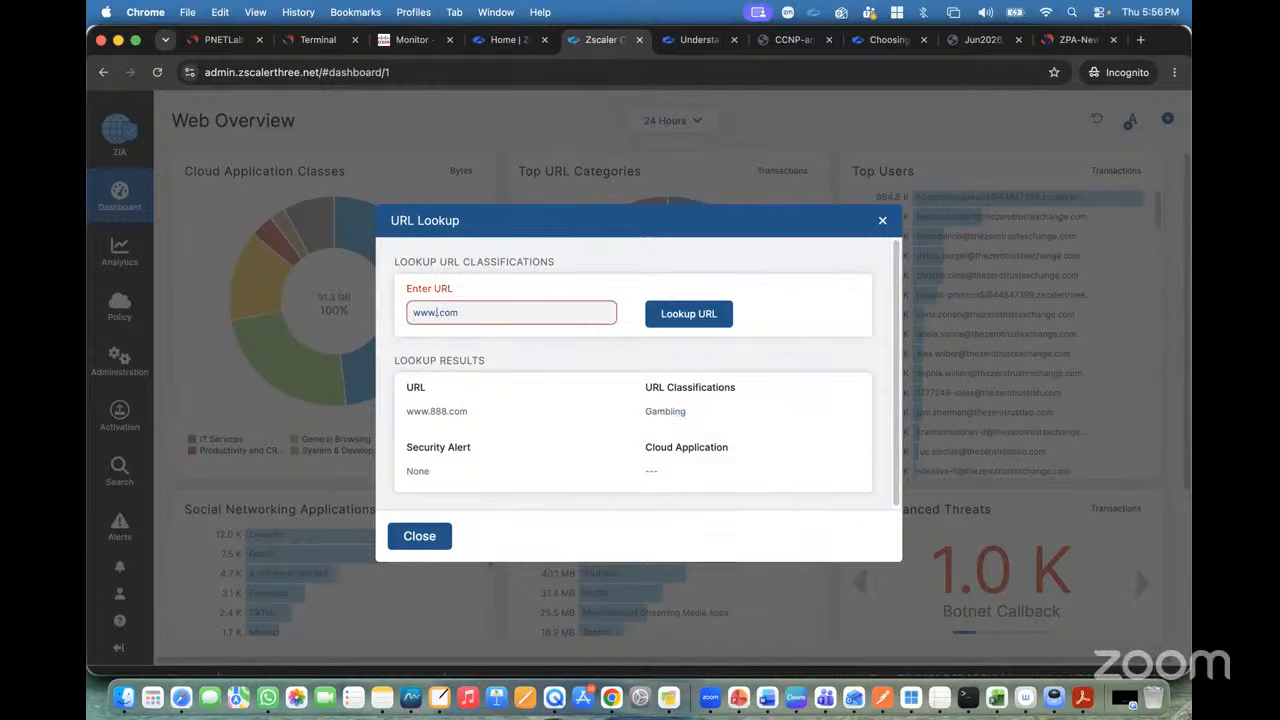
click(689, 315)
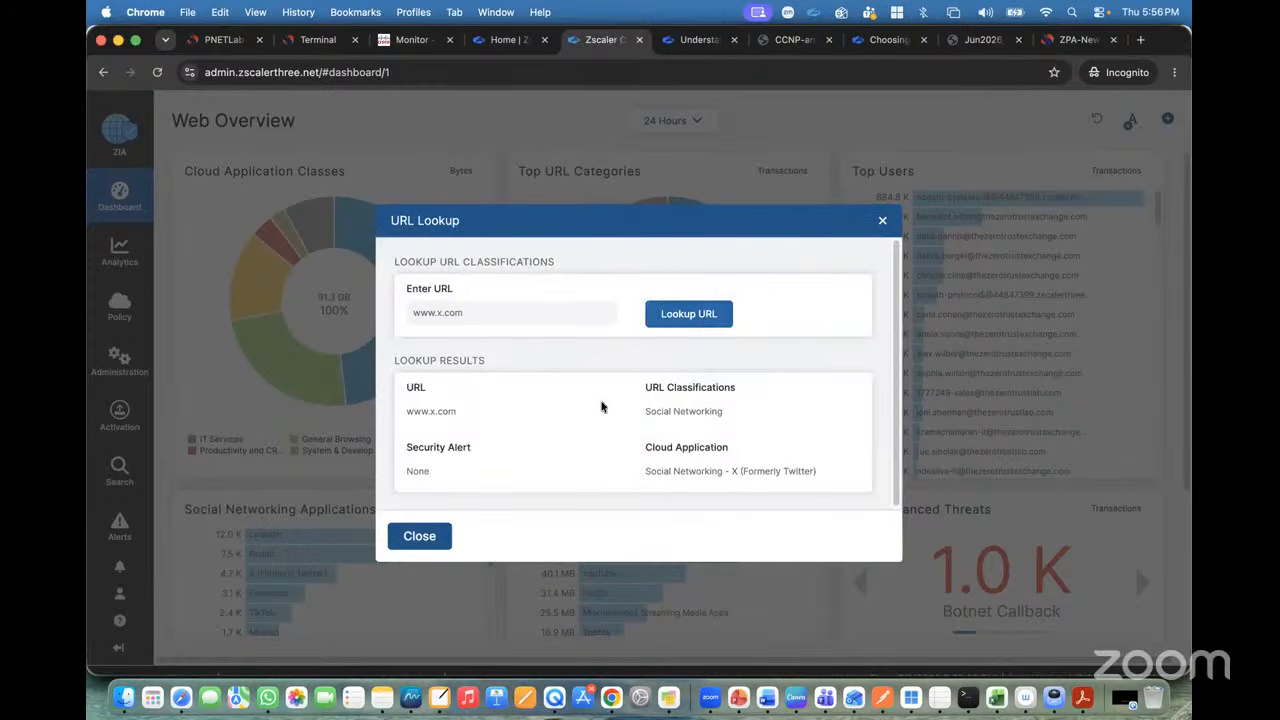
drag(646, 412, 724, 412)
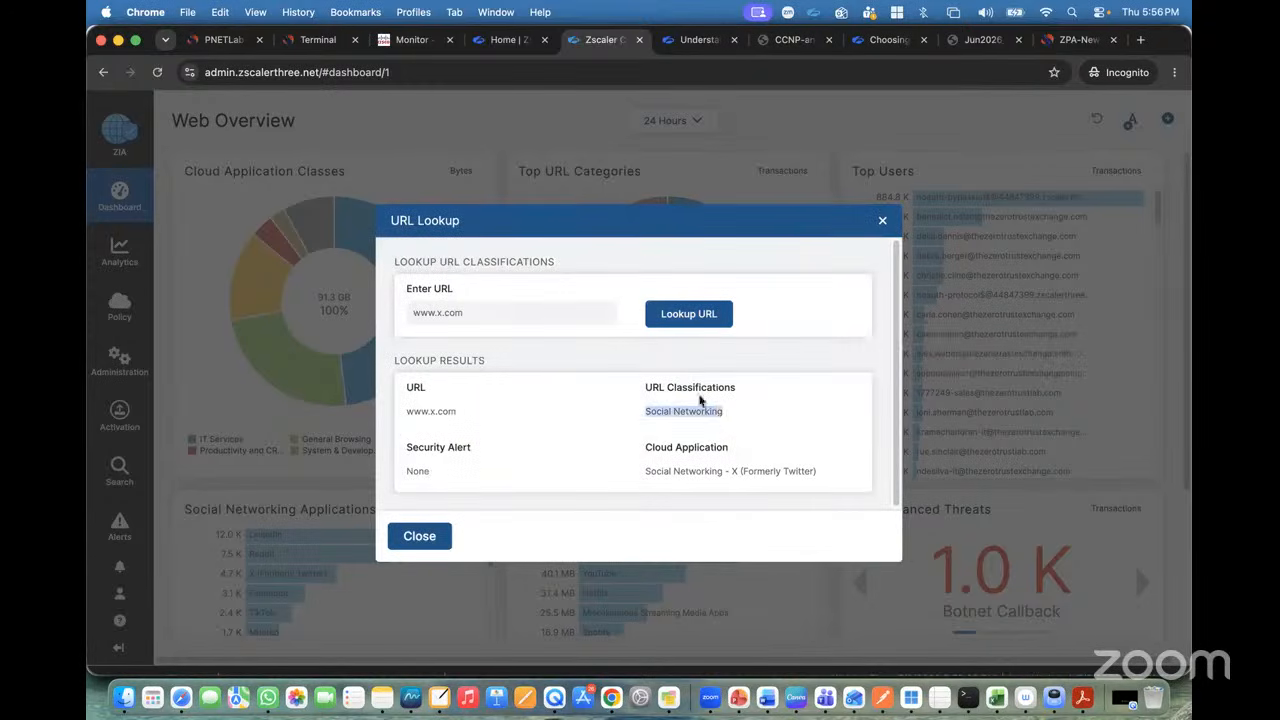
click(441, 309)
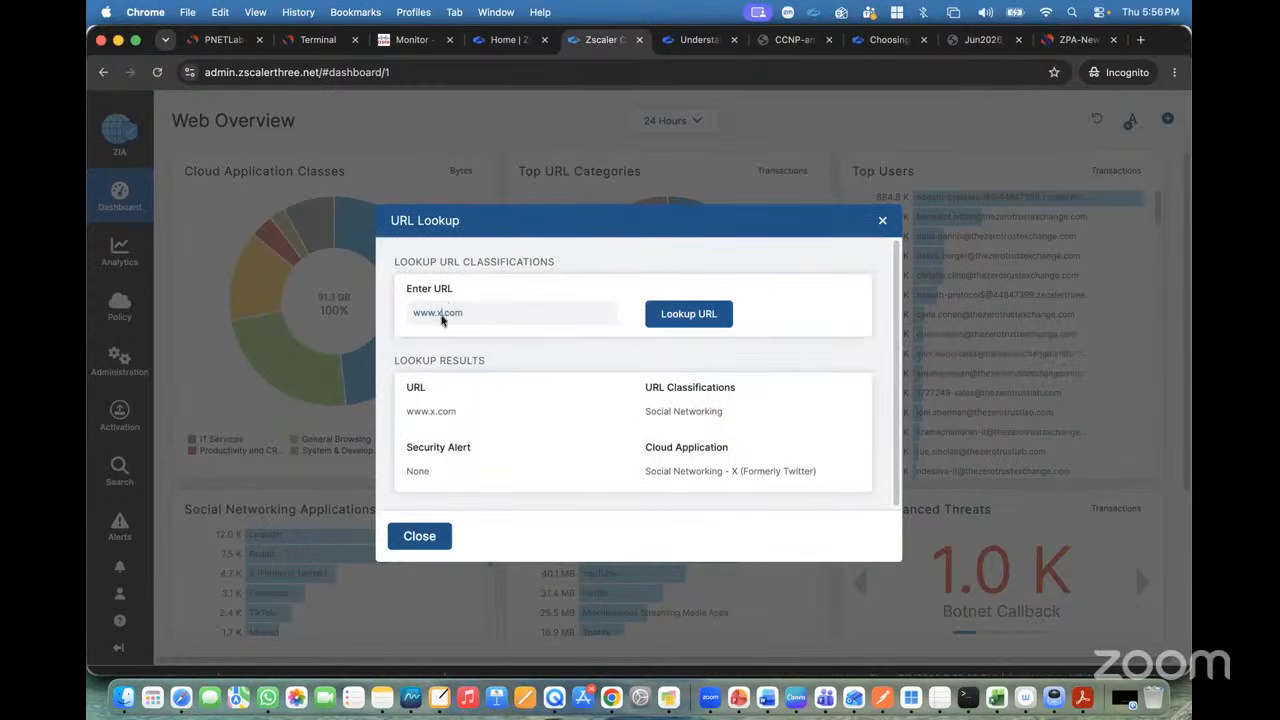
key(BackSpace)
text(youtun)
key(BackSpace)
text(be)
key(Return)
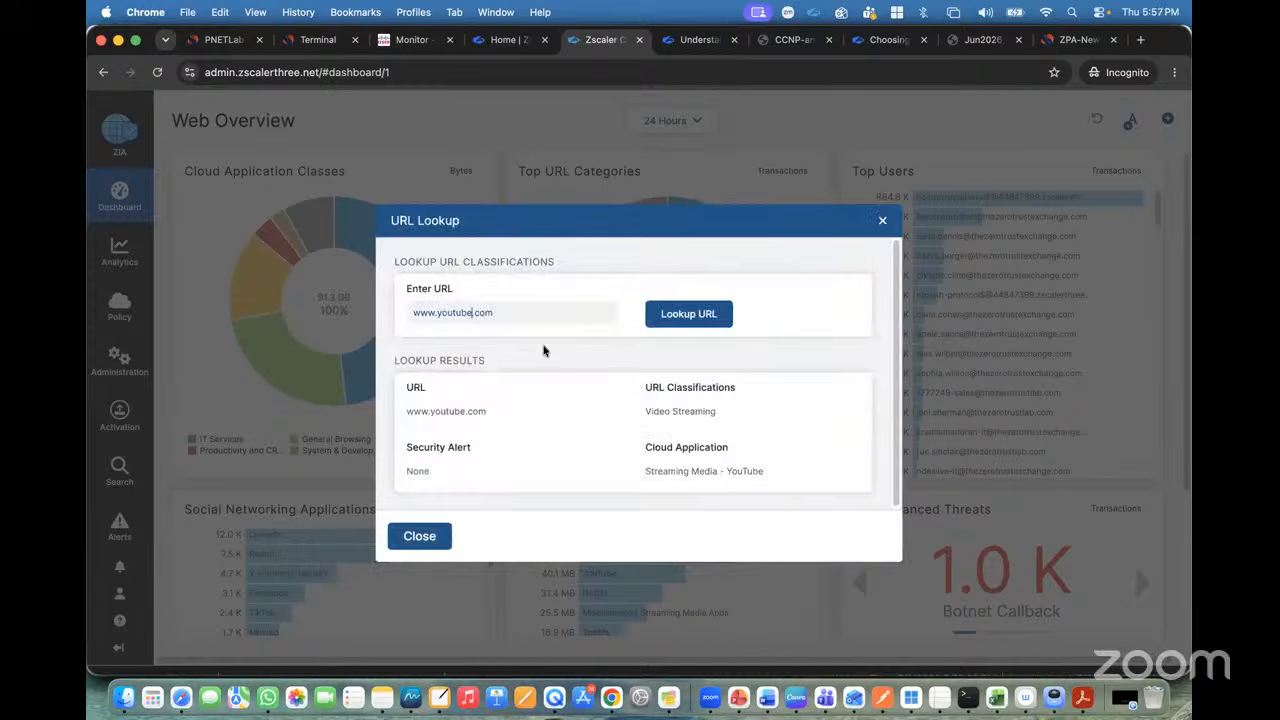
triple_click(674, 422)
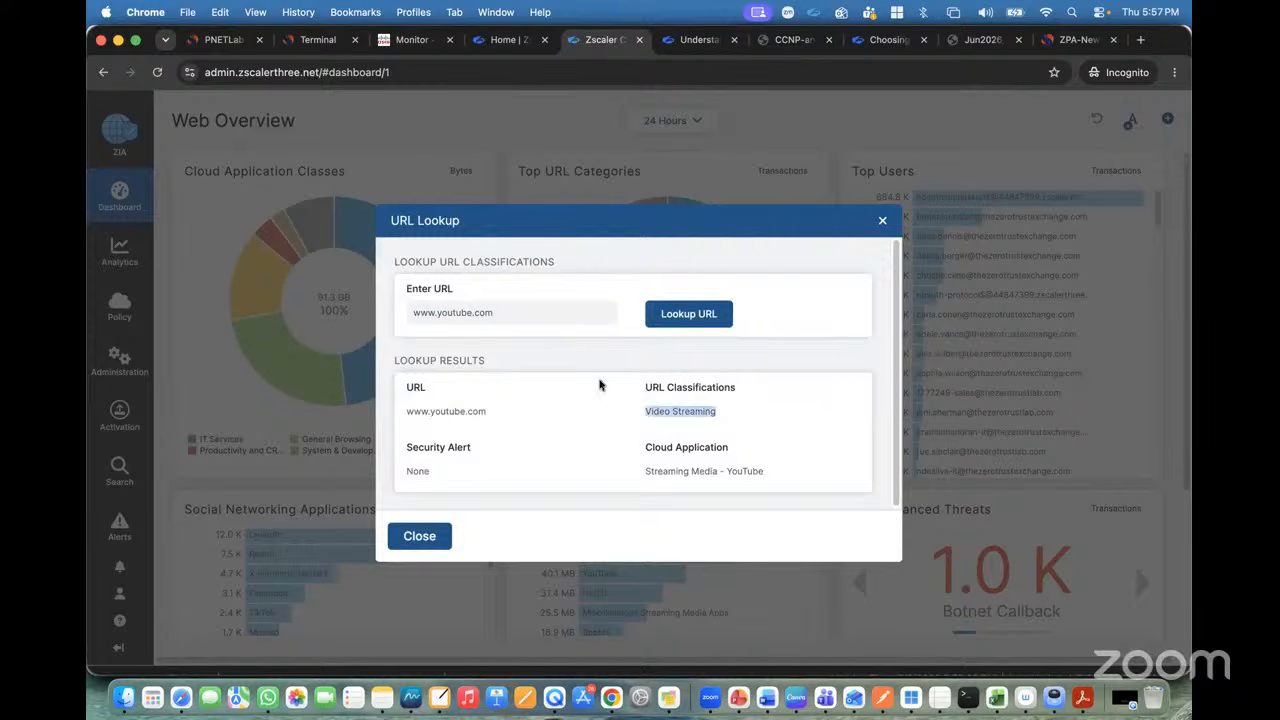
double_click(460, 318)
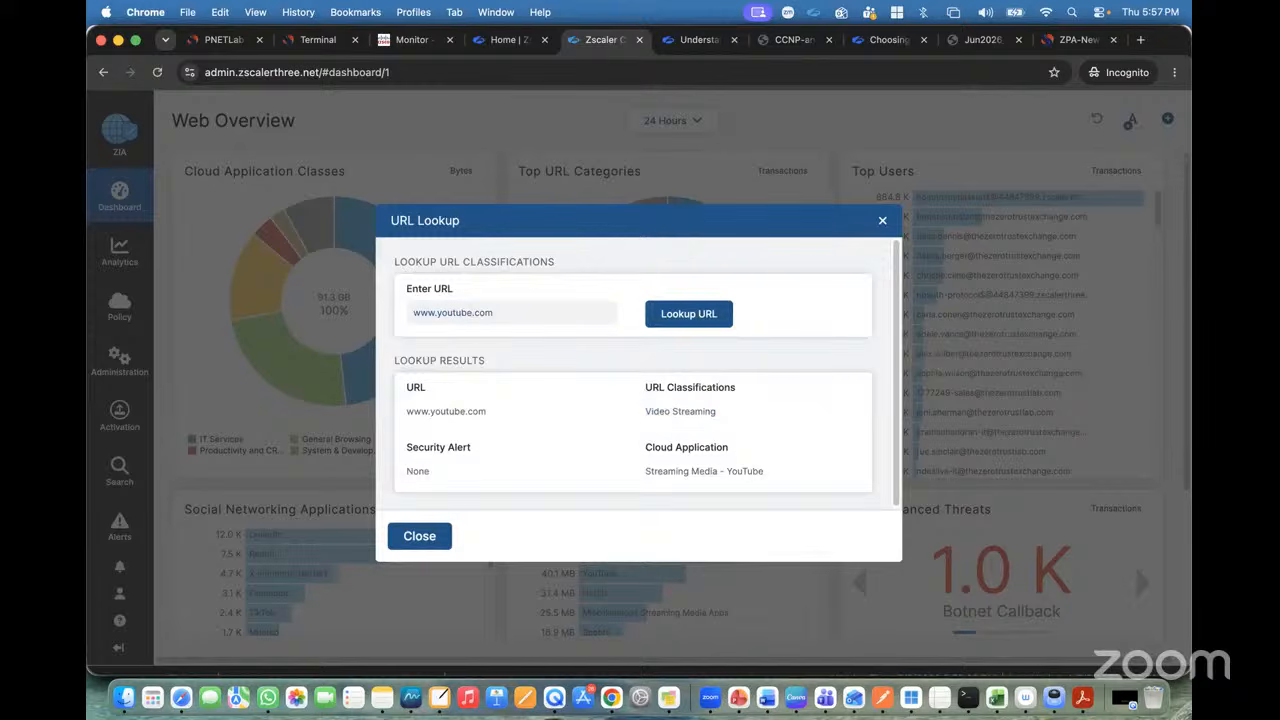
key(BackSpace)
text(naukri)
click(703, 322)
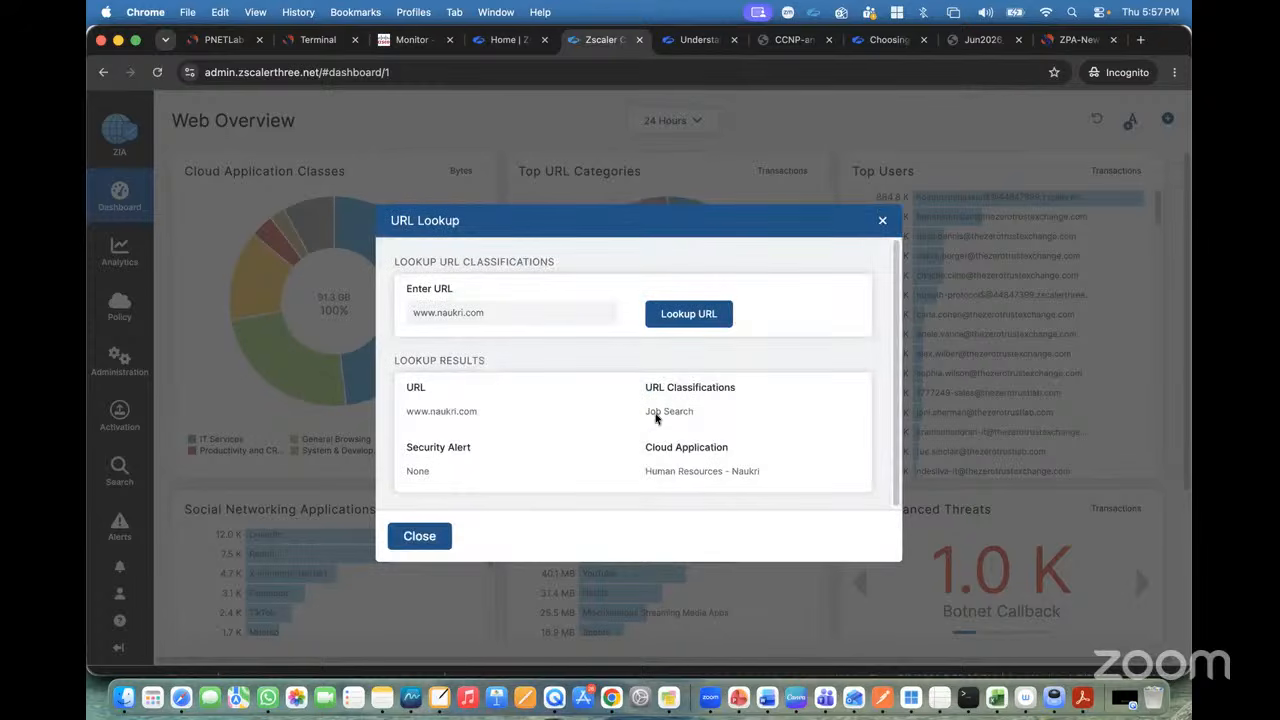
click(461, 312)
key(BackSpace)
key(BackSpace)
key(BackSpace)
key(BackSpace)
key(BackSpace)
key(BackSpace)
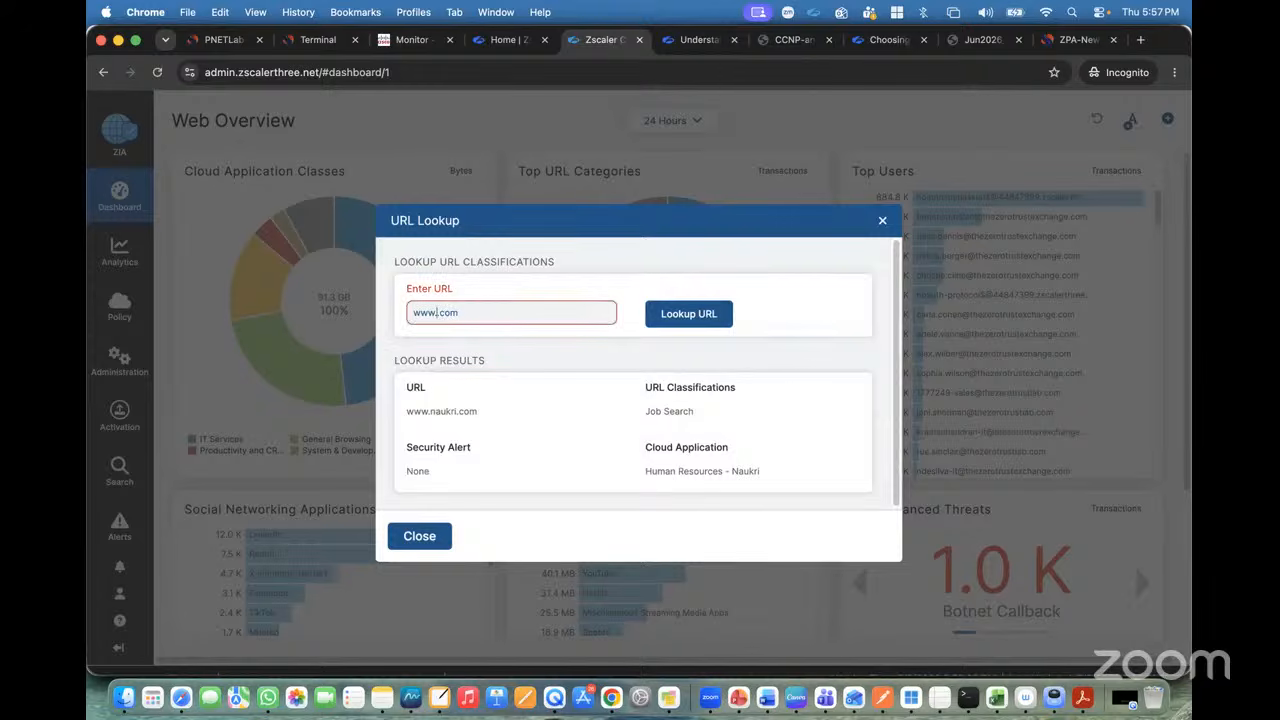
text(aajtak.)
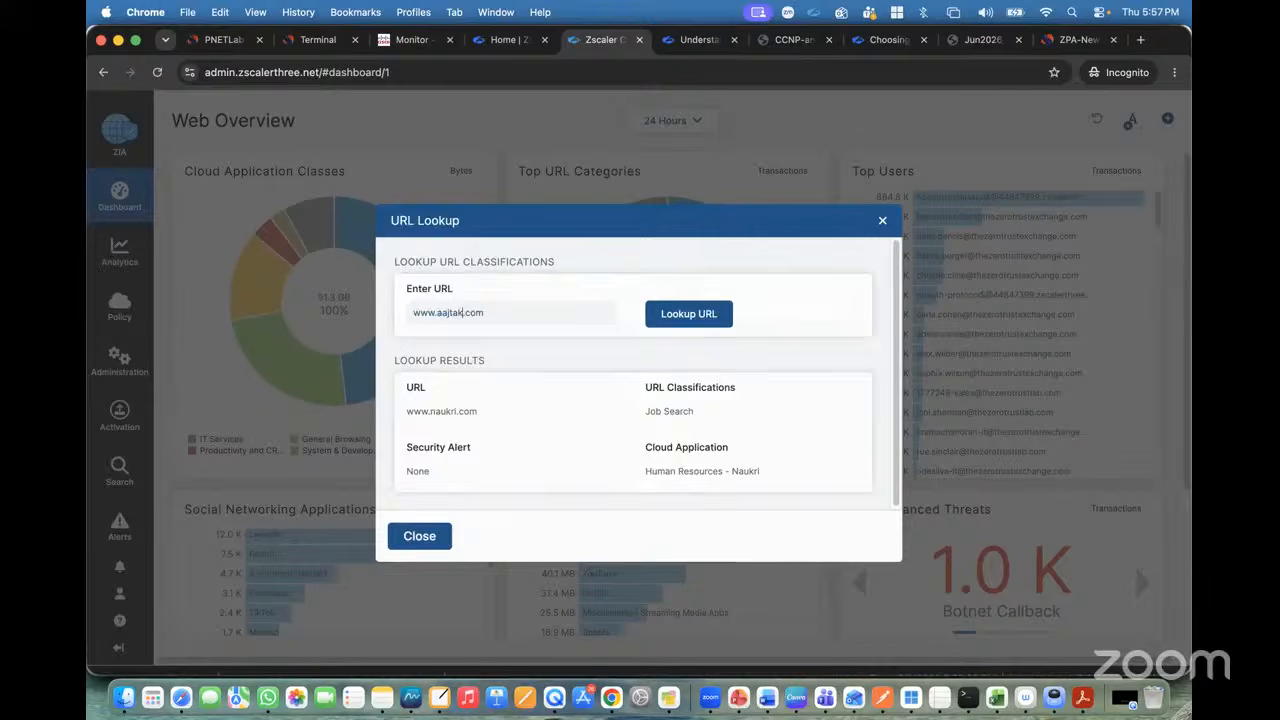
key(Return)
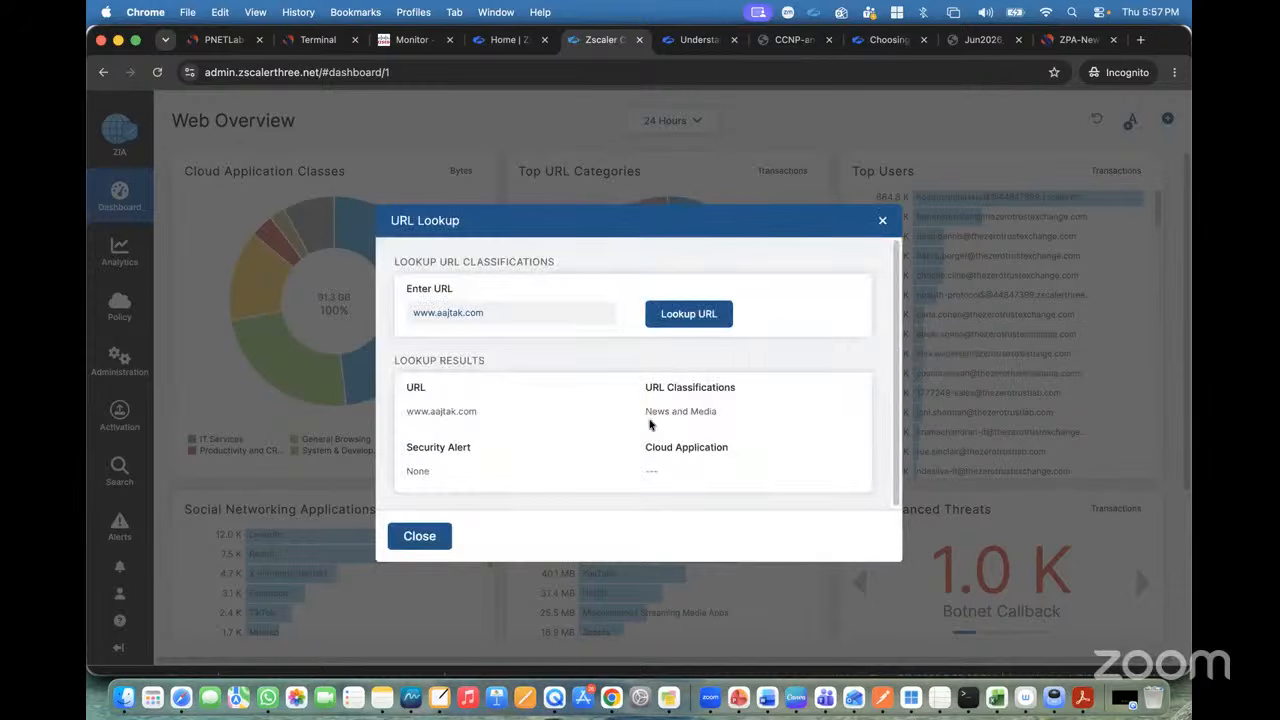
click(881, 222)
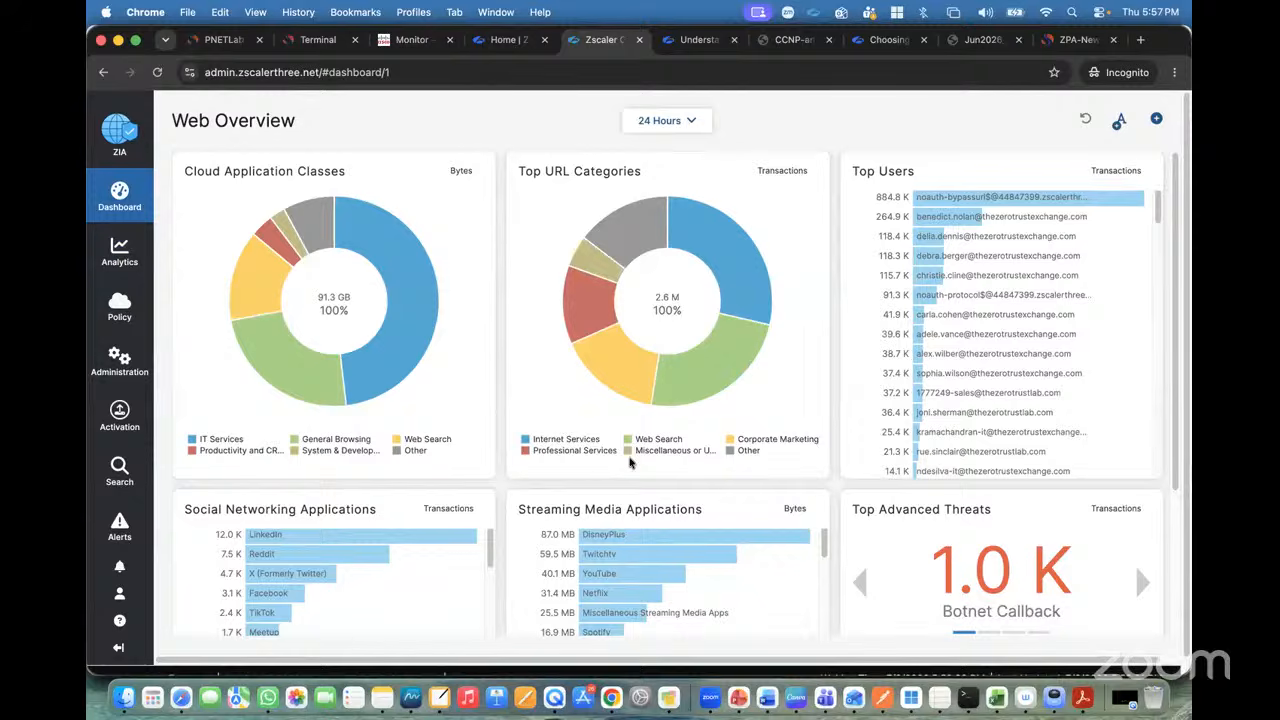
Open the logs for Professional Services from the Top URL Categories widget and view their department and URL super category columns.
click(562, 452)
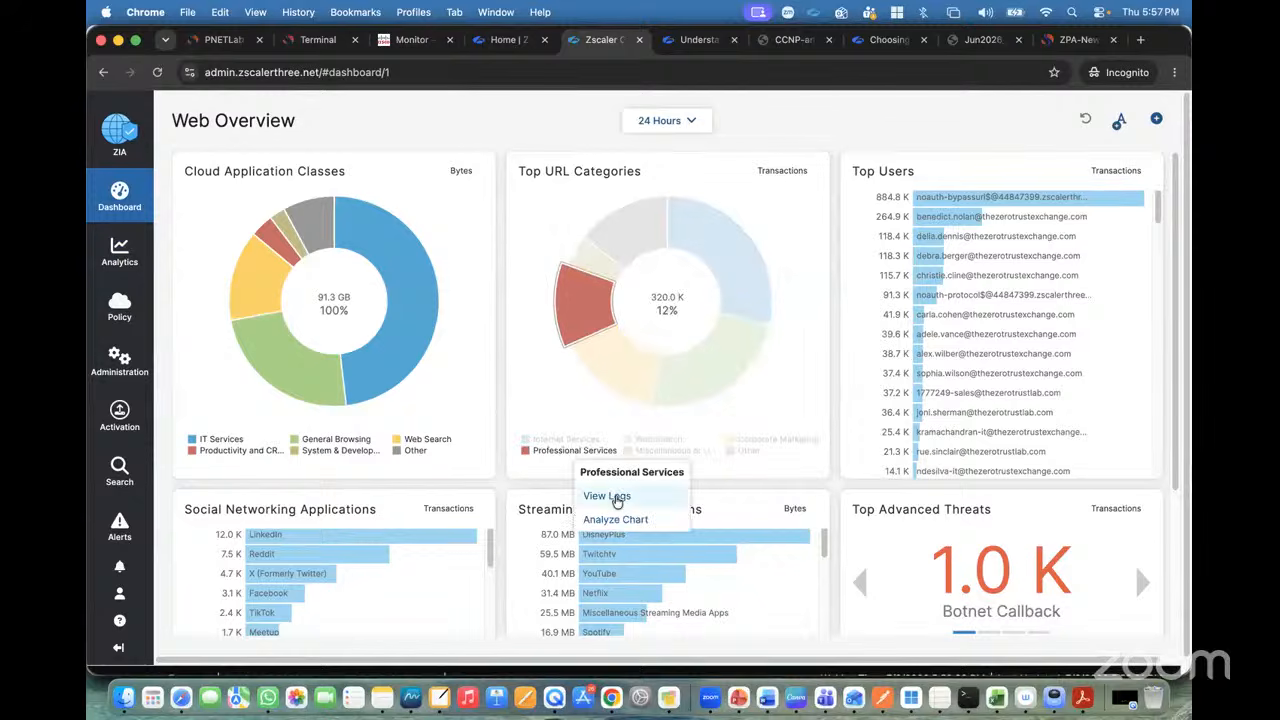
click(612, 495)
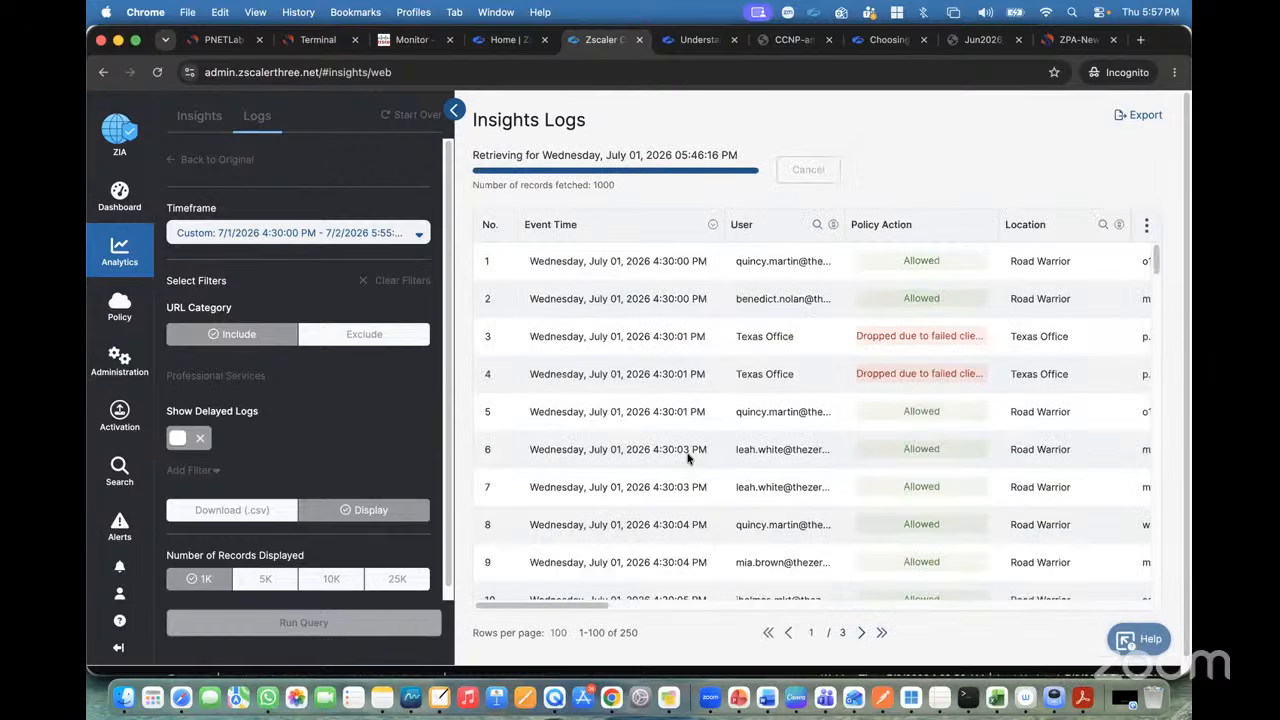
scroll(975, 373, right, 10)
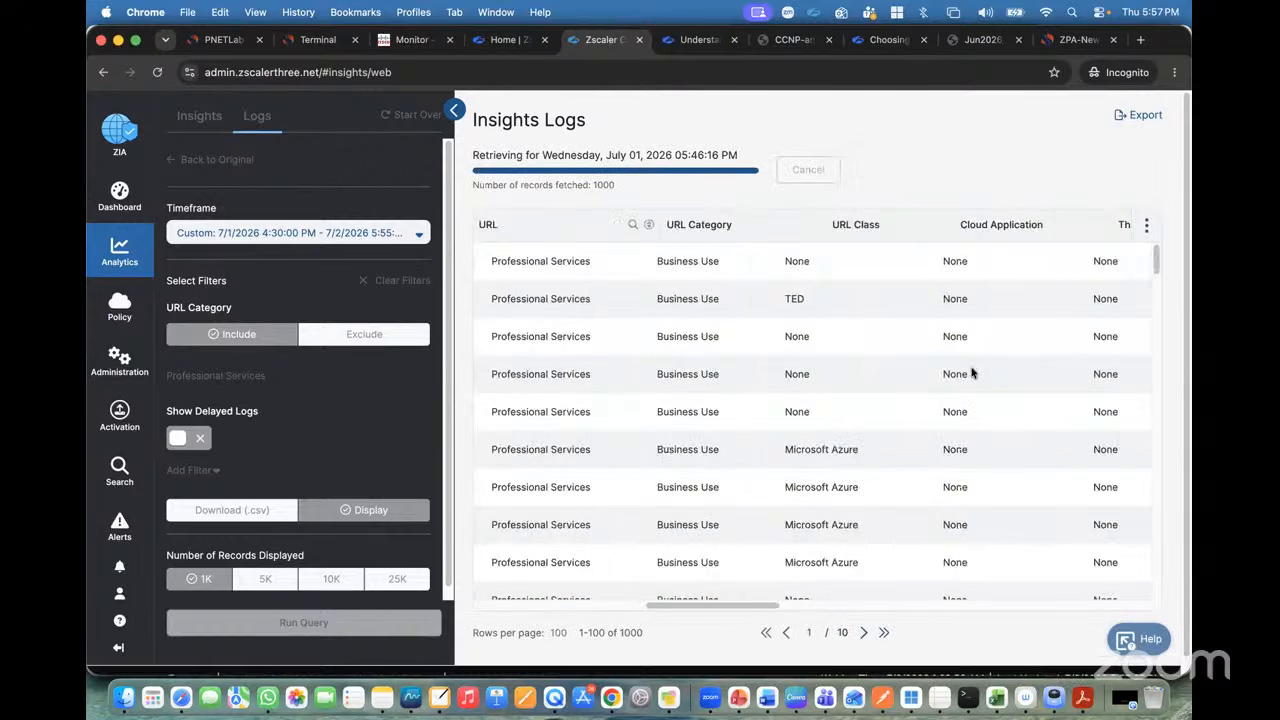
scroll(971, 373, right, 15)
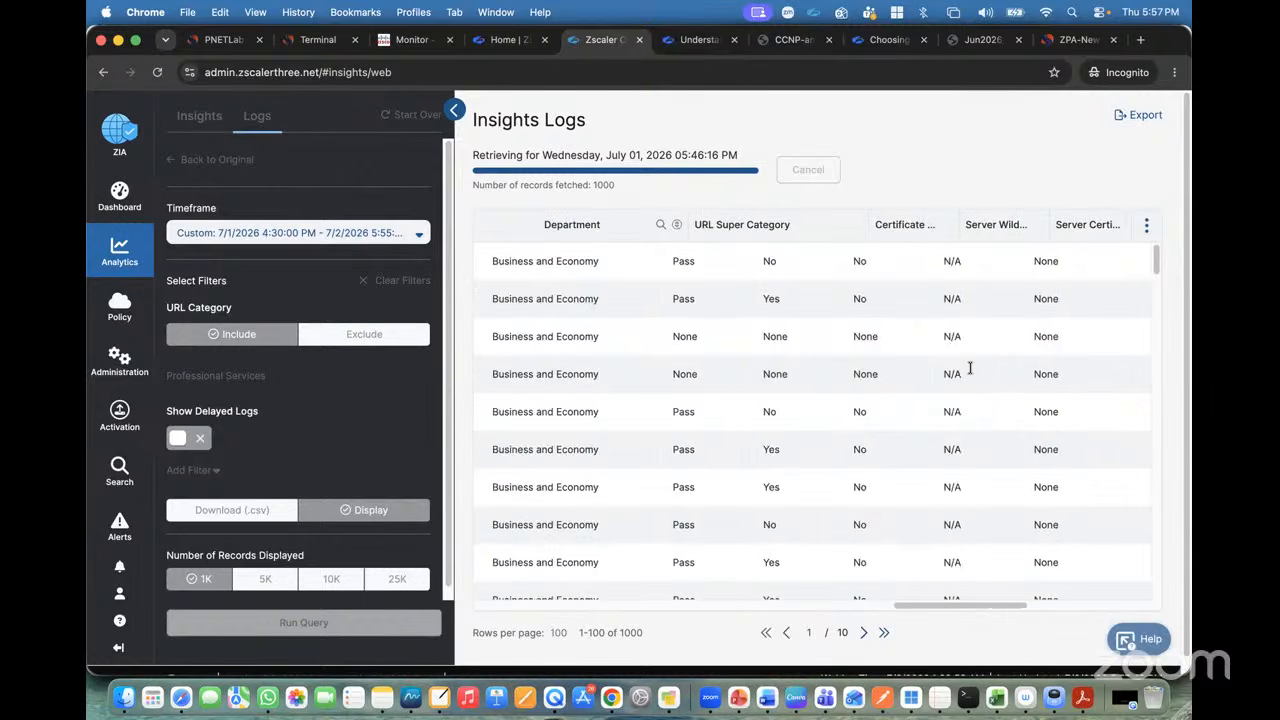
scroll(971, 373, right, 5)
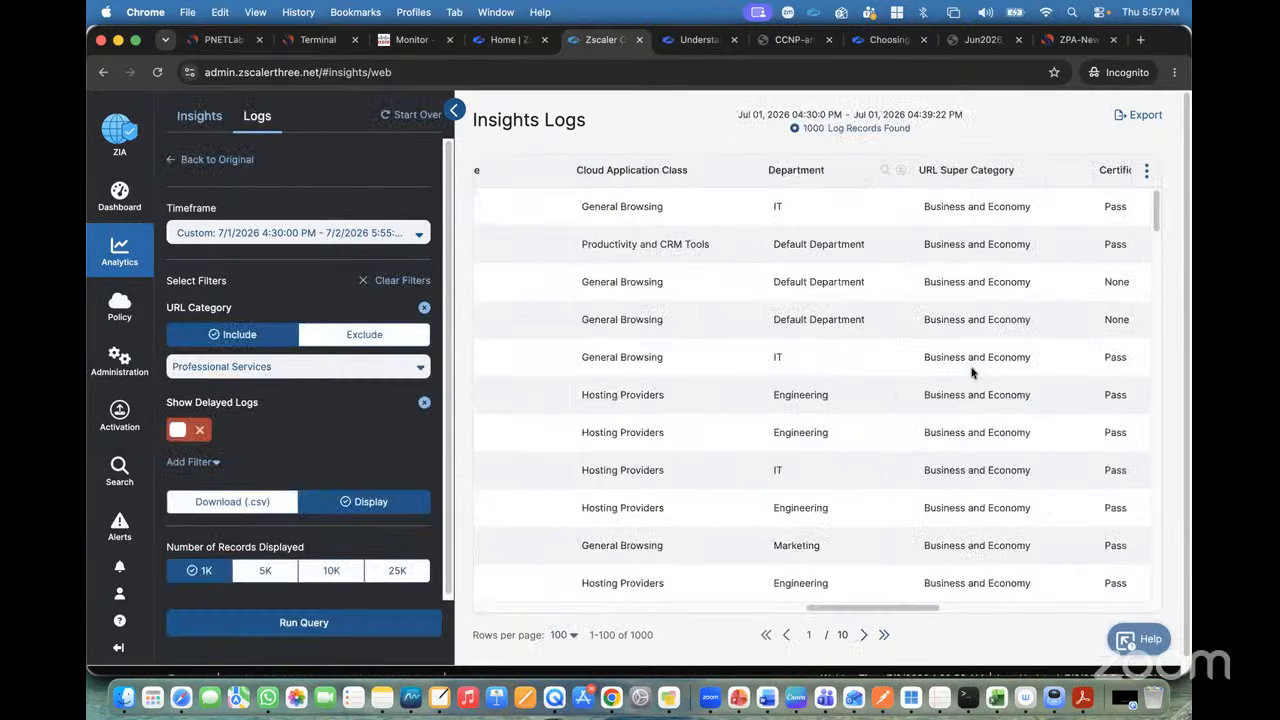
Review the visited URLs and policy actions in the Professional Services log records.
scroll(950, 330, left, 10)
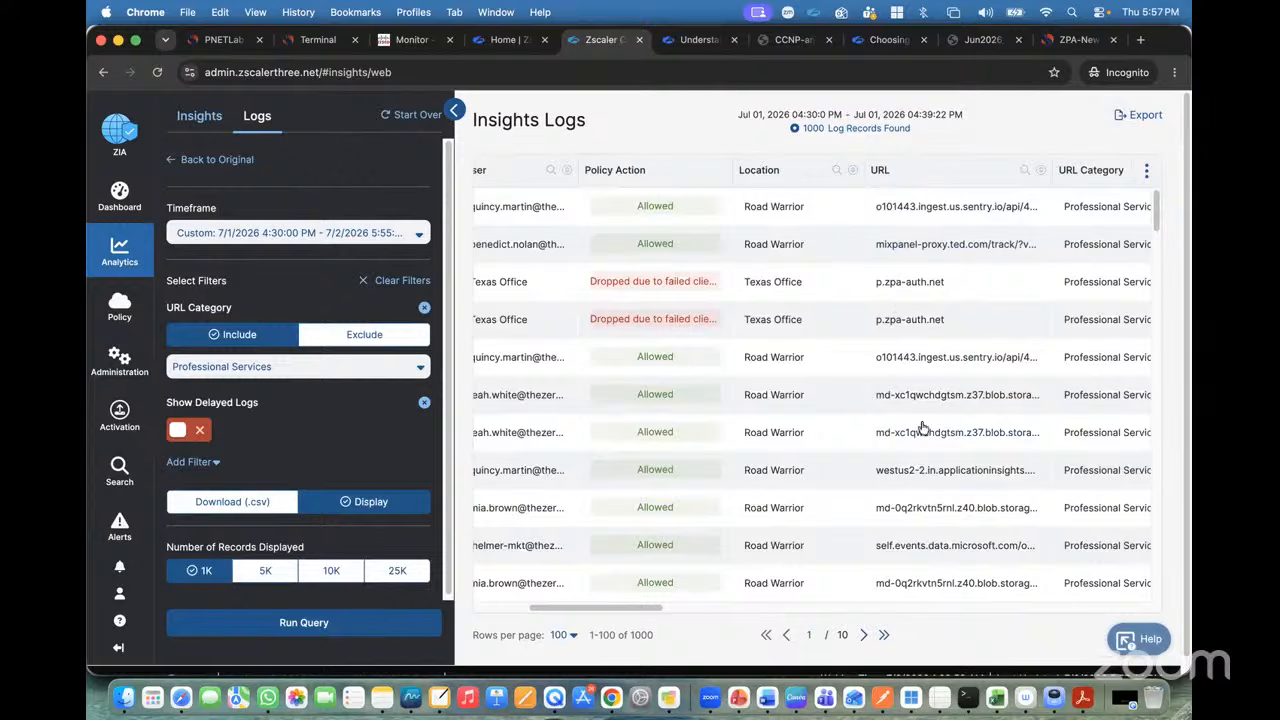
scroll(922, 428, down, 5)
scroll(922, 428, down, 5)
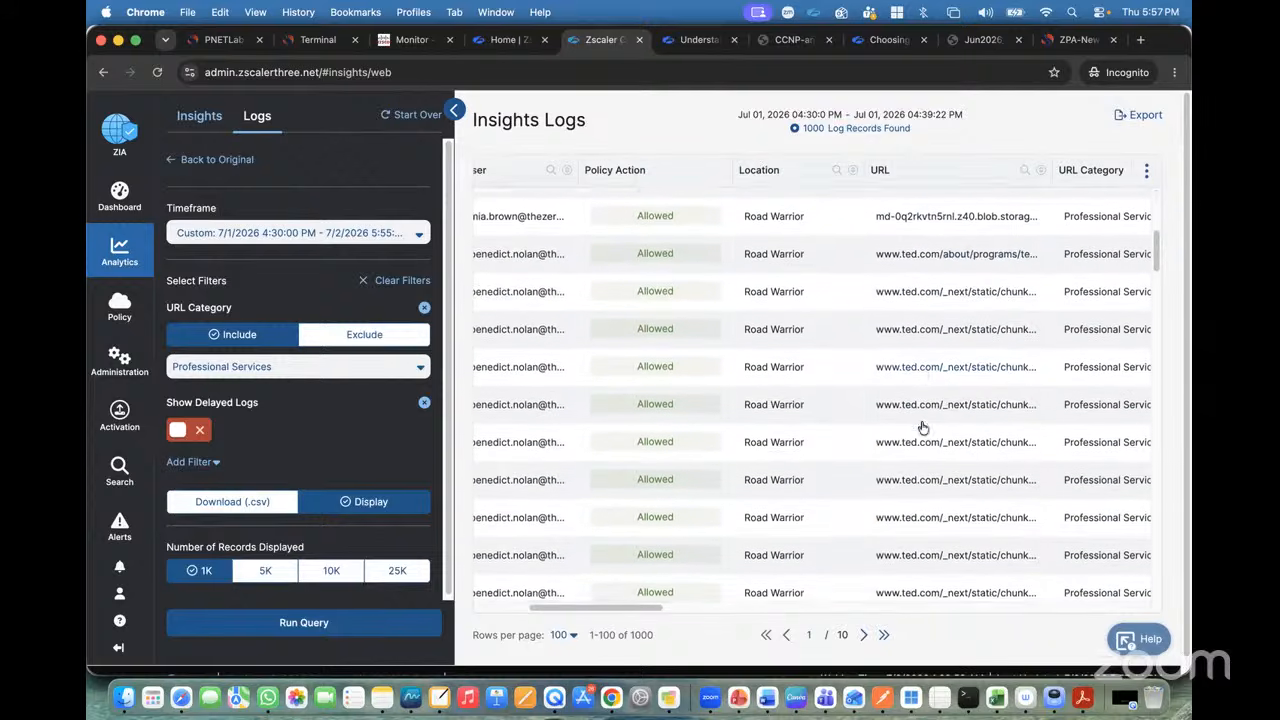
scroll(922, 426, down, 5)
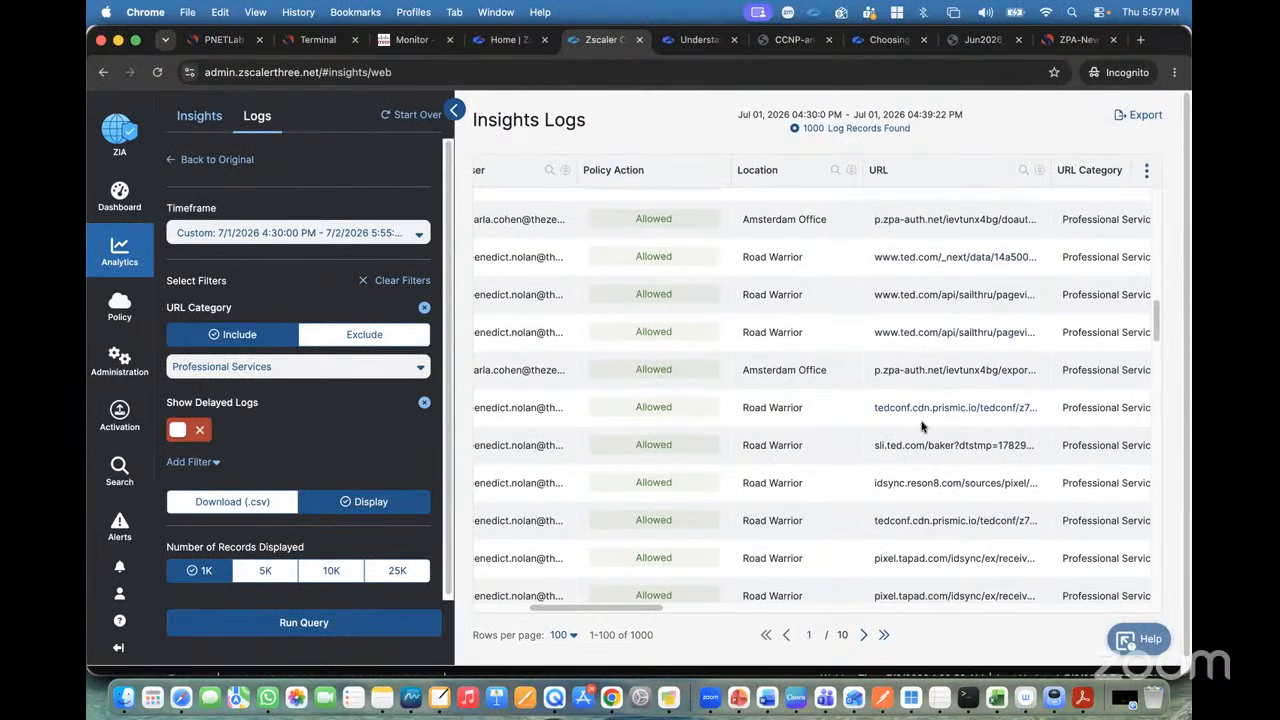
scroll(922, 428, down, 5)
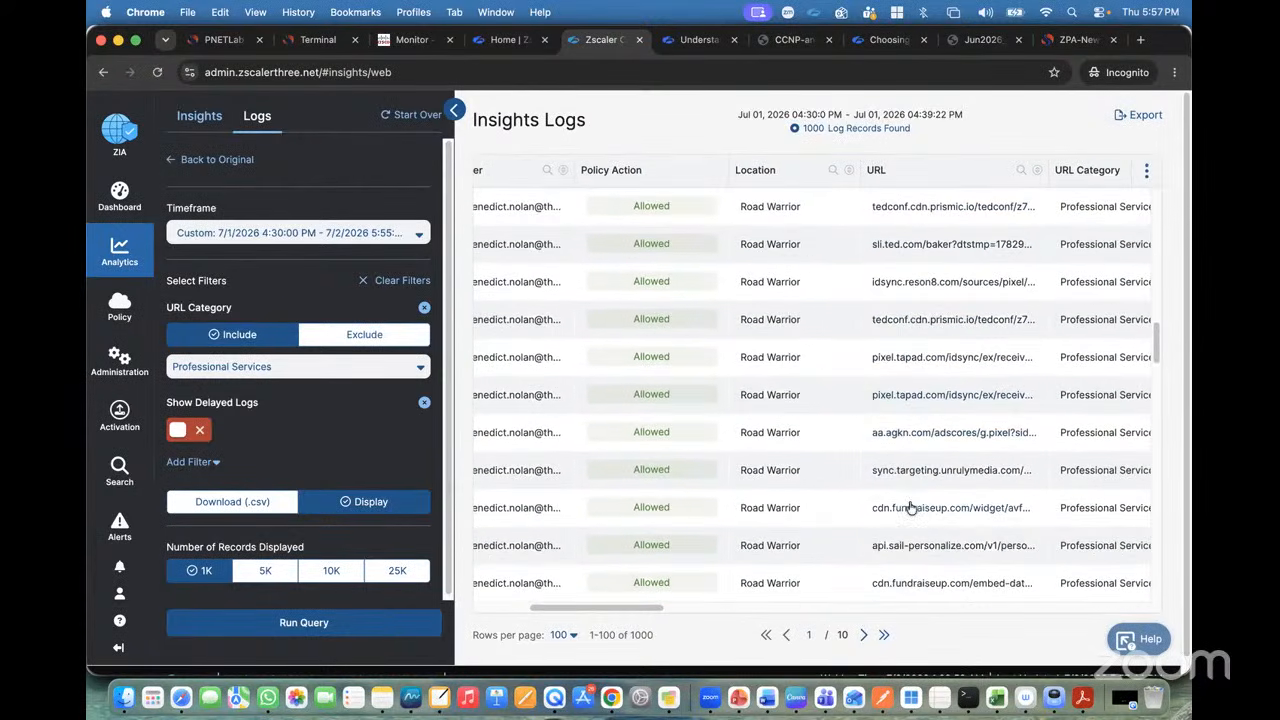
scroll(910, 508, down, 7)
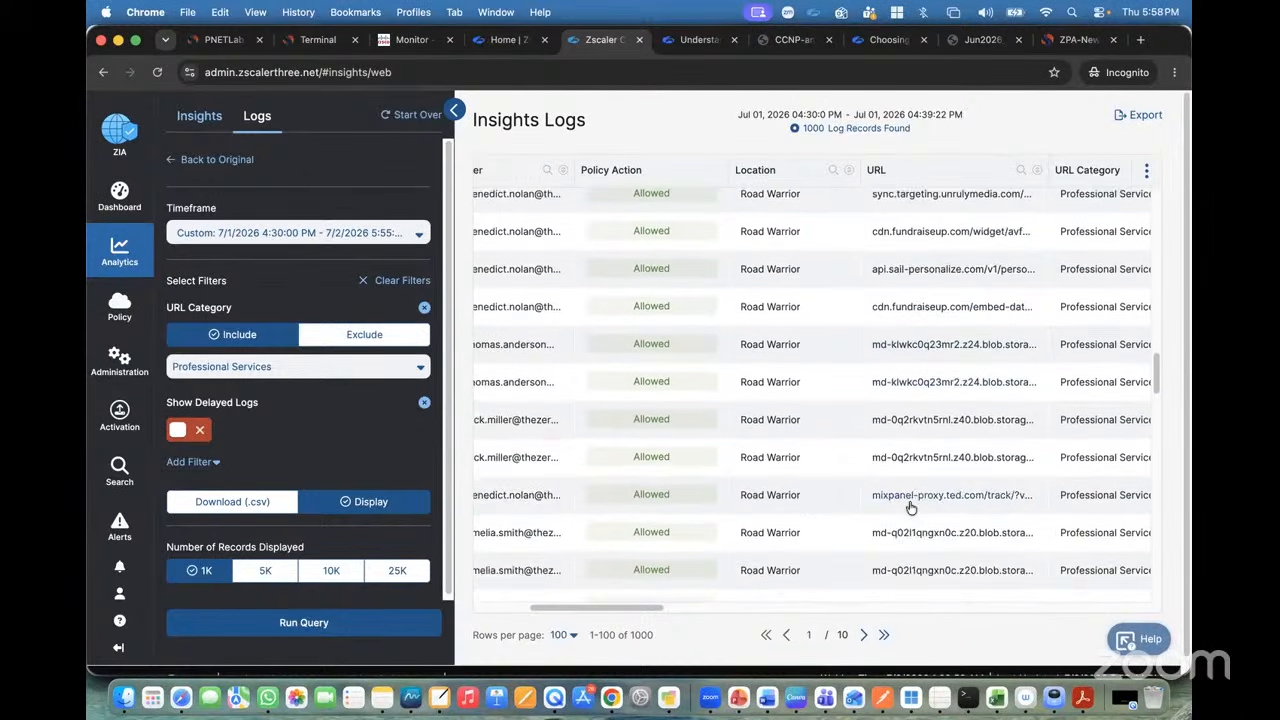
Return to the Web Overview dashboard and open the logs of the second-ranked user in the Top Users widget.
scroll(910, 508, down, 3)
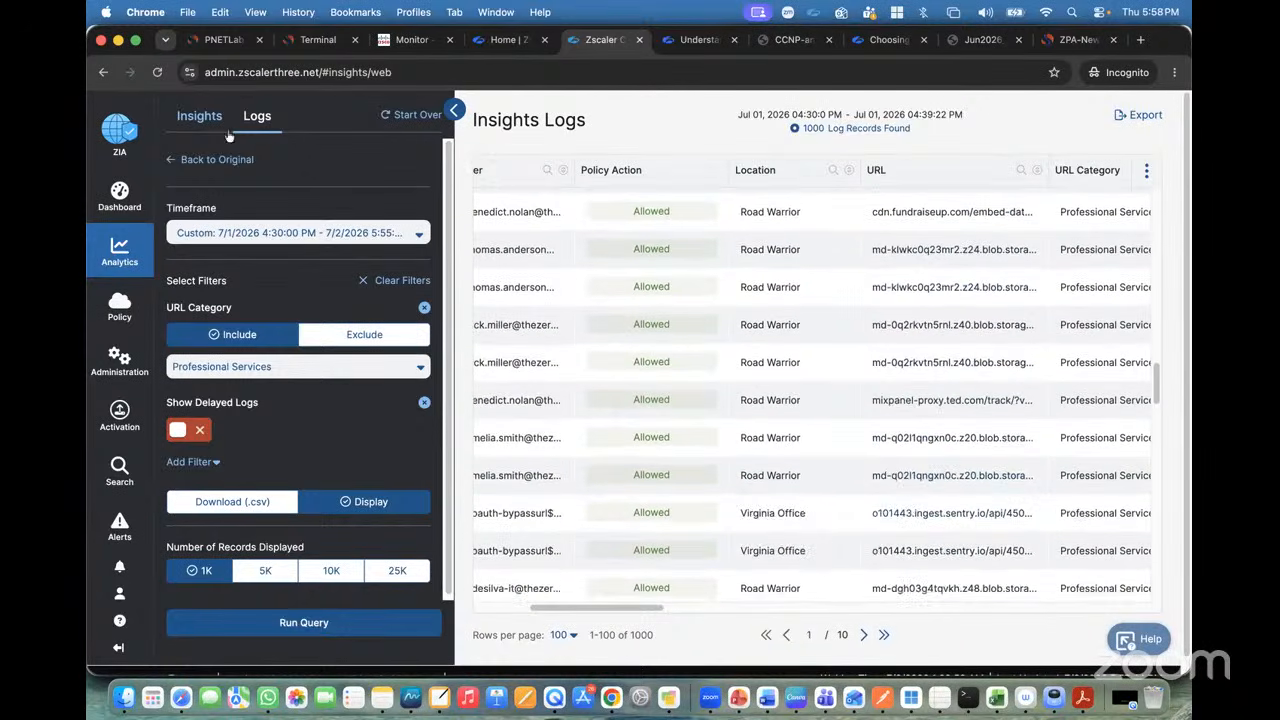
click(120, 135)
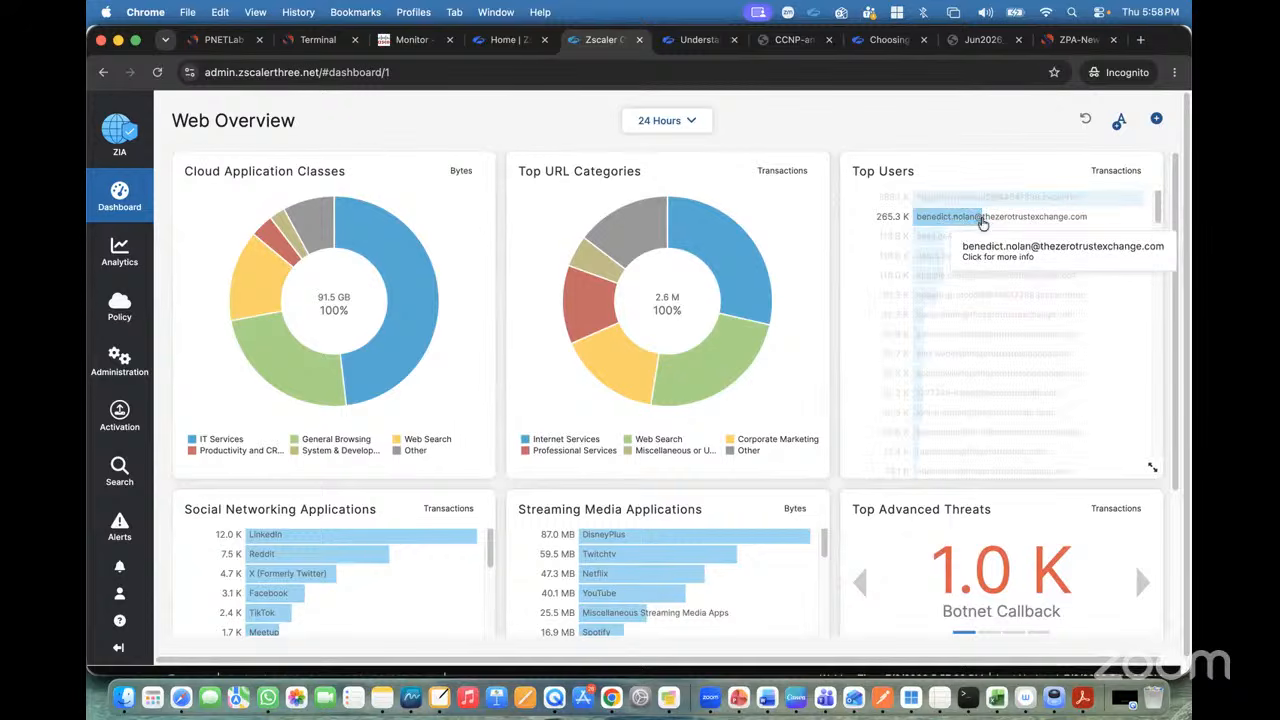
click(986, 224)
click(988, 268)
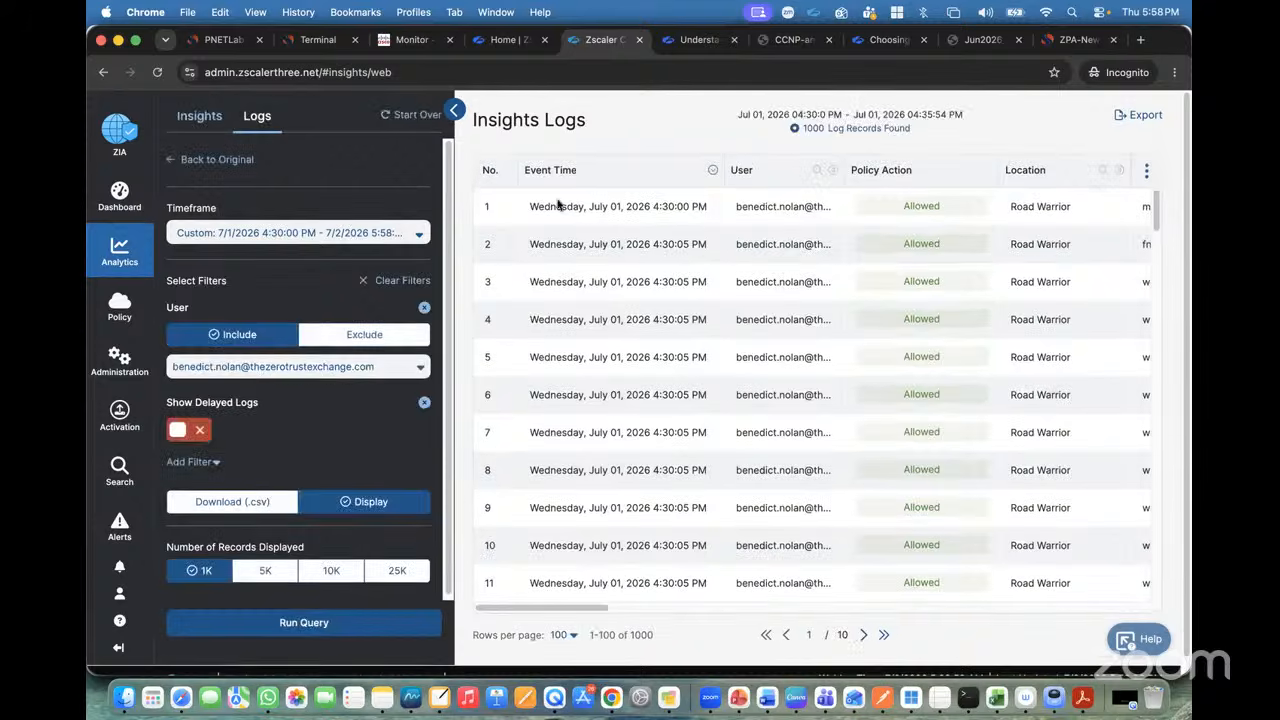
Open the logs of the top-ranked user in the Top Users widget and review the records' URLs, URL categories and cloud applications.
click(127, 133)
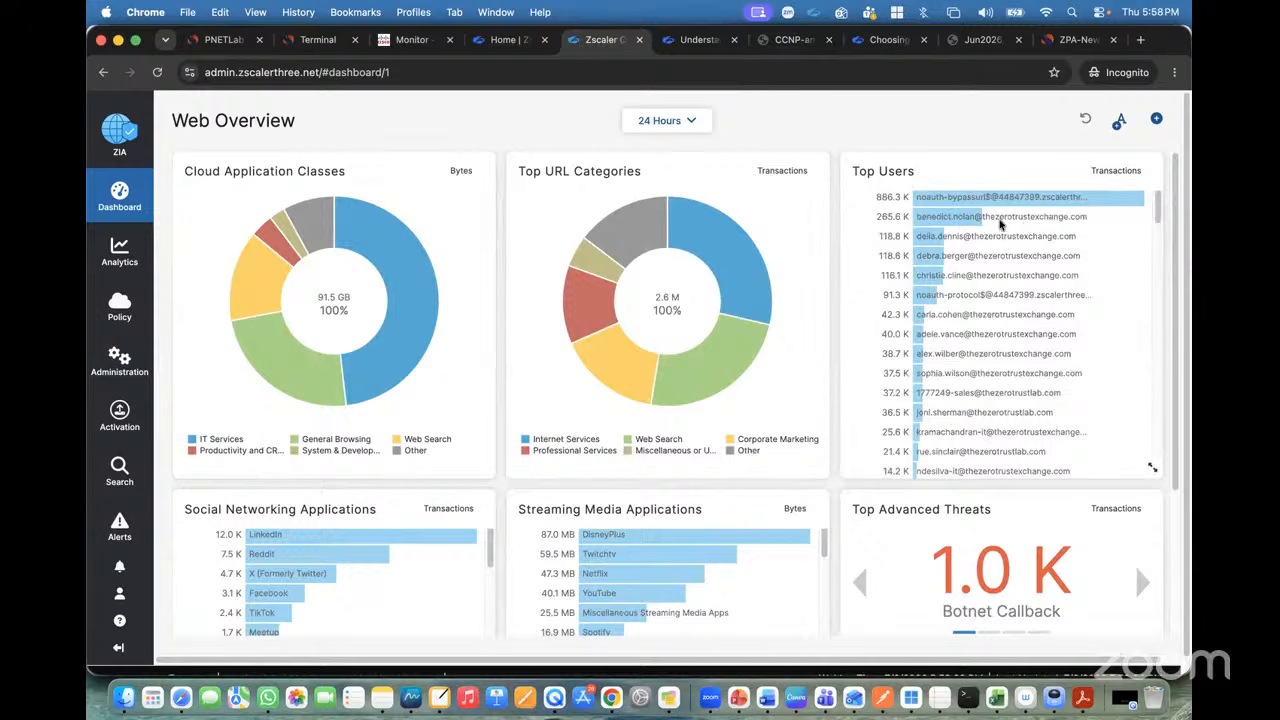
click(950, 200)
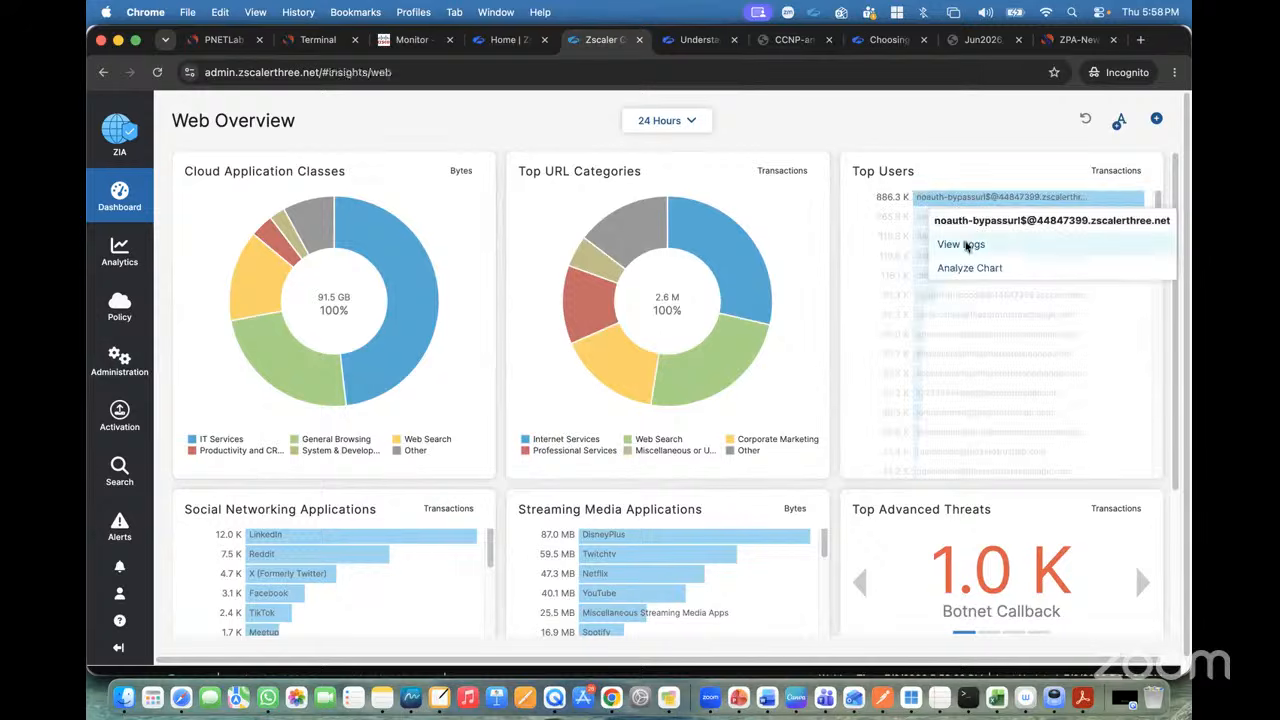
click(966, 246)
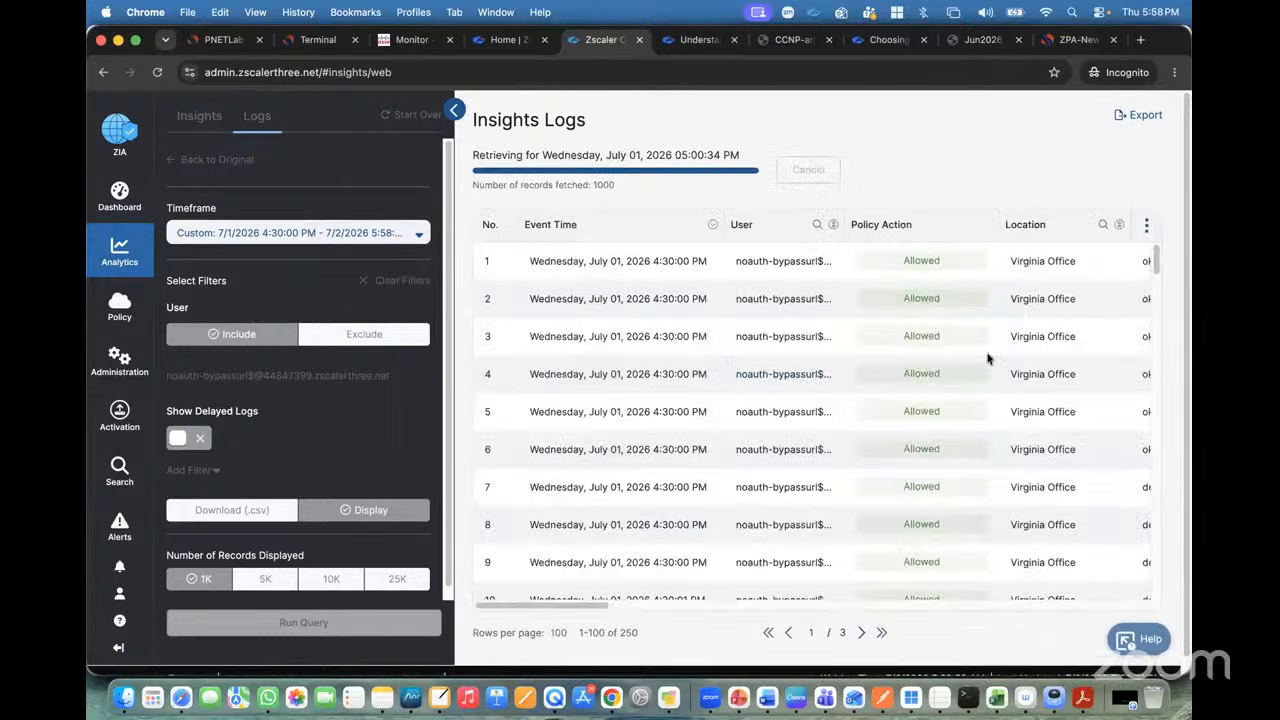
scroll(986, 357, right, 10)
scroll(986, 357, right, 10)
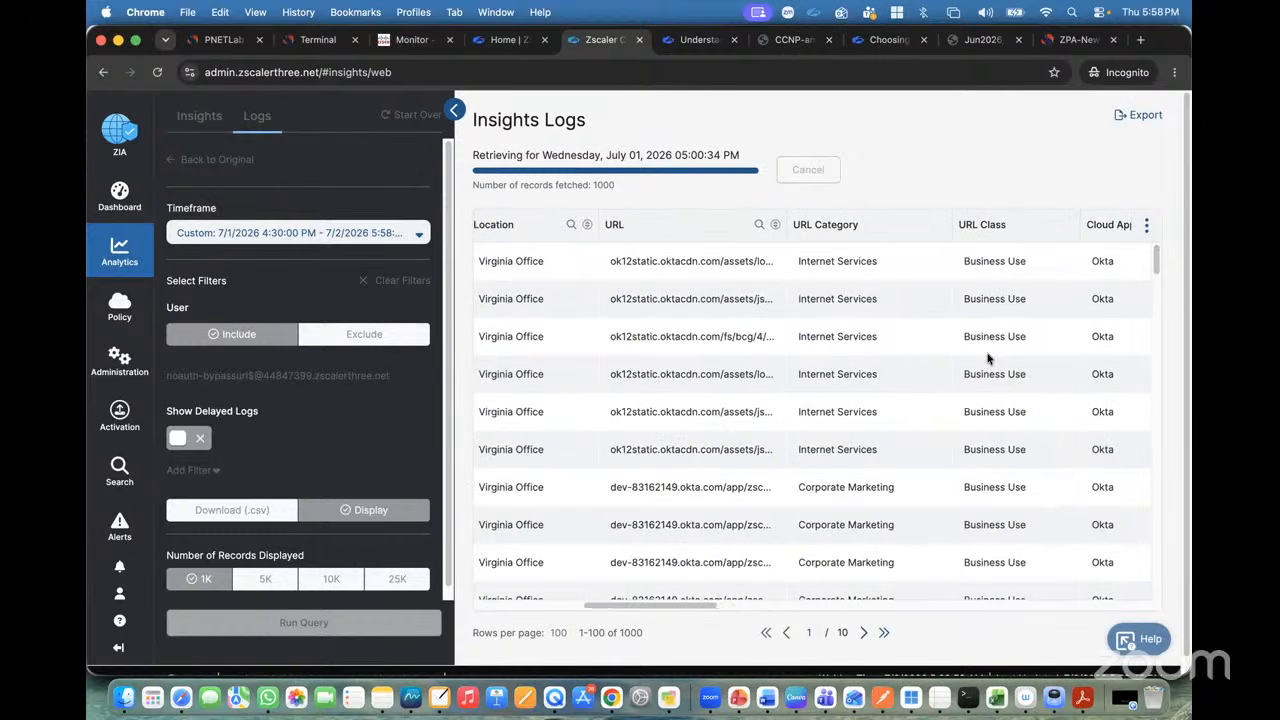
scroll(837, 389, down, 5)
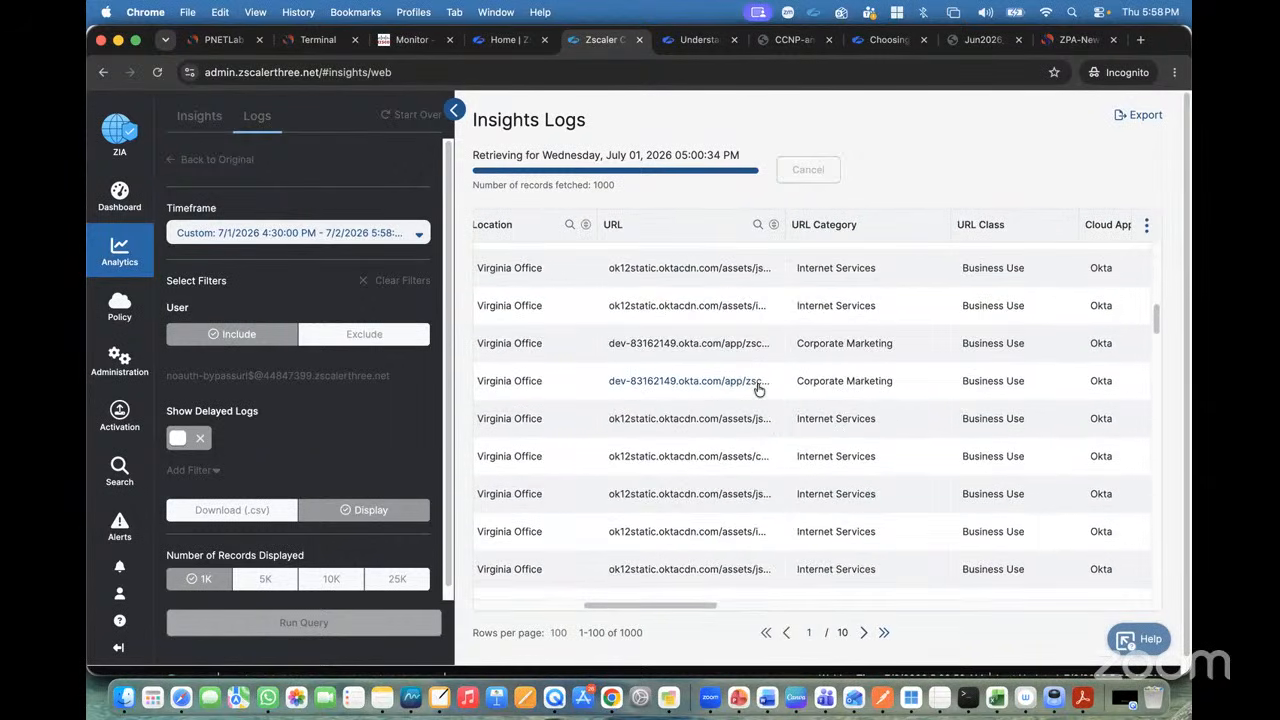
scroll(758, 389, down, 10)
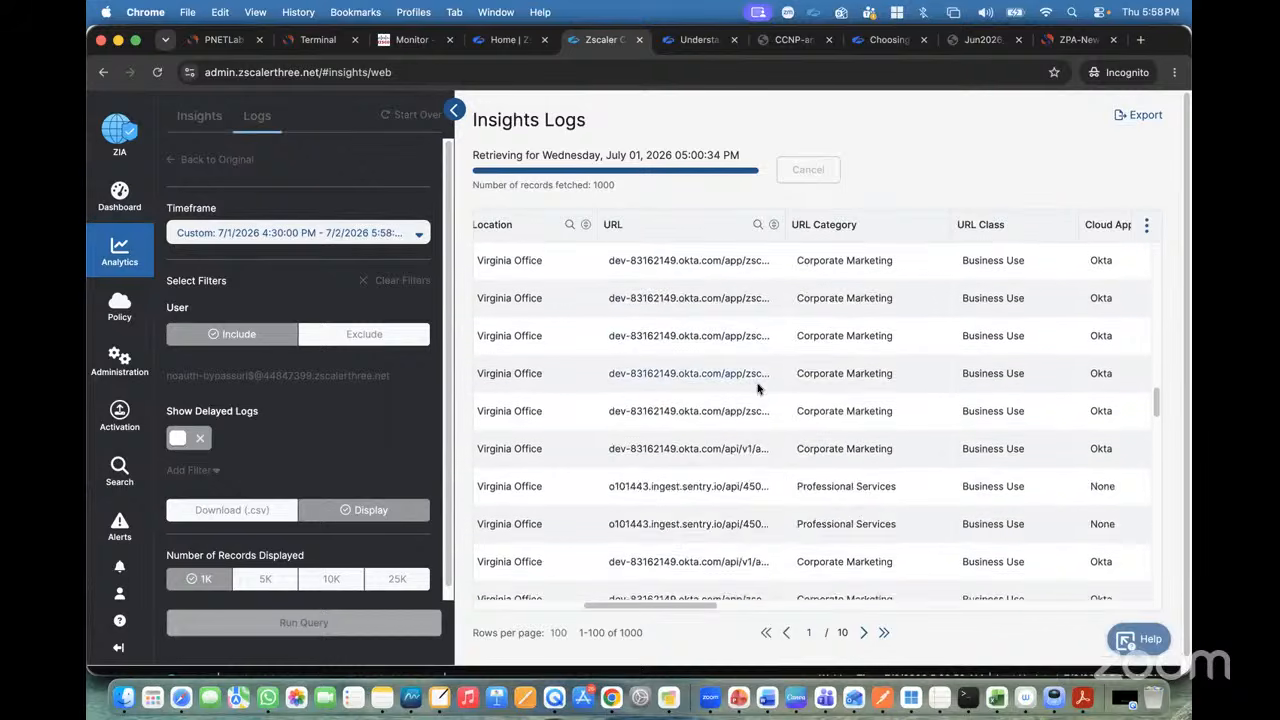
scroll(758, 389, down, 5)
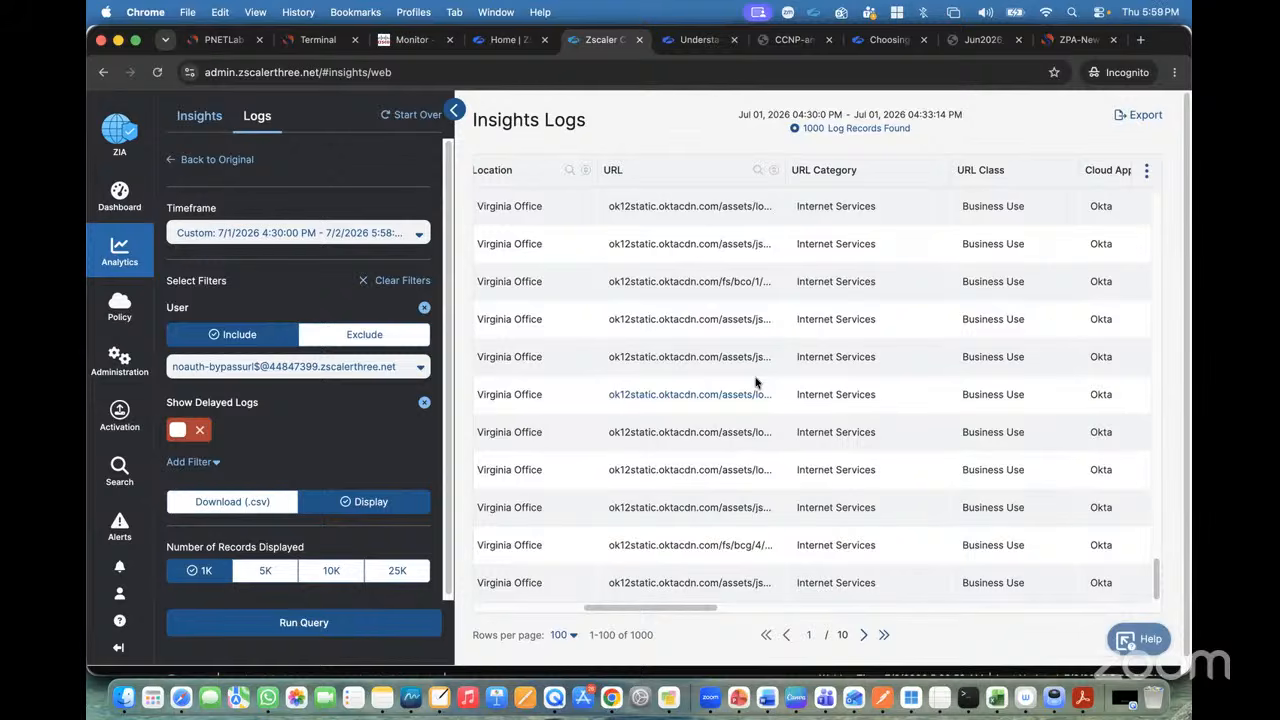
Open the IT Services logs from the Cloud Application Classes widget and view the URL class, cloud application and threat columns.
click(124, 138)
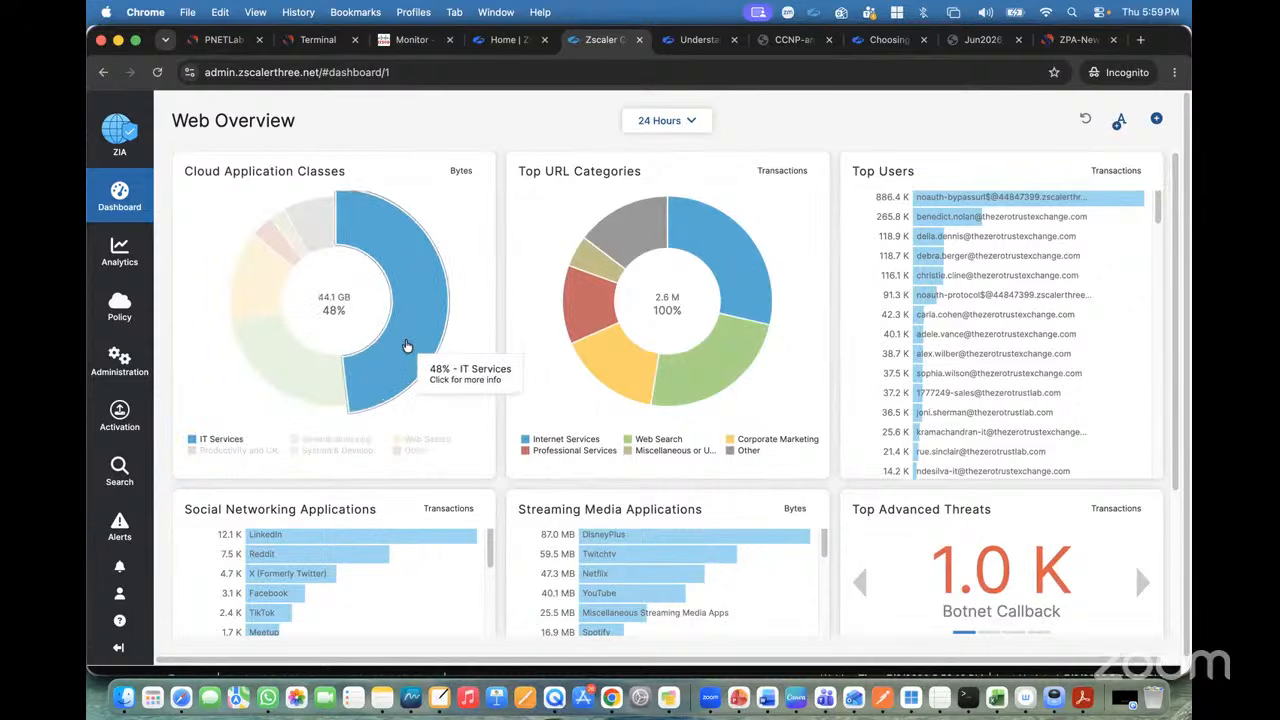
click(417, 314)
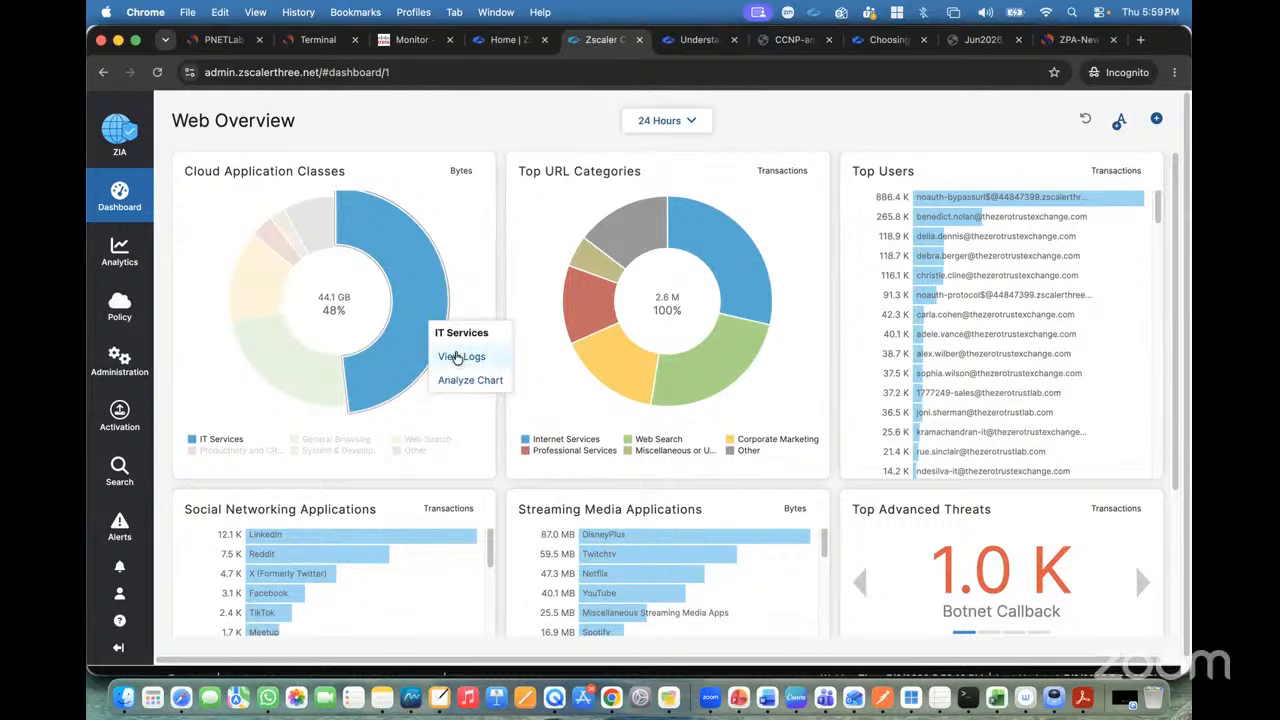
click(457, 357)
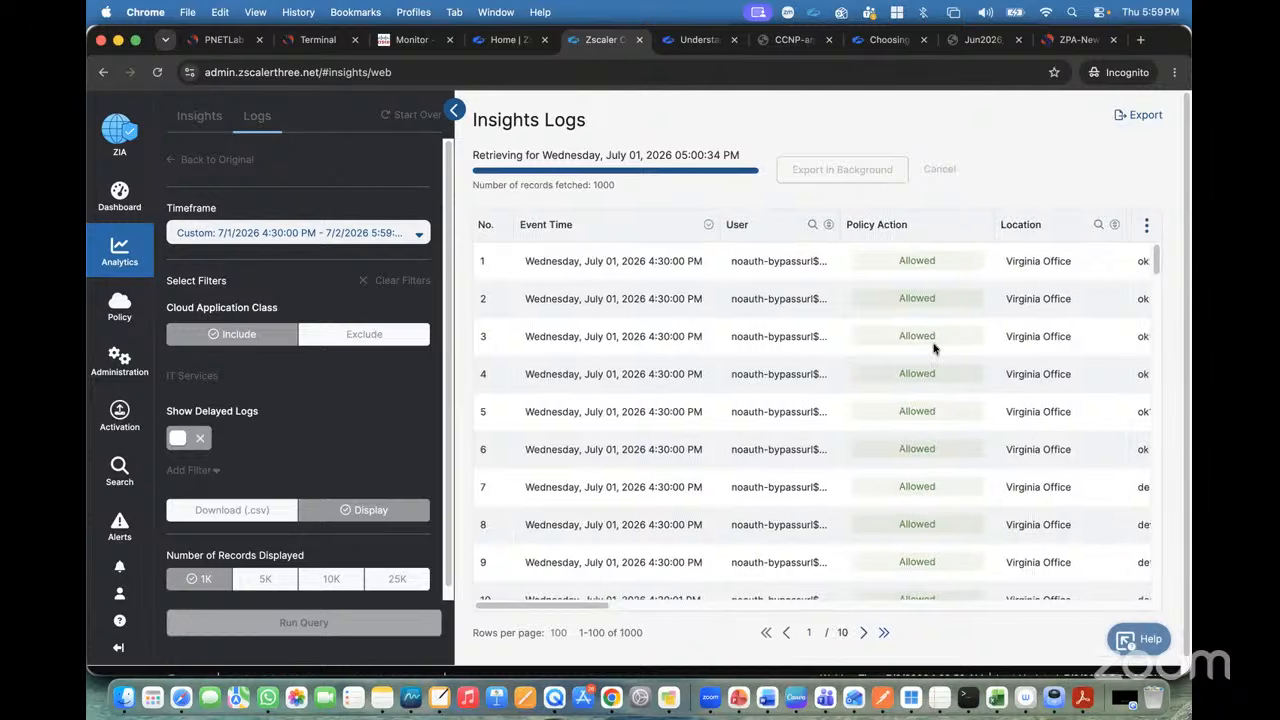
scroll(935, 347, right, 5)
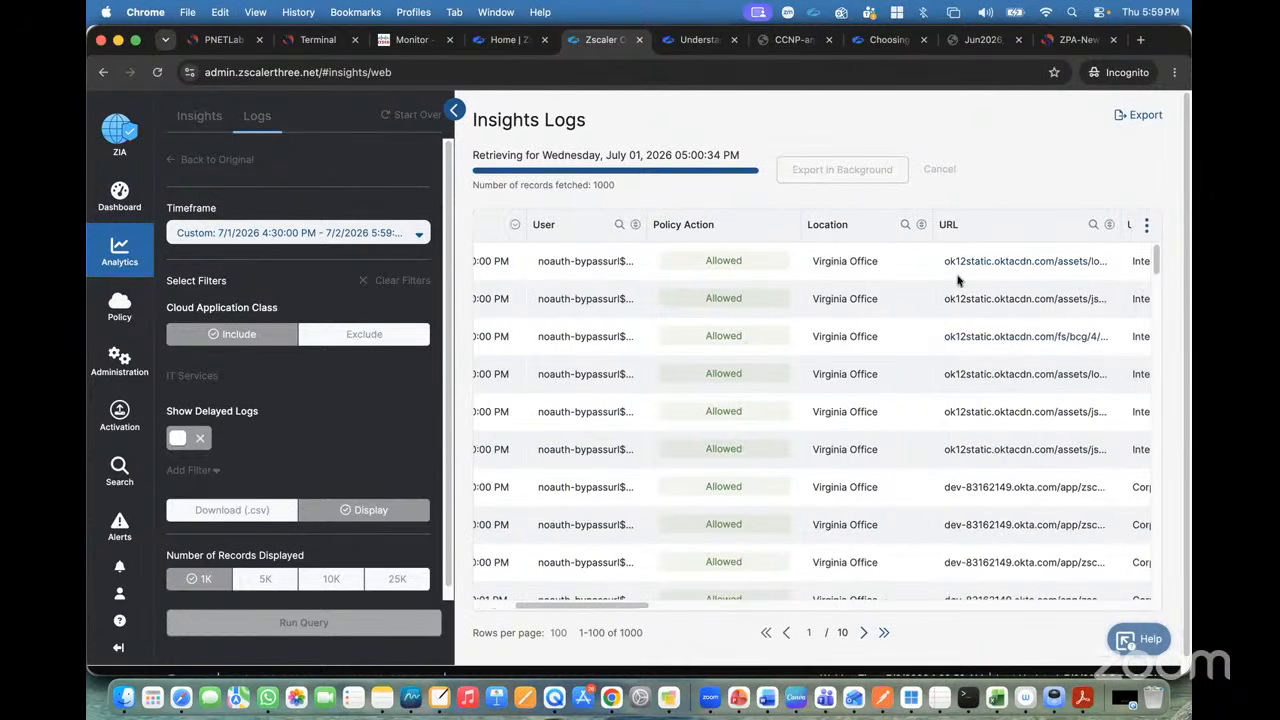
scroll(1013, 290, right, 5)
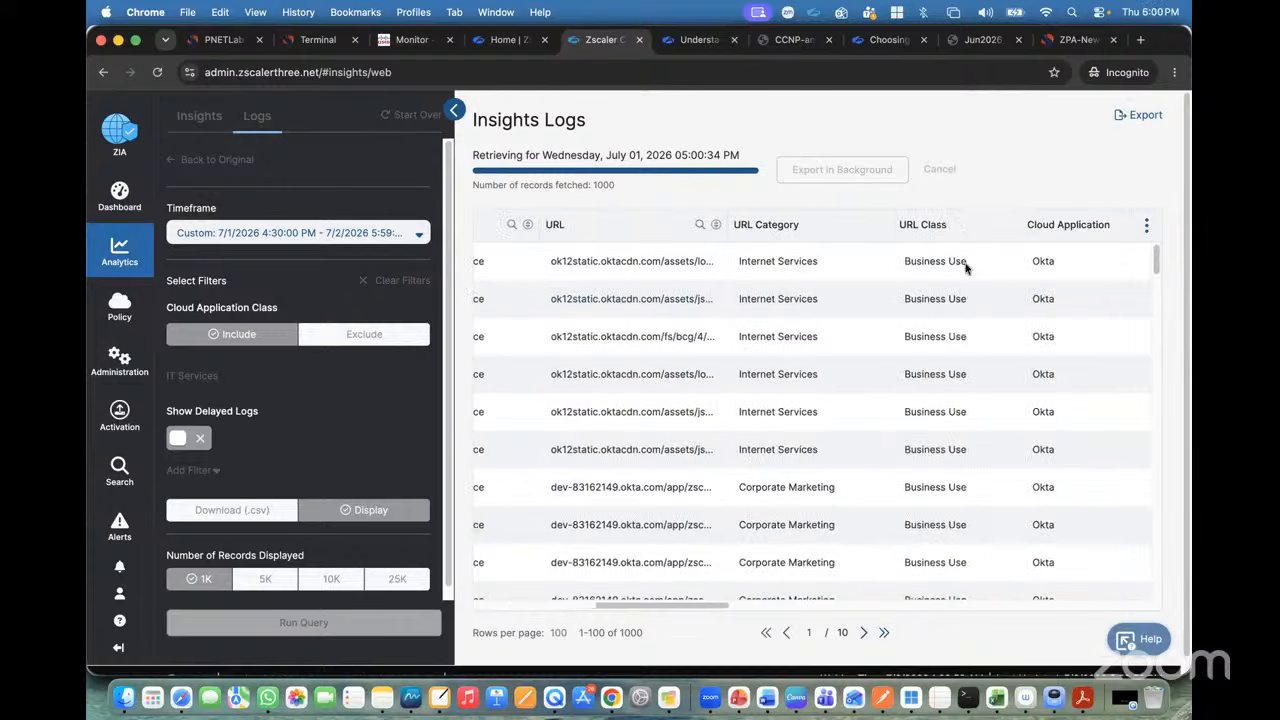
scroll(963, 263, right, 5)
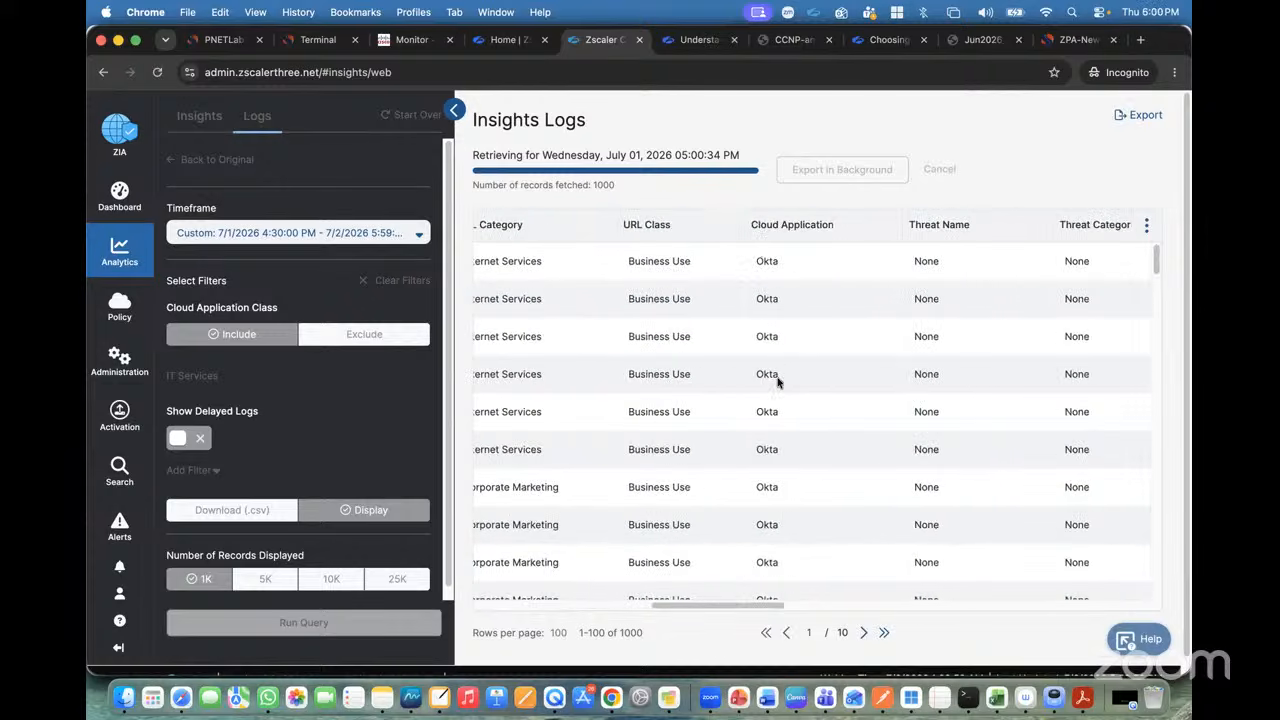
Review the cloud applications and URL categories recorded throughout the first page of IT Services logs.
scroll(778, 383, down, 3)
scroll(778, 383, down, 3)
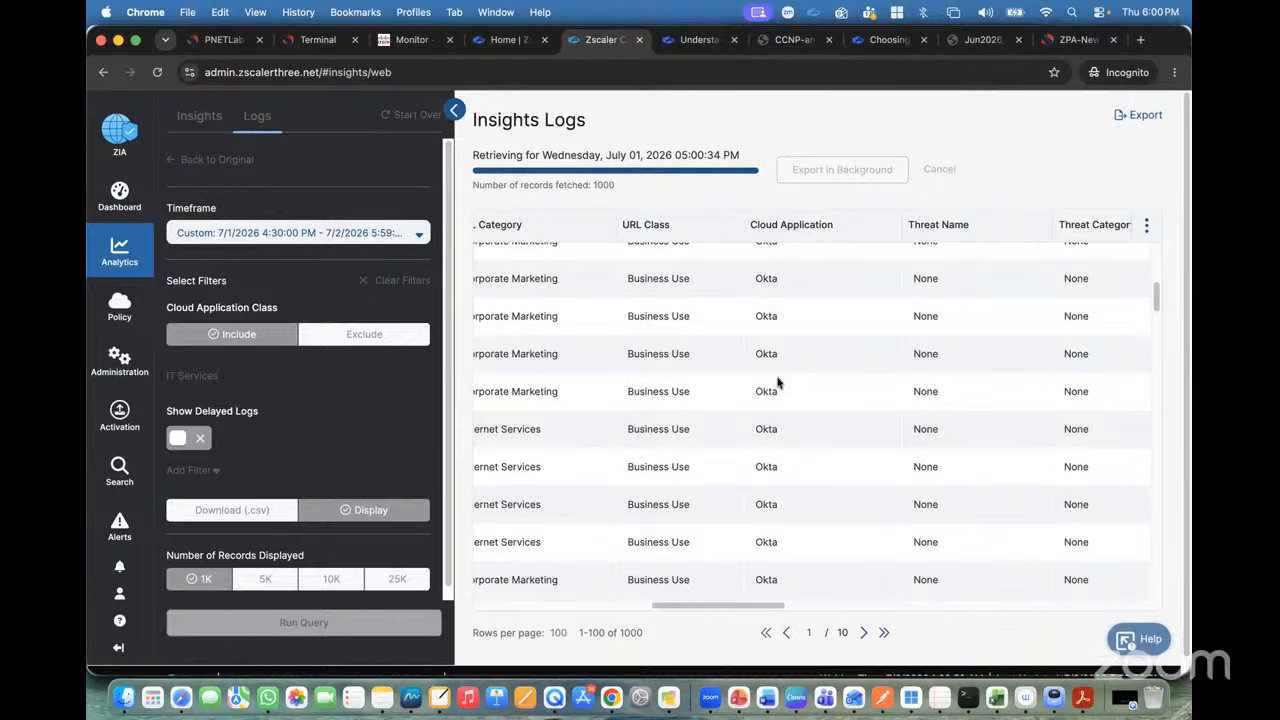
scroll(778, 383, down, 10)
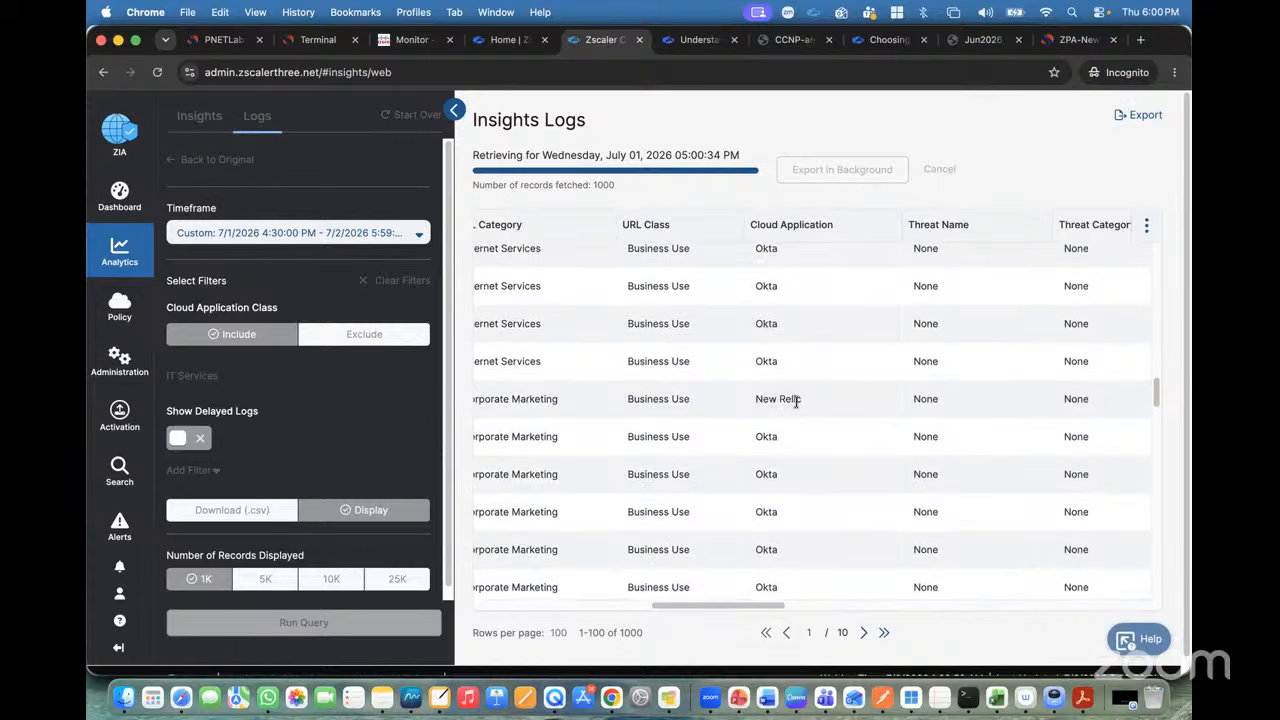
scroll(735, 326, down, 6)
scroll(735, 326, down, 6)
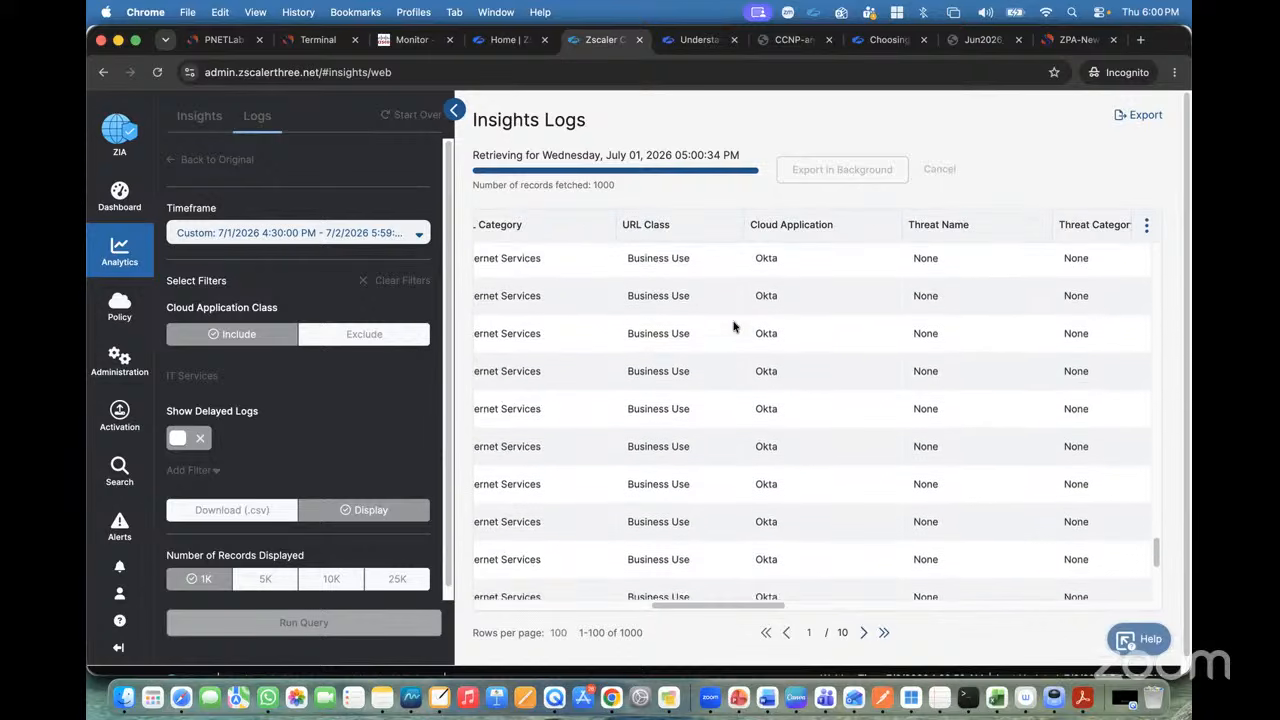
scroll(733, 323, left, 3)
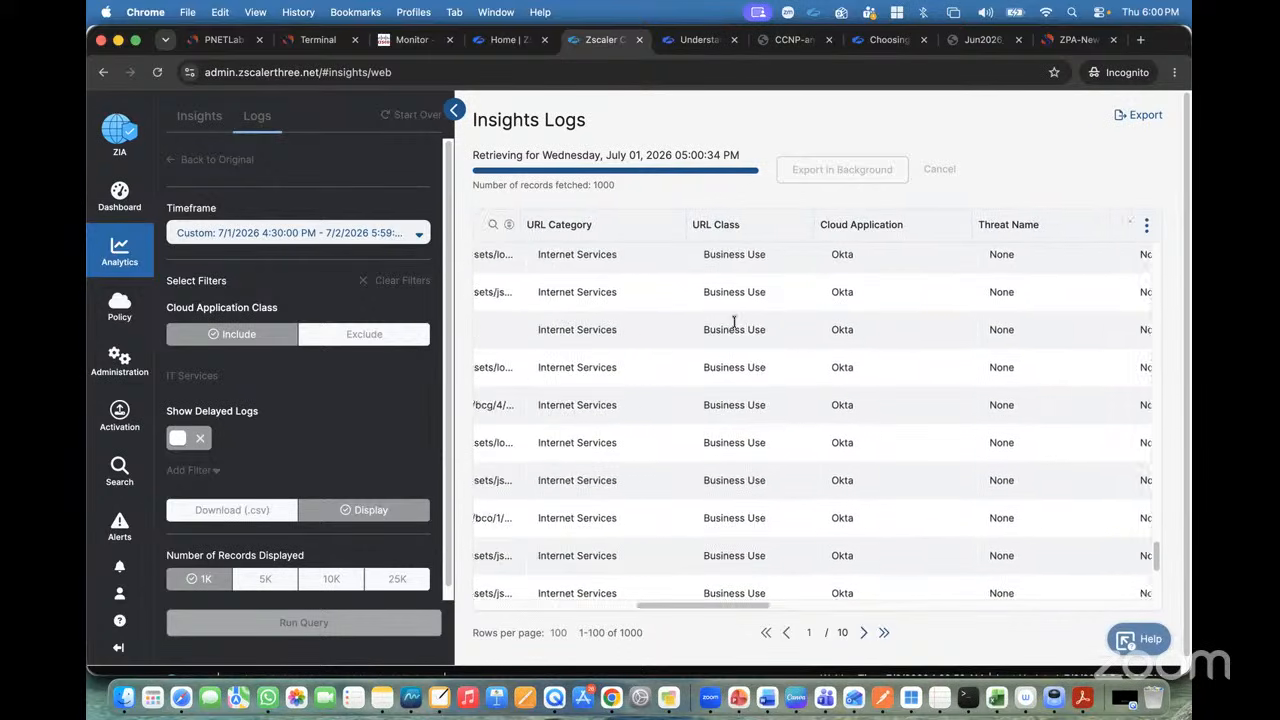
Check the export downloads list for the IT Services logs.
click(1146, 116)
click(897, 120)
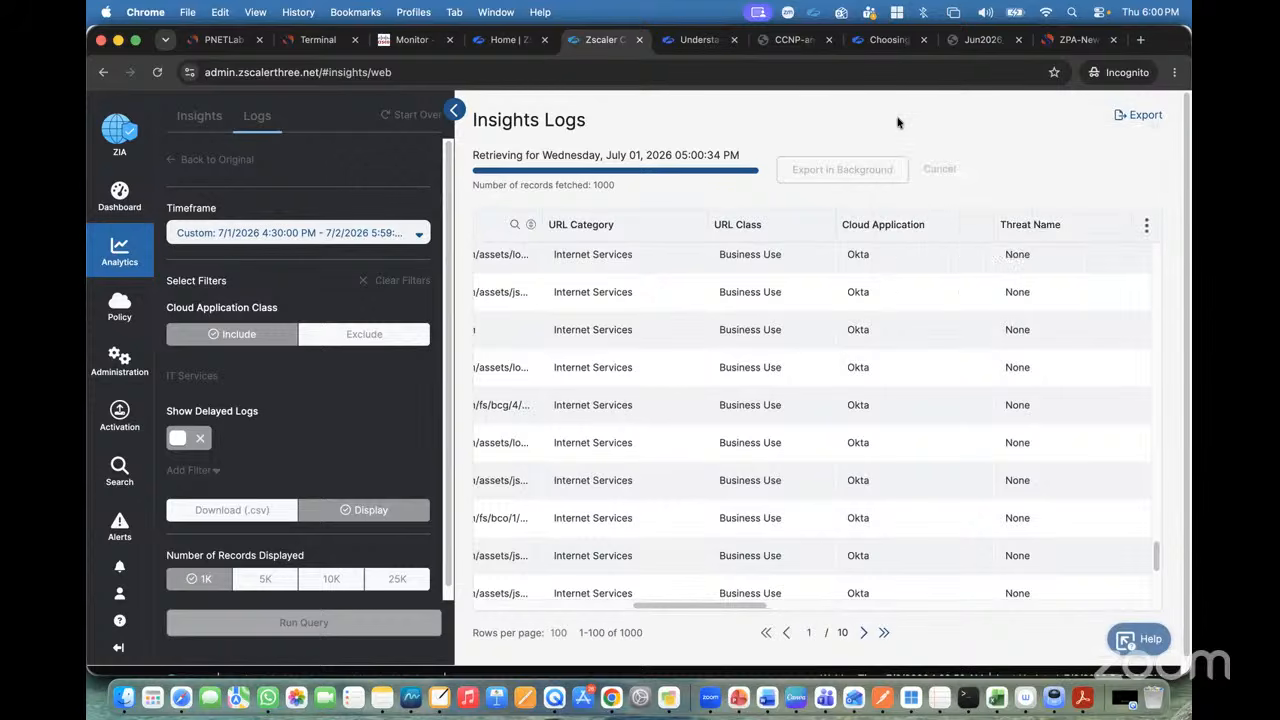
click(1134, 120)
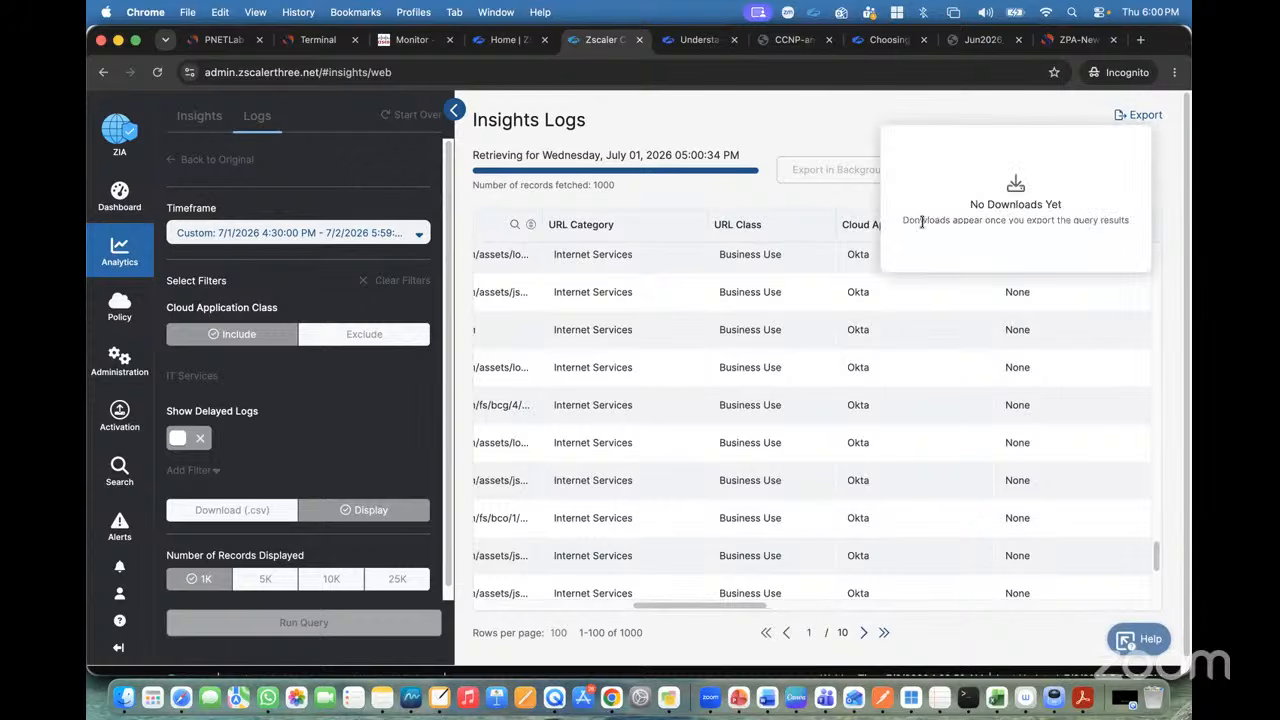
mouse_move(919, 220)
mouse_down()
mouse_move(1130, 222)
mouse_move(914, 220)
mouse_up()
click(1105, 232)
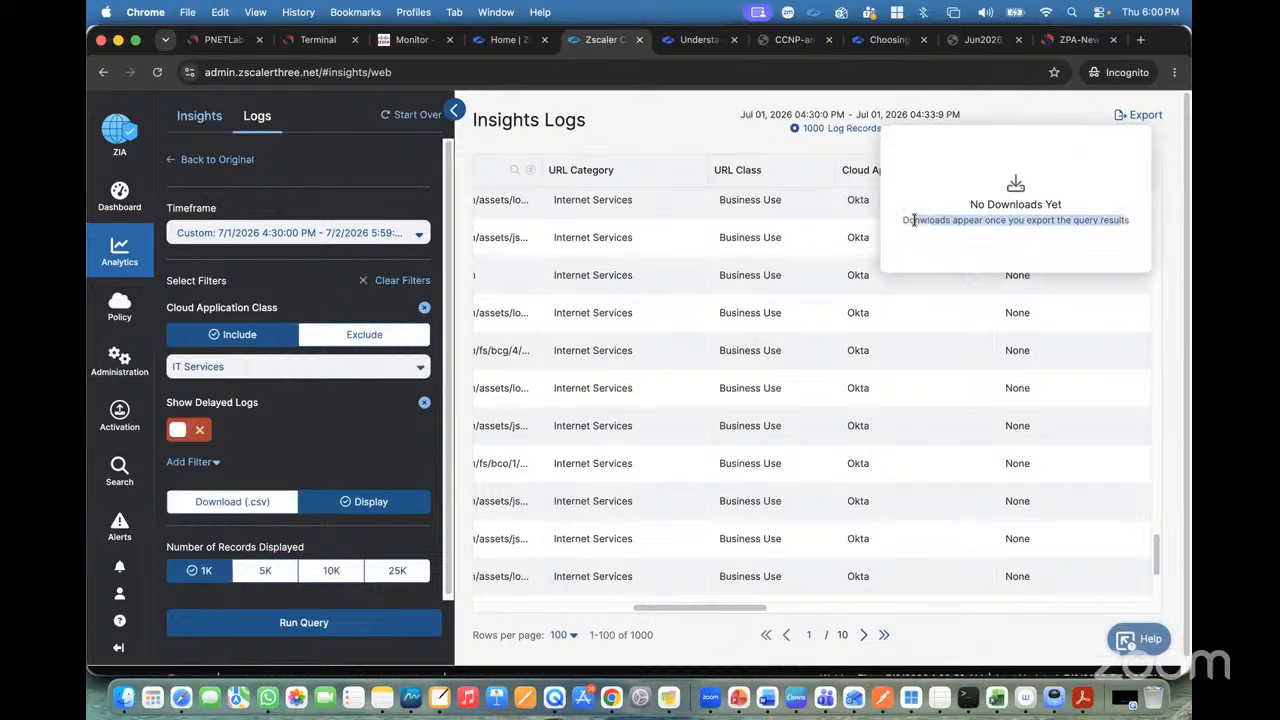
Rerun the IT Services log query with 1K records and recheck its export downloads.
click(288, 624)
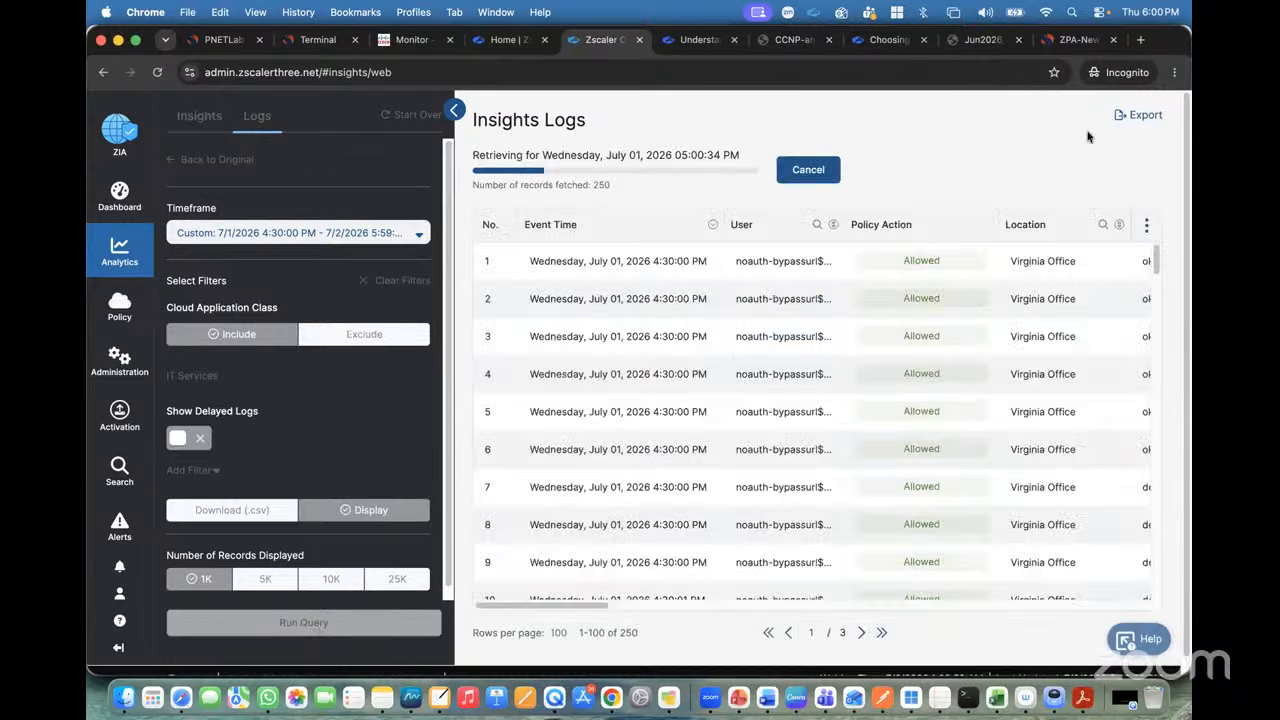
click(1135, 115)
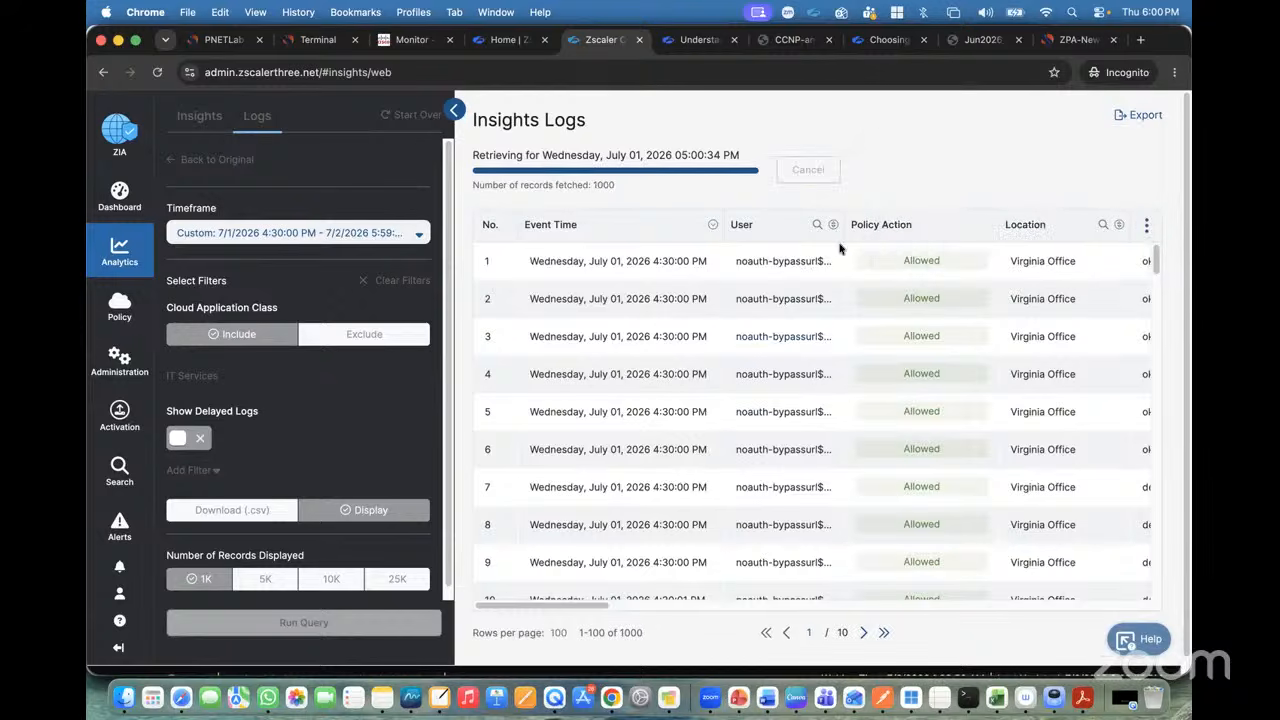
click(1135, 115)
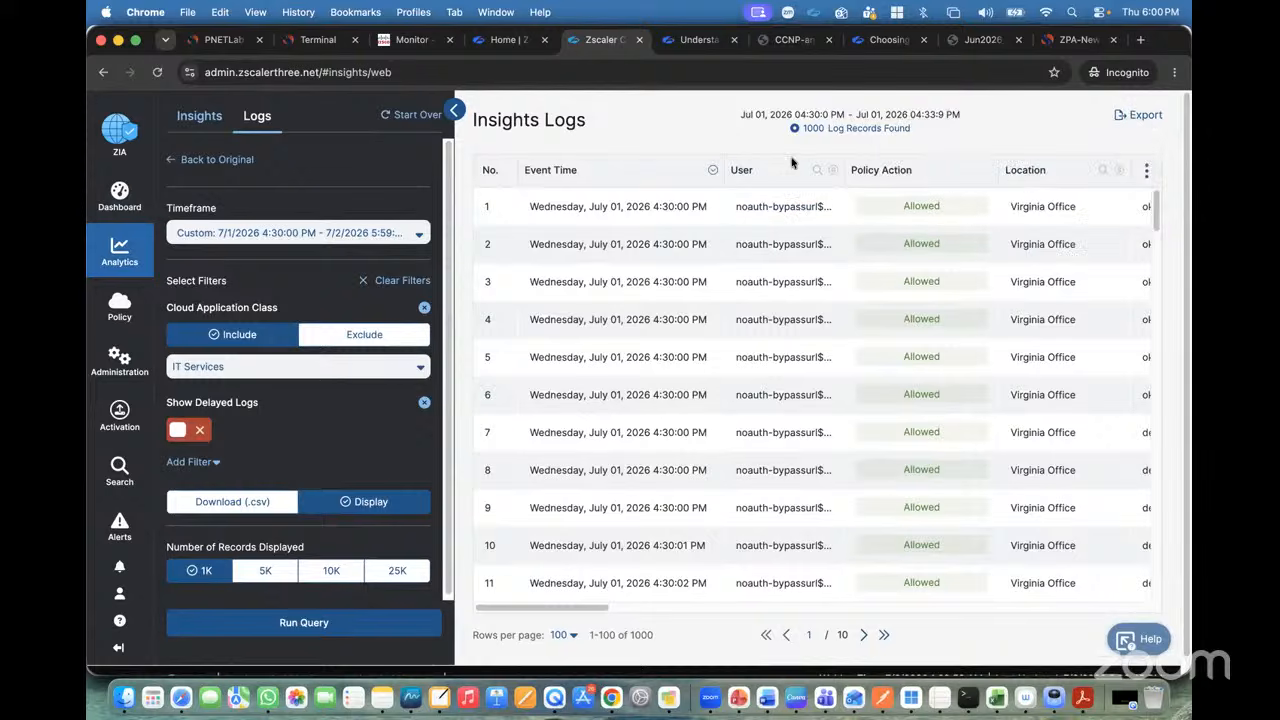
scroll(413, 531, down, 2)
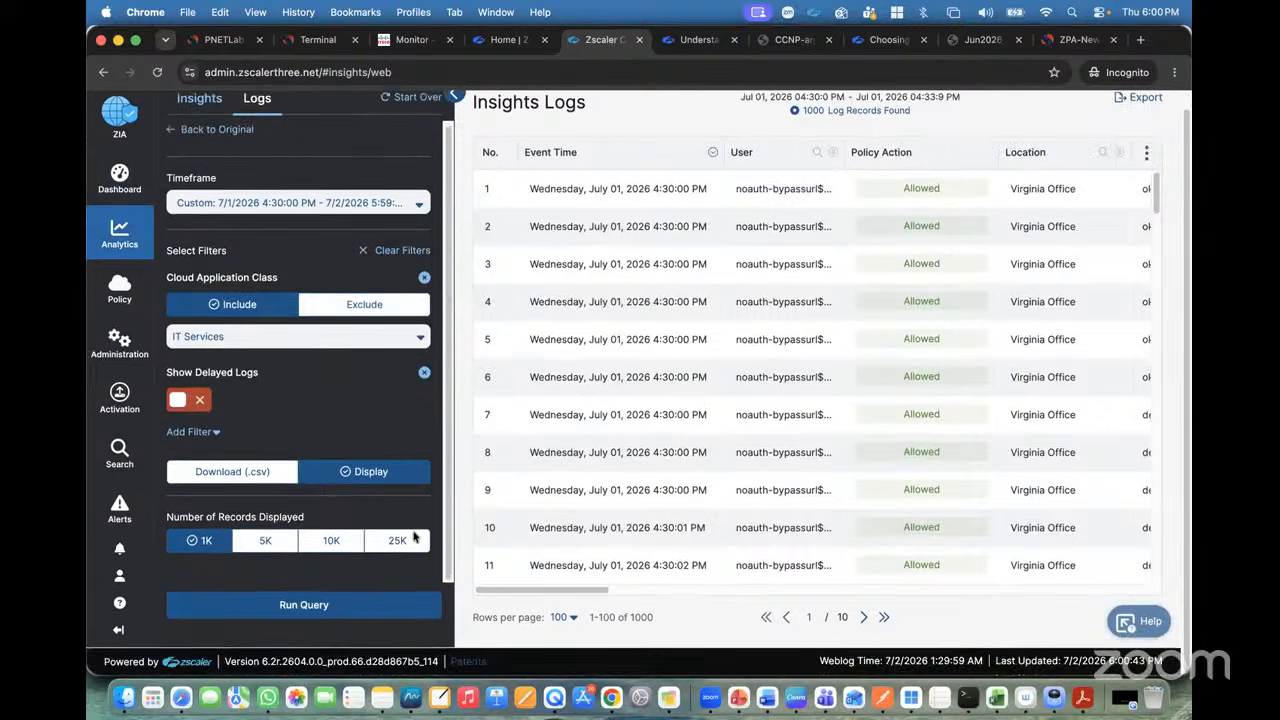
scroll(654, 363, up, 3)
scroll(646, 355, down, 1)
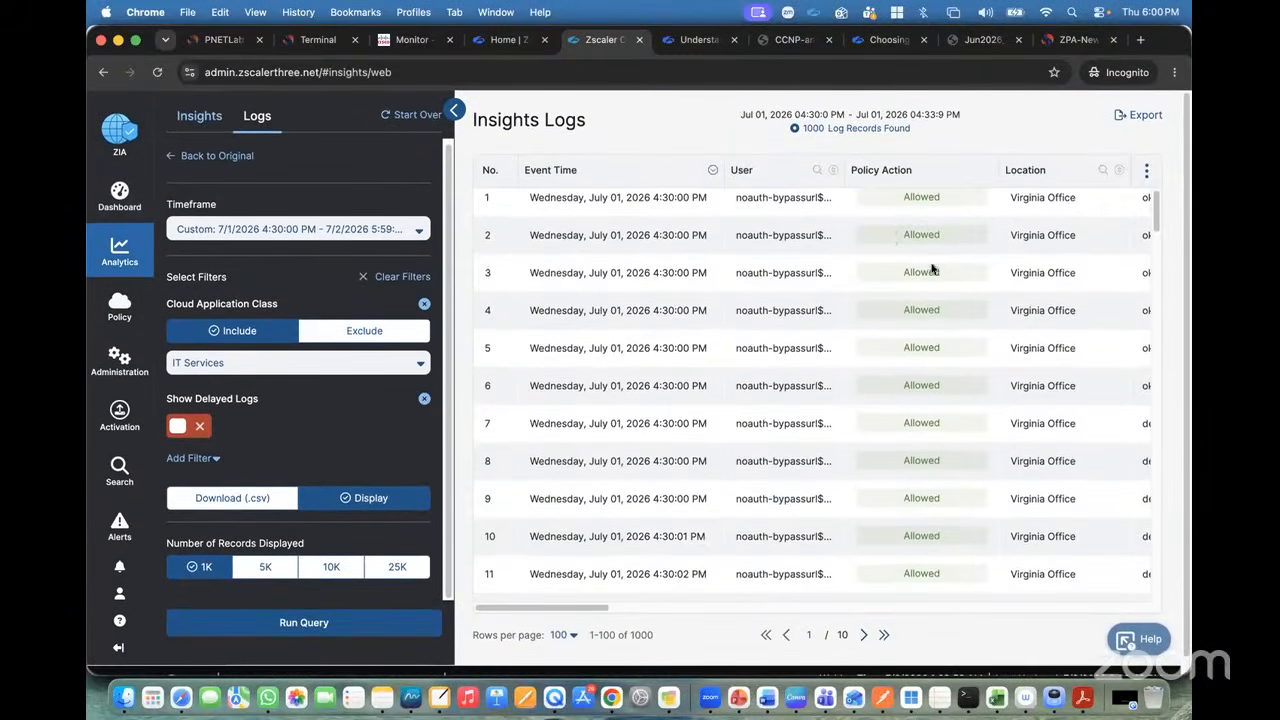
click(1142, 116)
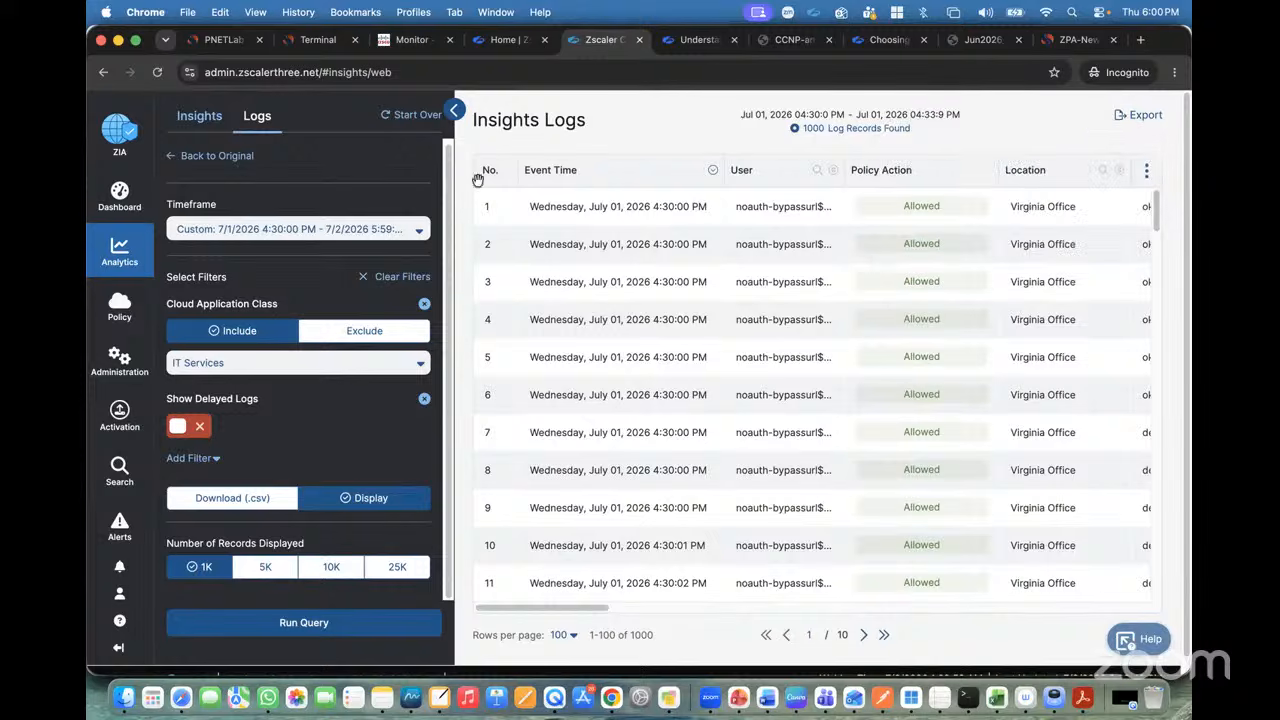
Return to the Web Overview dashboard and open the Phishing logs from the Top Advanced Threats widget.
click(189, 126)
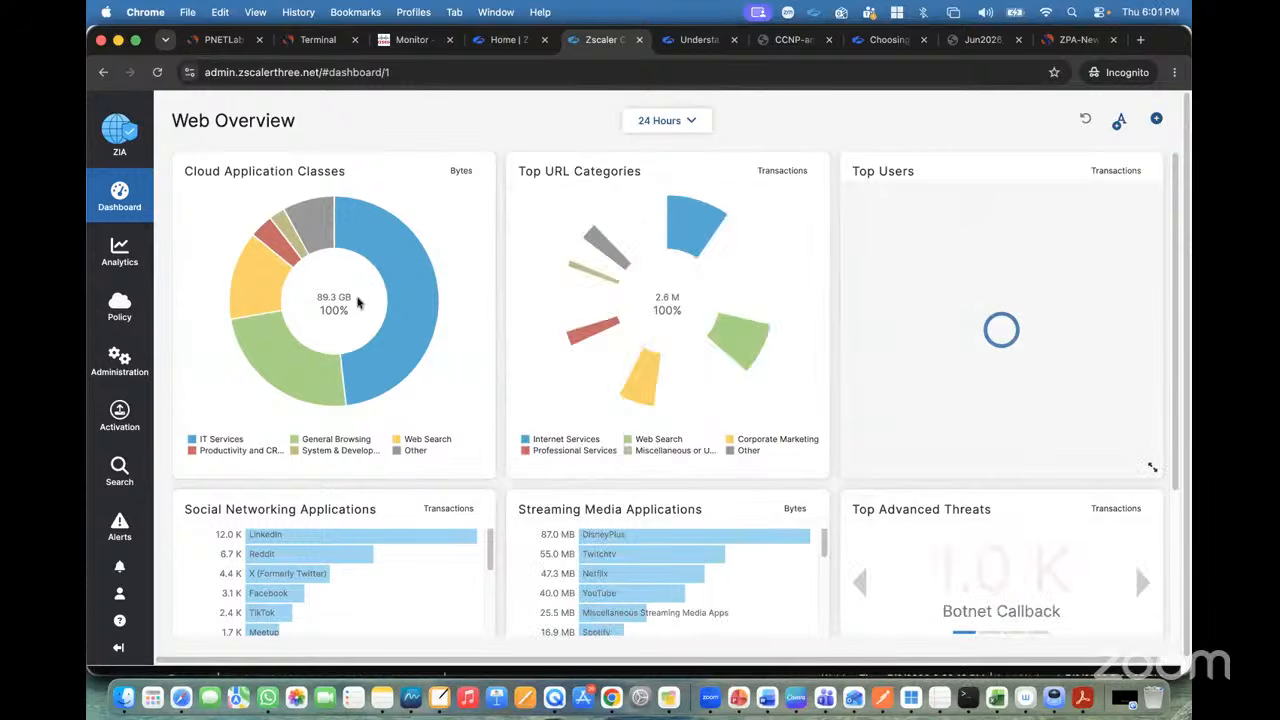
scroll(588, 397, down, 1)
scroll(588, 397, down, 3)
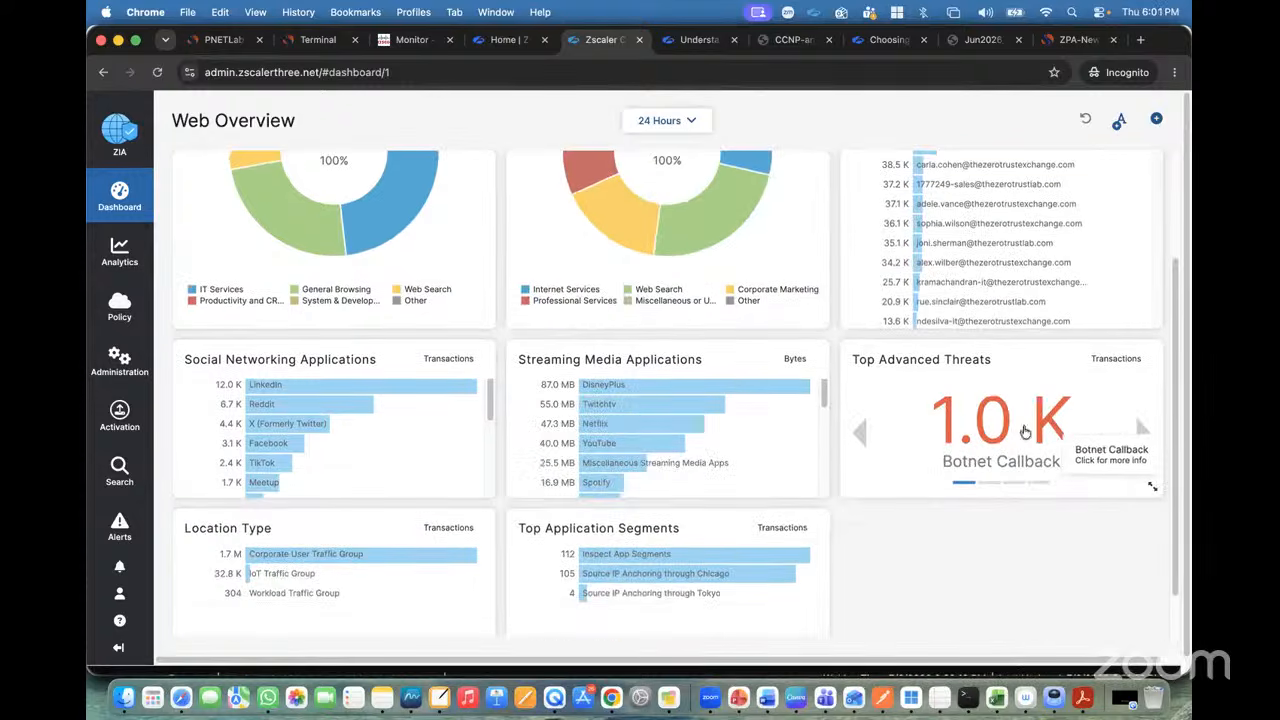
click(1022, 432)
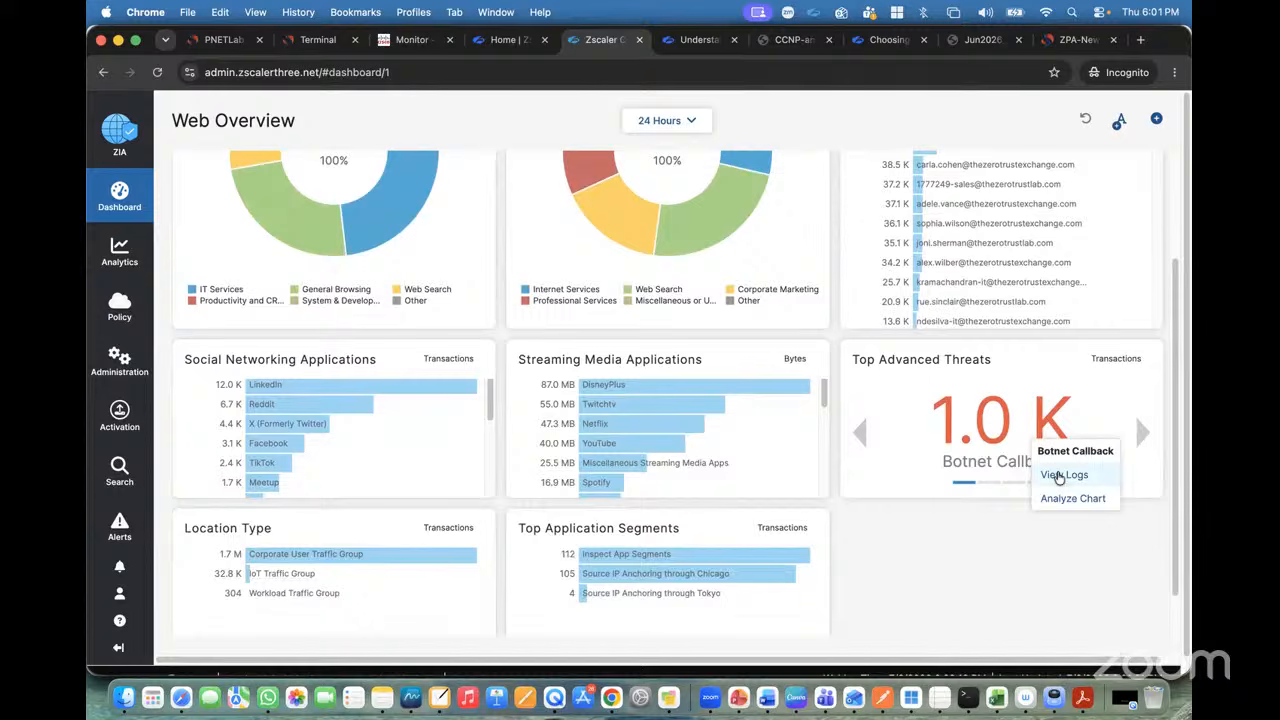
click(1143, 432)
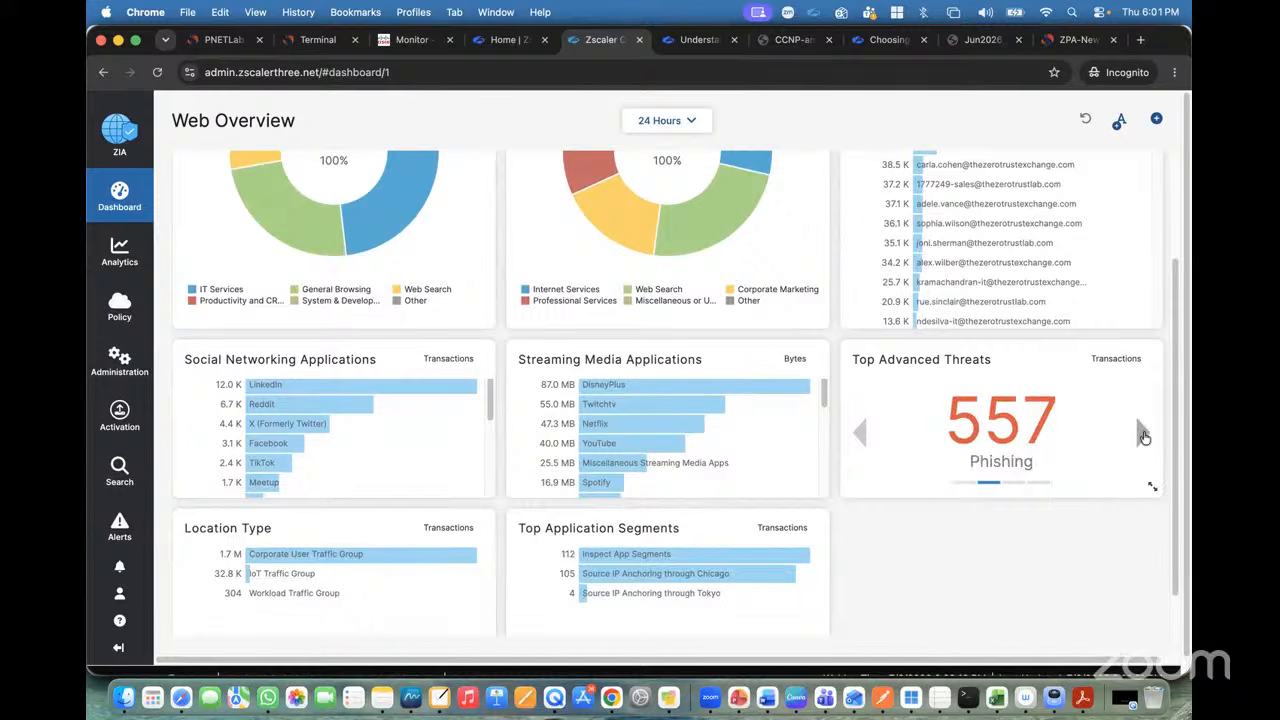
click(1025, 445)
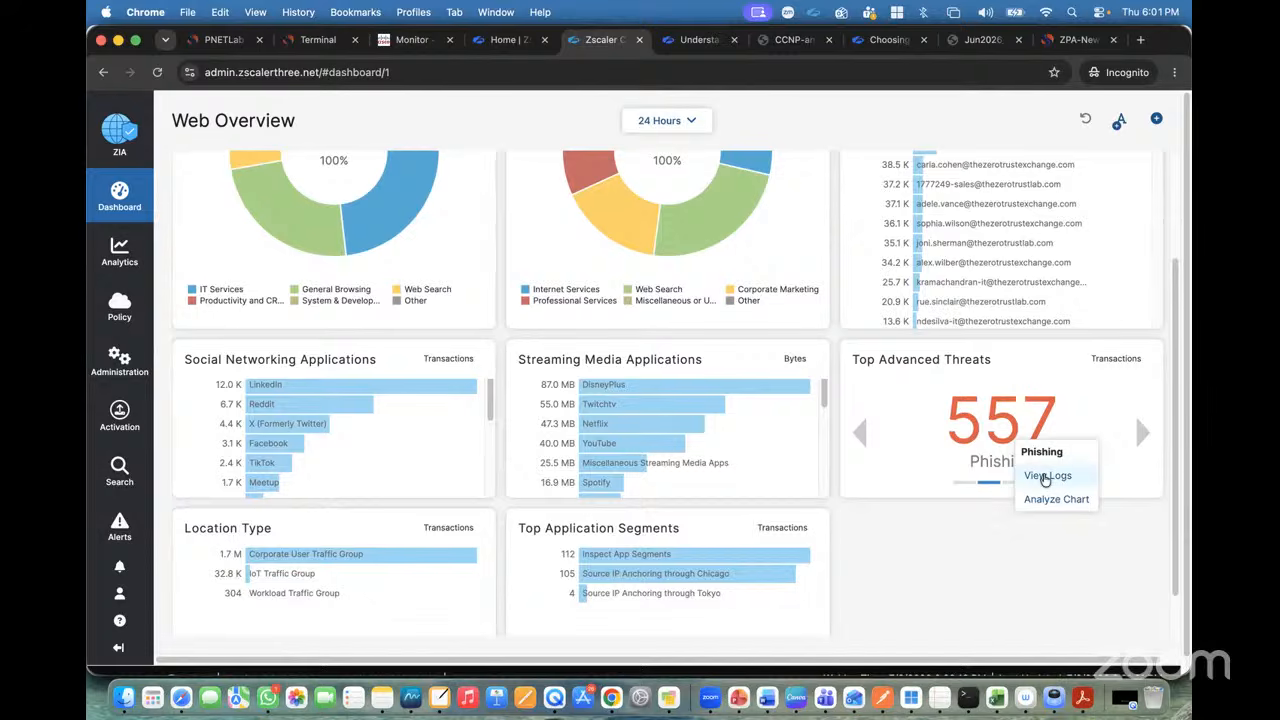
click(1045, 476)
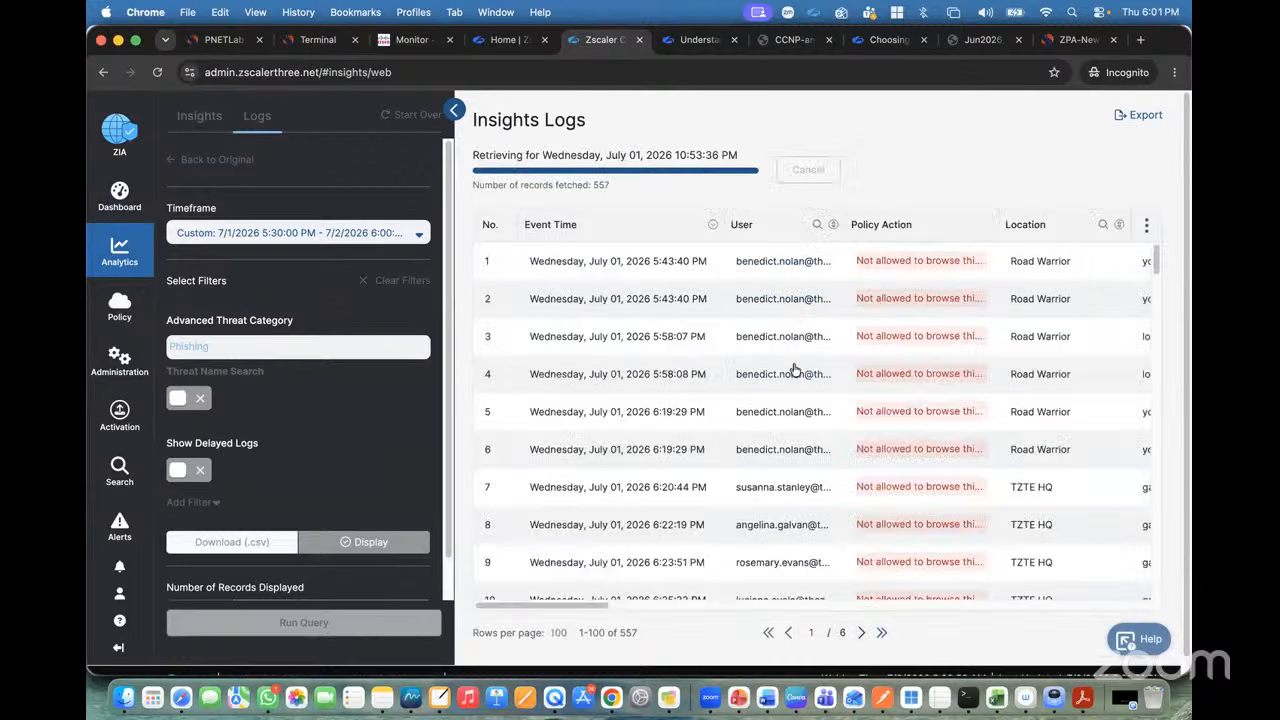
Review the policy actions, locations, URLs and URL categories in the Phishing log records.
scroll(951, 351, right, 8)
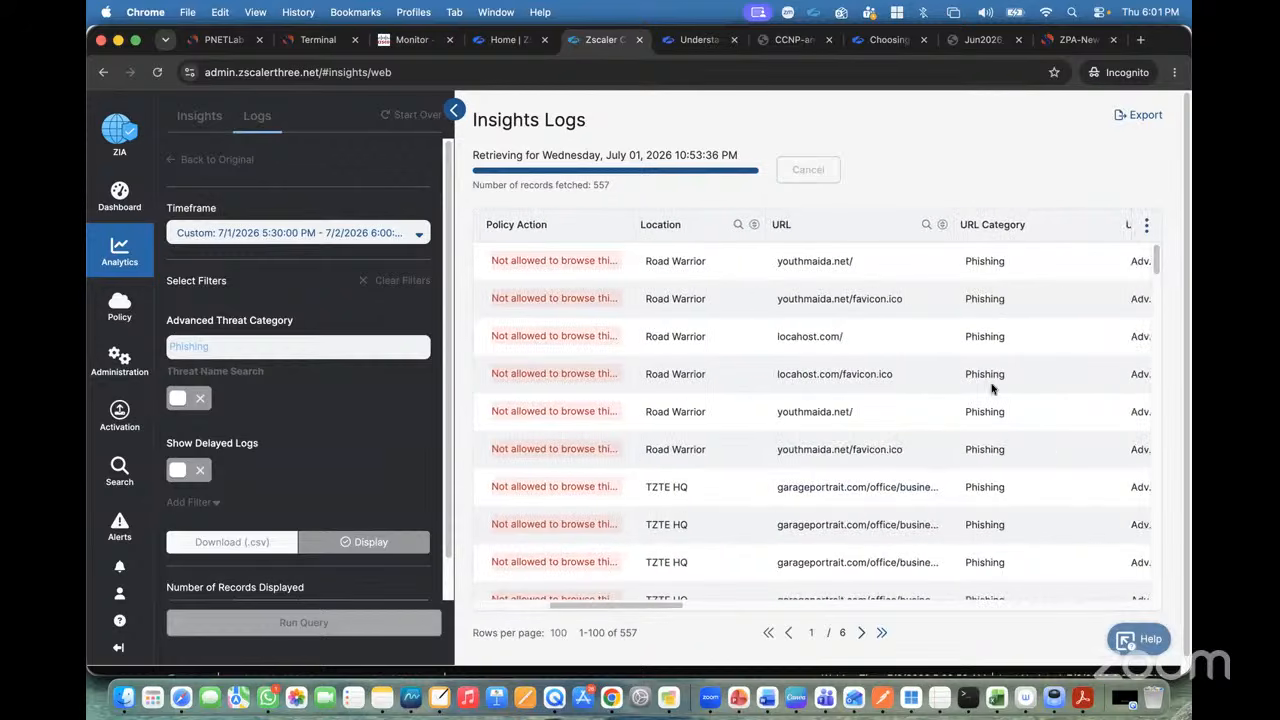
scroll(960, 375, down, 2)
scroll(988, 375, down, 3)
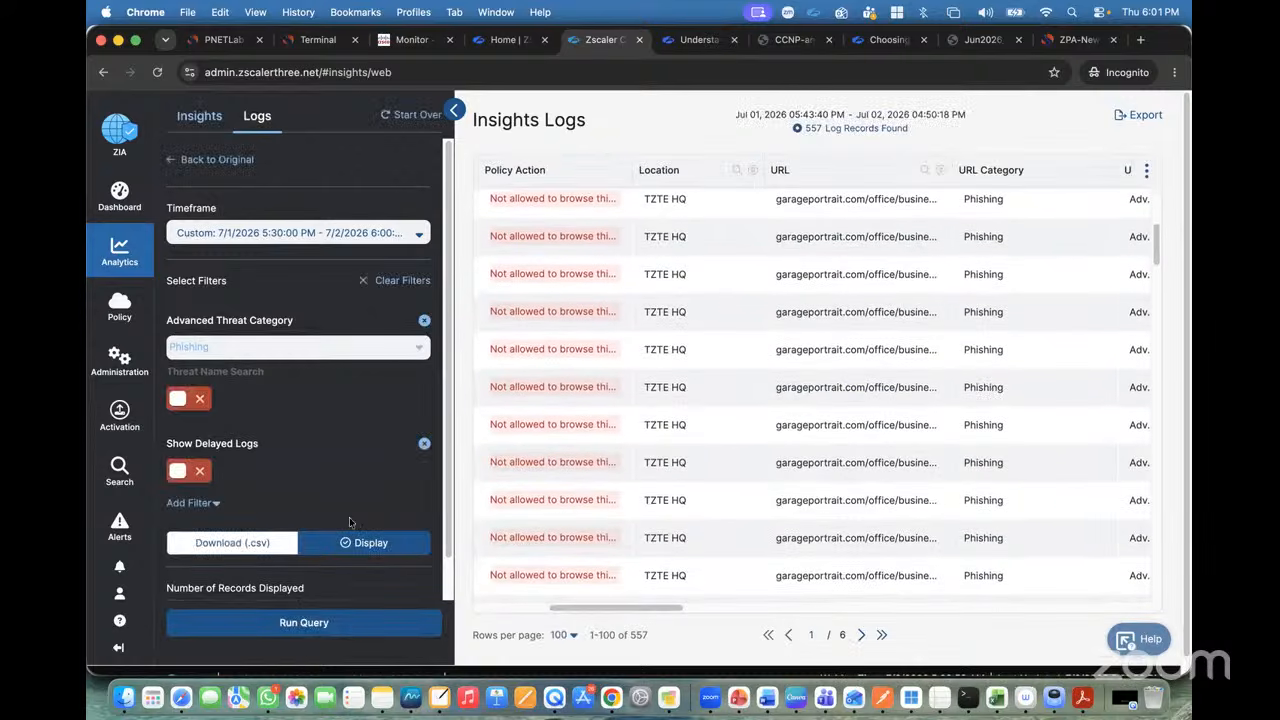
Download the Phishing logs as a CSV file to the Downloads folder and open it to review the exported records.
click(250, 548)
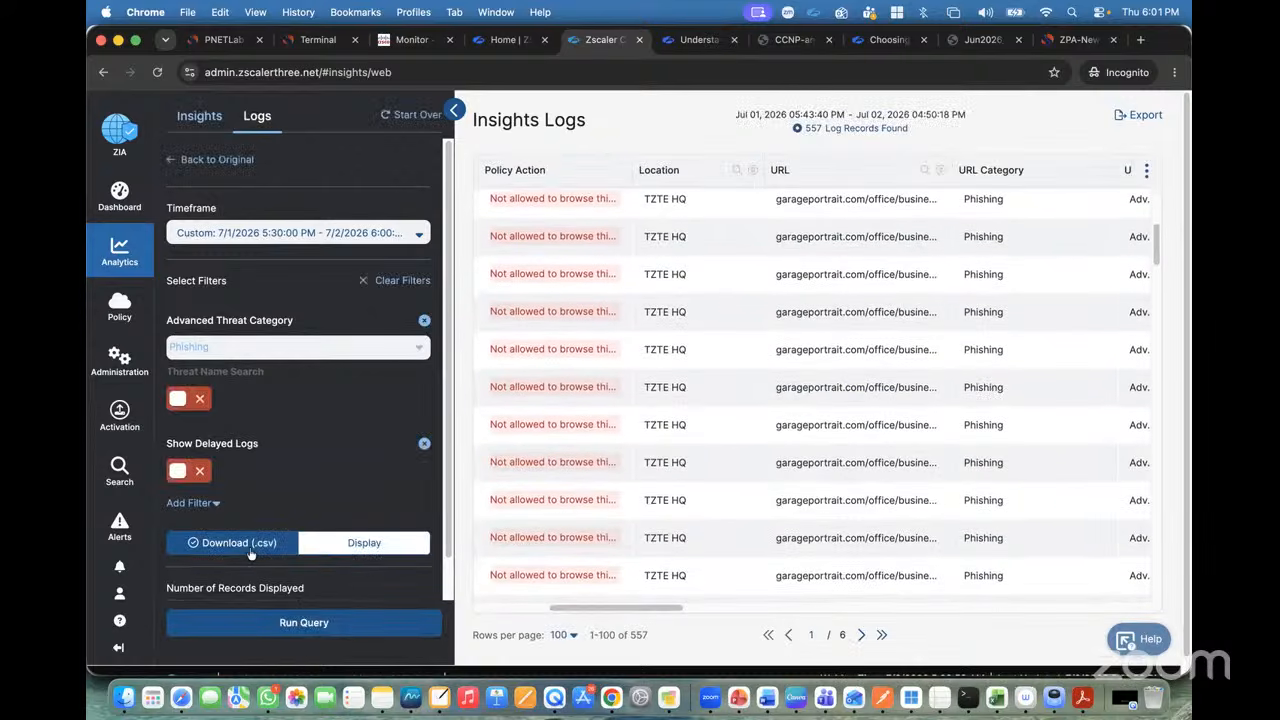
click(291, 618)
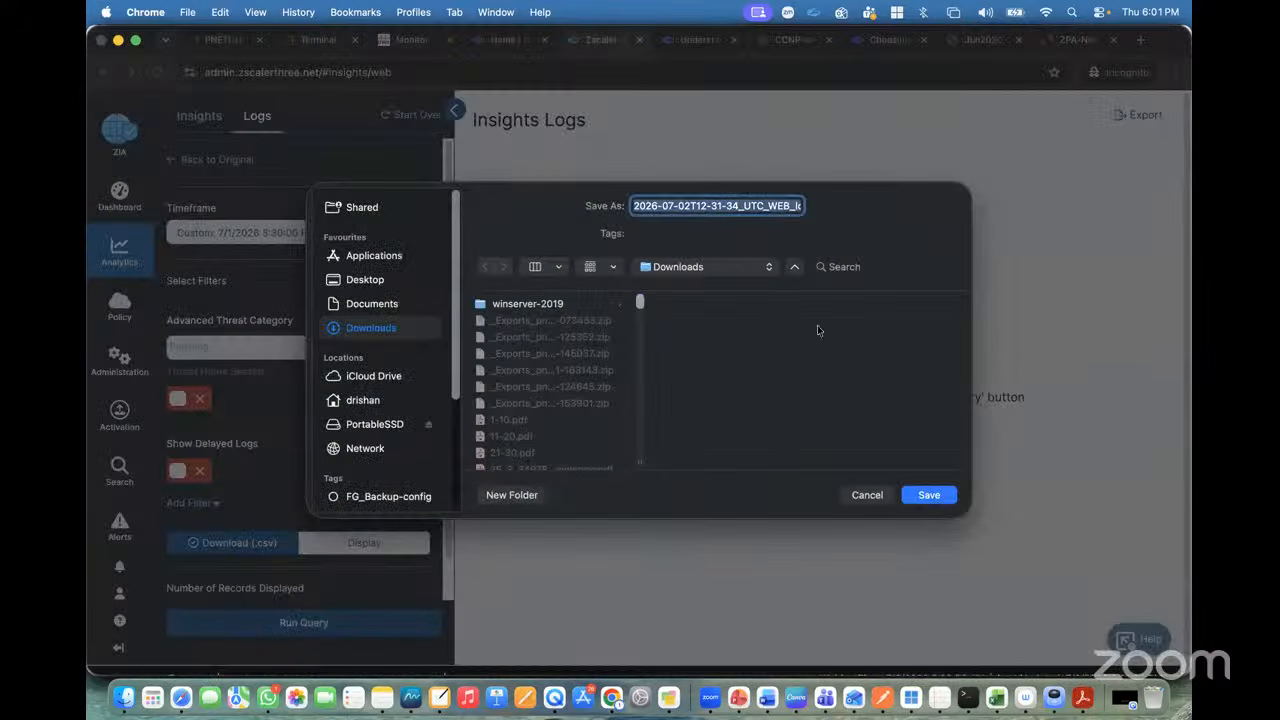
click(929, 494)
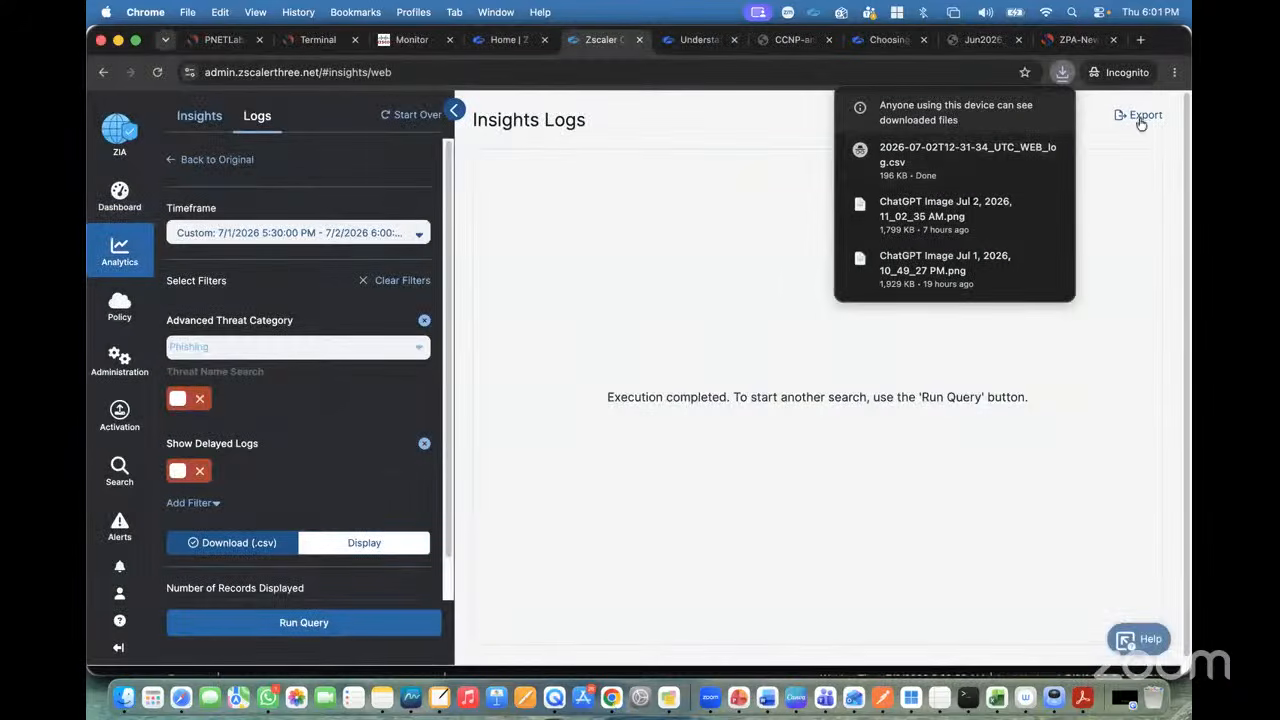
click(1023, 151)
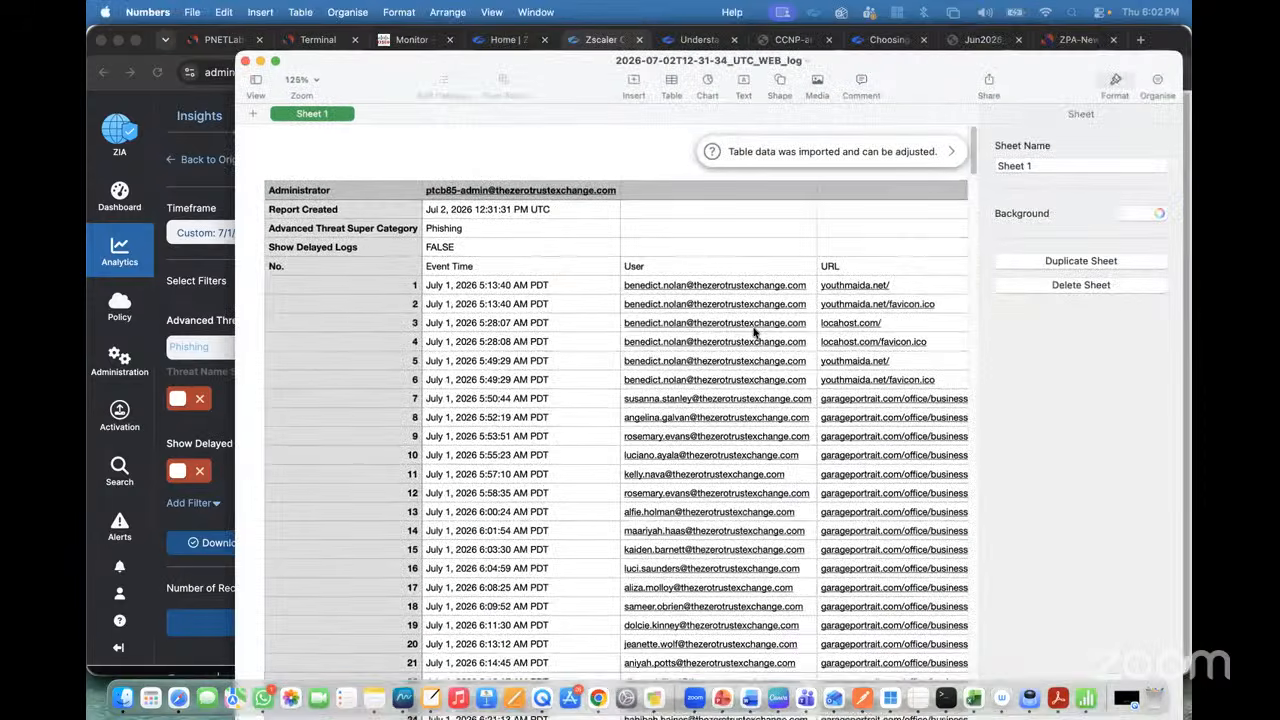
scroll(754, 333, right, 5)
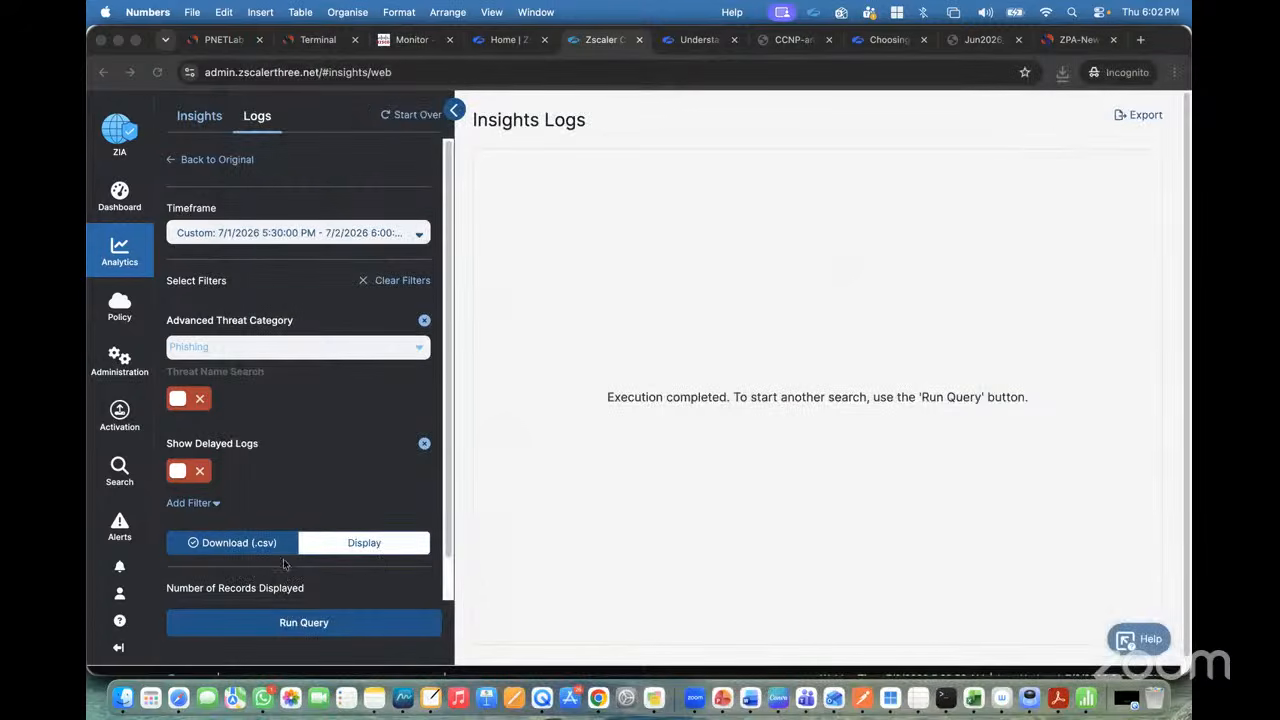
Return to the Web Overview dashboard and open the logs of the highest-ranked user in the Top Users widget.
click(128, 127)
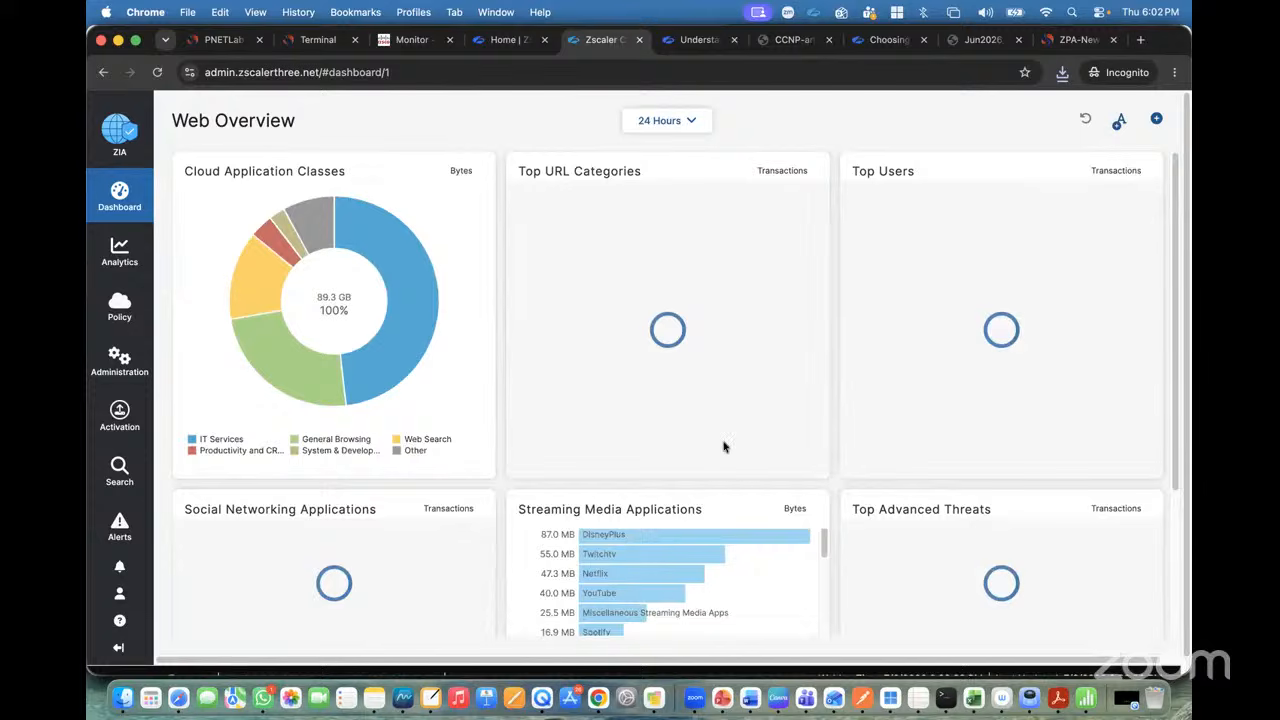
scroll(726, 446, down, 2)
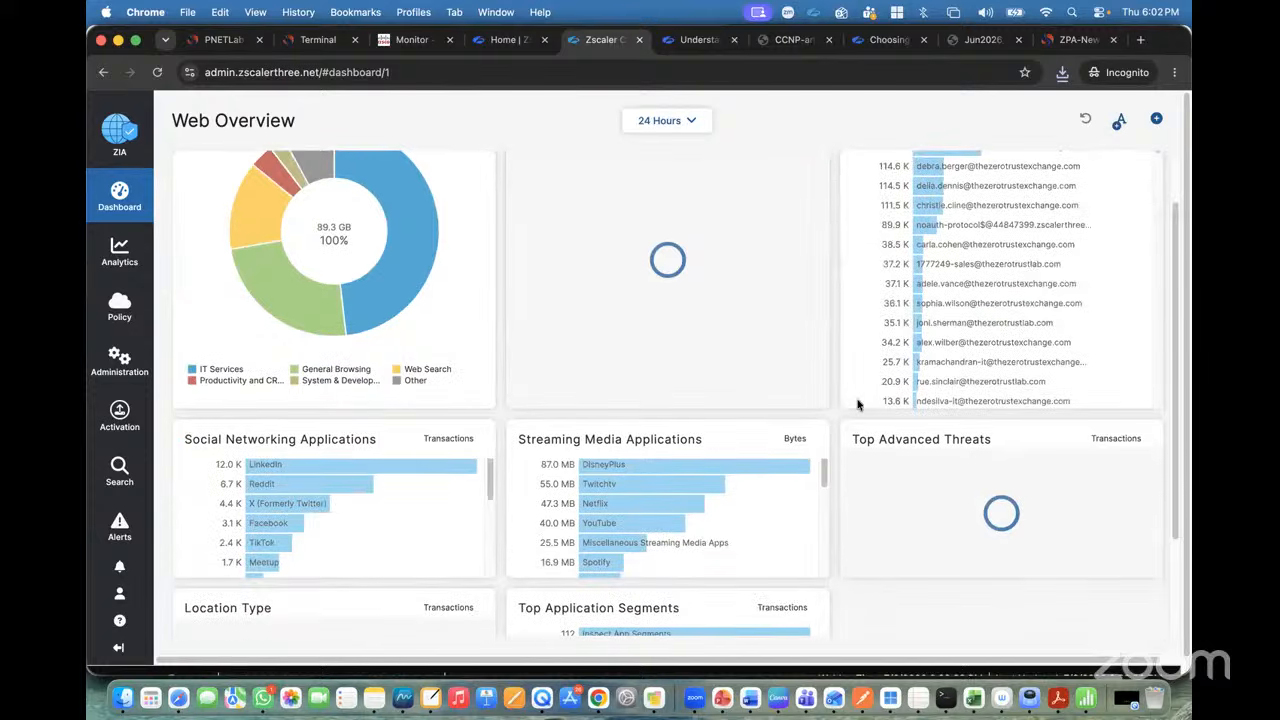
scroll(948, 204, up, 2)
right_click(942, 192)
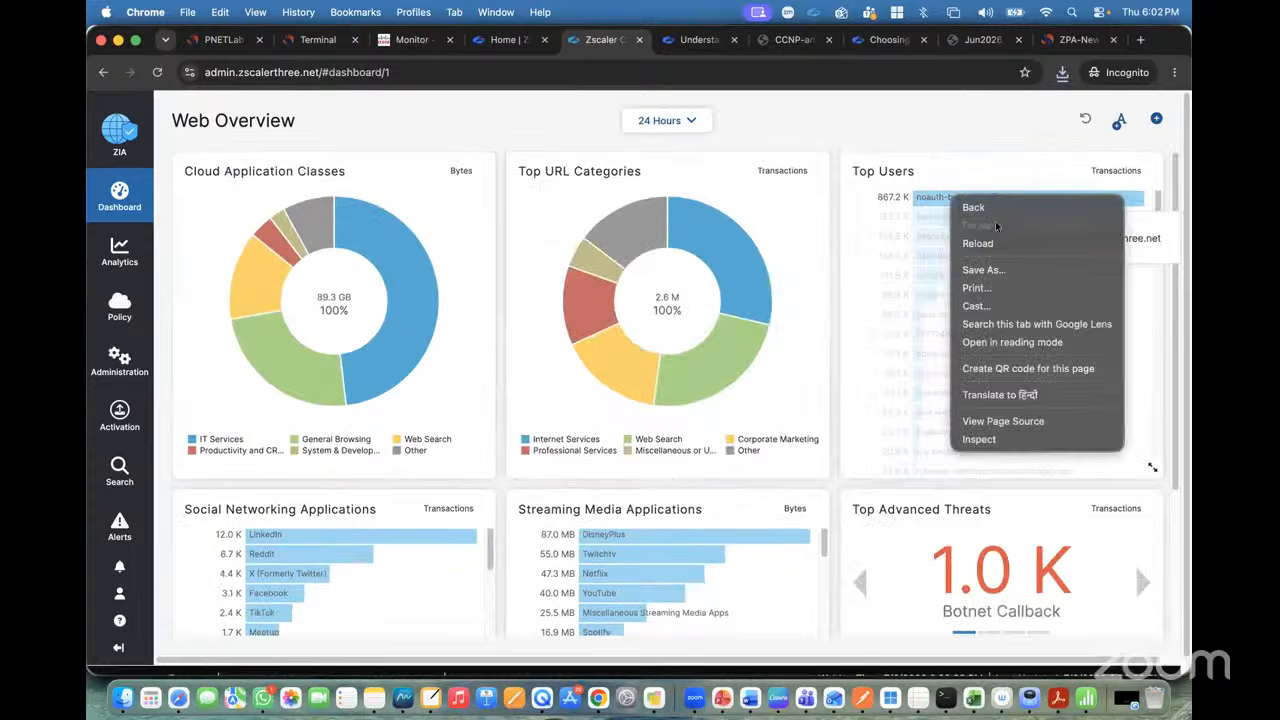
click(918, 200)
click(918, 200)
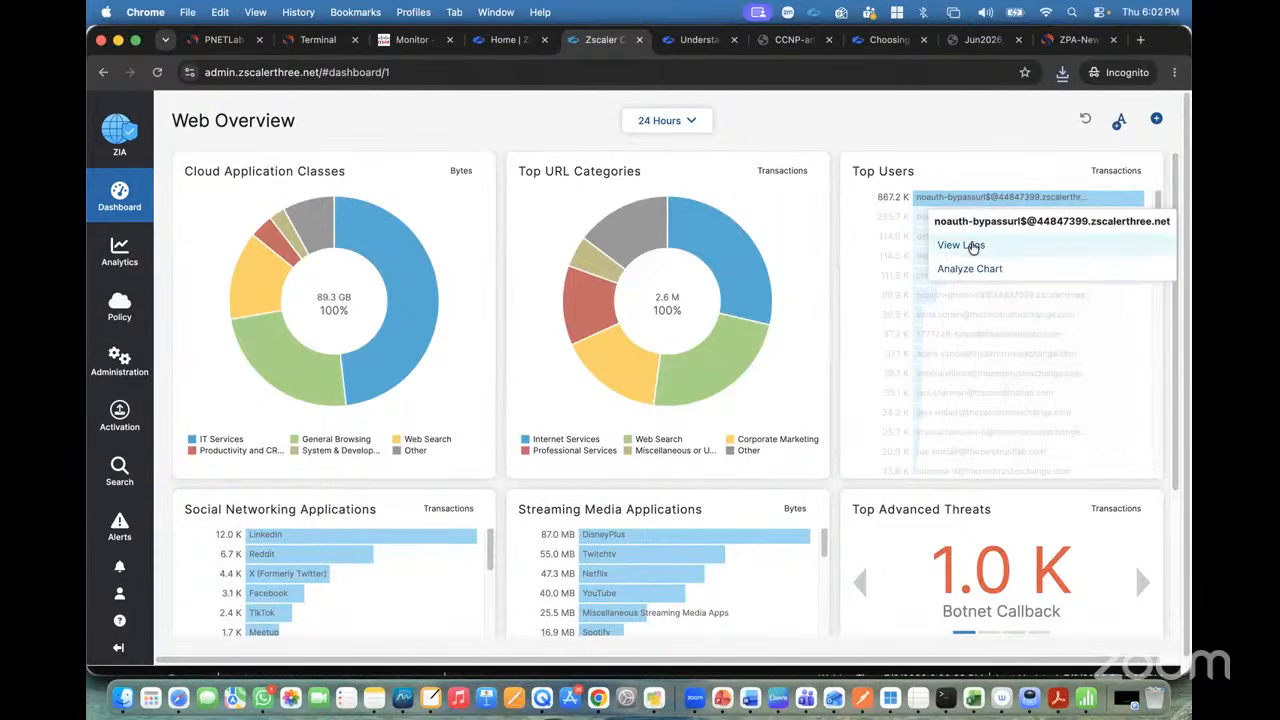
click(975, 247)
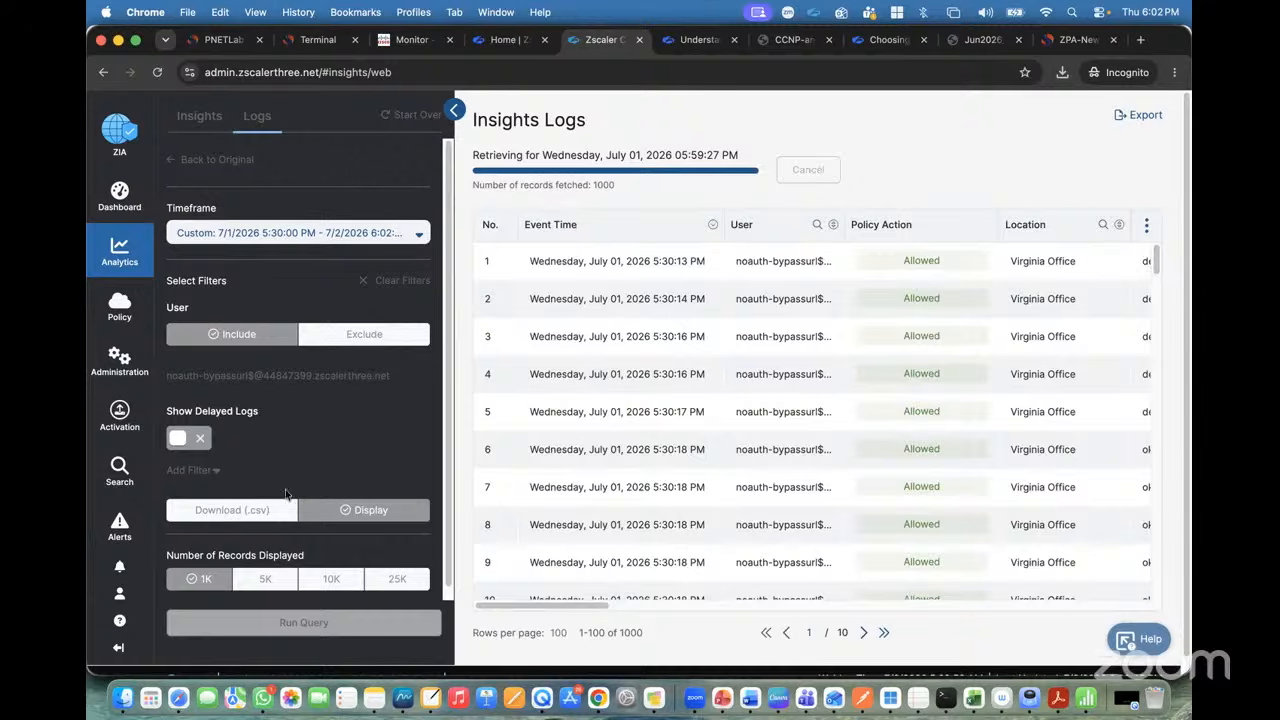
Run the user's log query as a CSV download with 100K records, but cancel saving the file.
click(234, 509)
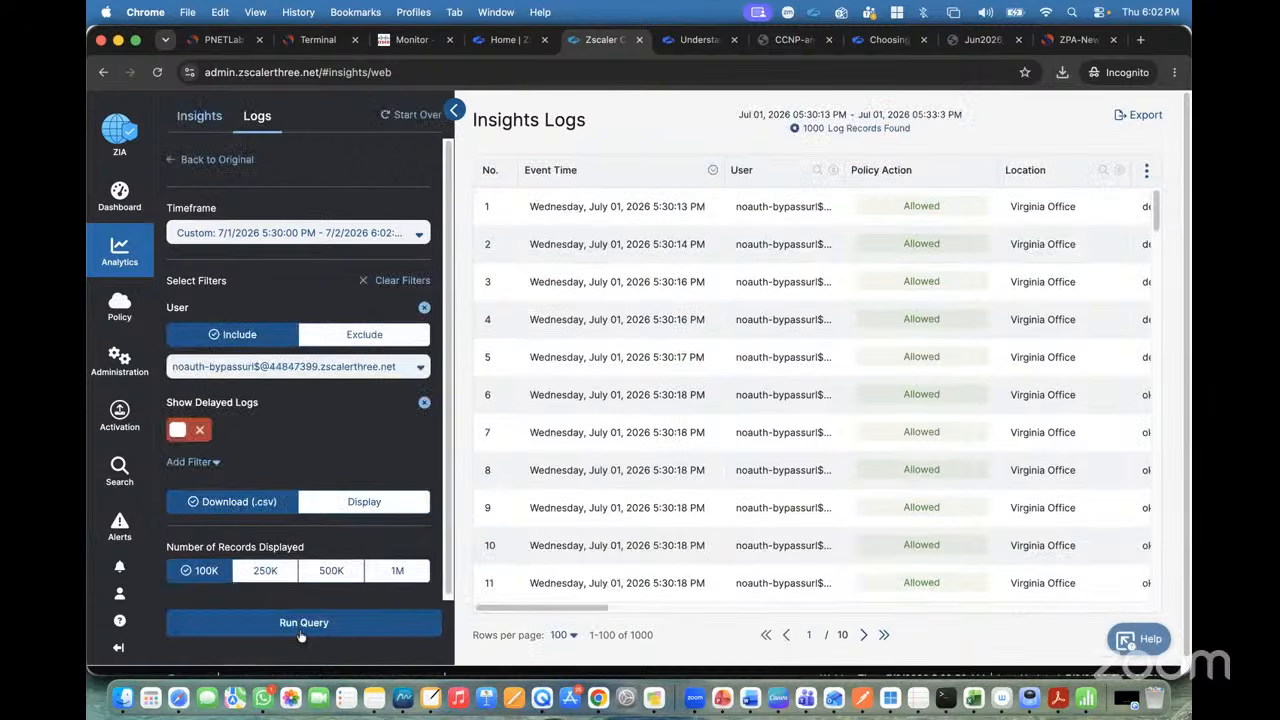
click(300, 630)
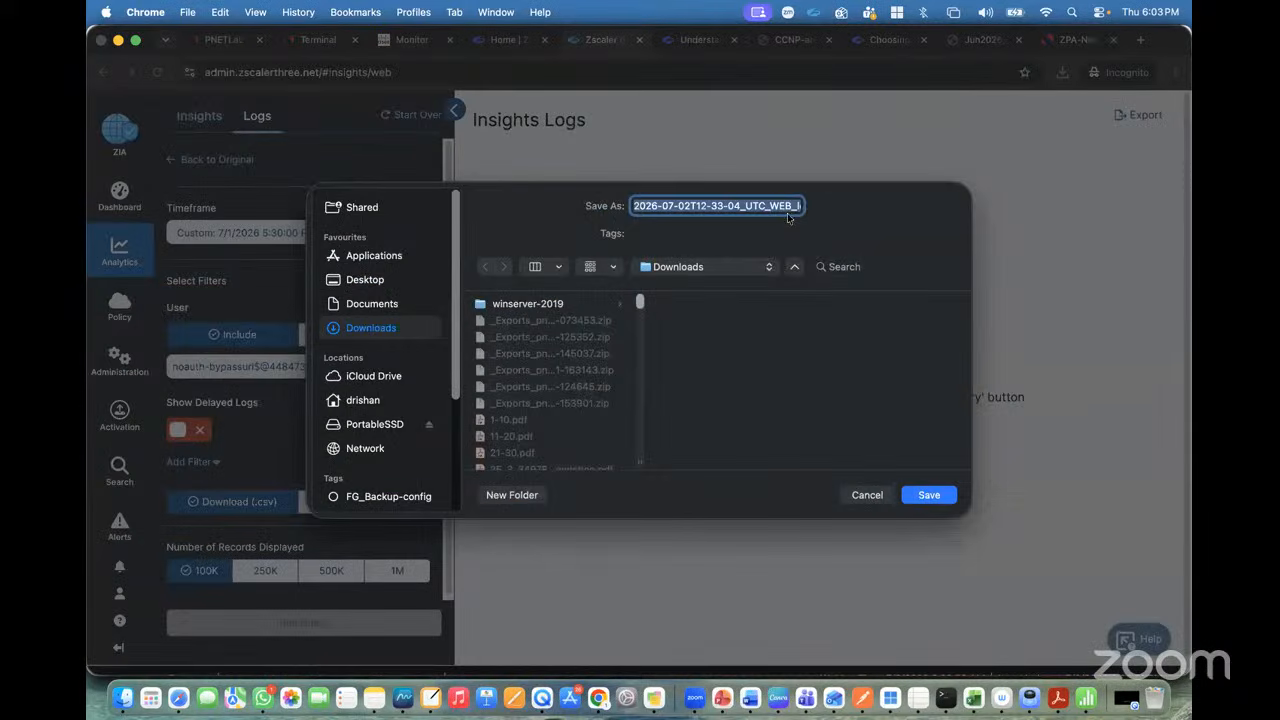
click(867, 496)
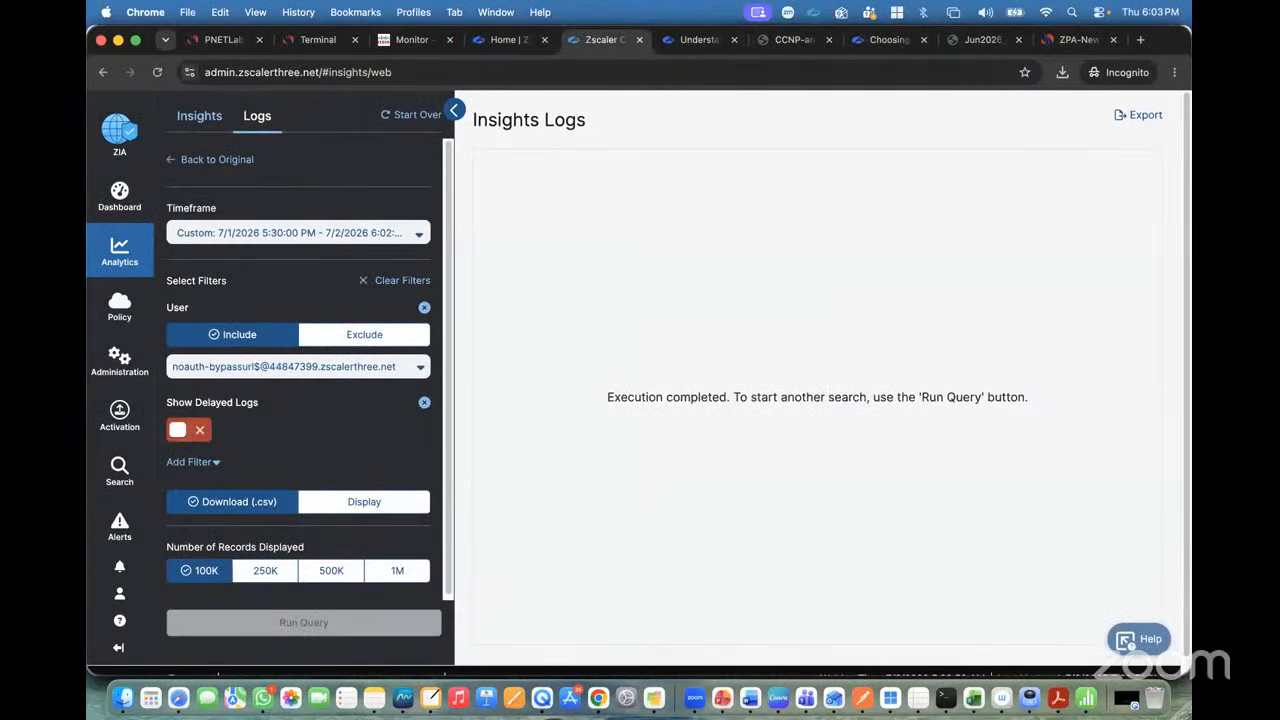
Return to the Web Overview dashboard and view the options for adding a note and a widget, cancelling both.
mouse_move(125, 153)
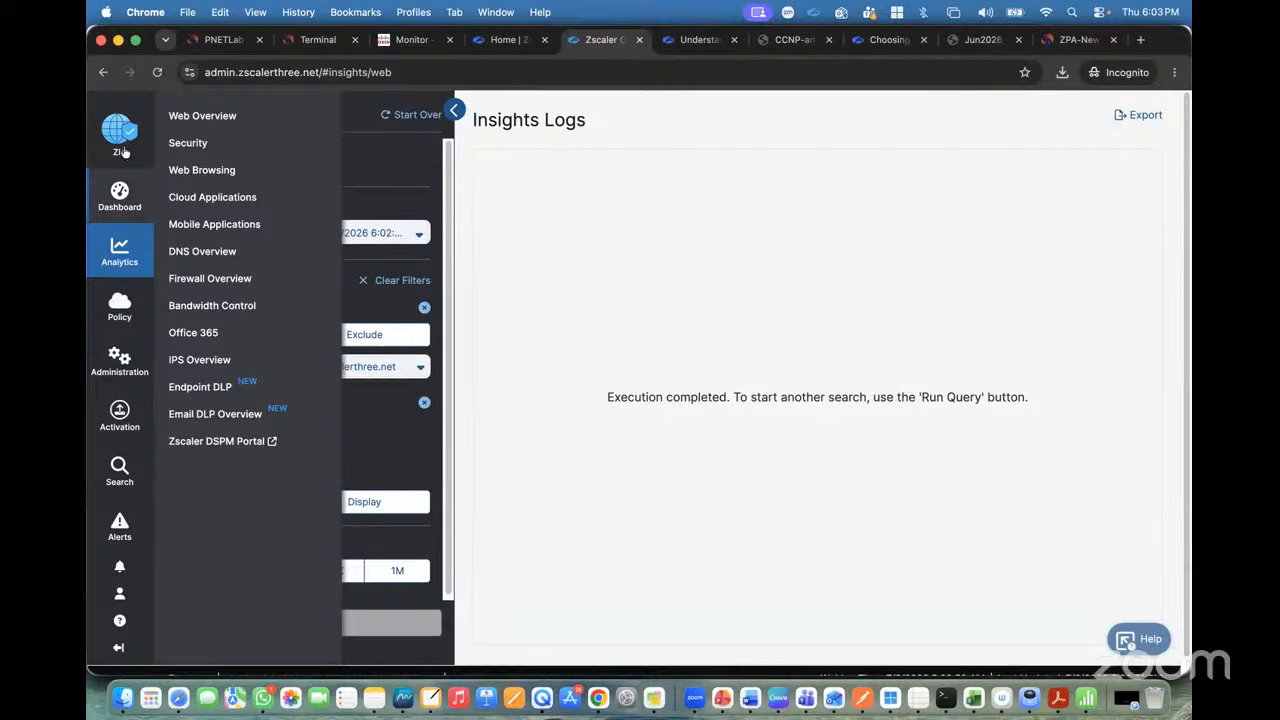
click(176, 132)
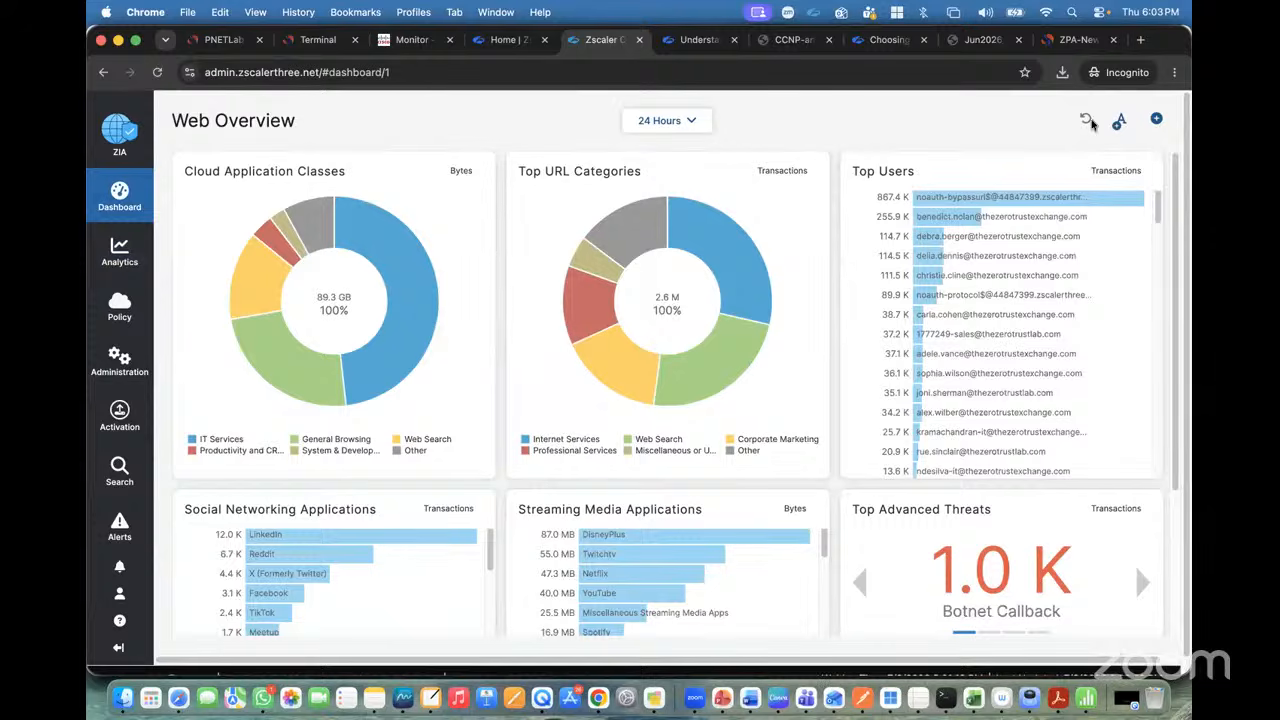
click(1121, 121)
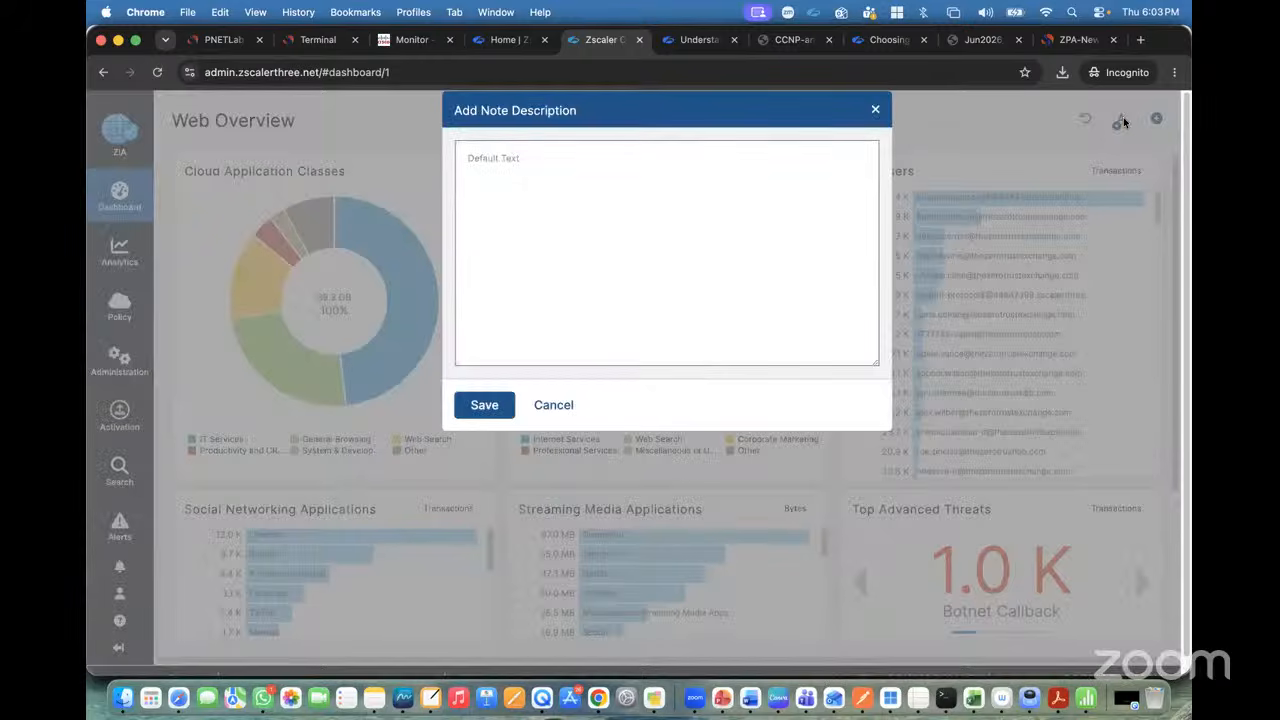
click(554, 405)
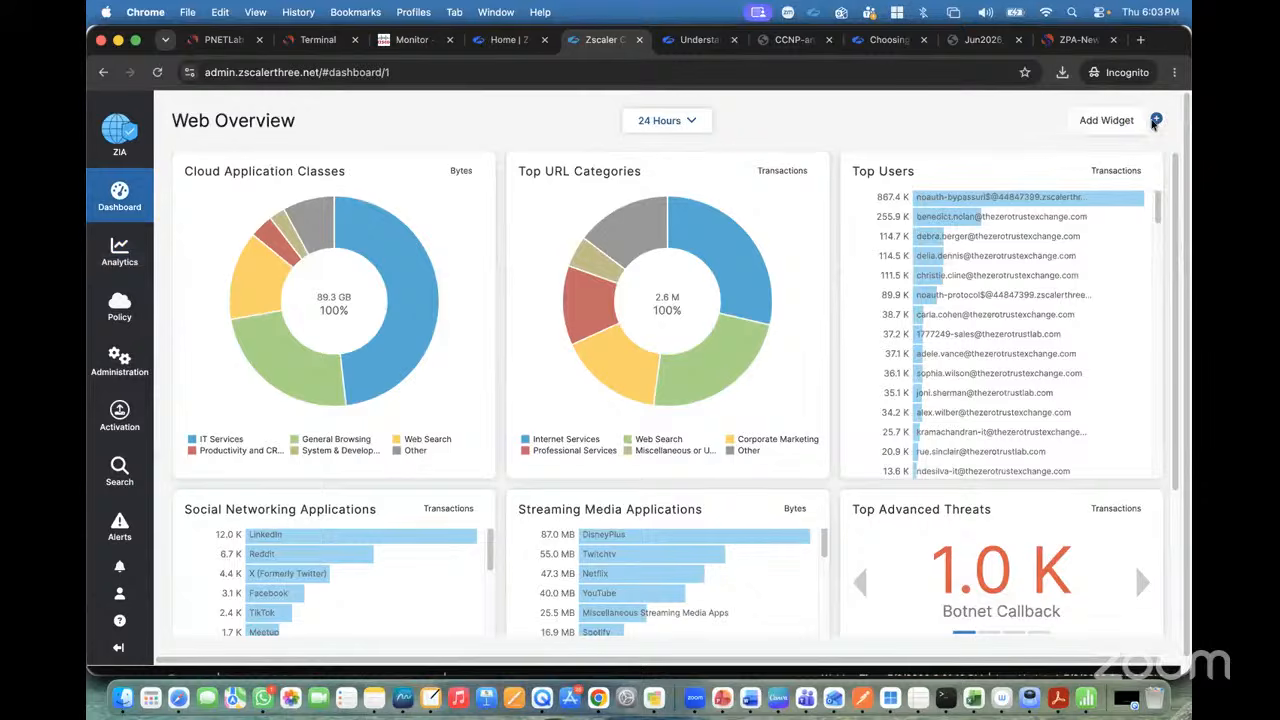
click(1155, 121)
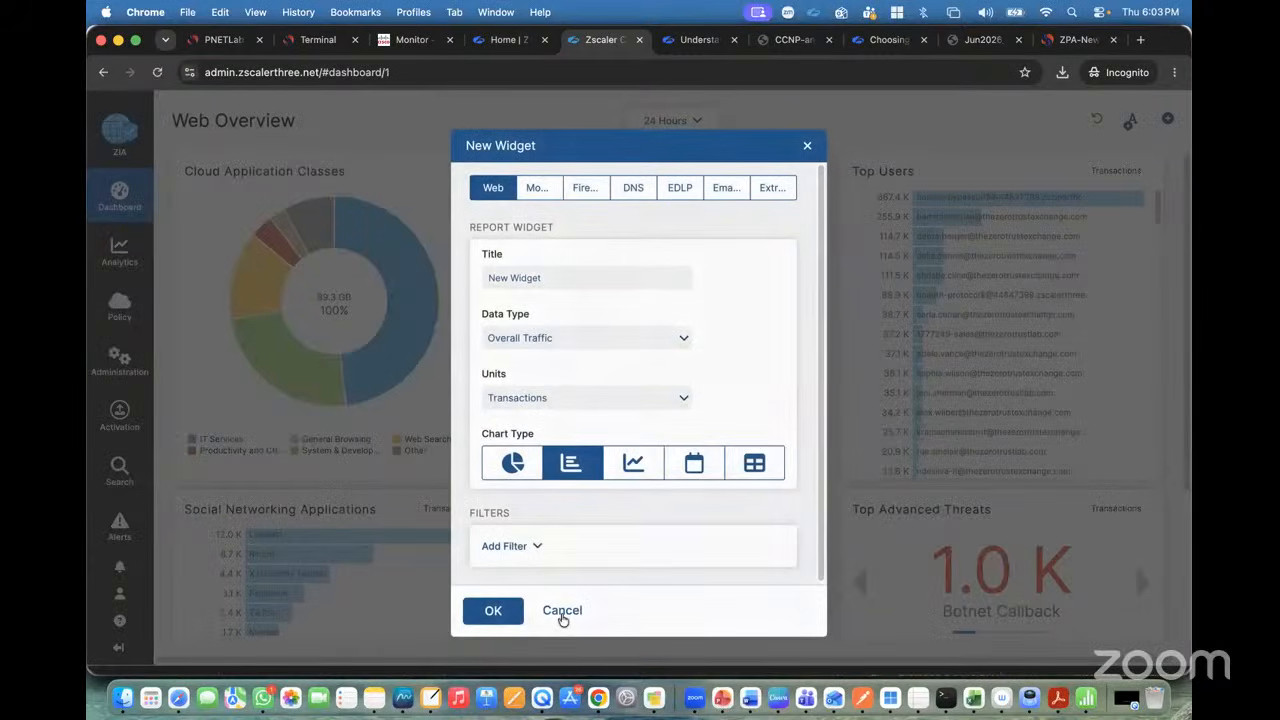
click(562, 612)
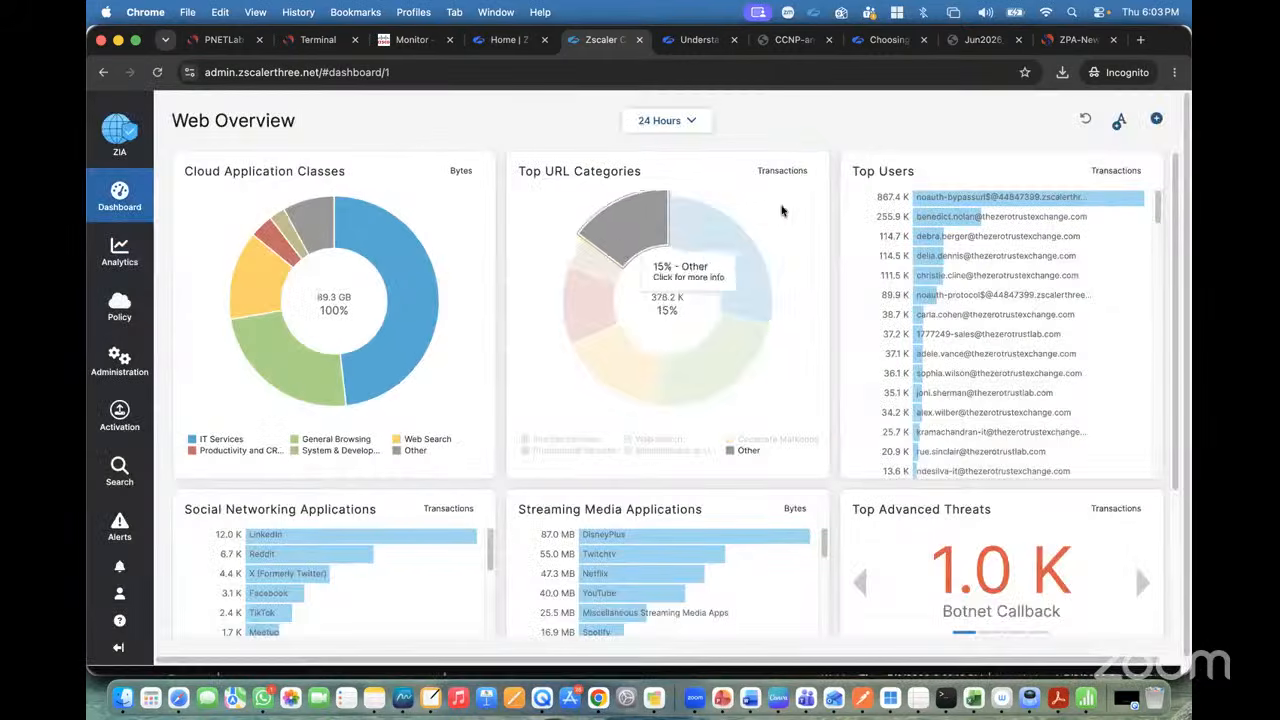
Remove the Top Users widget from the Web Overview dashboard.
scroll(831, 271, down, 5)
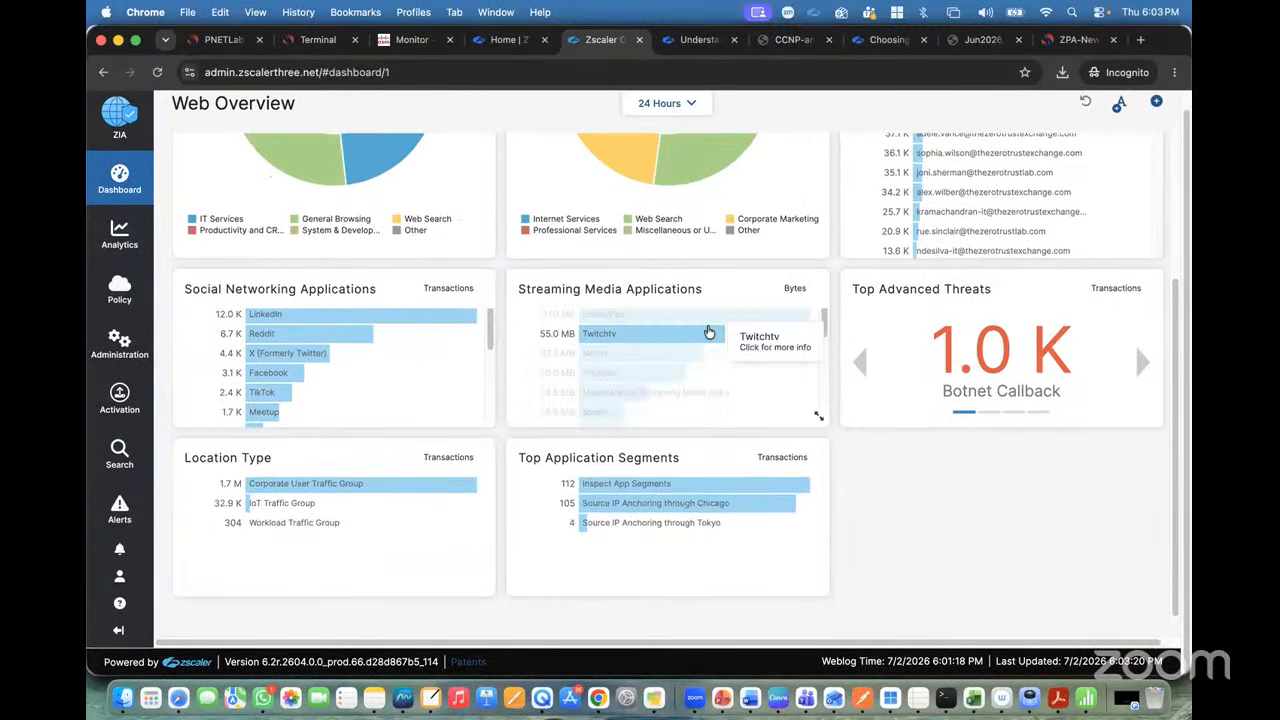
scroll(709, 332, up, 5)
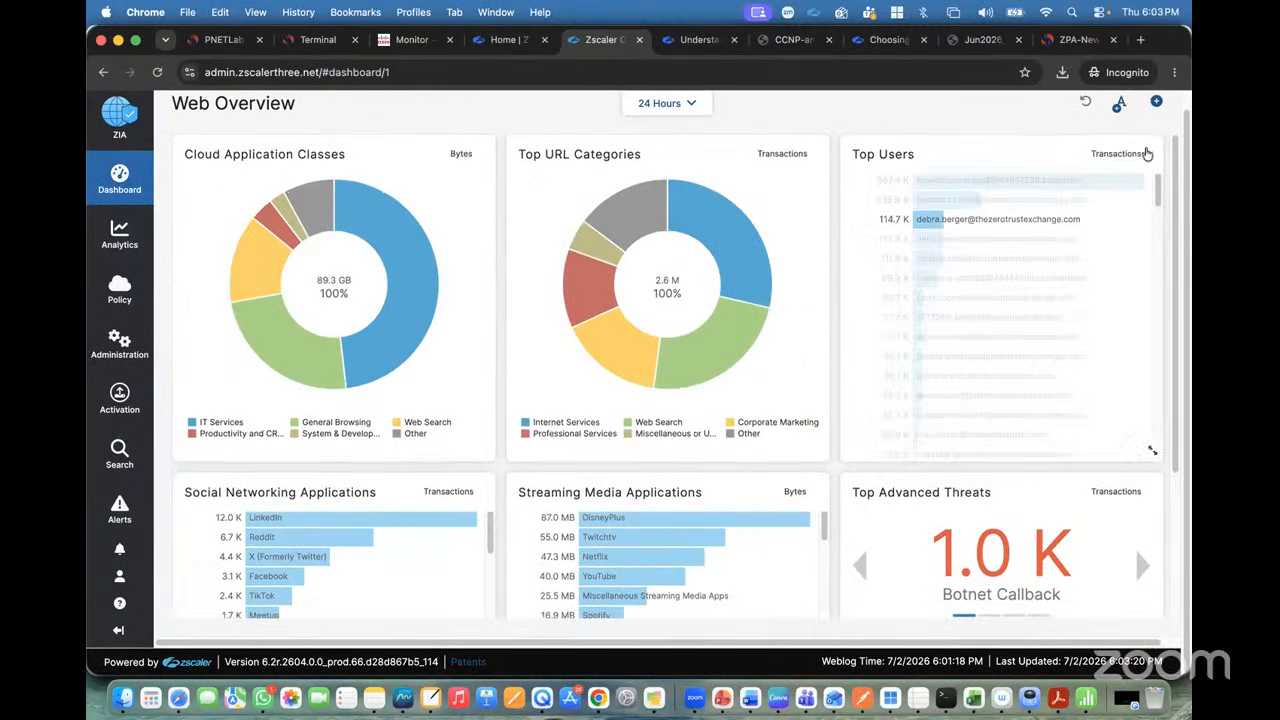
click(1141, 156)
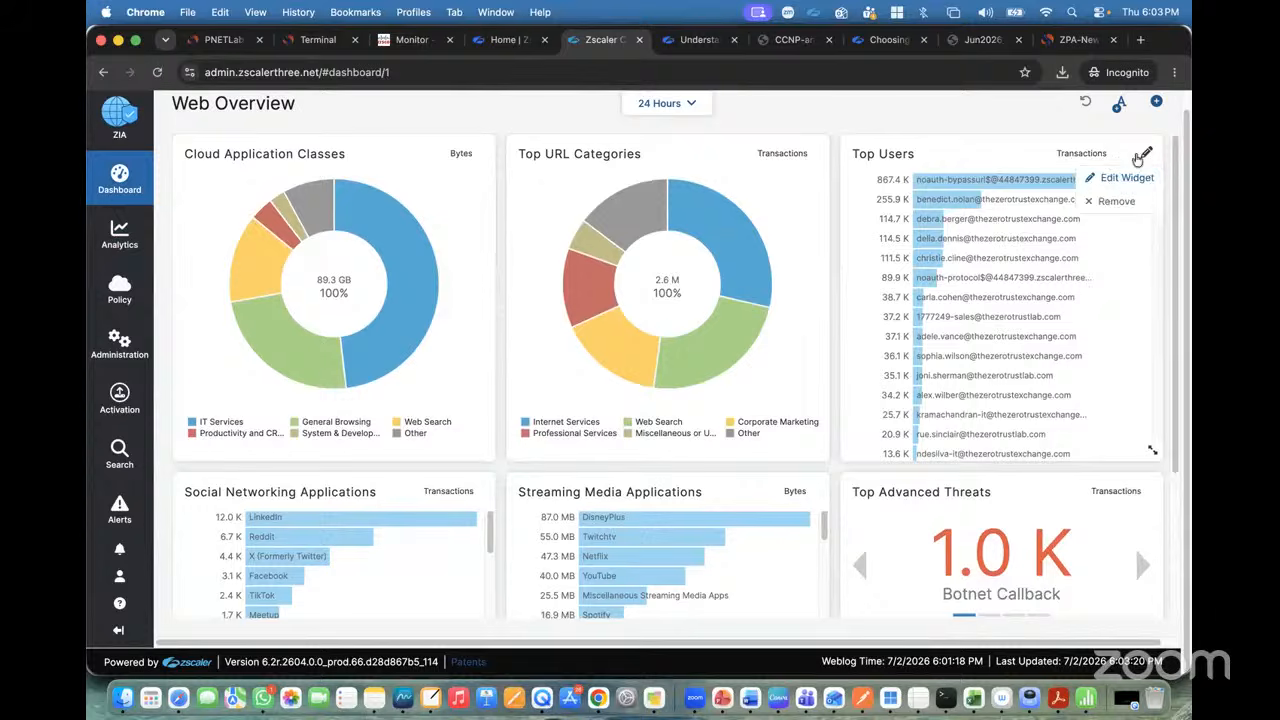
click(1120, 201)
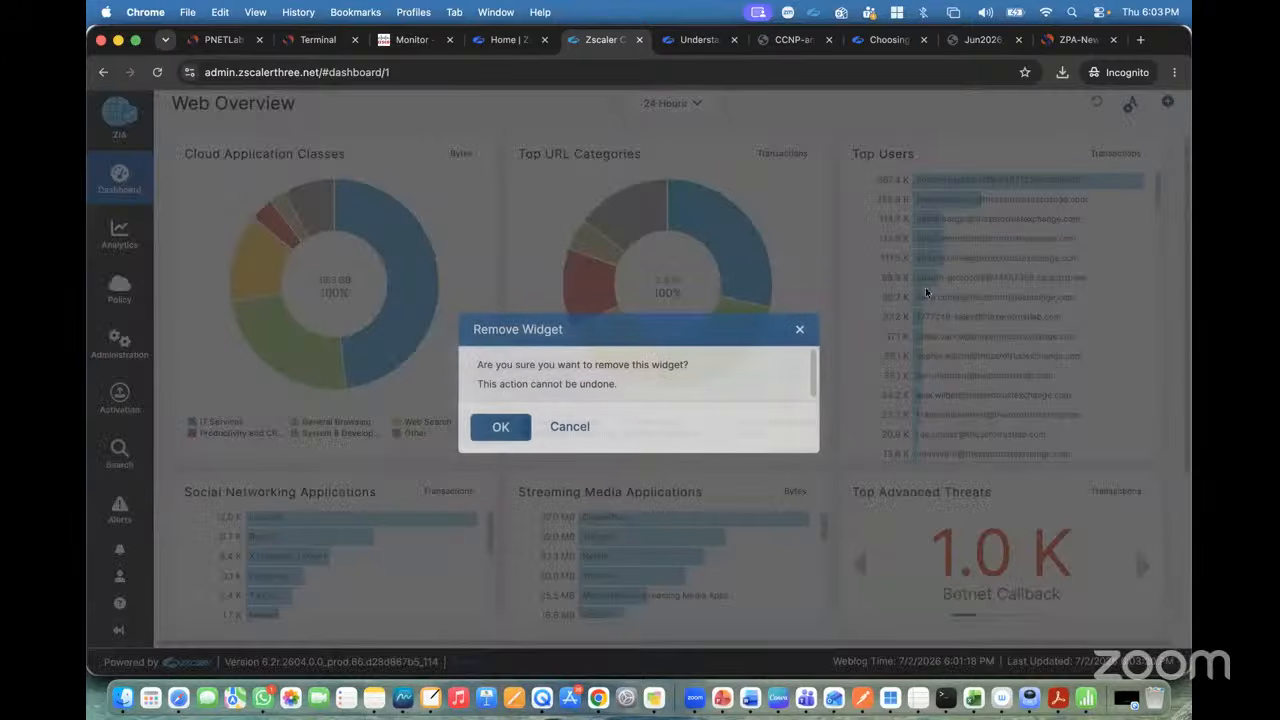
click(524, 427)
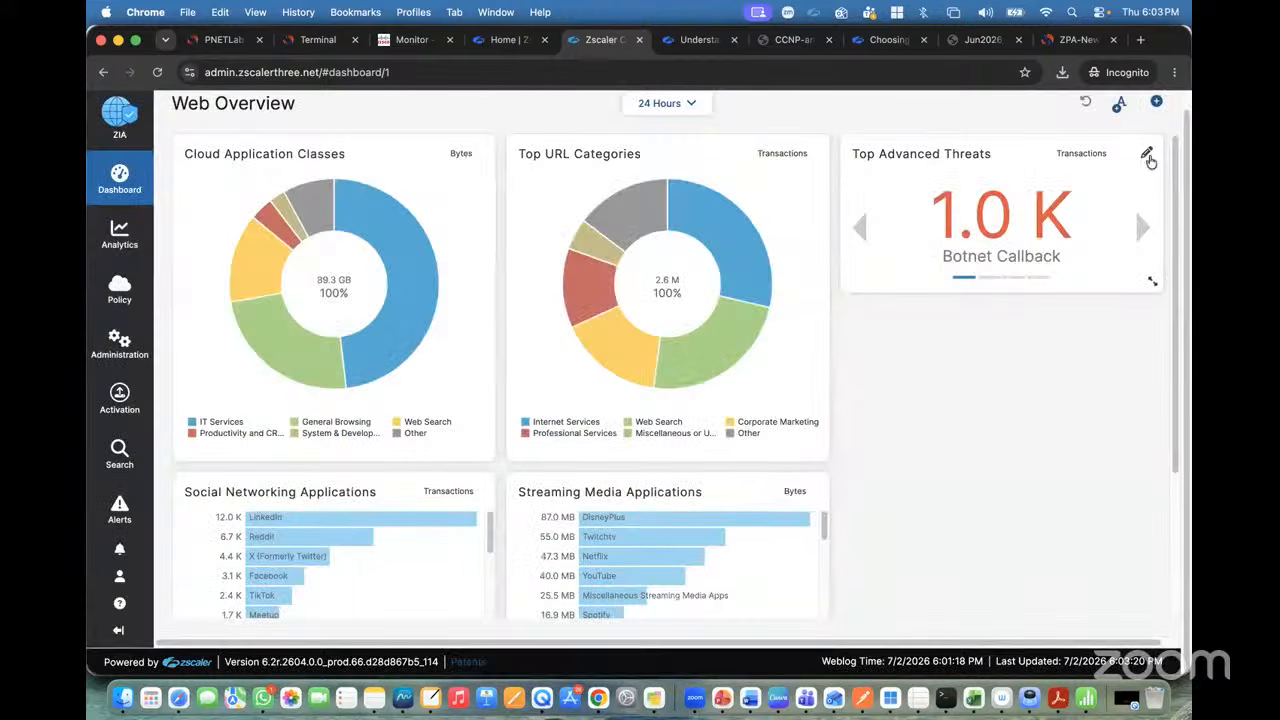
Remove the Top Advanced Threats widget from the Web Overview dashboard.
click(1146, 154)
click(1114, 201)
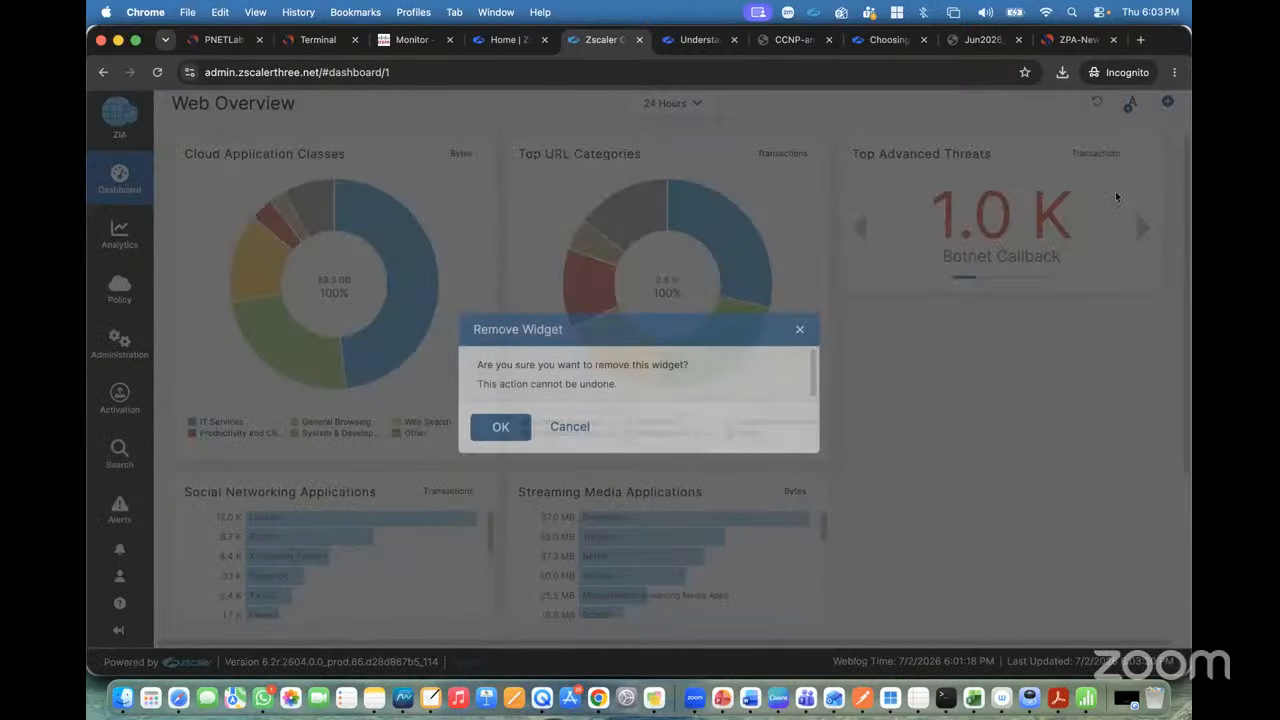
click(501, 428)
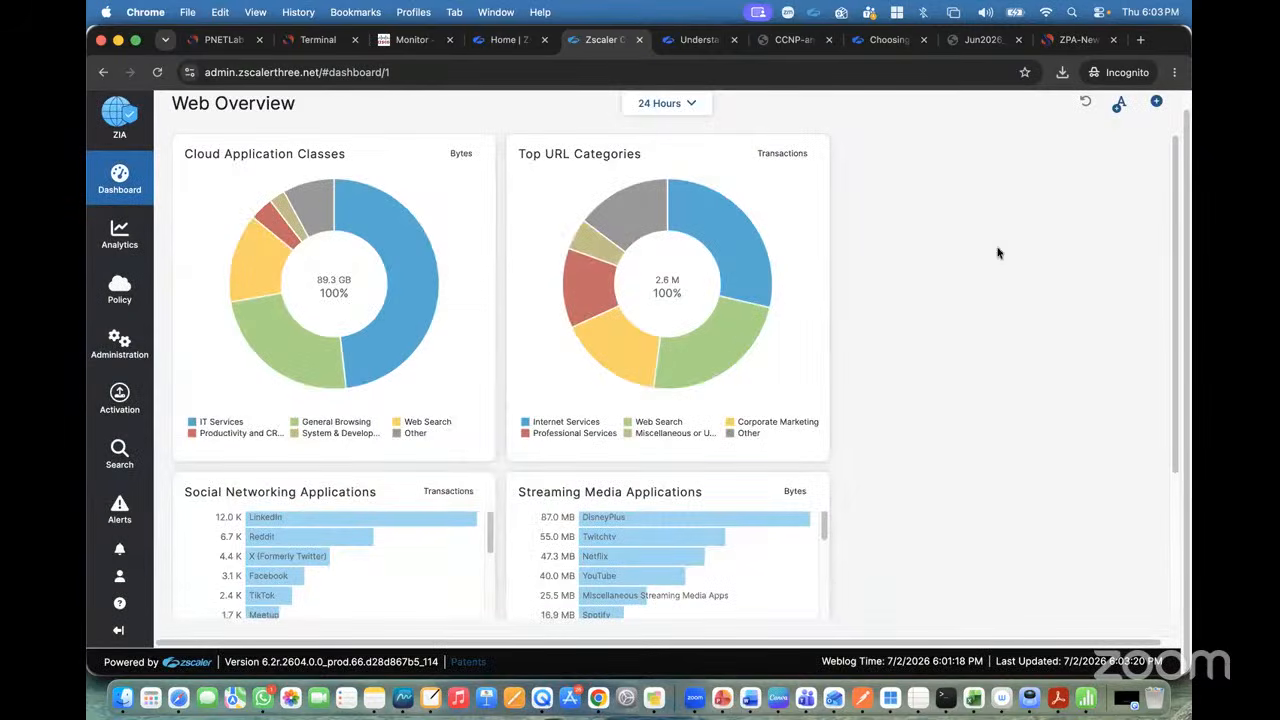
Add a Firewall widget titled Firewall-Logs as a pie chart of Overall Traffic in Bytes.
click(1159, 102)
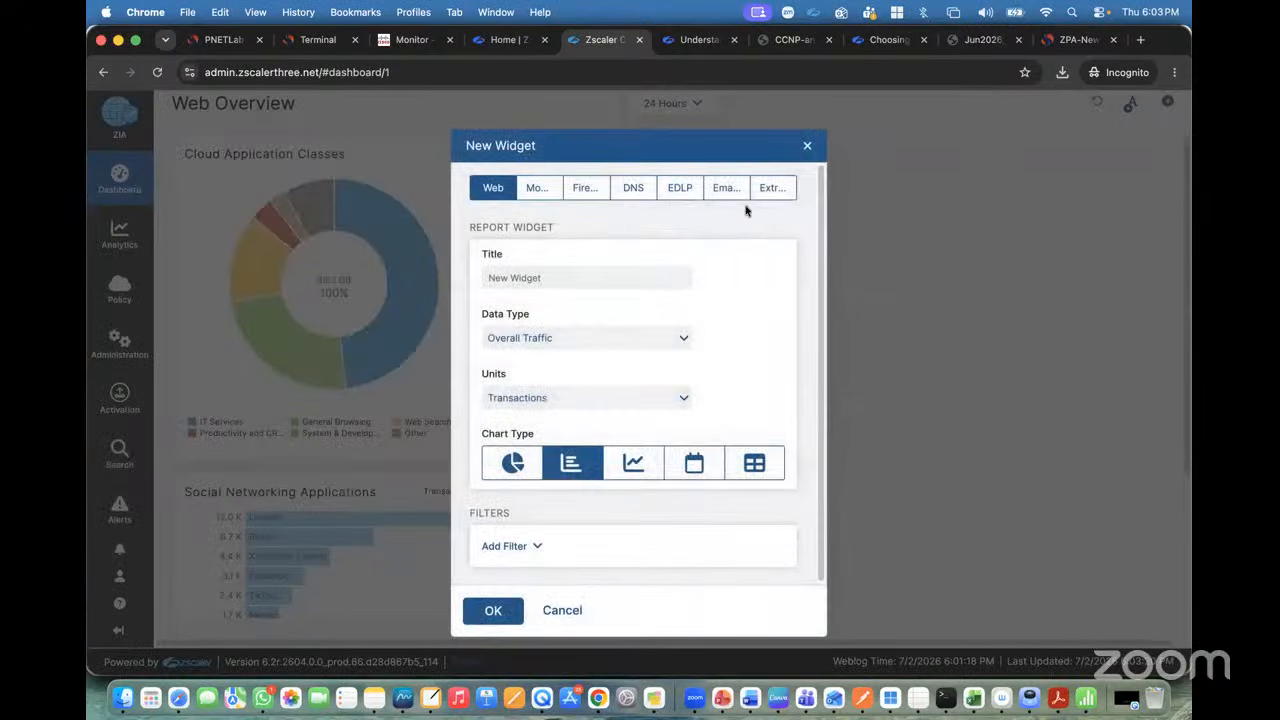
click(585, 190)
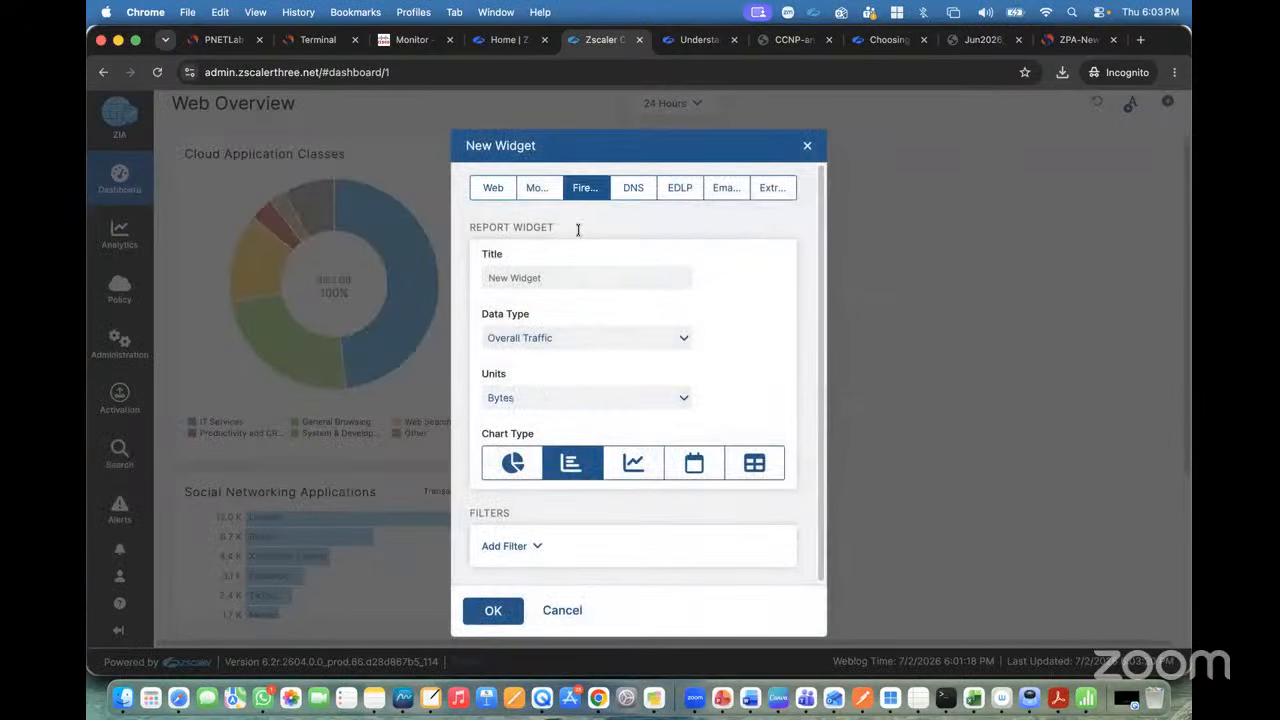
triple_click(566, 278)
text(Firewall-Logs)
click(512, 460)
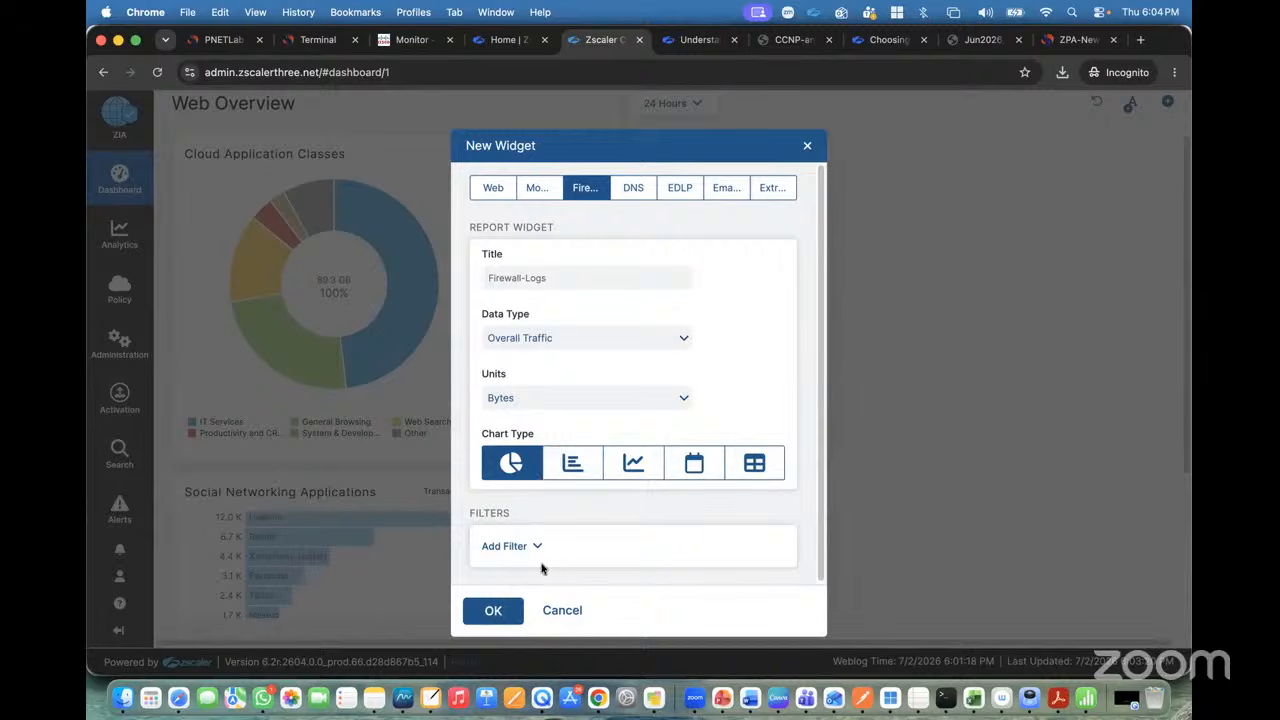
click(510, 612)
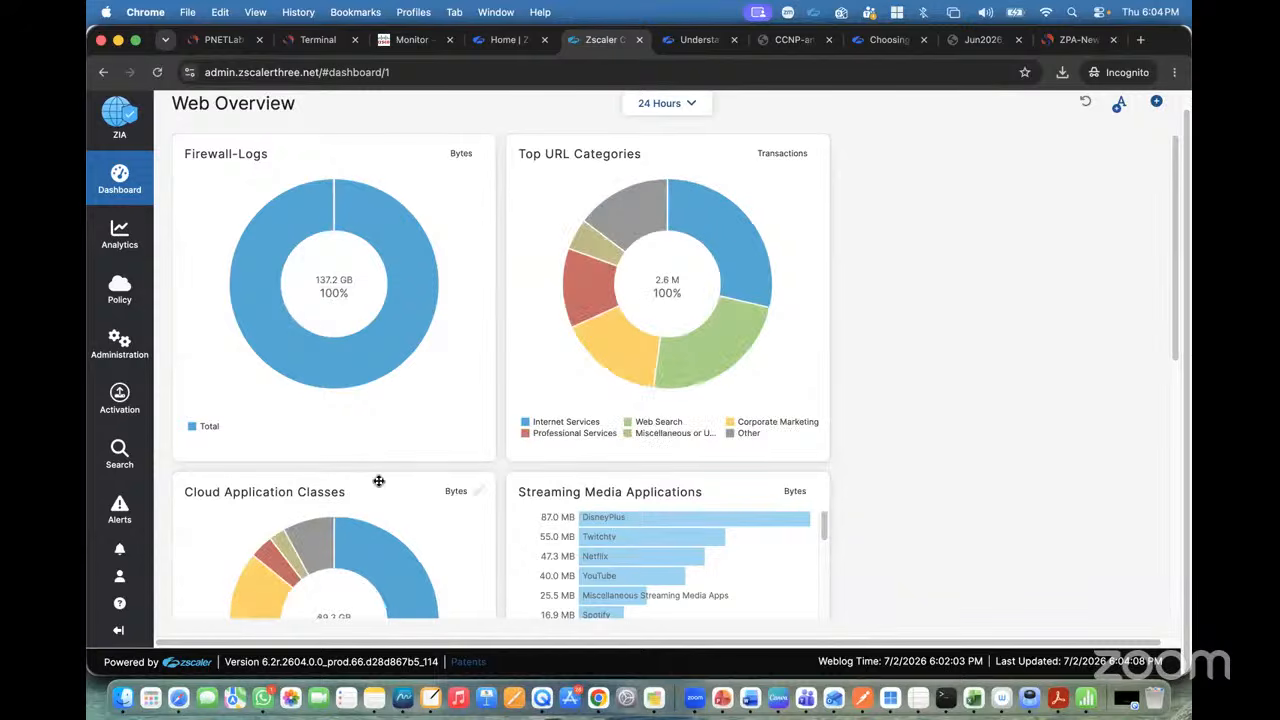
Move the Top URL Categories widget to the empty third column and review the rearranged dashboard.
drag(792, 150, 1045, 140)
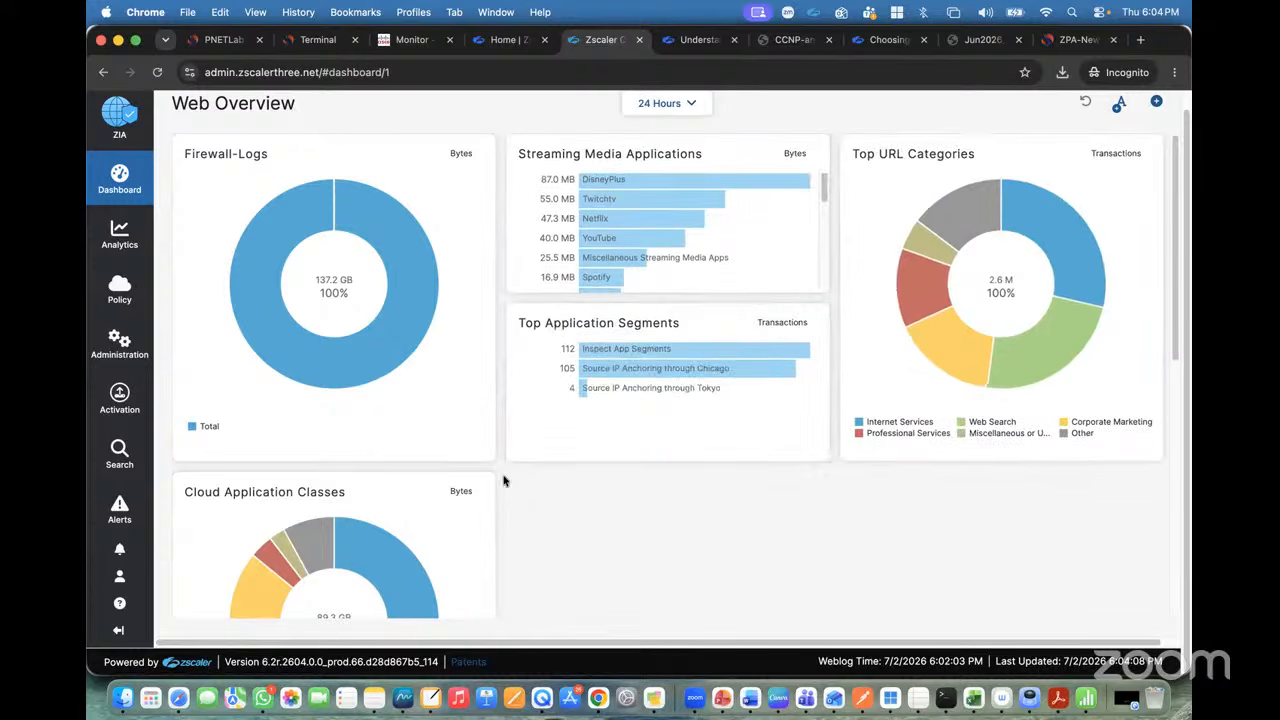
scroll(451, 484, down, 3)
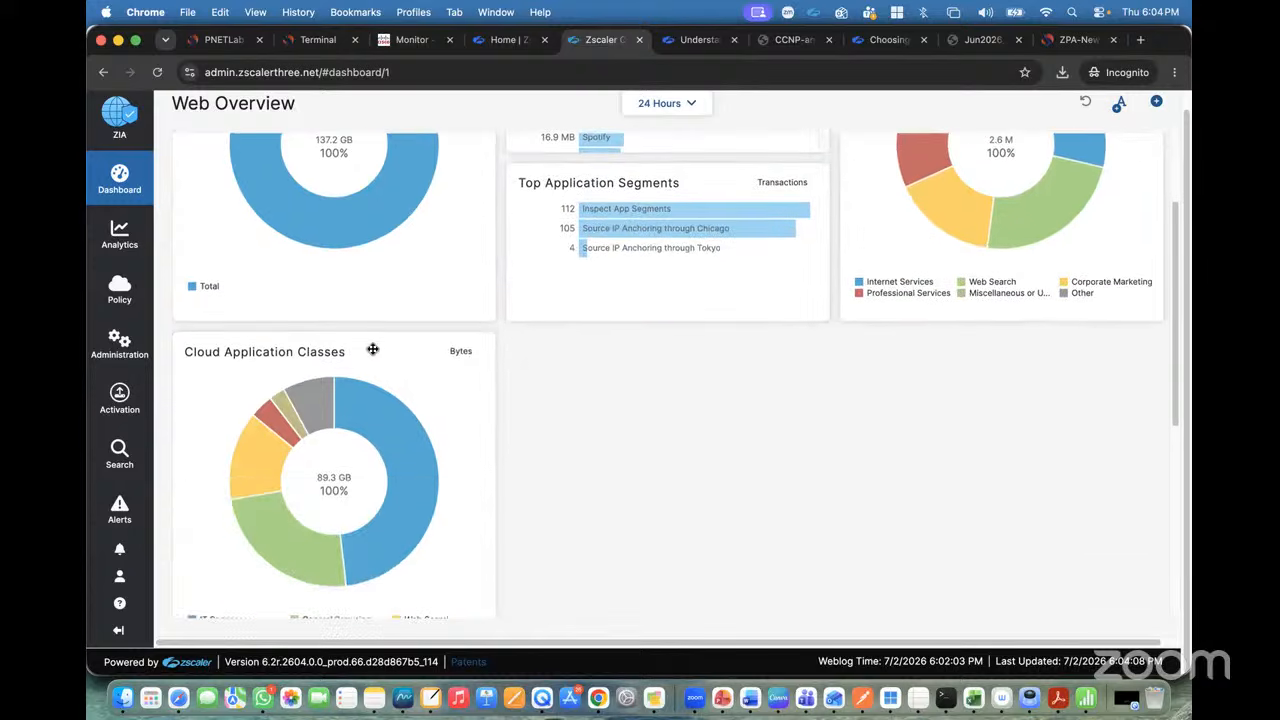
scroll(377, 331, down, 5)
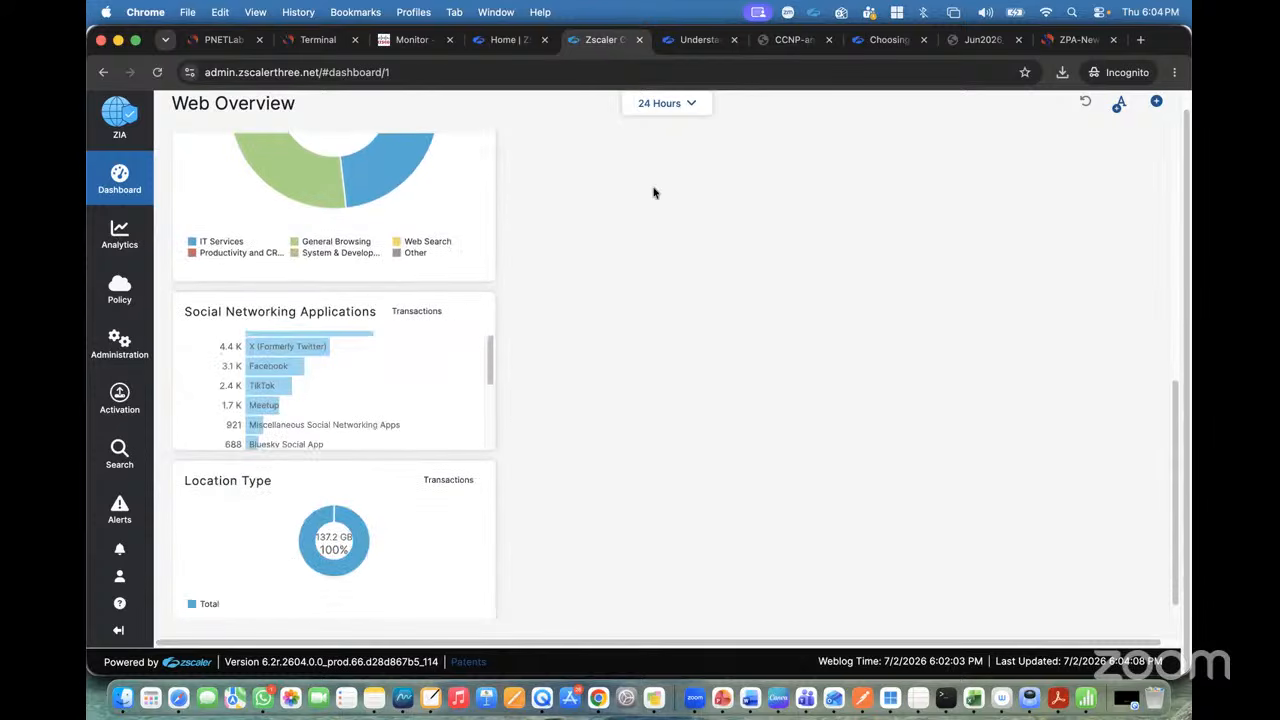
Move the Social Networking Applications and Location Type widgets to the middle column, beside Cloud Application Classes, and review the layout.
drag(391, 300, 735, 150)
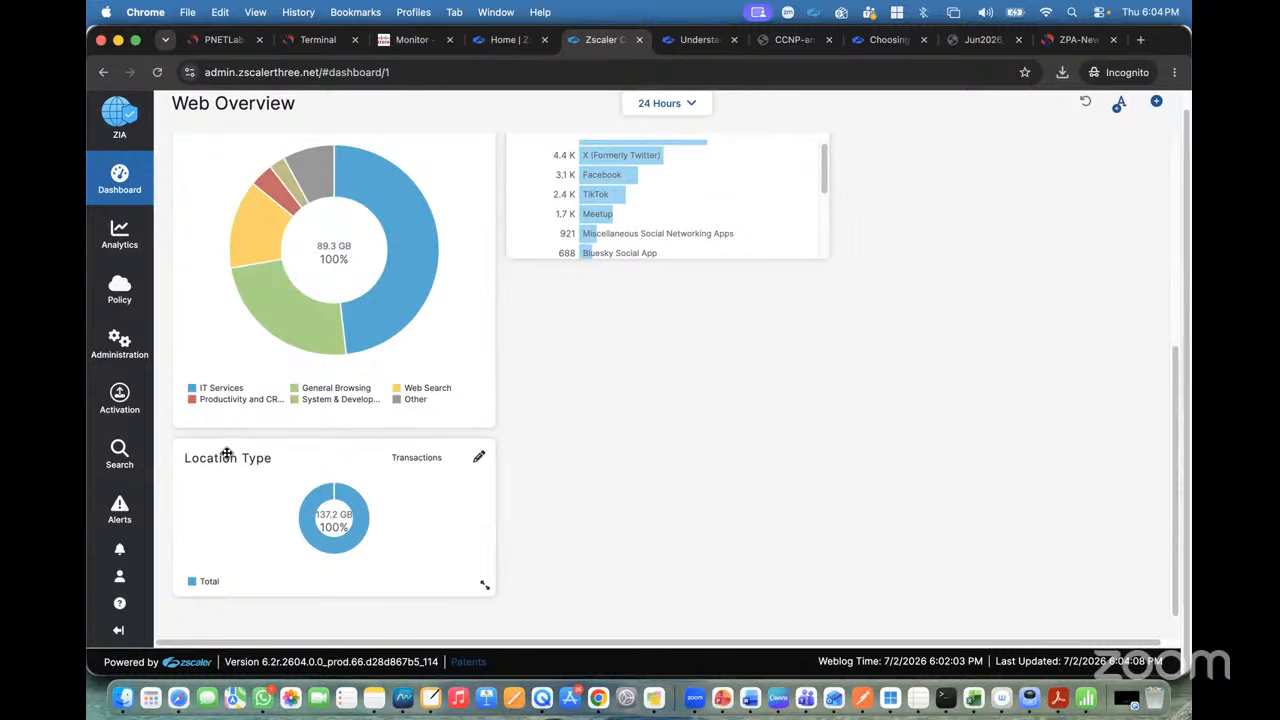
drag(372, 454, 513, 300)
scroll(346, 440, up, 2)
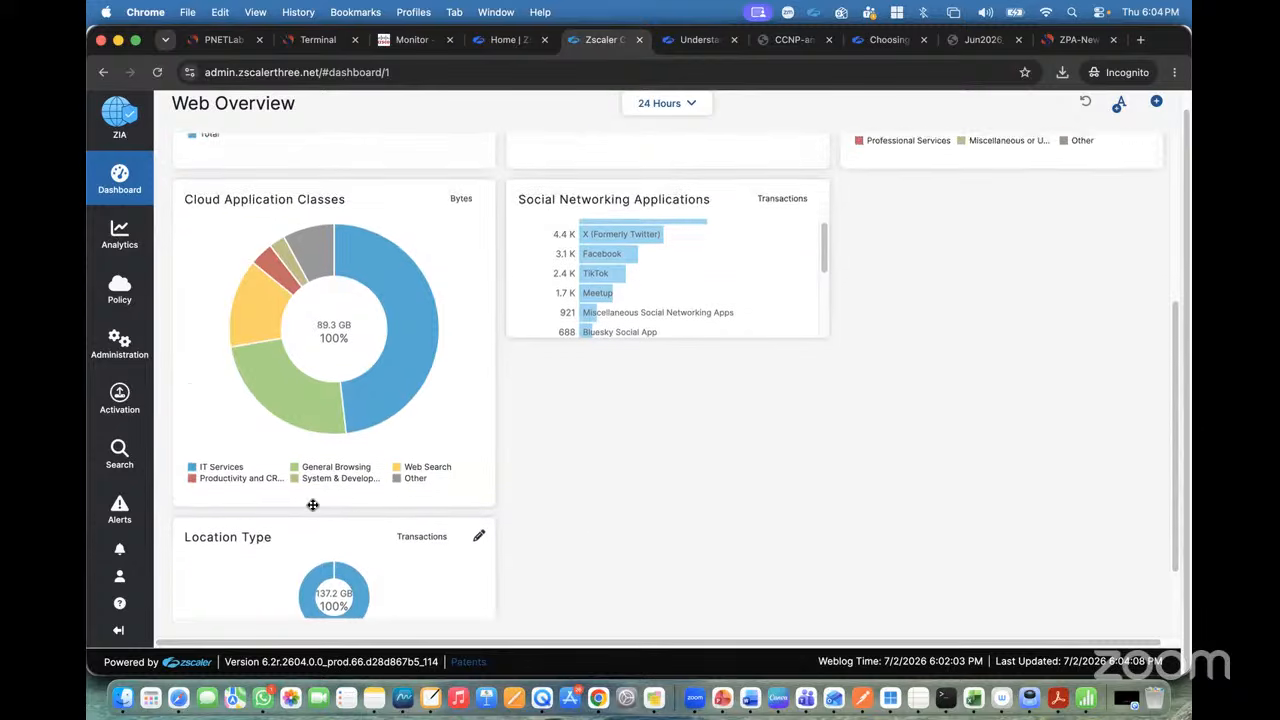
scroll(886, 277, up, 5)
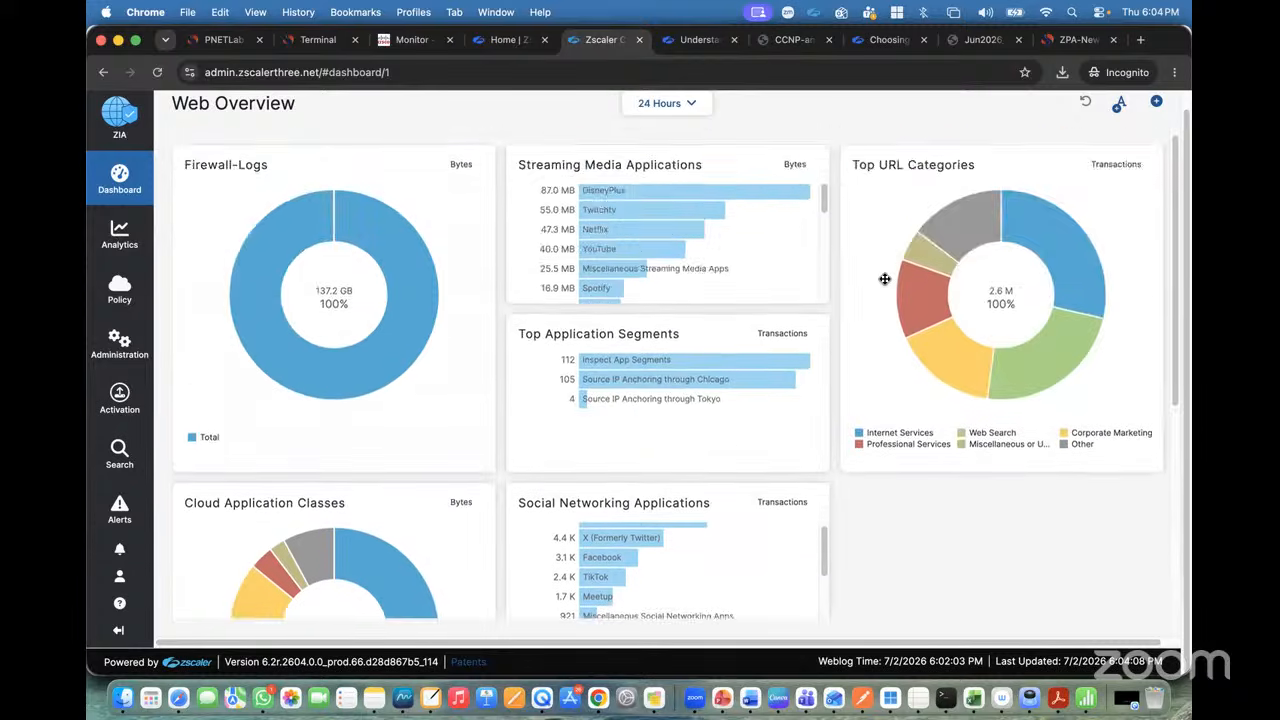
scroll(886, 277, down, 7)
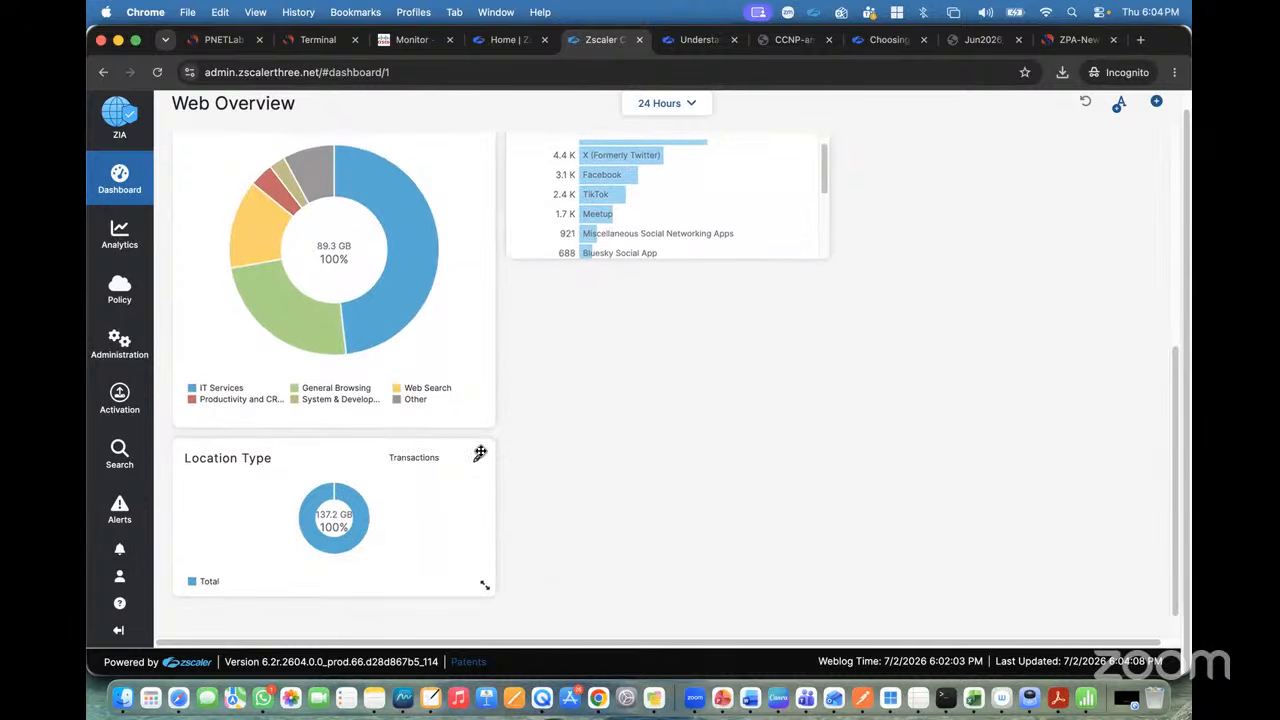
drag(484, 588, 666, 430)
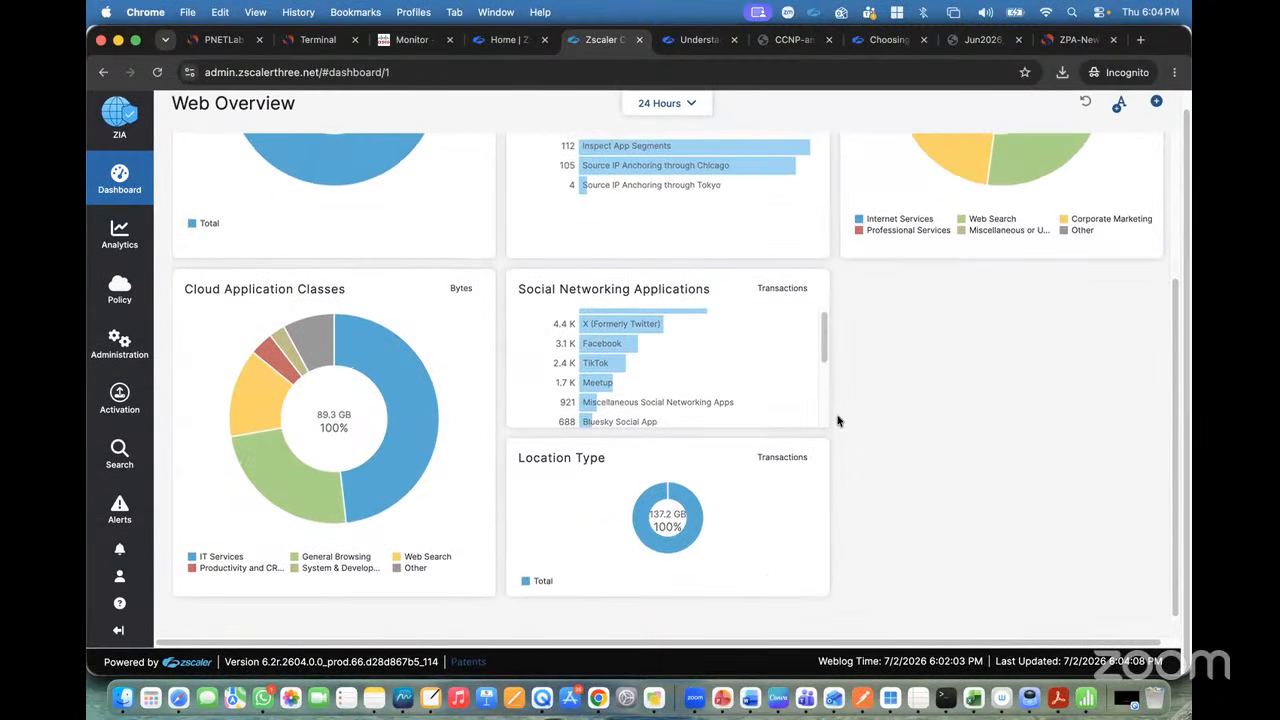
scroll(838, 420, up, 4)
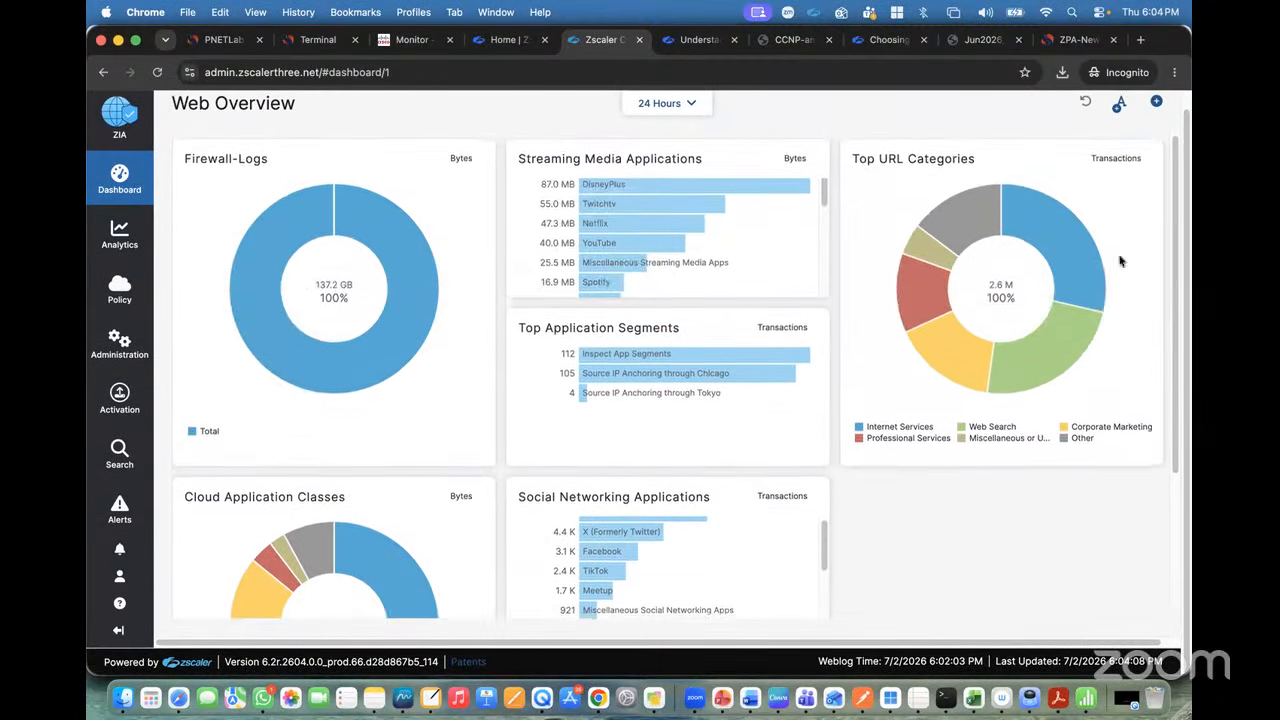
Add a Web widget titled Web-Logs showing Overall Traffic in Bytes as a bar chart.
click(1157, 104)
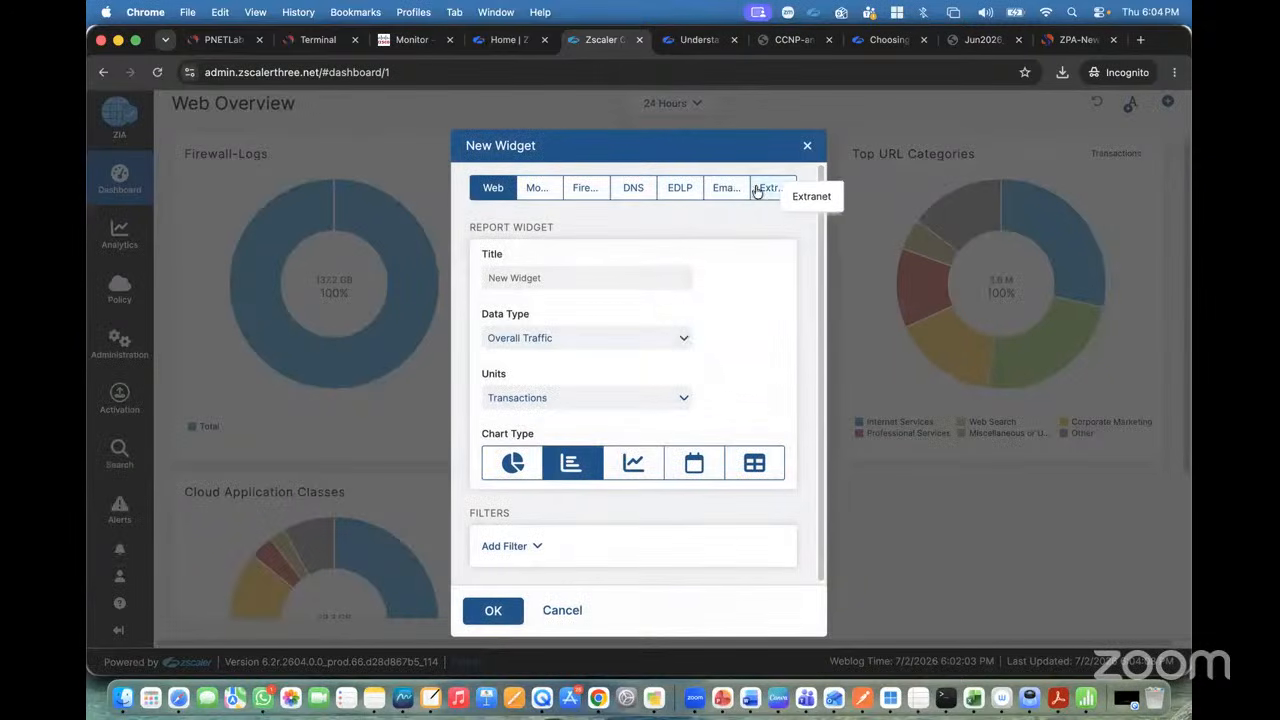
click(772, 192)
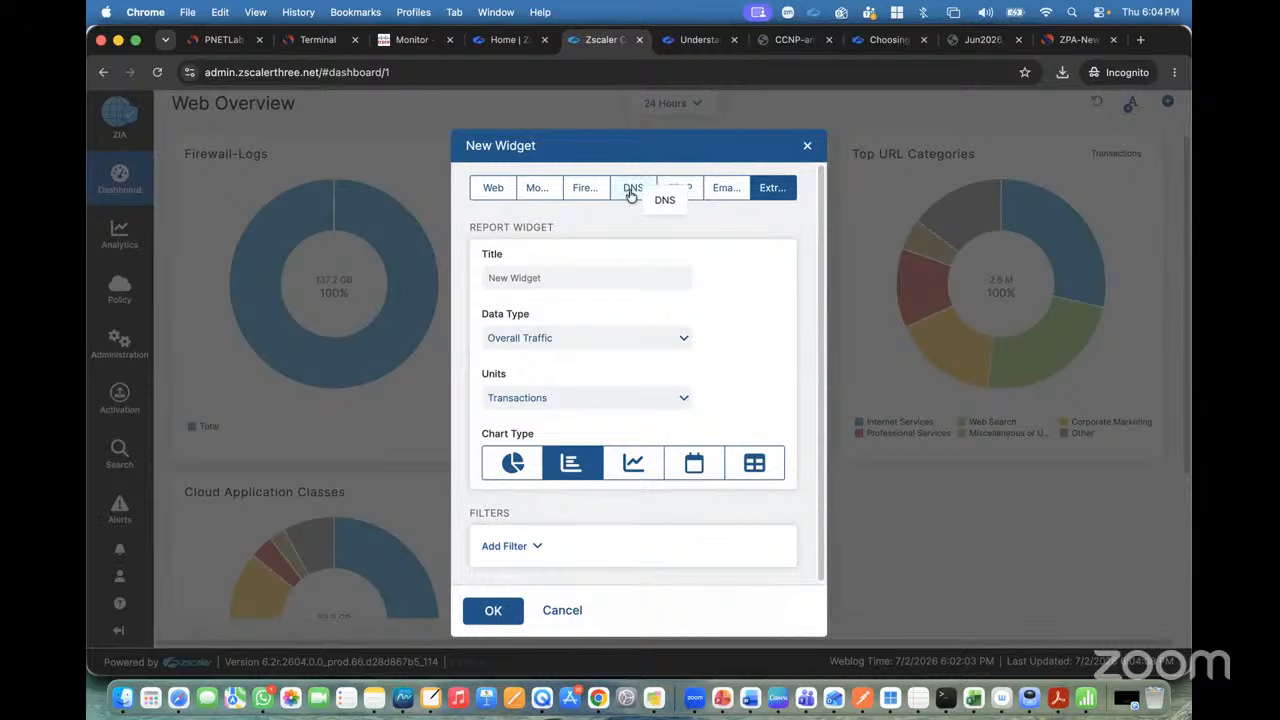
click(487, 194)
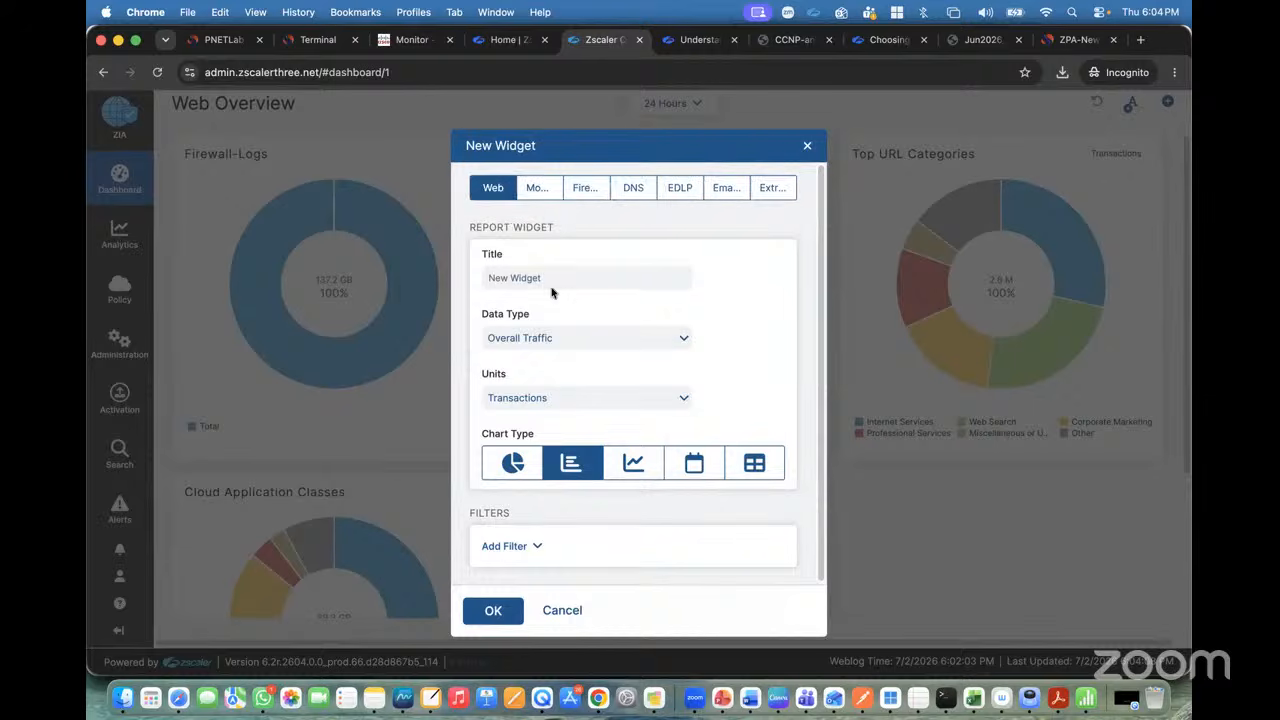
click(578, 407)
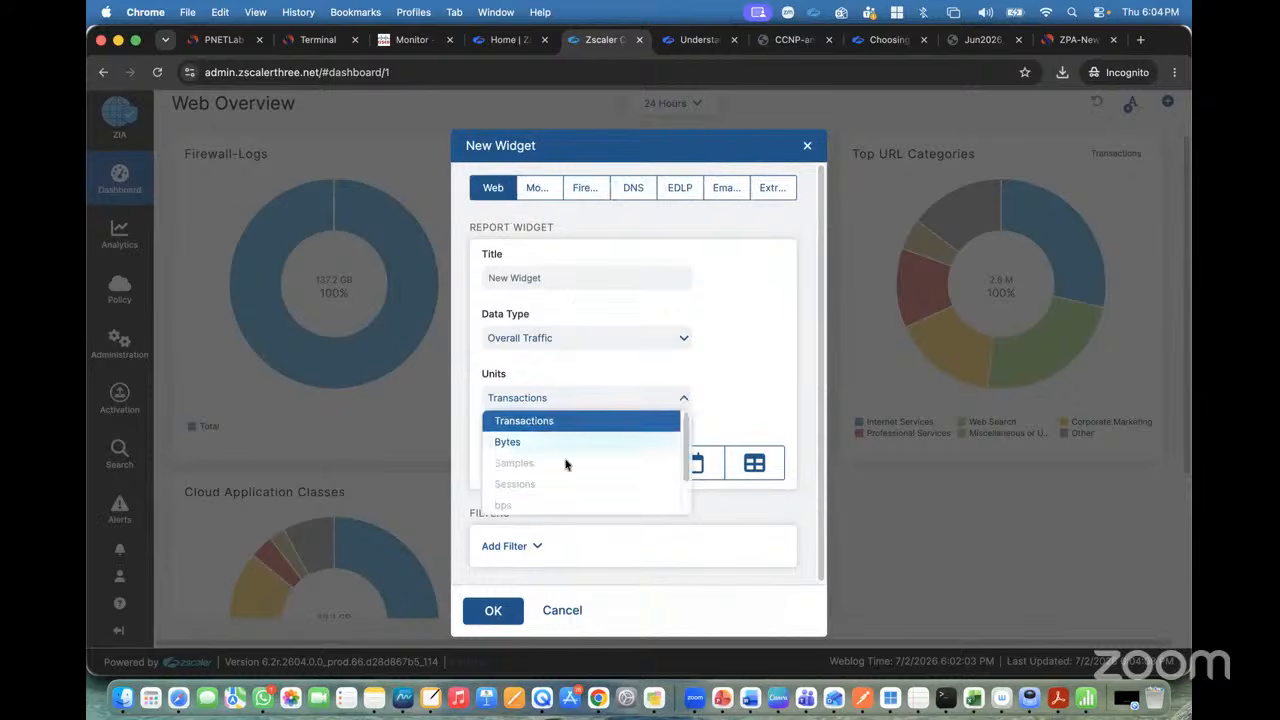
click(528, 446)
scroll(600, 392, down, 1)
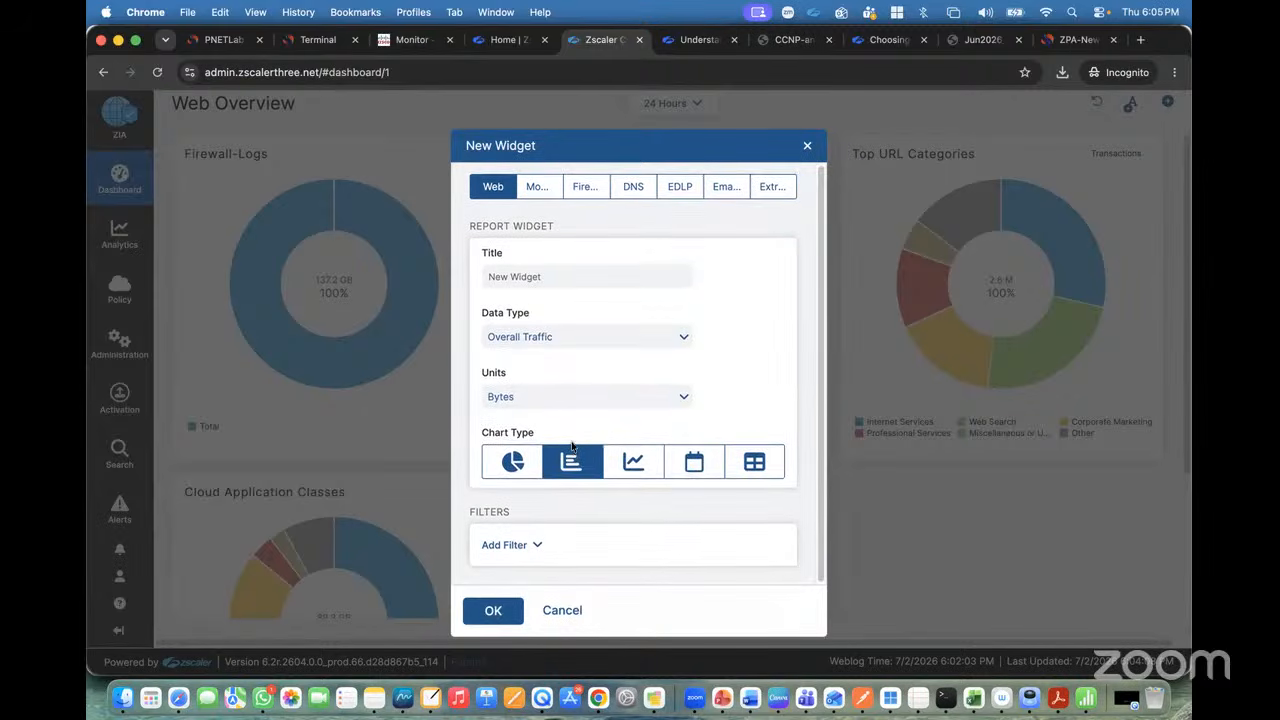
scroll(589, 363, up, 1)
drag(549, 275, 465, 281)
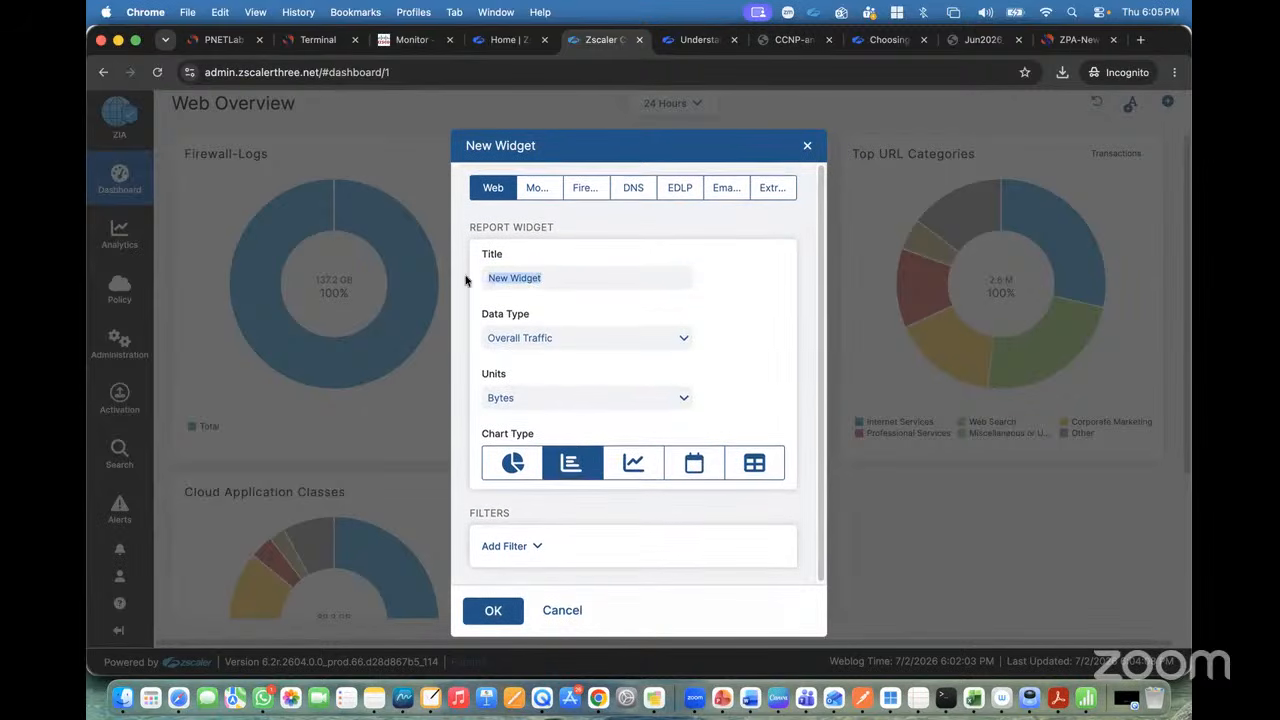
text(Web-Logs)
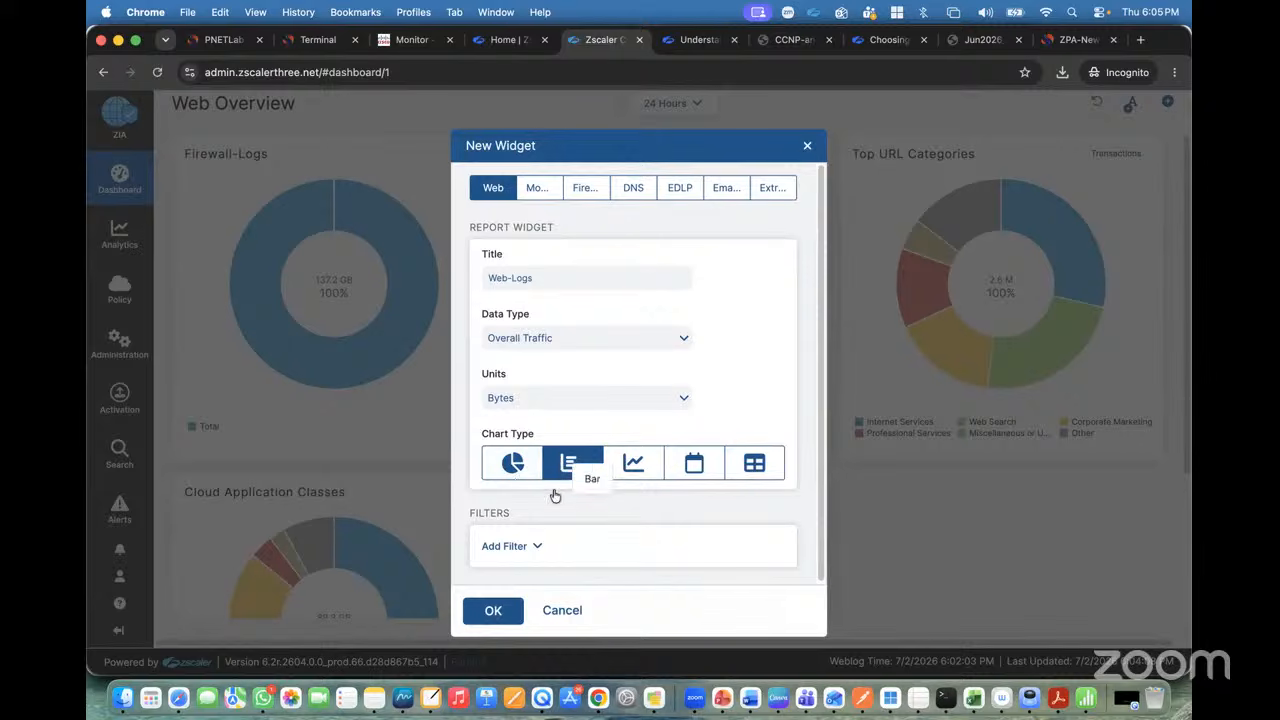
click(485, 612)
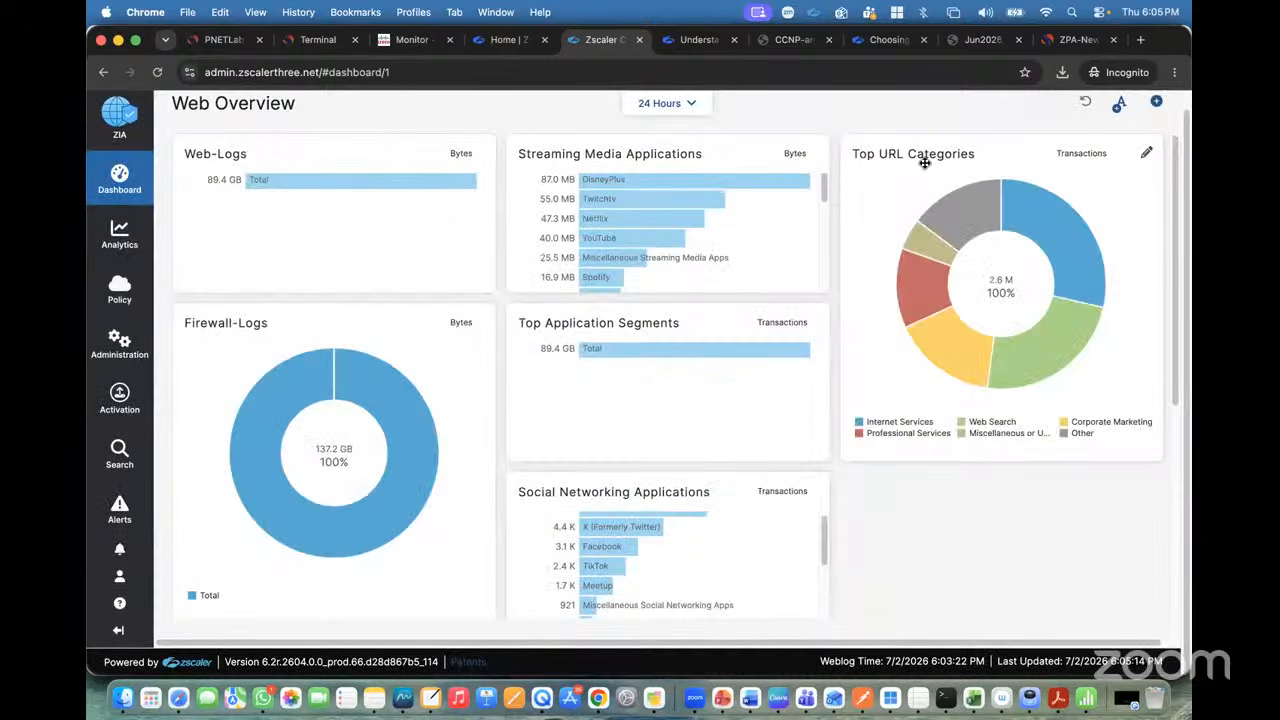
Remove the Web-Logs widget from the Web Overview dashboard.
click(466, 178)
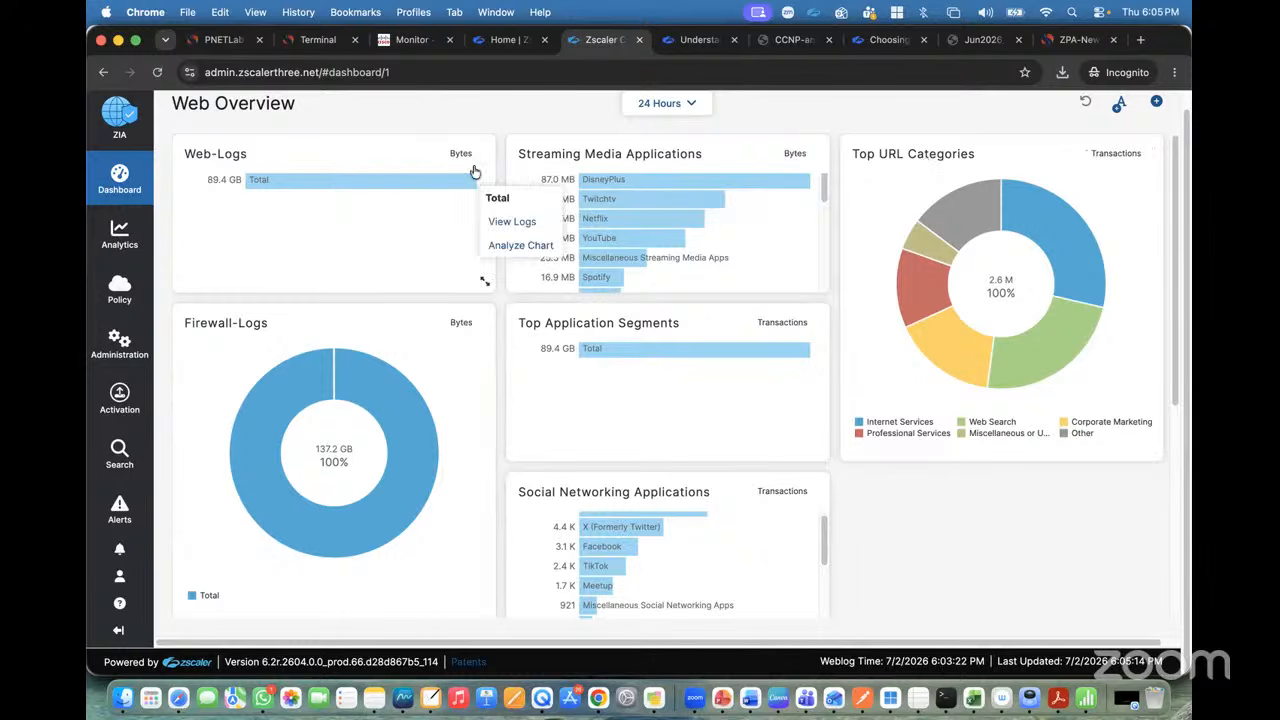
click(480, 157)
click(456, 205)
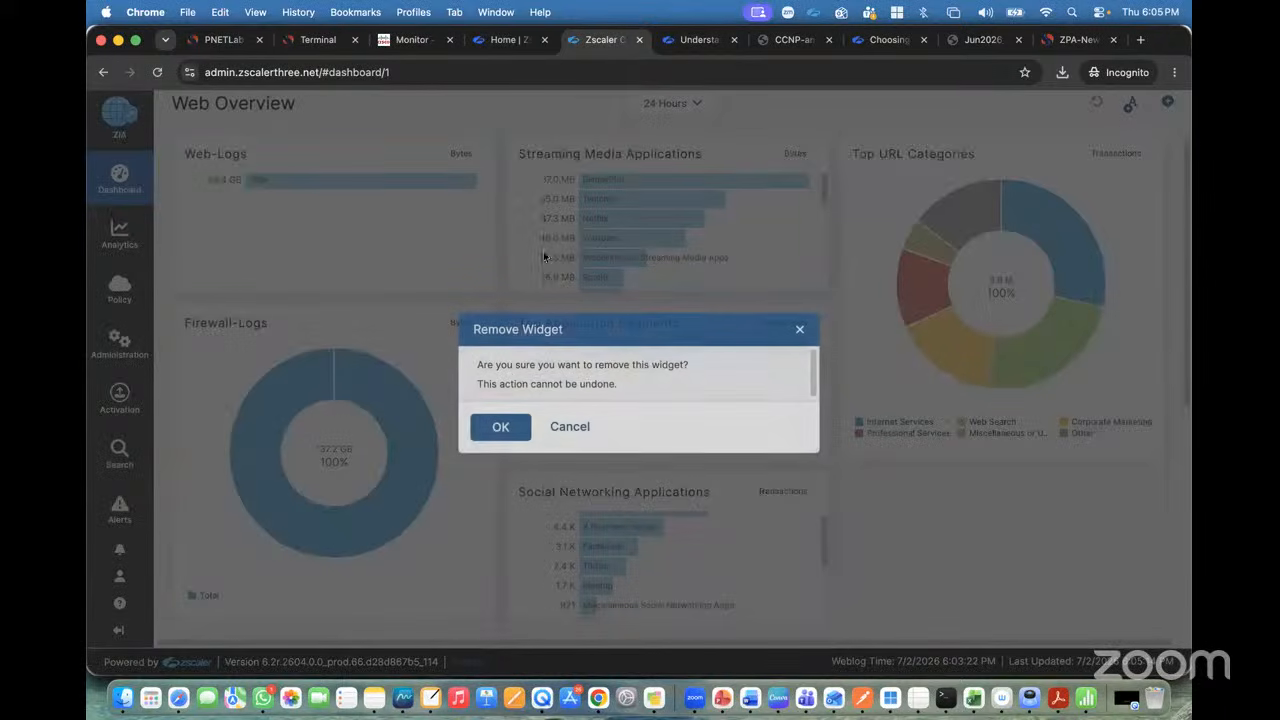
click(497, 428)
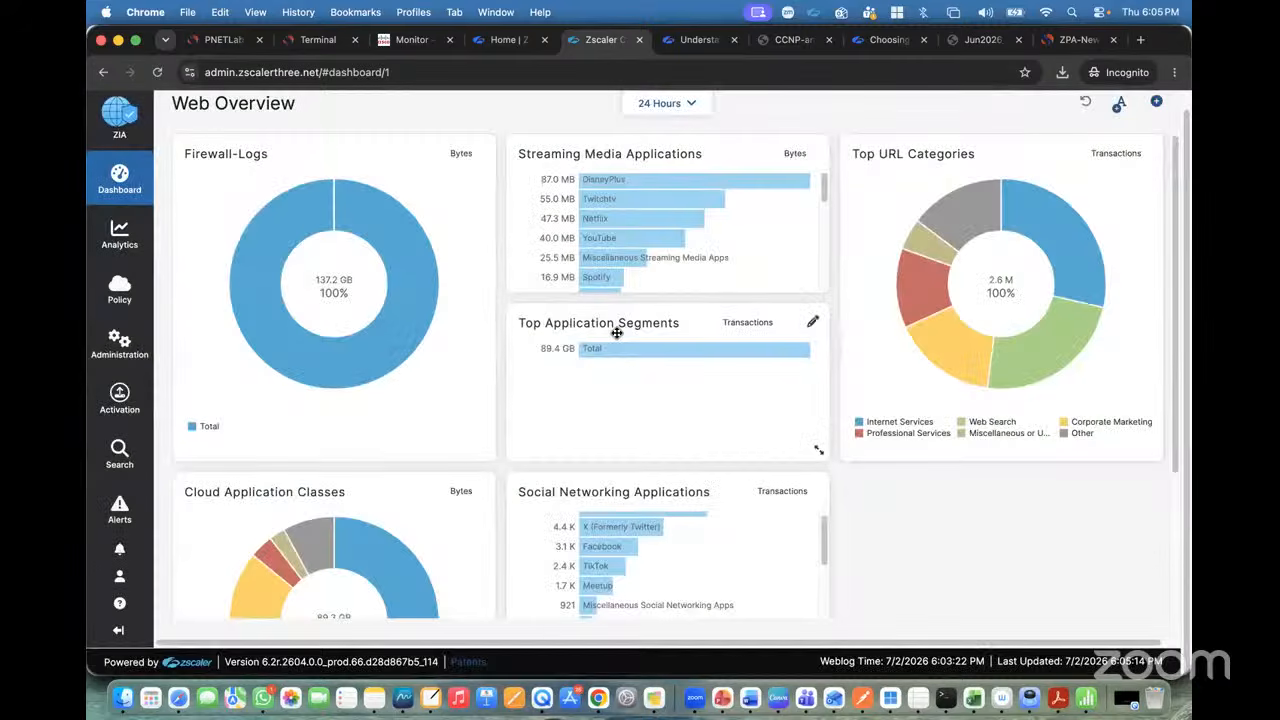
Look through the Reports, SaaS Security and Insights entries under Analytics and open Web Insights.
mouse_move(120, 238)
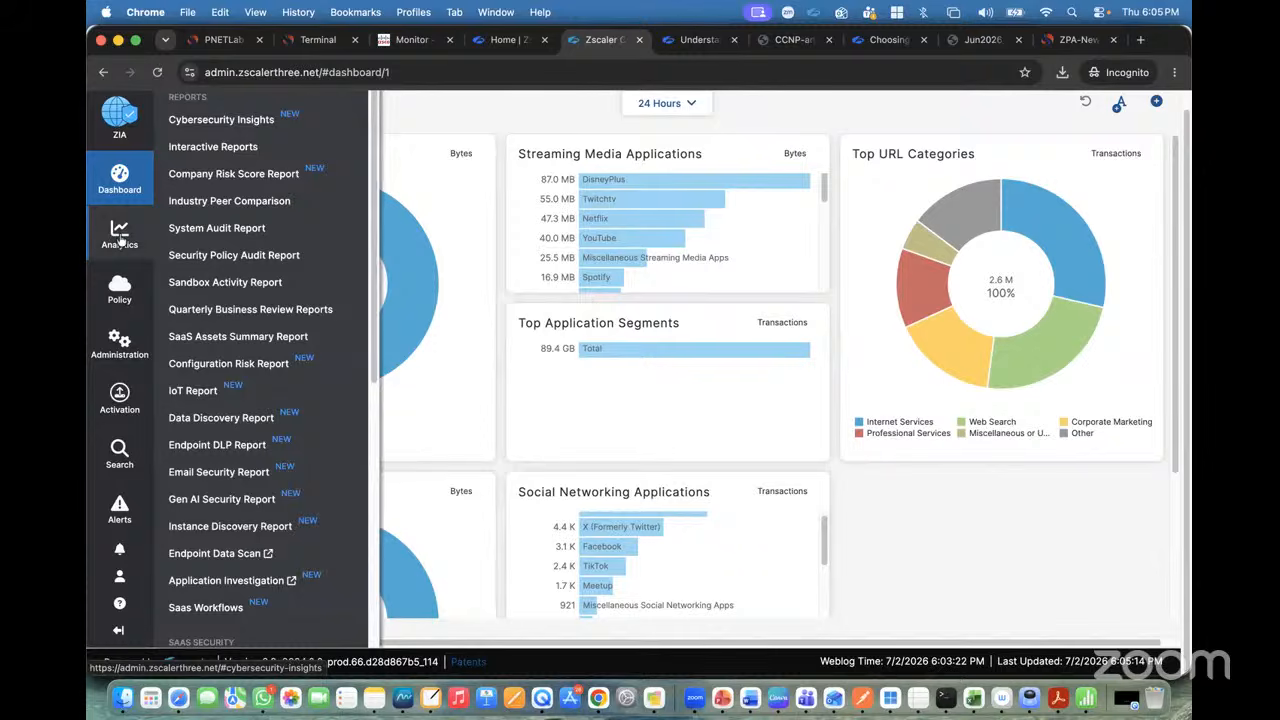
click(119, 238)
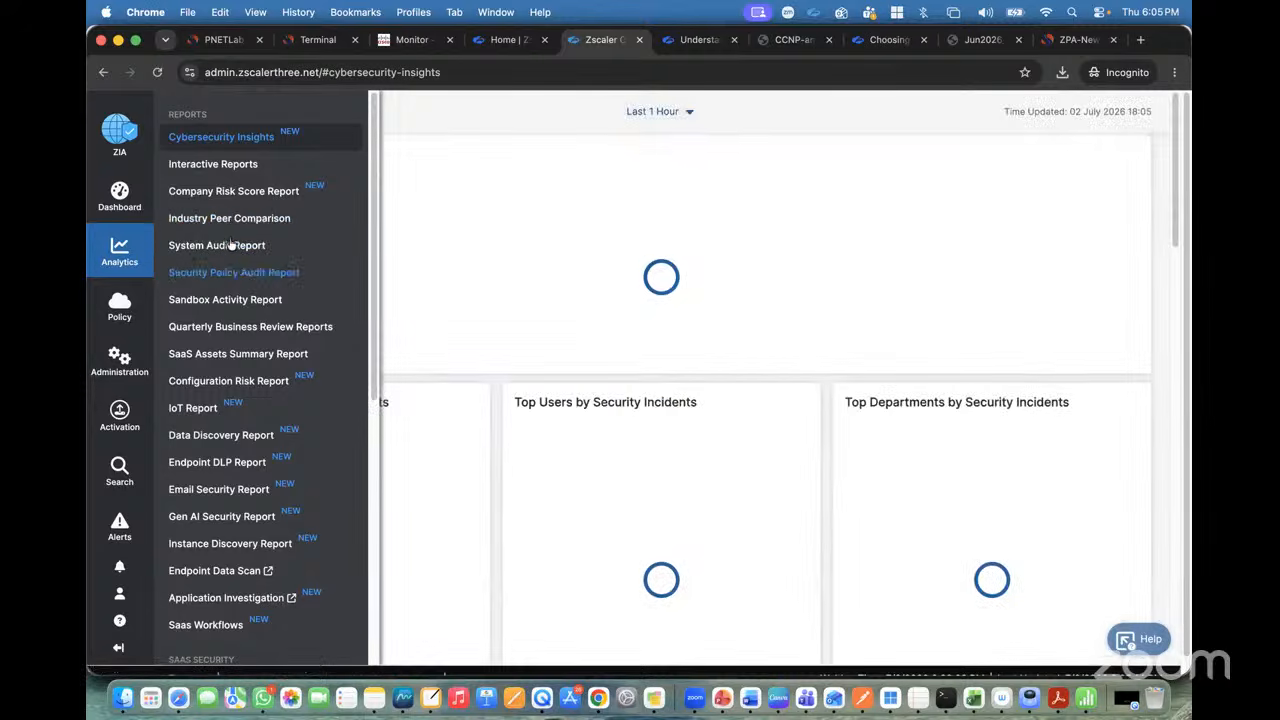
scroll(242, 350, down, 8)
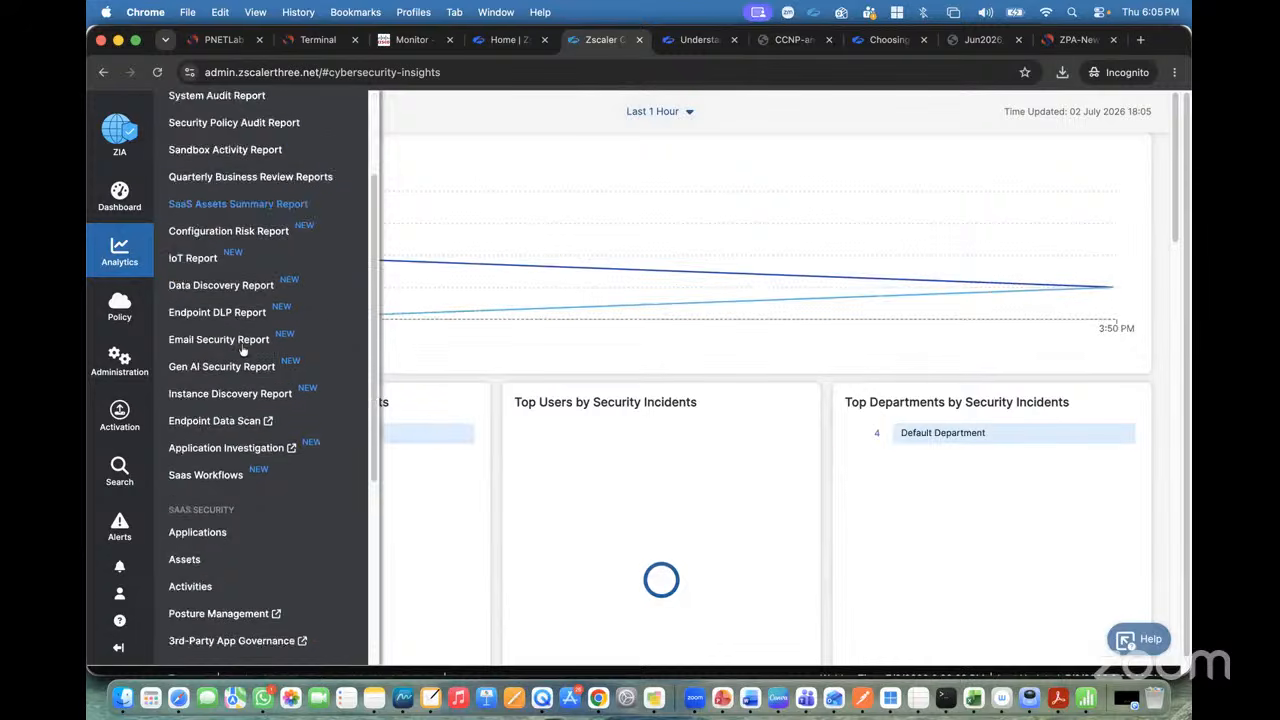
scroll(242, 350, down, 1)
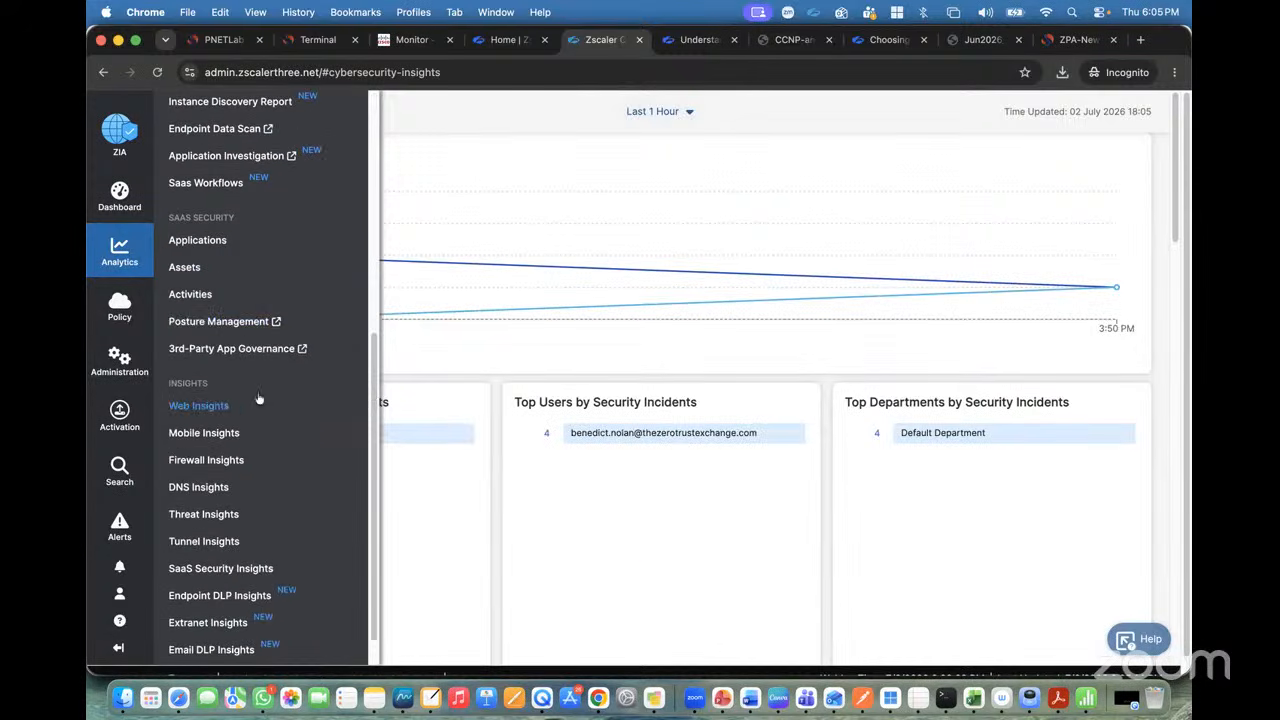
scroll(214, 414, up, 8)
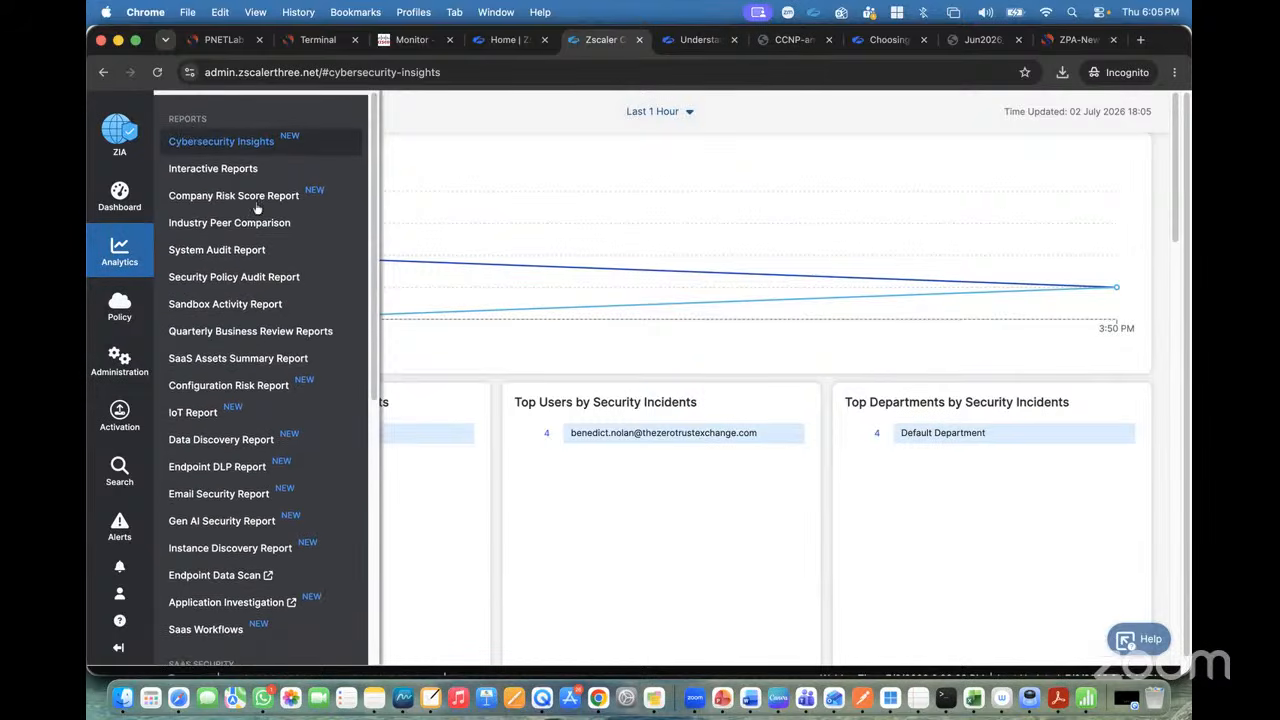
scroll(188, 290, down, 6)
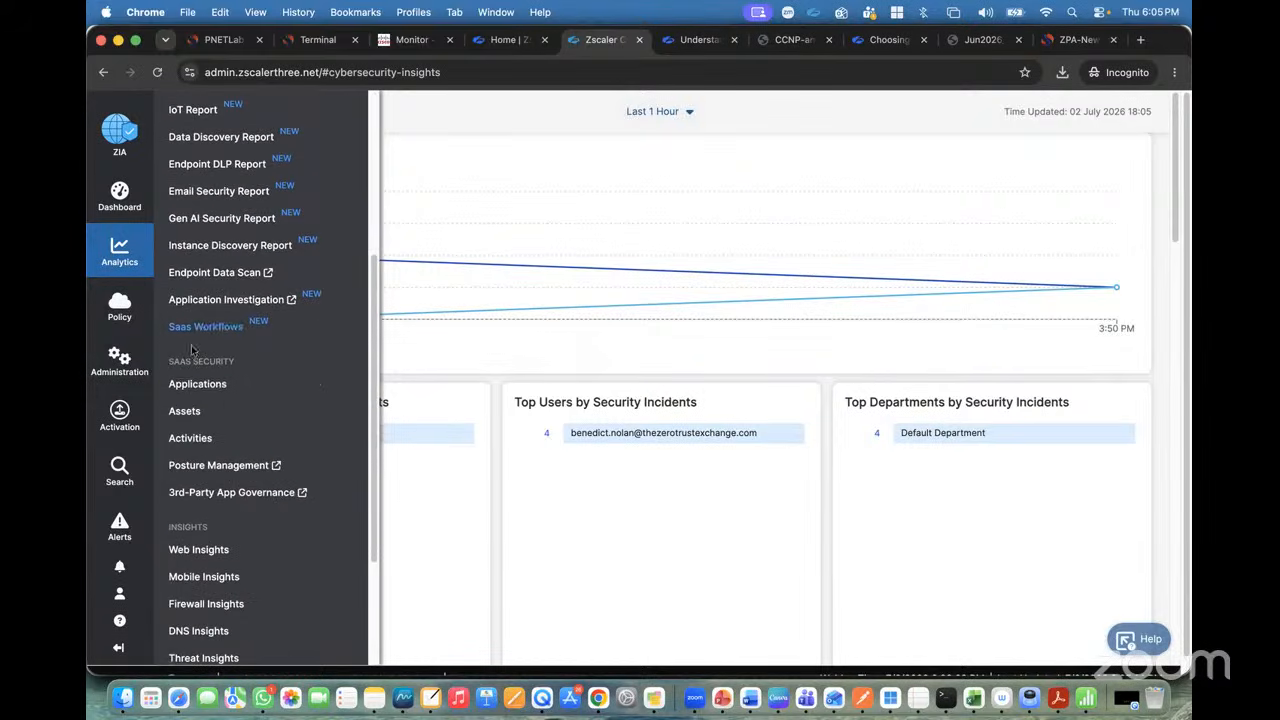
scroll(180, 365, down, 6)
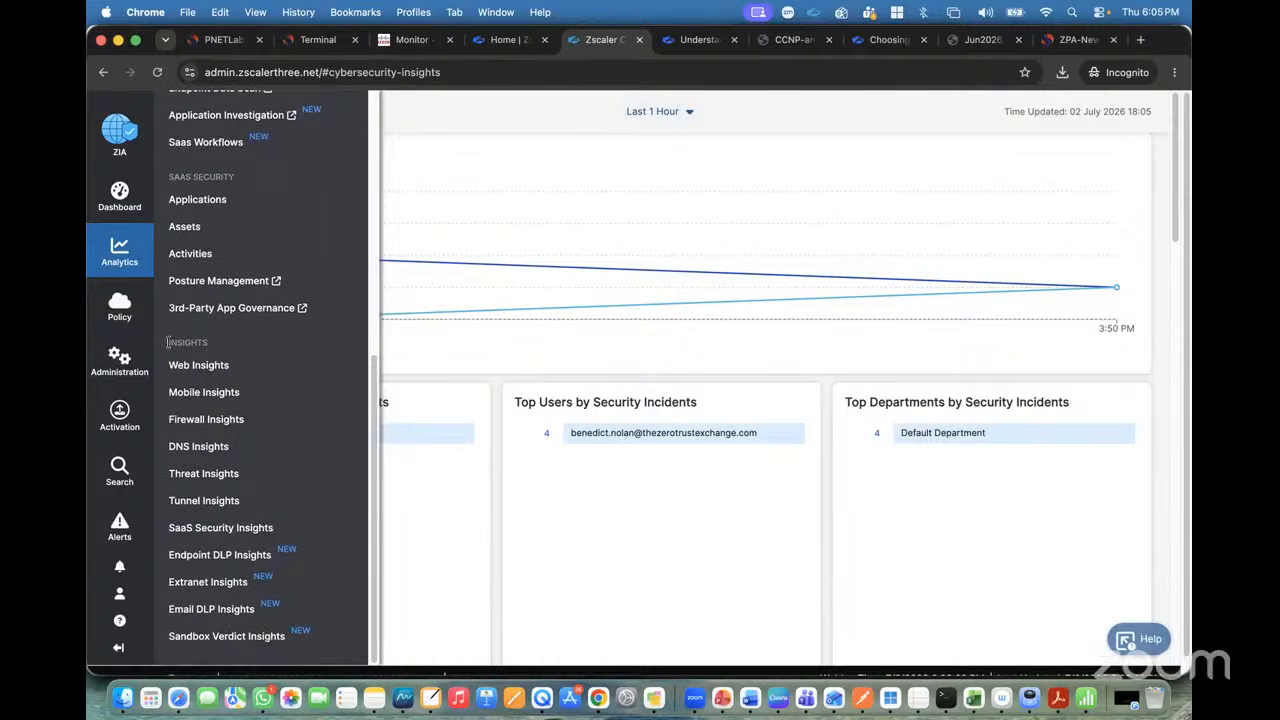
mouse_move(172, 342)
mouse_down()
mouse_move(222, 342)
mouse_move(168, 340)
mouse_up()
click(222, 342)
click(263, 362)
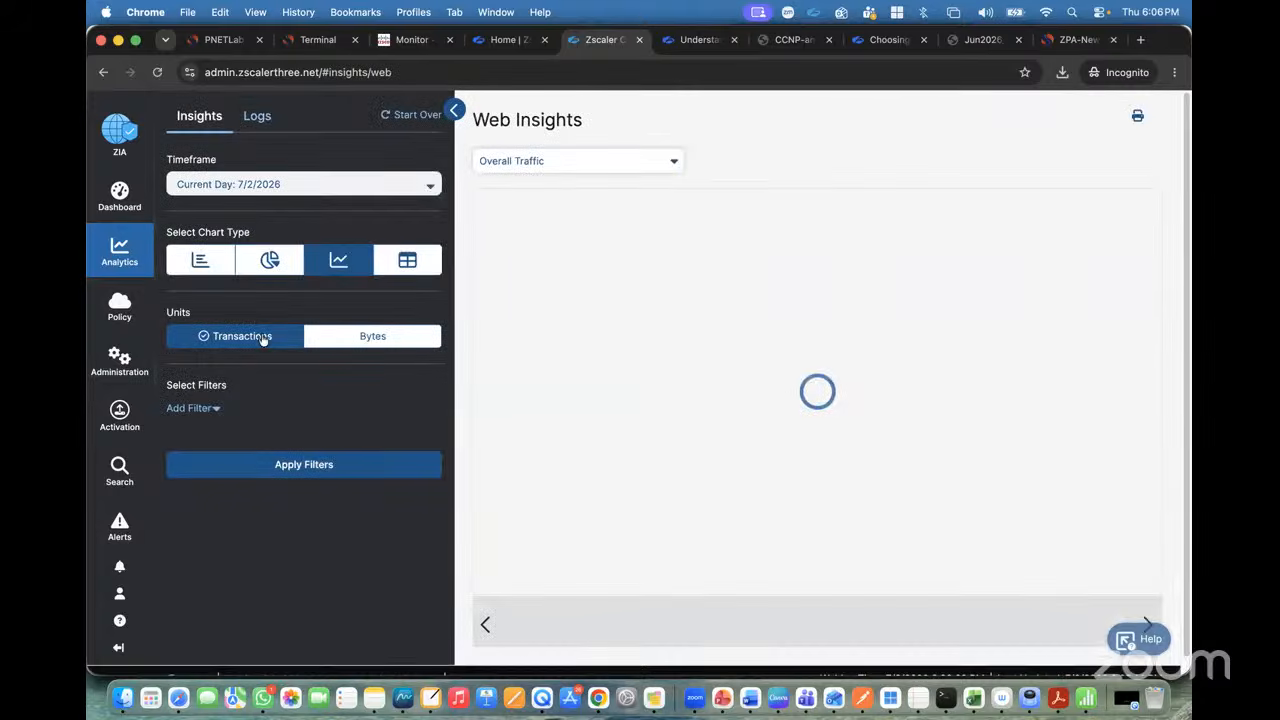
Return to the list of Analytics reports and open Interactive Reports.
click(123, 257)
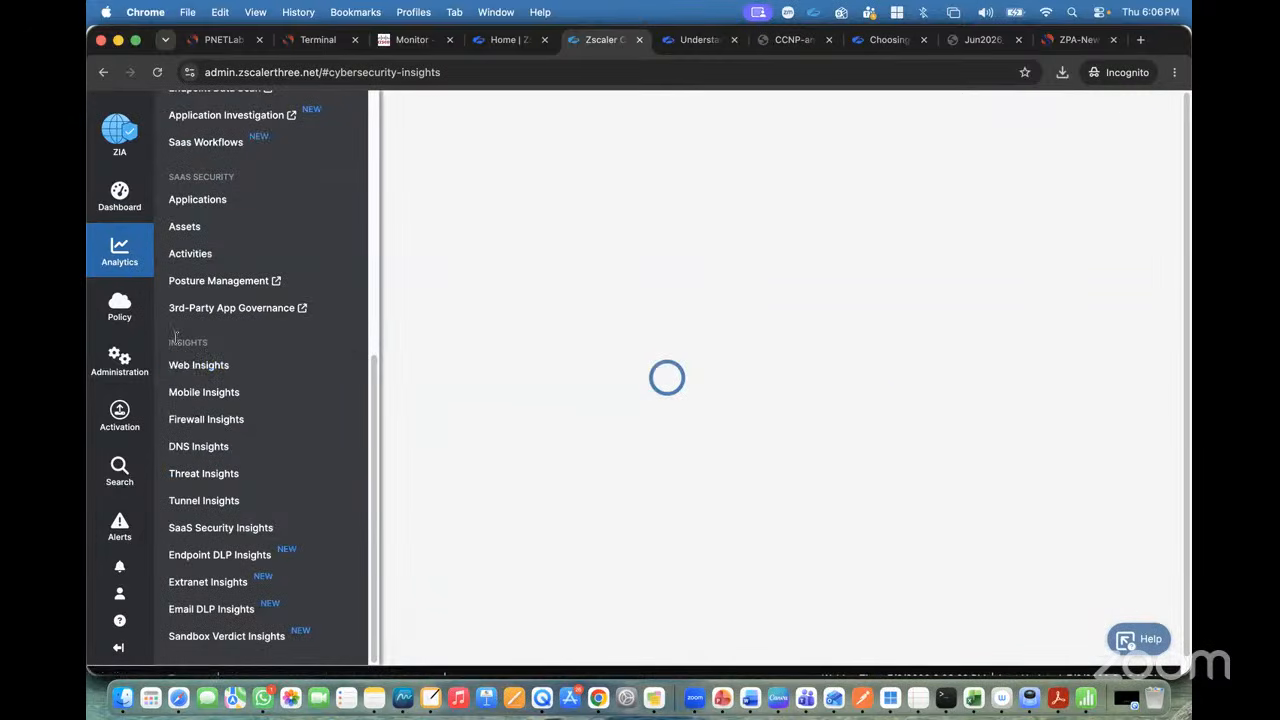
scroll(238, 328, up, 5)
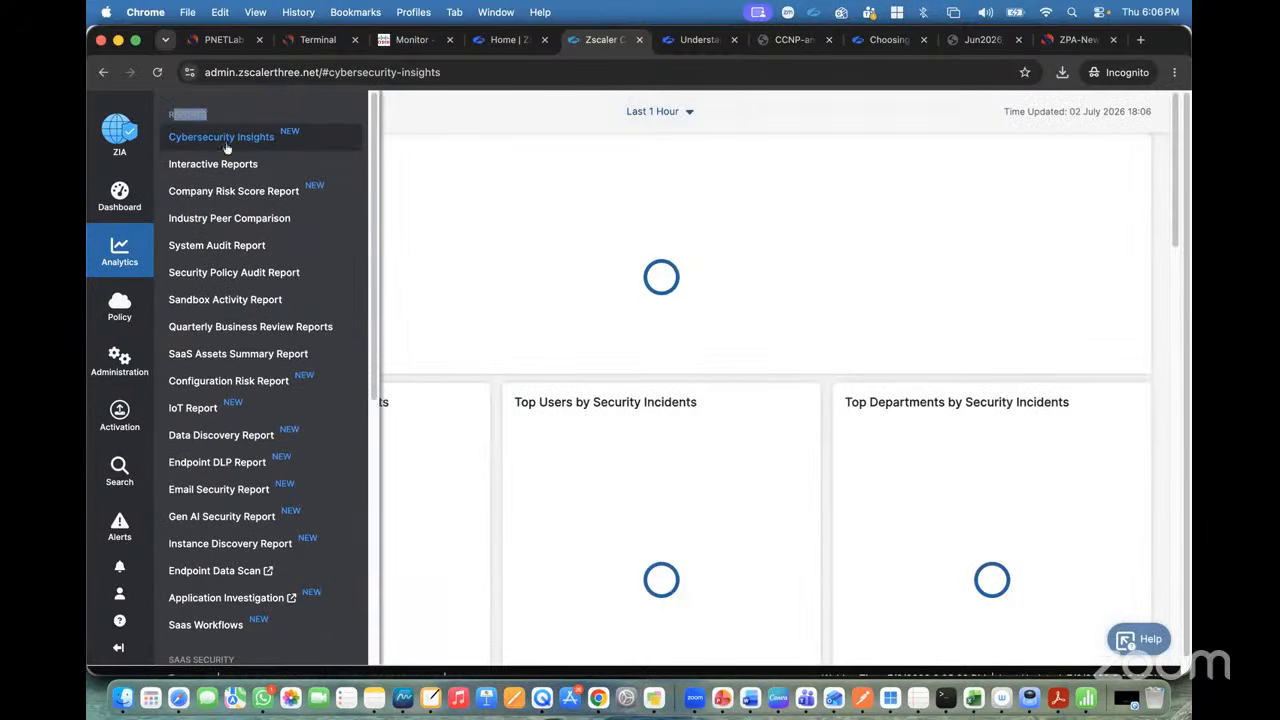
click(211, 166)
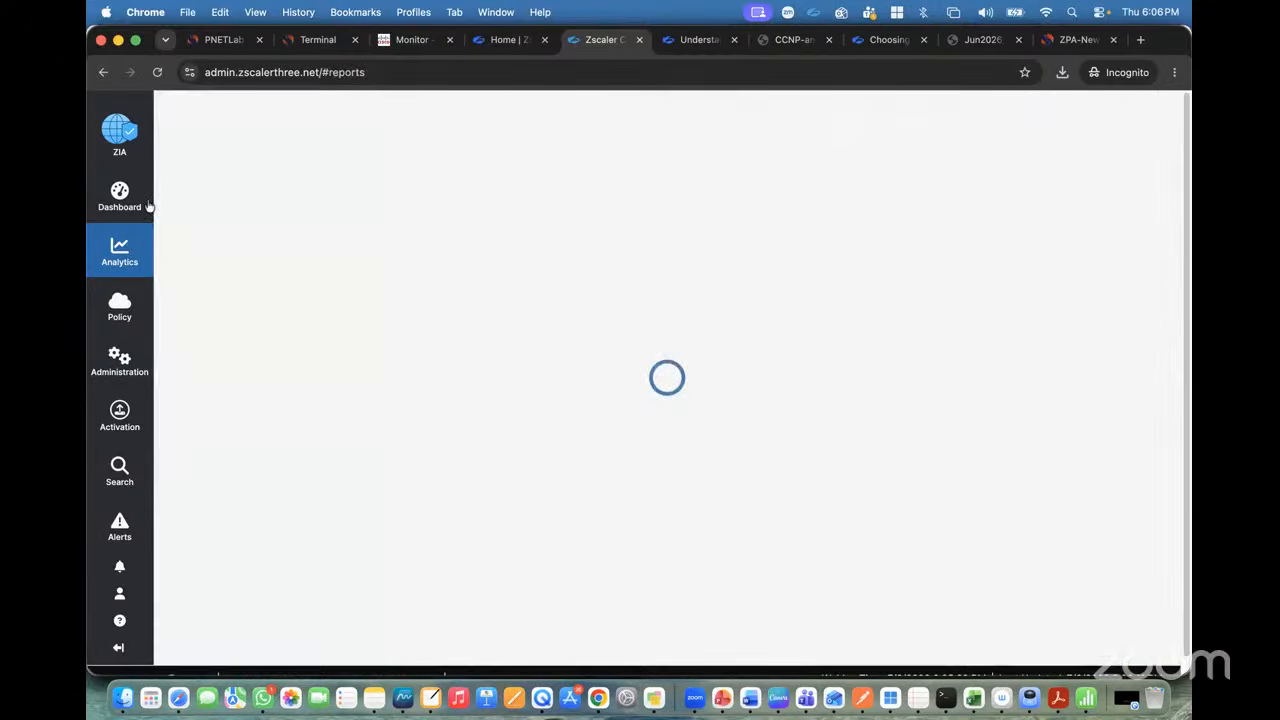
Open the Company Risk Score Report and examine its peer industry vertical, risk score trend and contributing events.
mouse_move(145, 230)
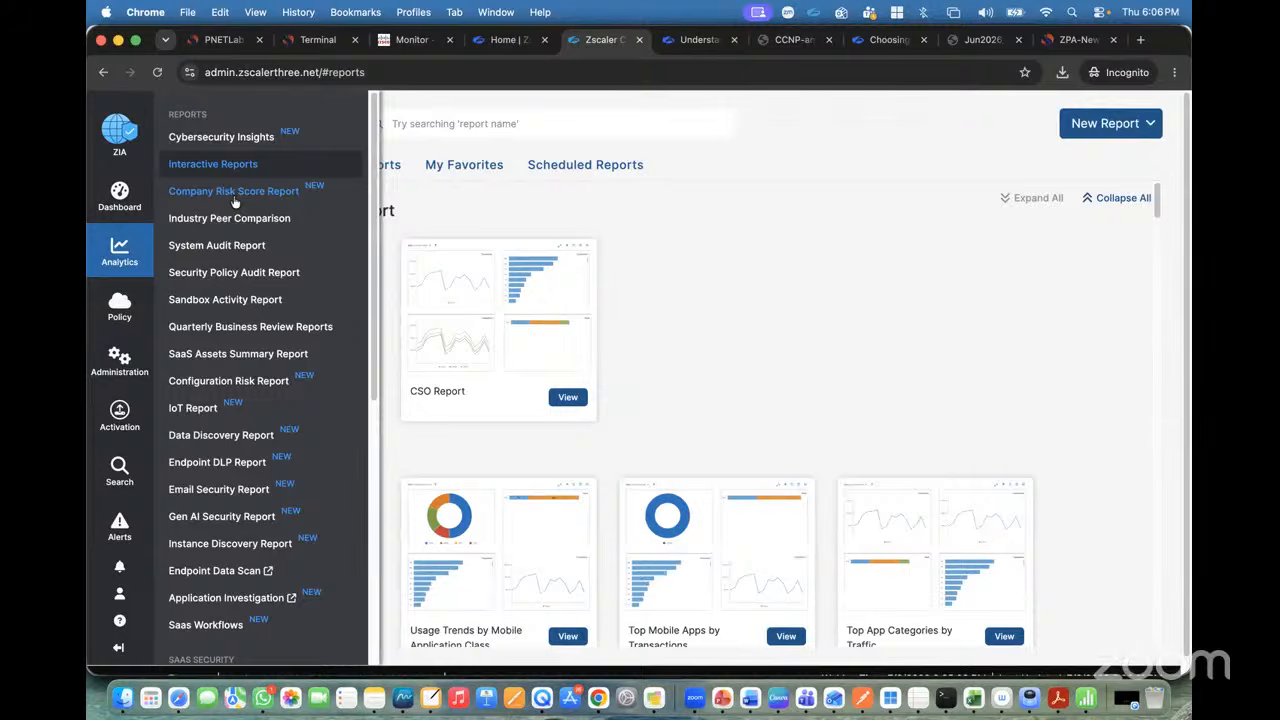
click(234, 193)
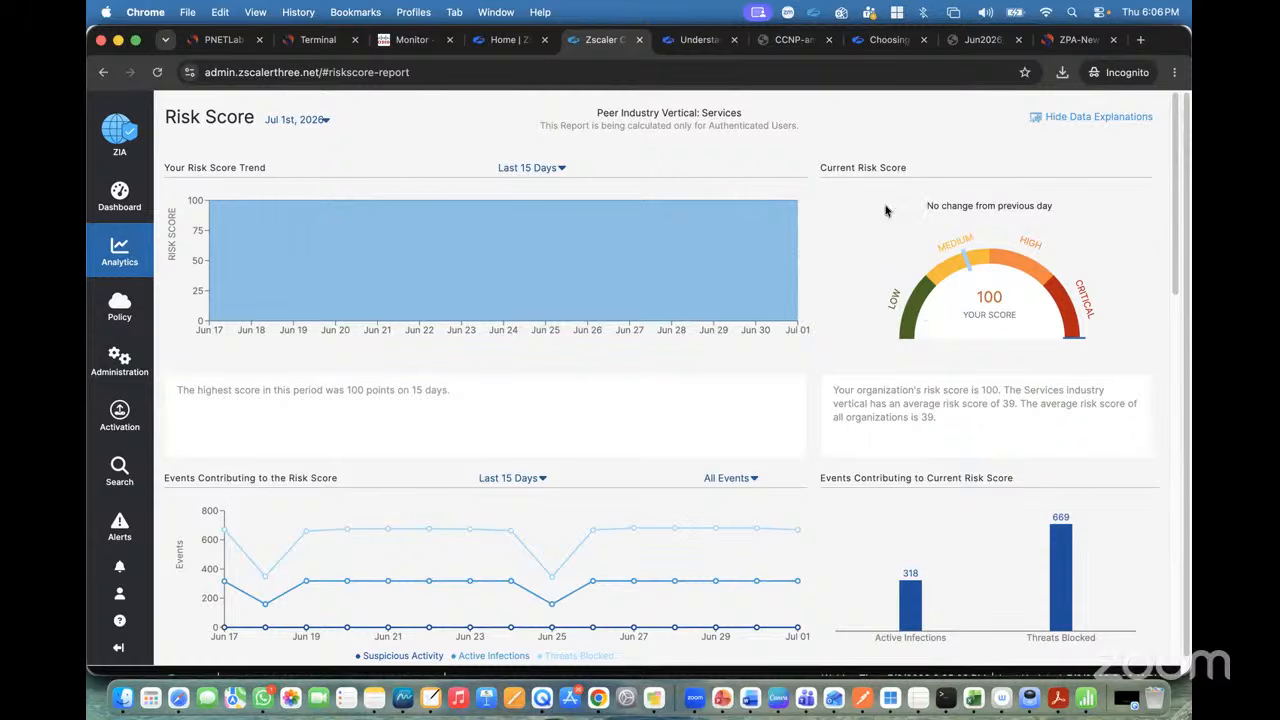
drag(616, 112, 755, 116)
scroll(670, 210, down, 2)
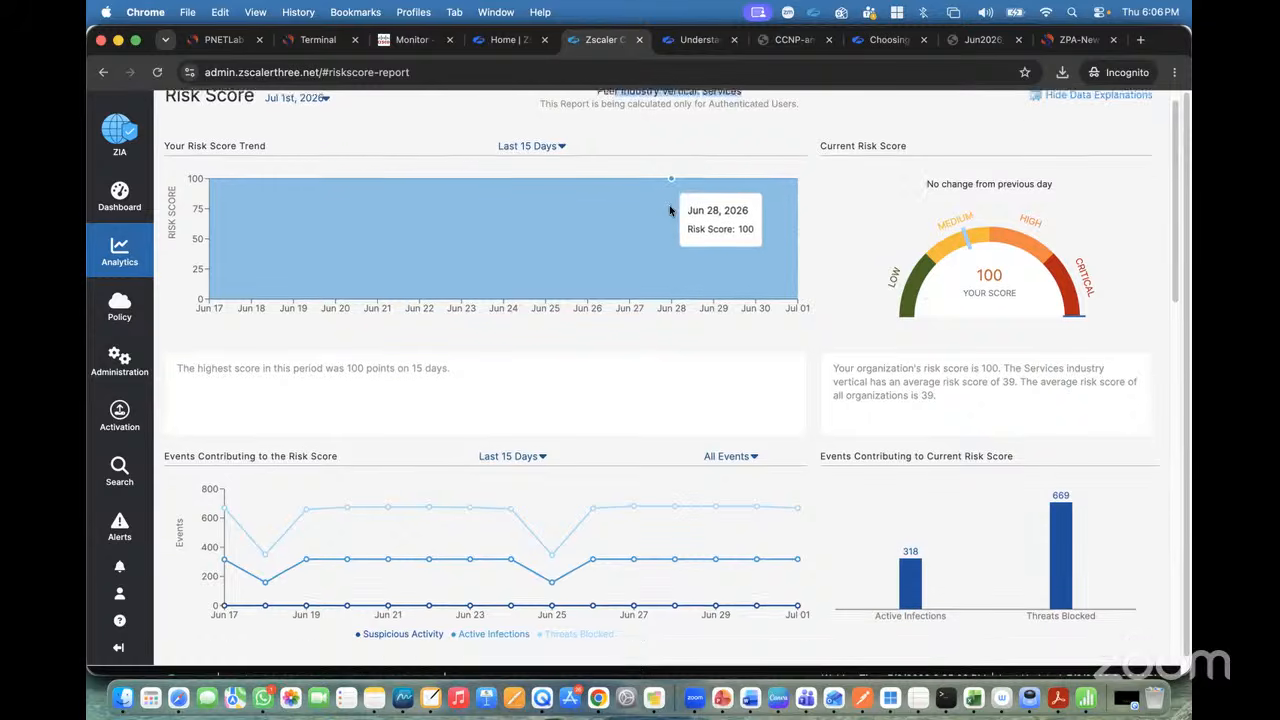
scroll(674, 300, up, 2)
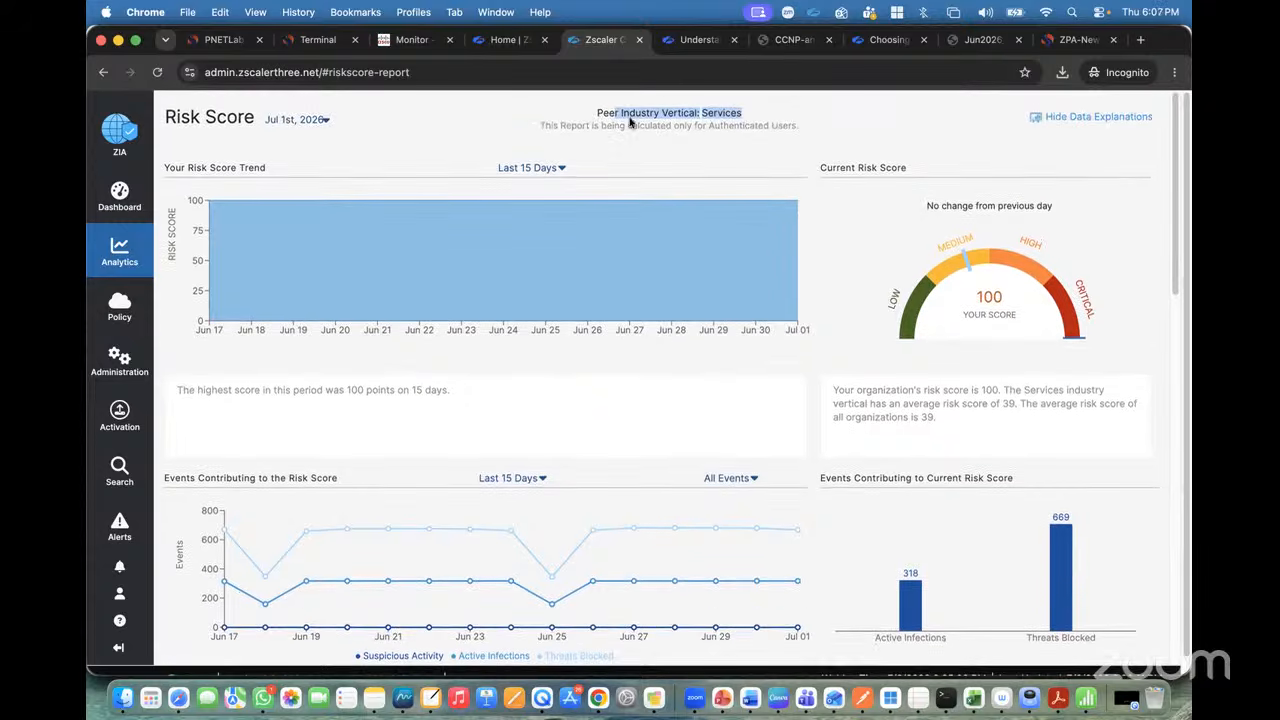
Review the Risk Score report and show the risk score trend for the last 30 days and for the last 7 days.
scroll(681, 132, down, 5)
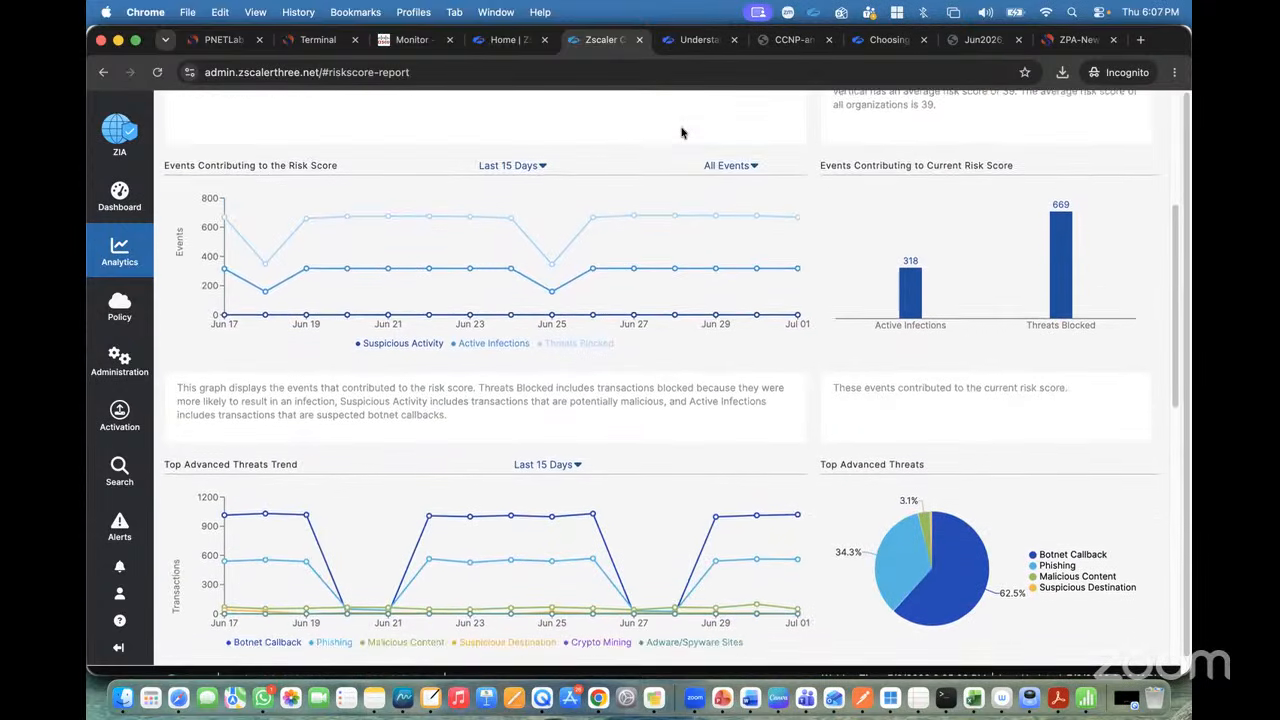
scroll(681, 132, down, 6)
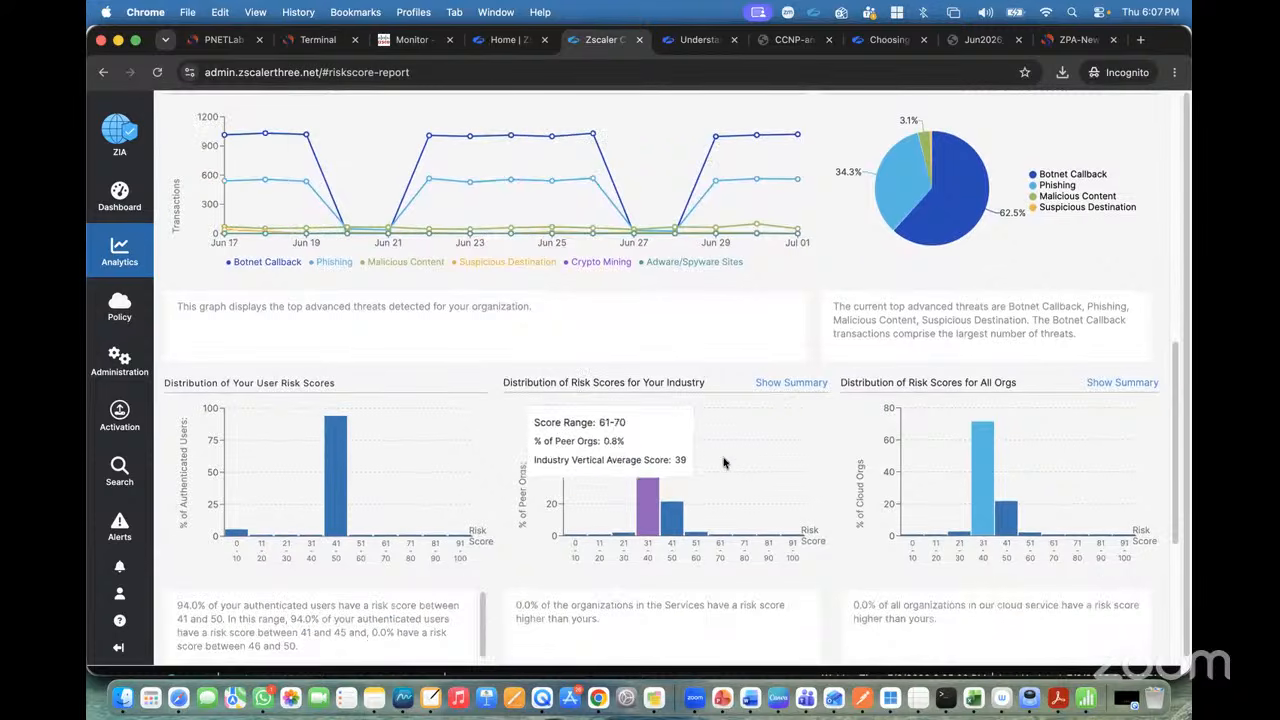
scroll(488, 344, up, 1)
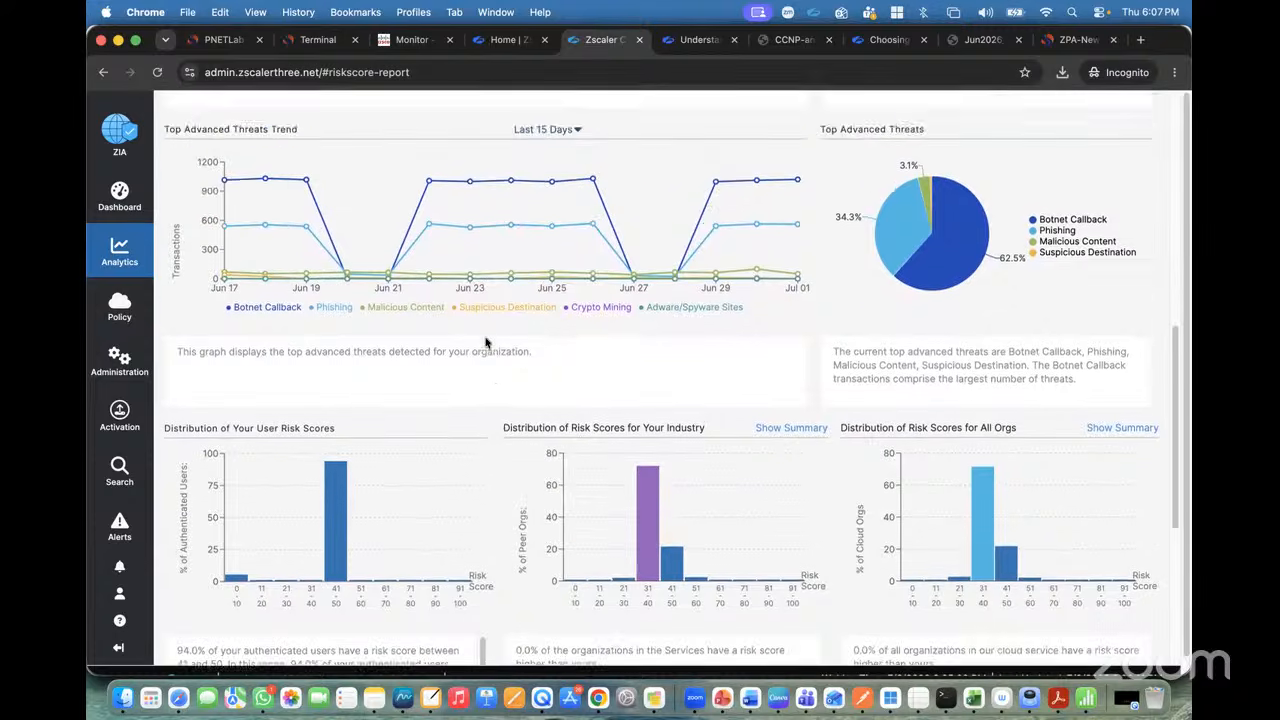
scroll(486, 343, up, 6)
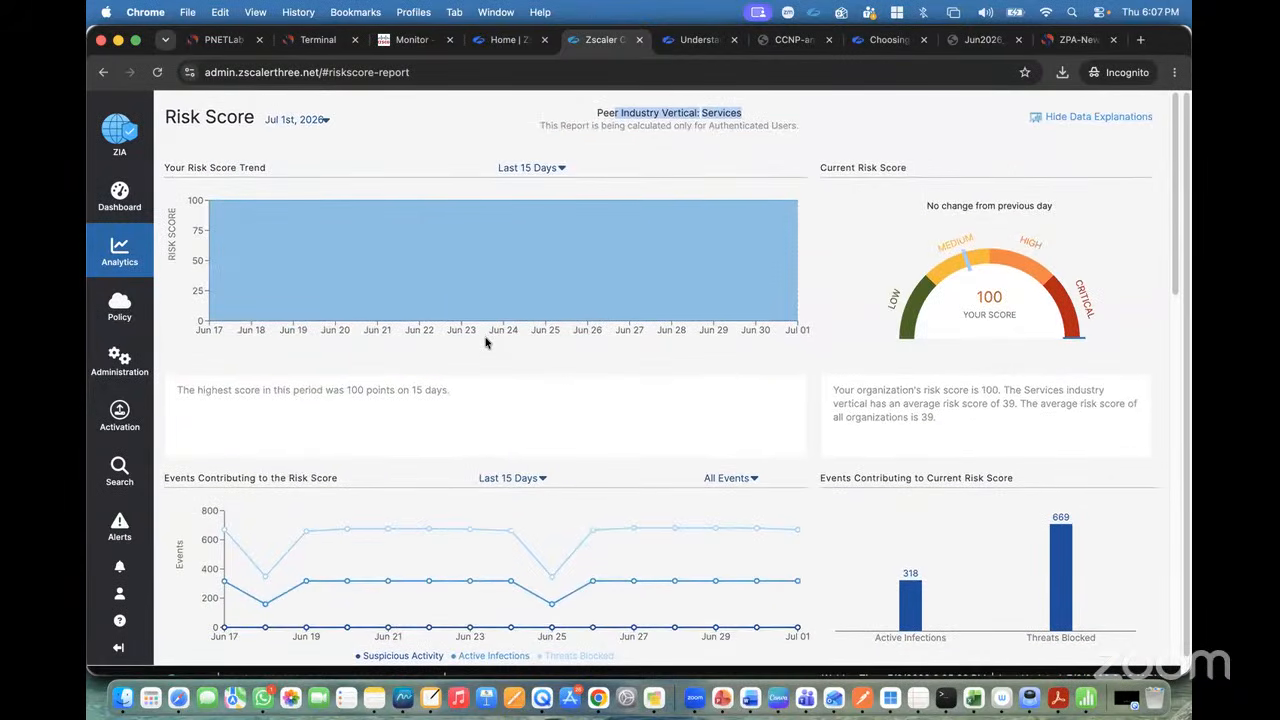
click(558, 168)
click(536, 216)
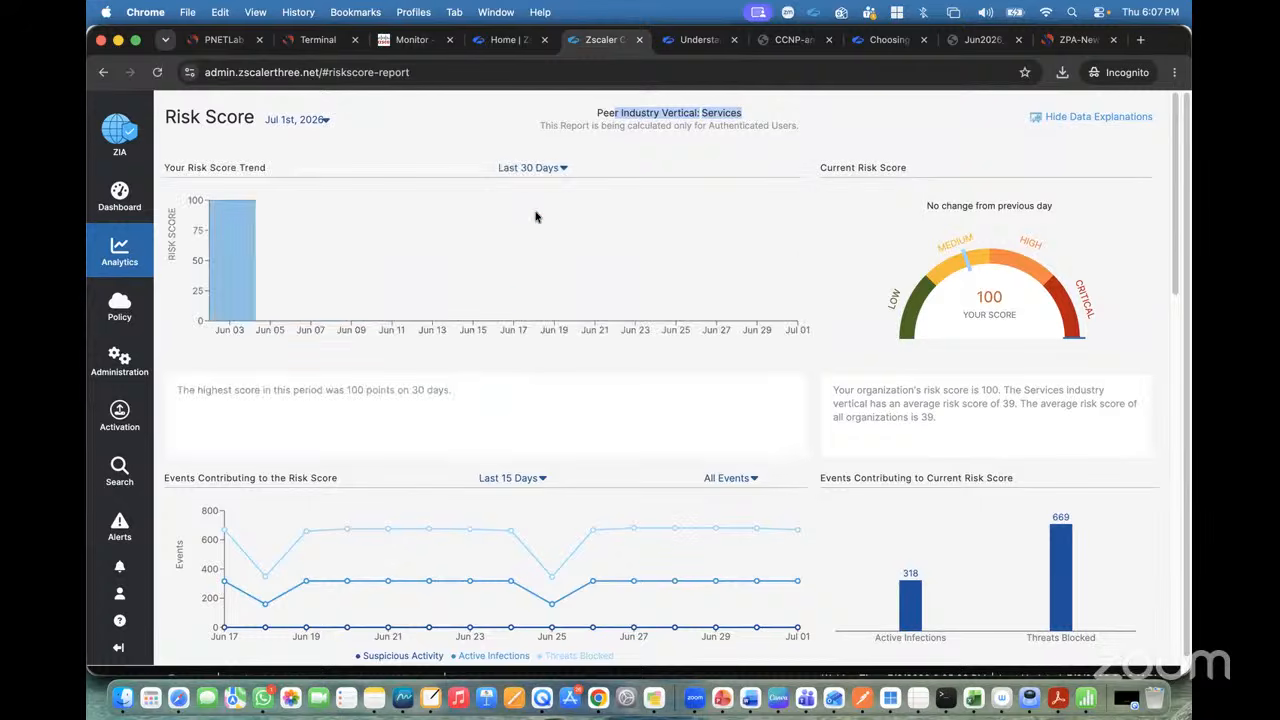
click(548, 170)
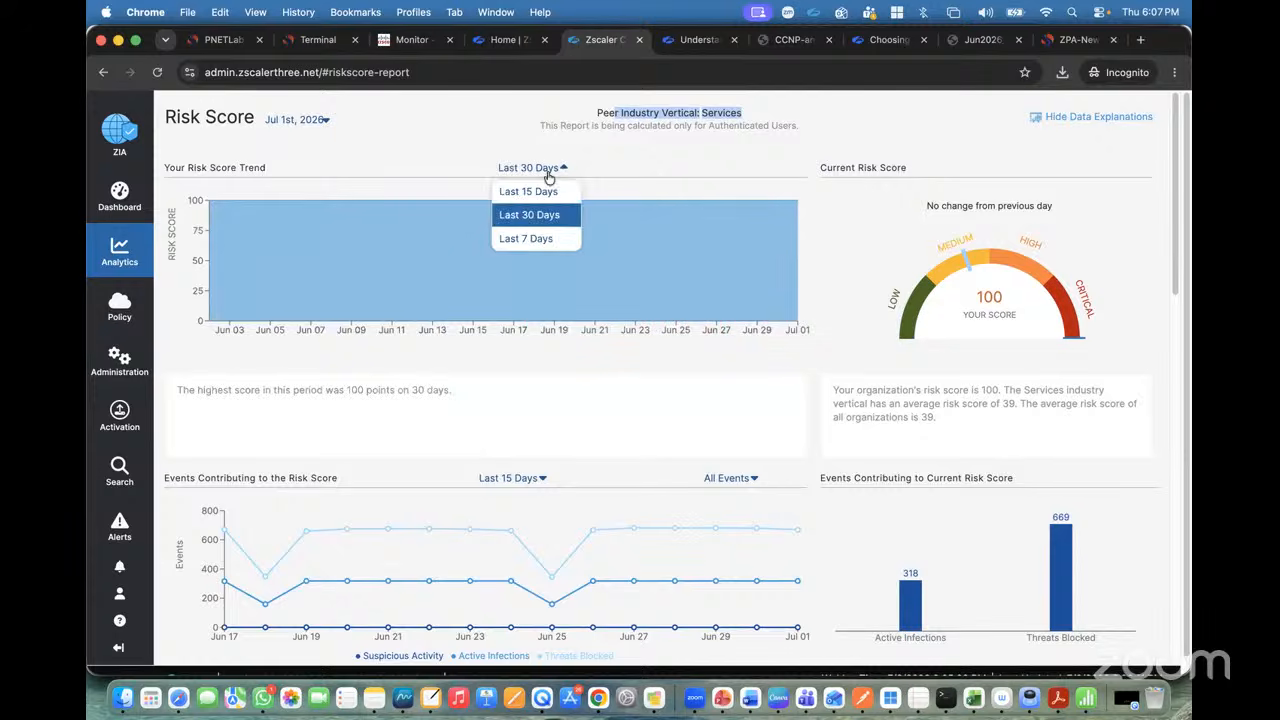
click(531, 241)
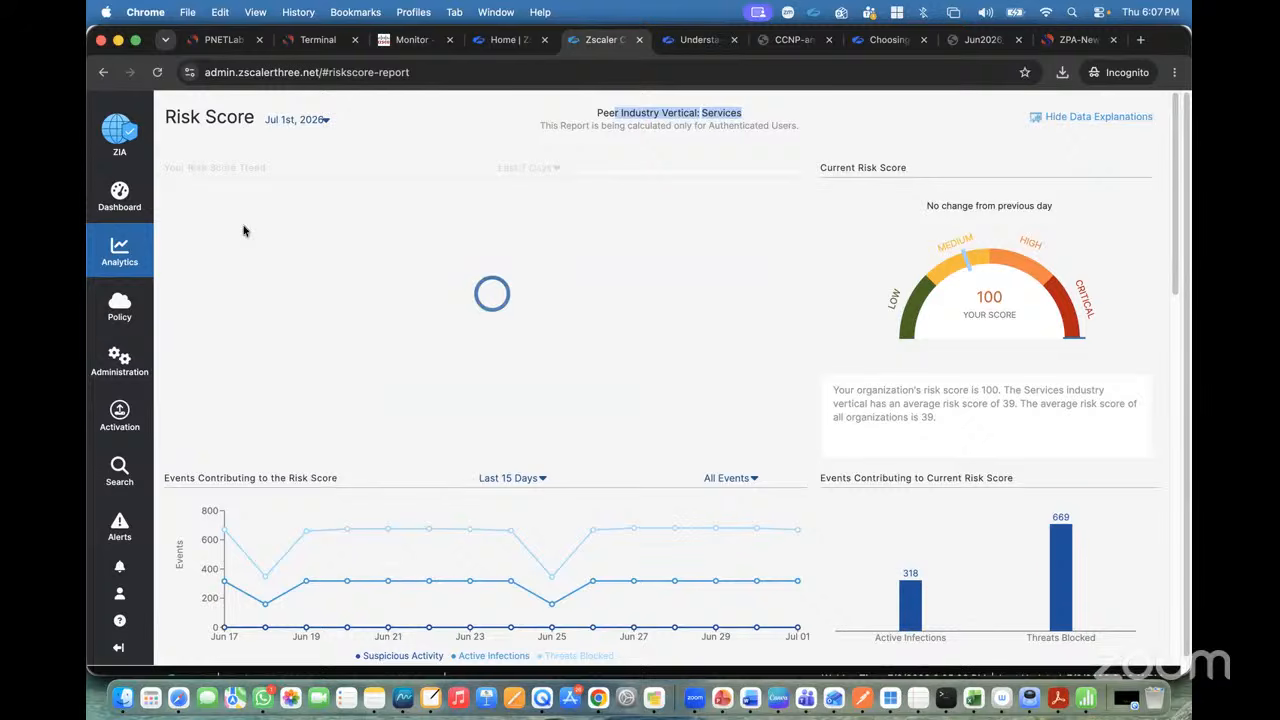
Open the Industry Peer Comparison report and compare your own averages with the peer averages for blocked transactions, policy violations and threats.
mouse_move(111, 230)
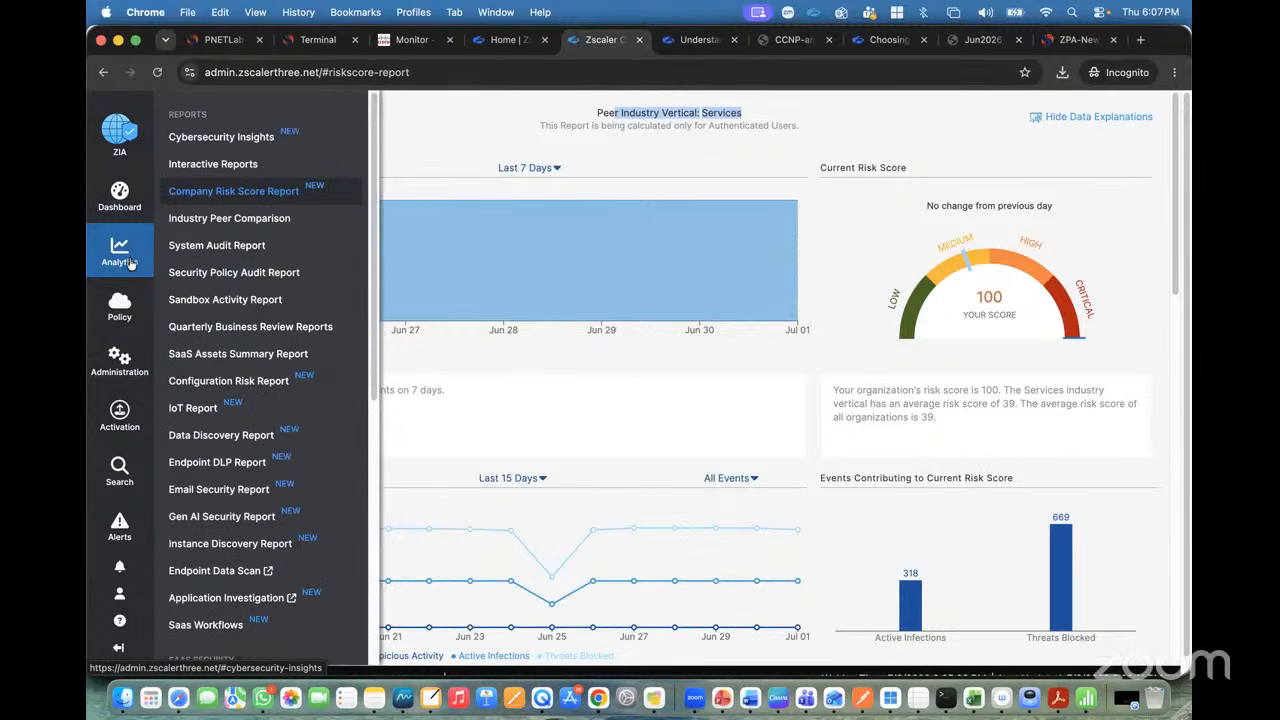
click(233, 229)
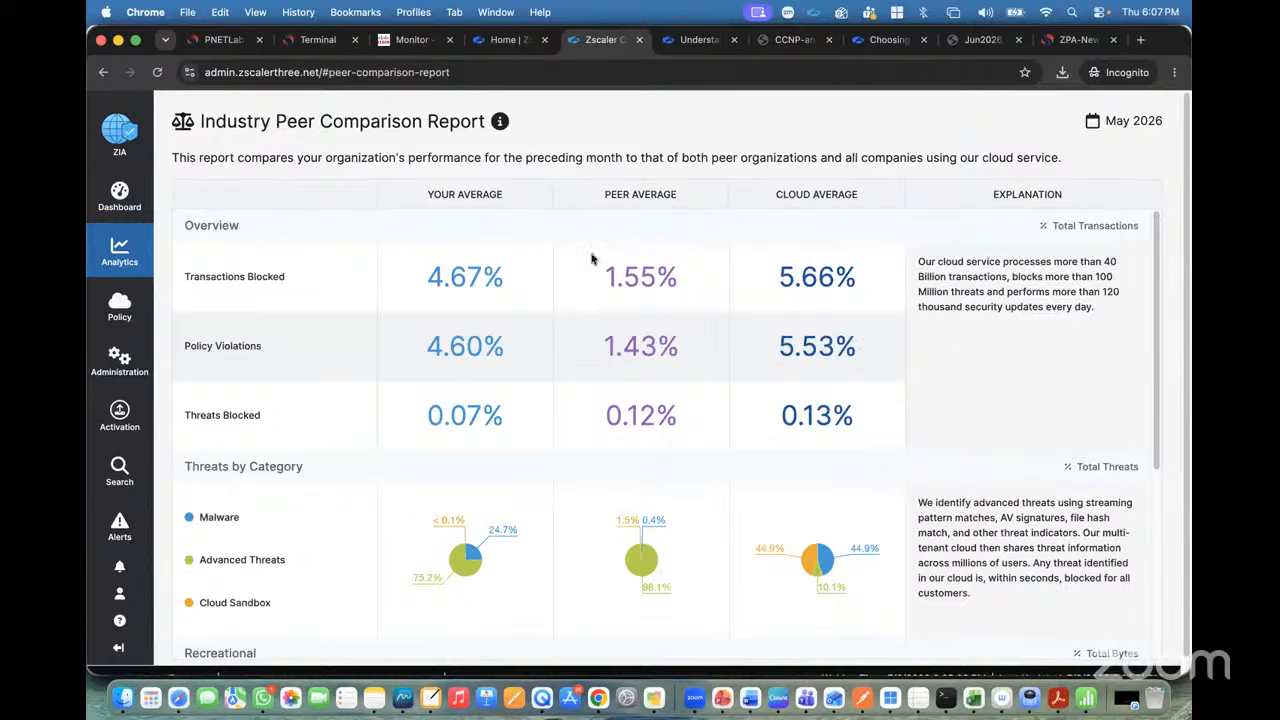
double_click(664, 284)
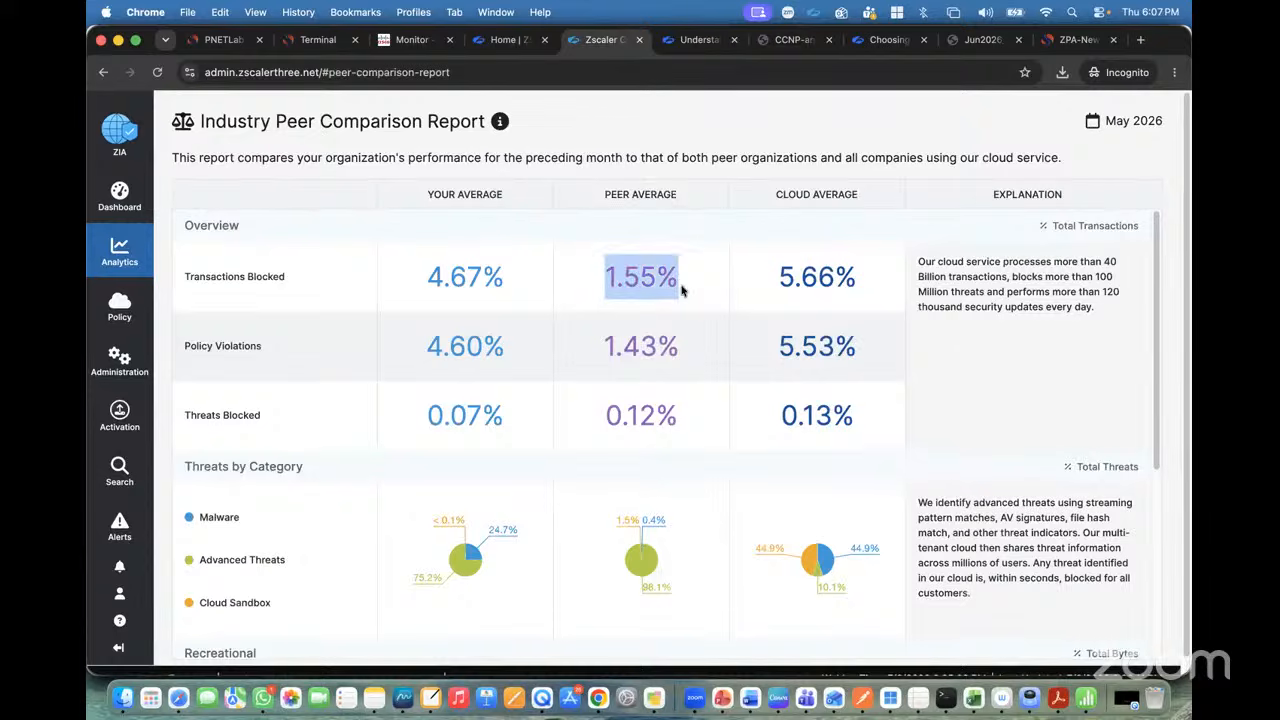
drag(603, 344, 697, 343)
drag(605, 415, 718, 404)
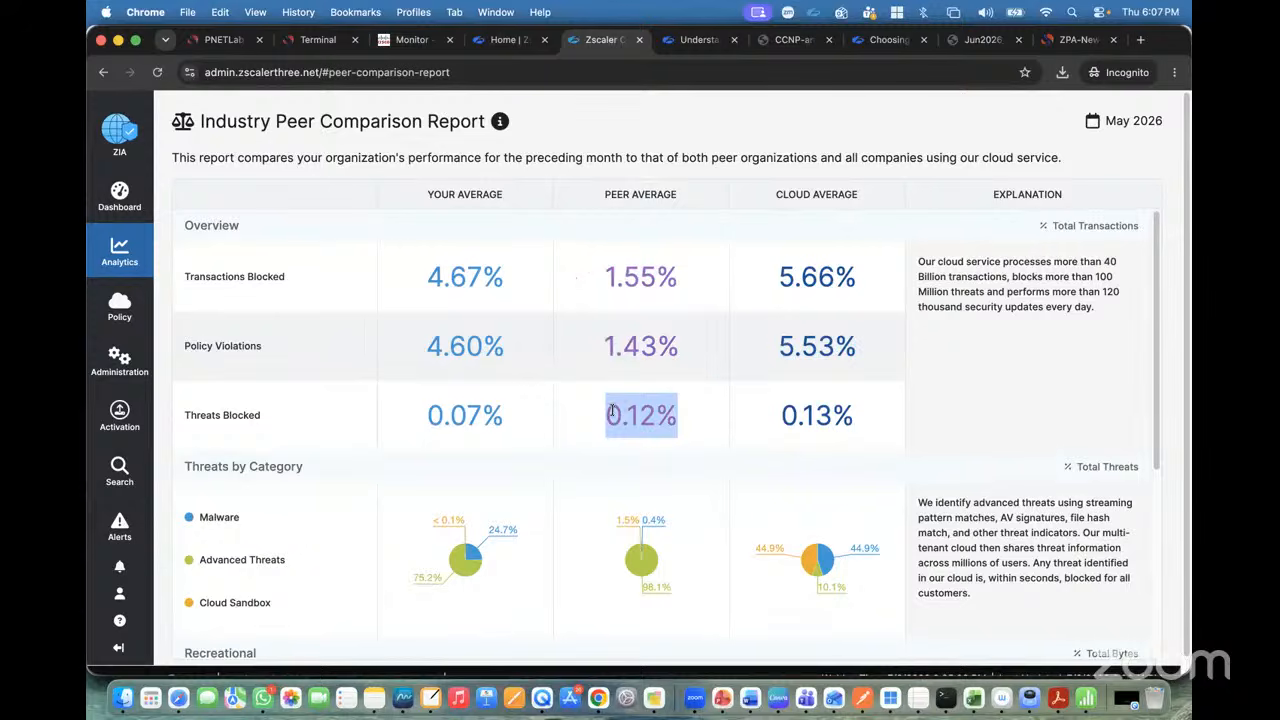
drag(414, 418, 521, 421)
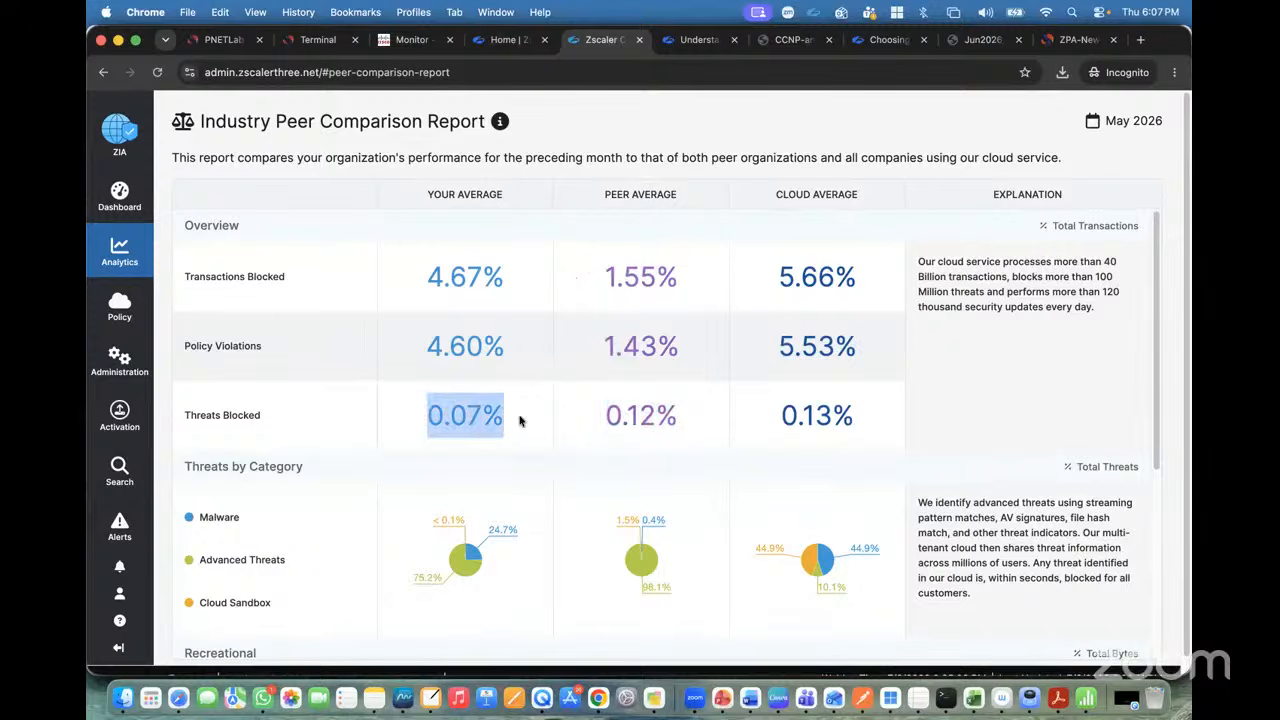
drag(604, 415, 679, 422)
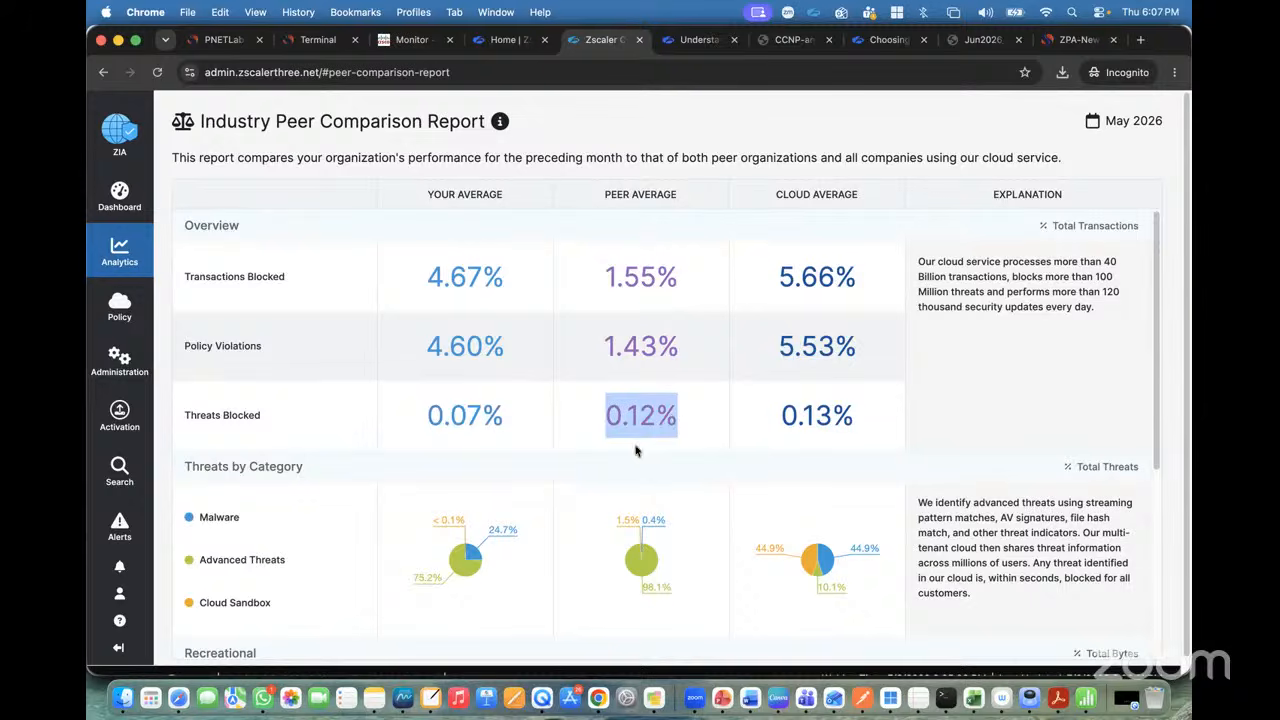
scroll(634, 449, down, 3)
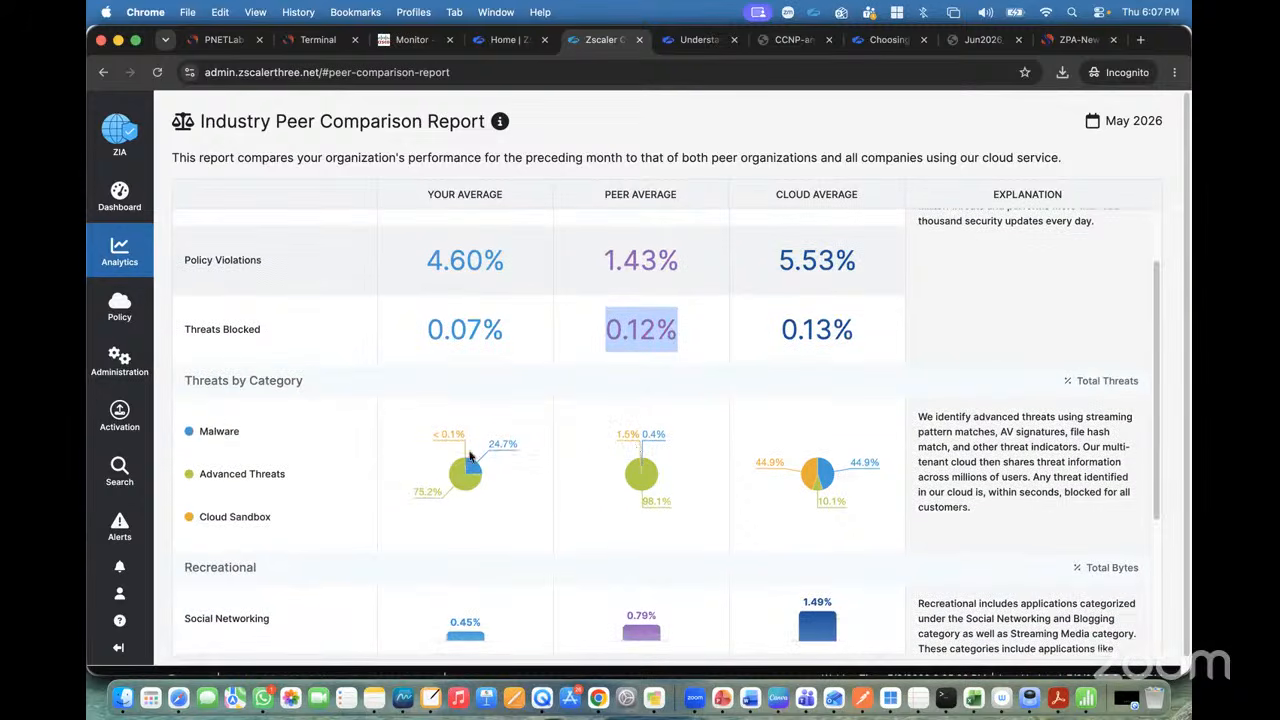
scroll(510, 460, up, 3)
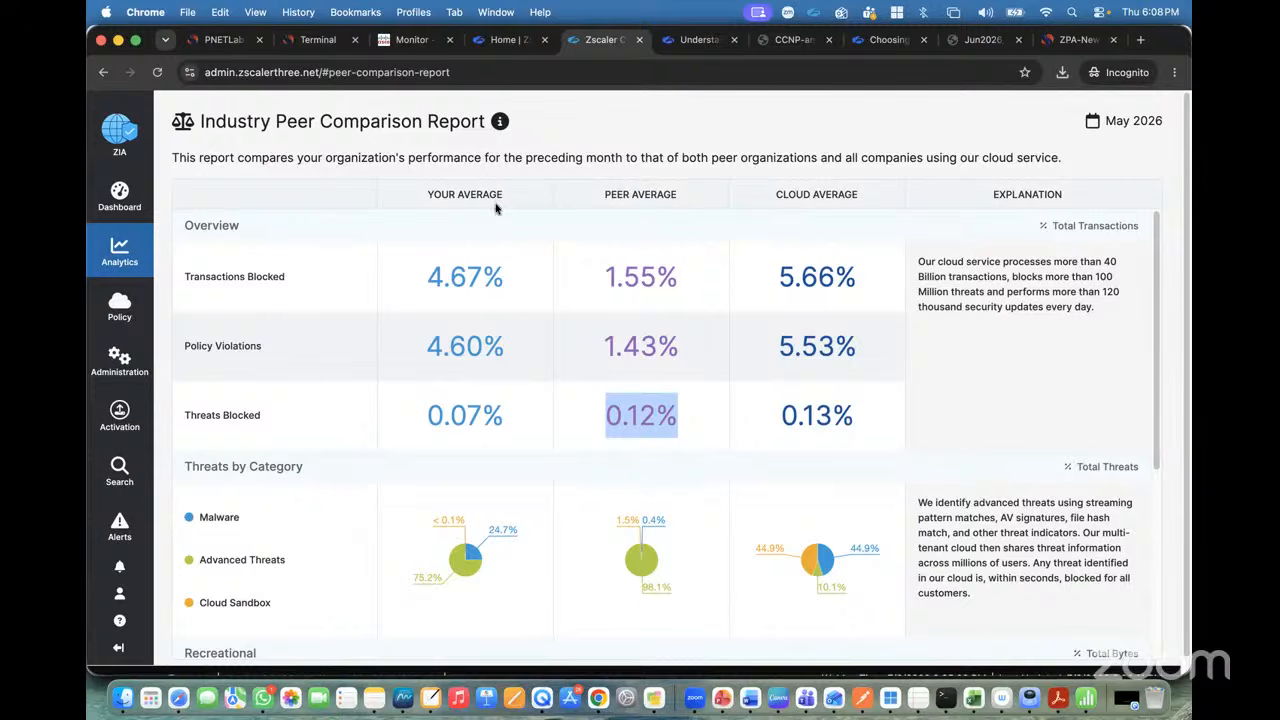
mouse_move(112, 280)
Switch to the GuiNet website and open the Zscaler Internet Access (ZIA) English (New Course) page from the list of all courses.
click(1083, 41)
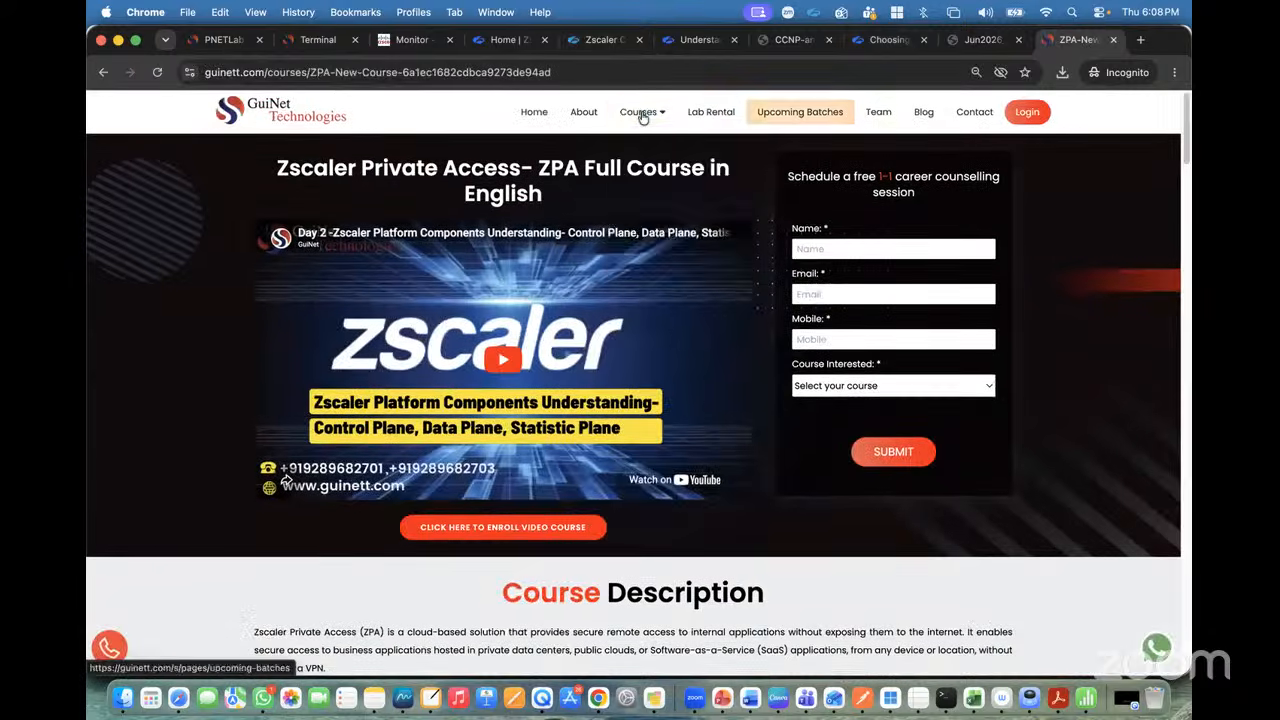
mouse_move(641, 112)
mouse_move(648, 254)
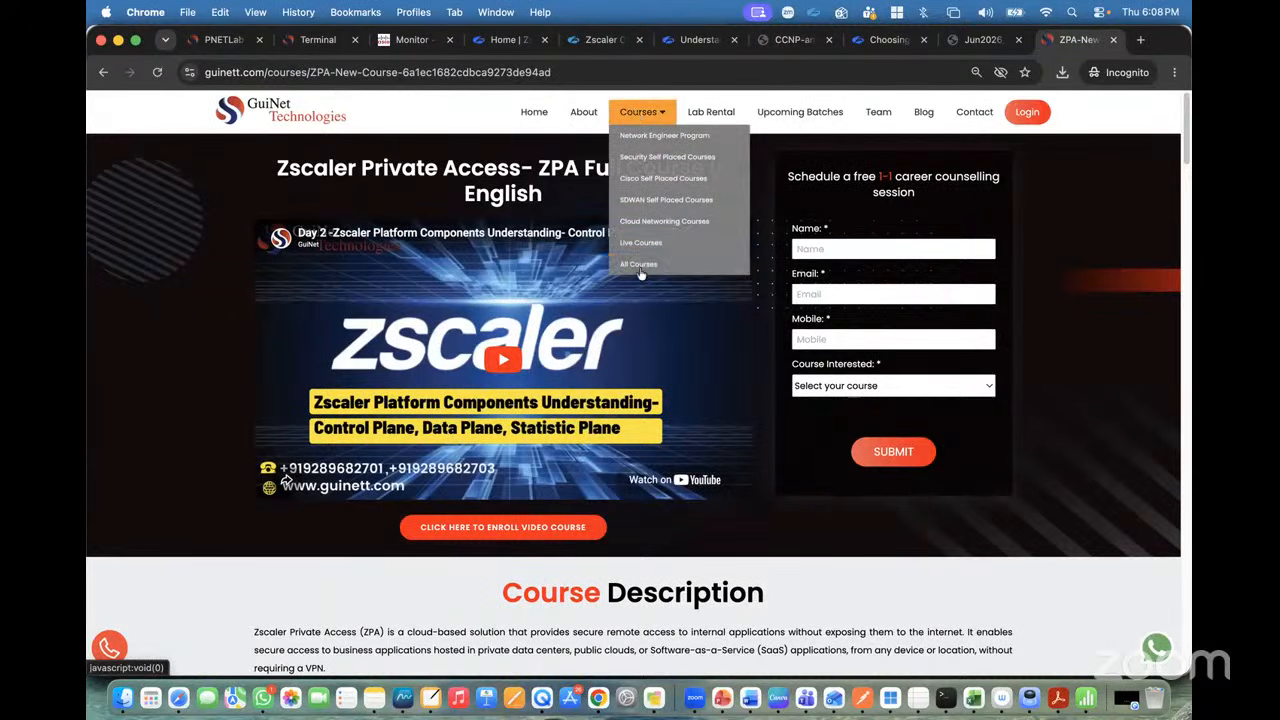
click(640, 266)
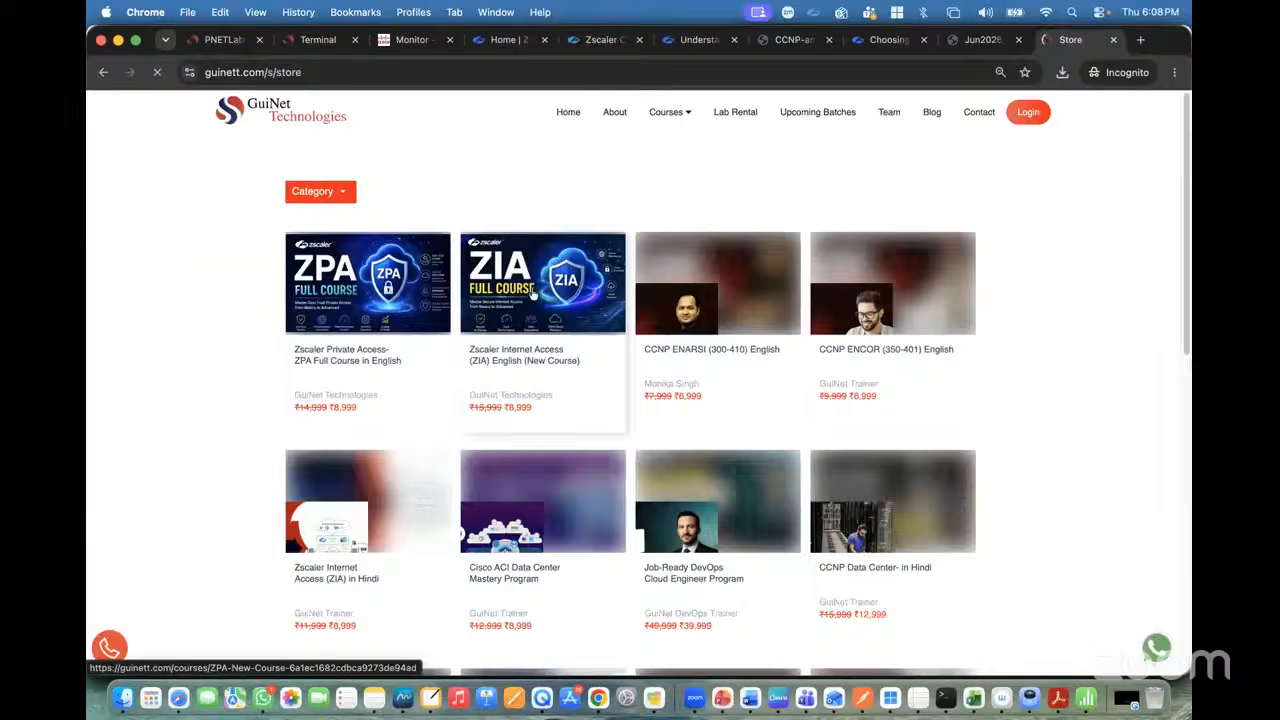
click(533, 290)
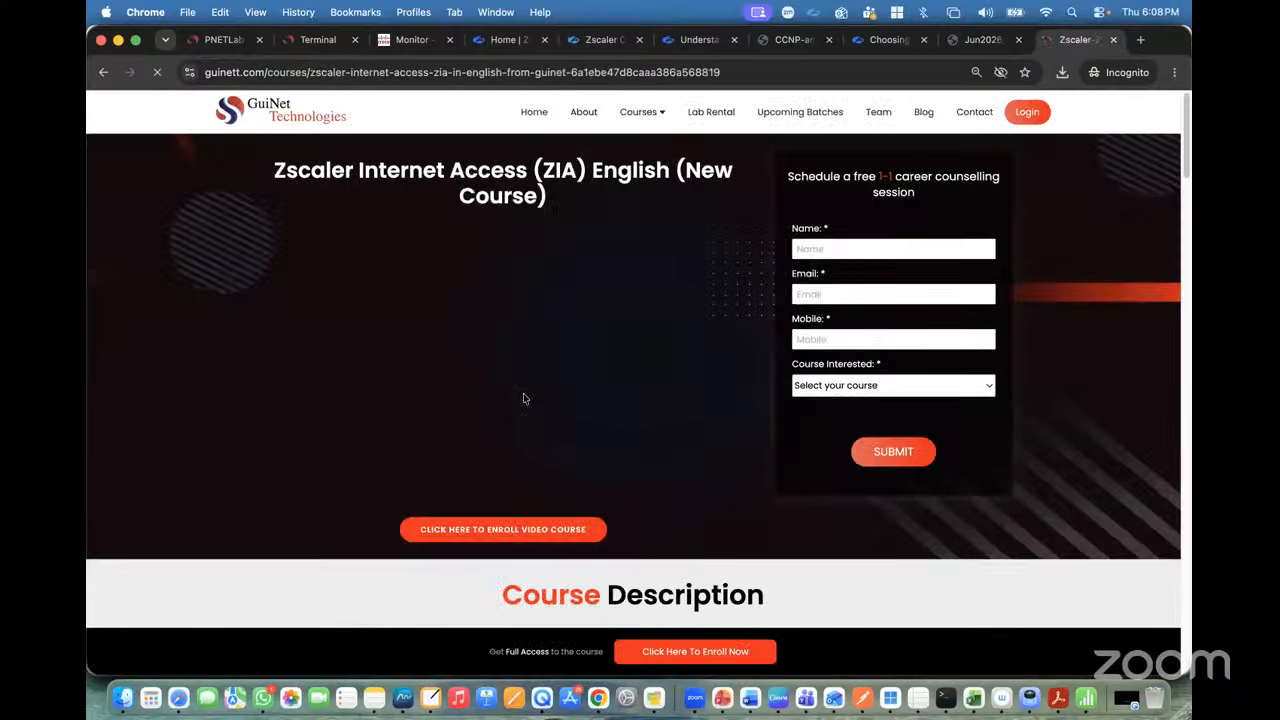
Examine the ZIA course page's description, eligibility section and syllabus lecture list.
scroll(522, 398, down, 15)
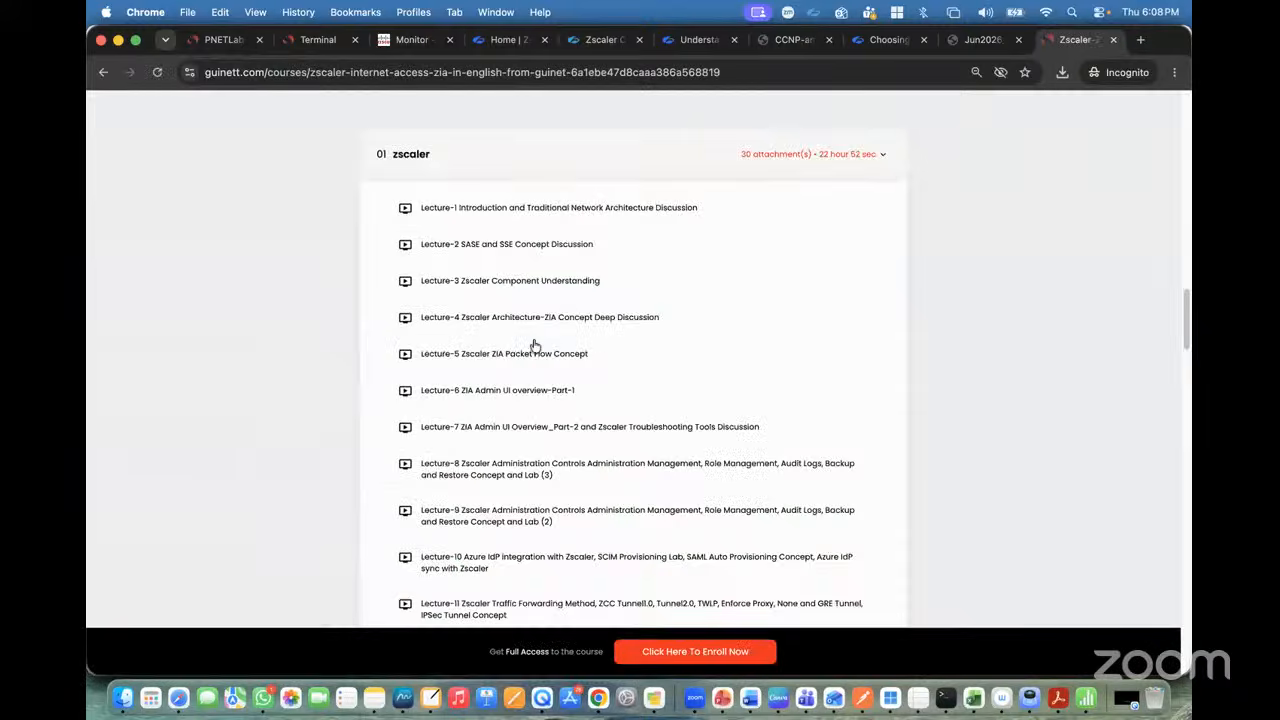
scroll(535, 347, down, 1)
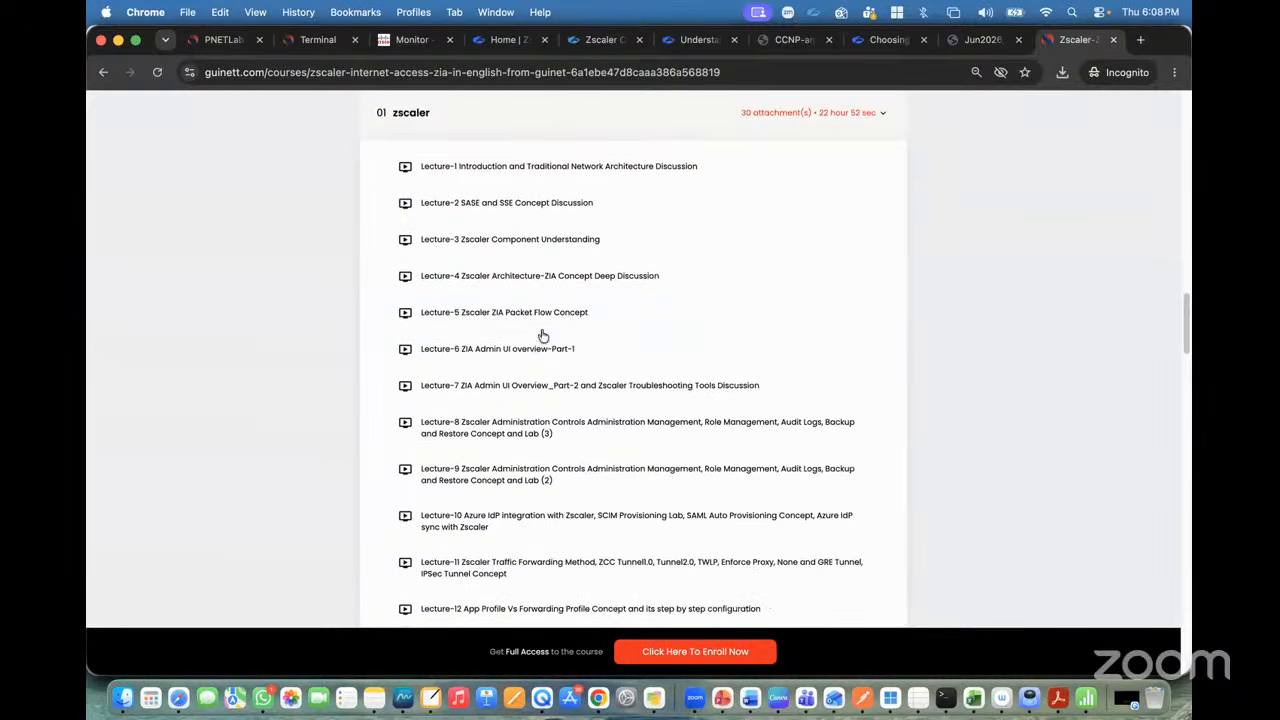
scroll(520, 425, down, 1)
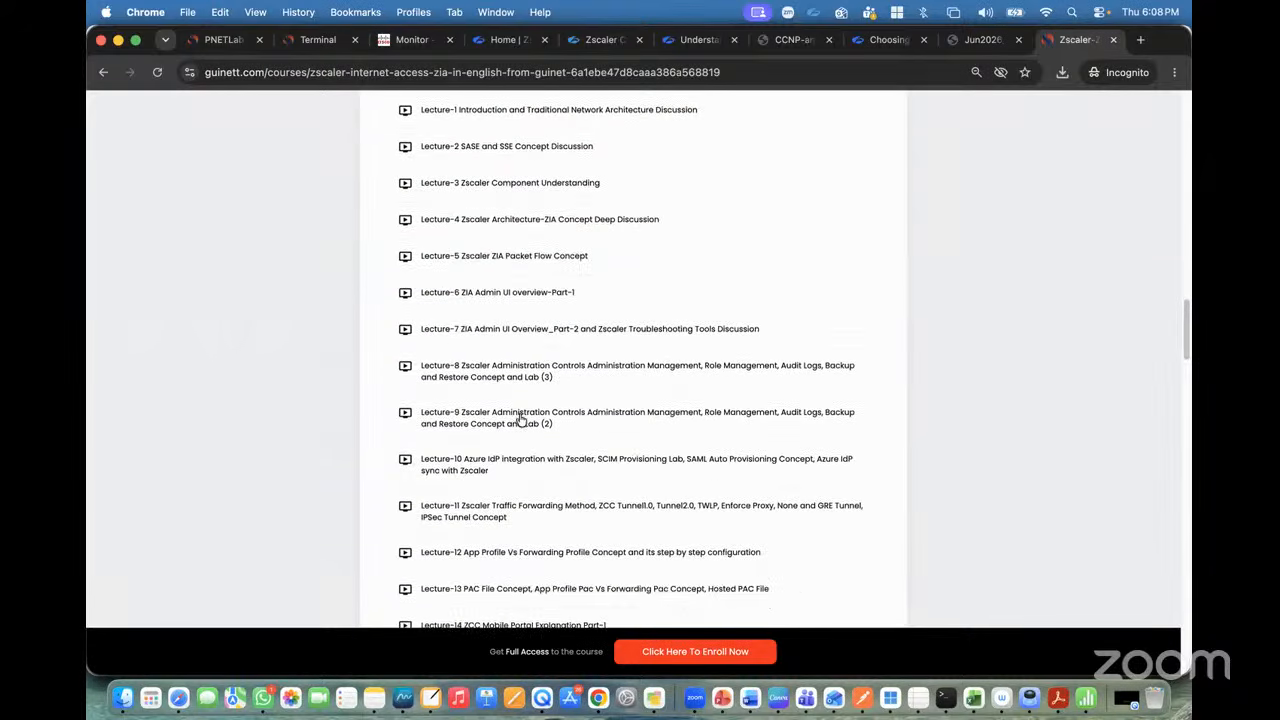
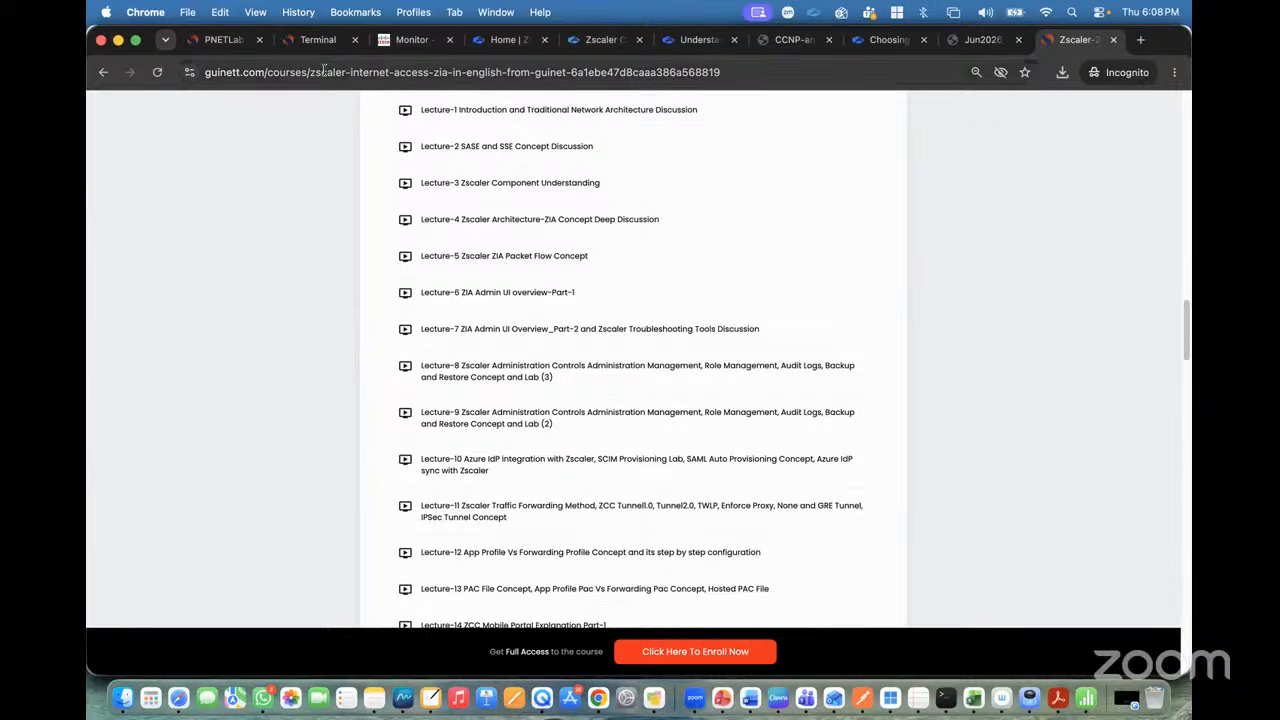
click(602, 40)
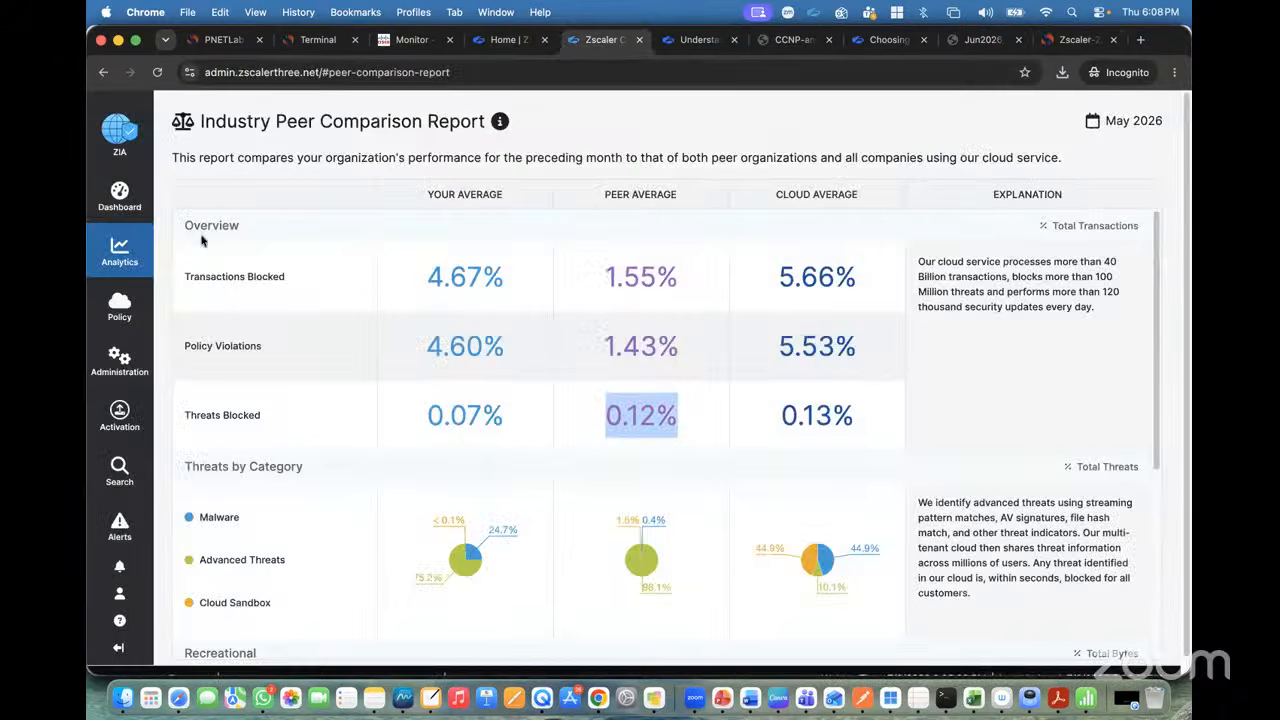
click(1065, 40)
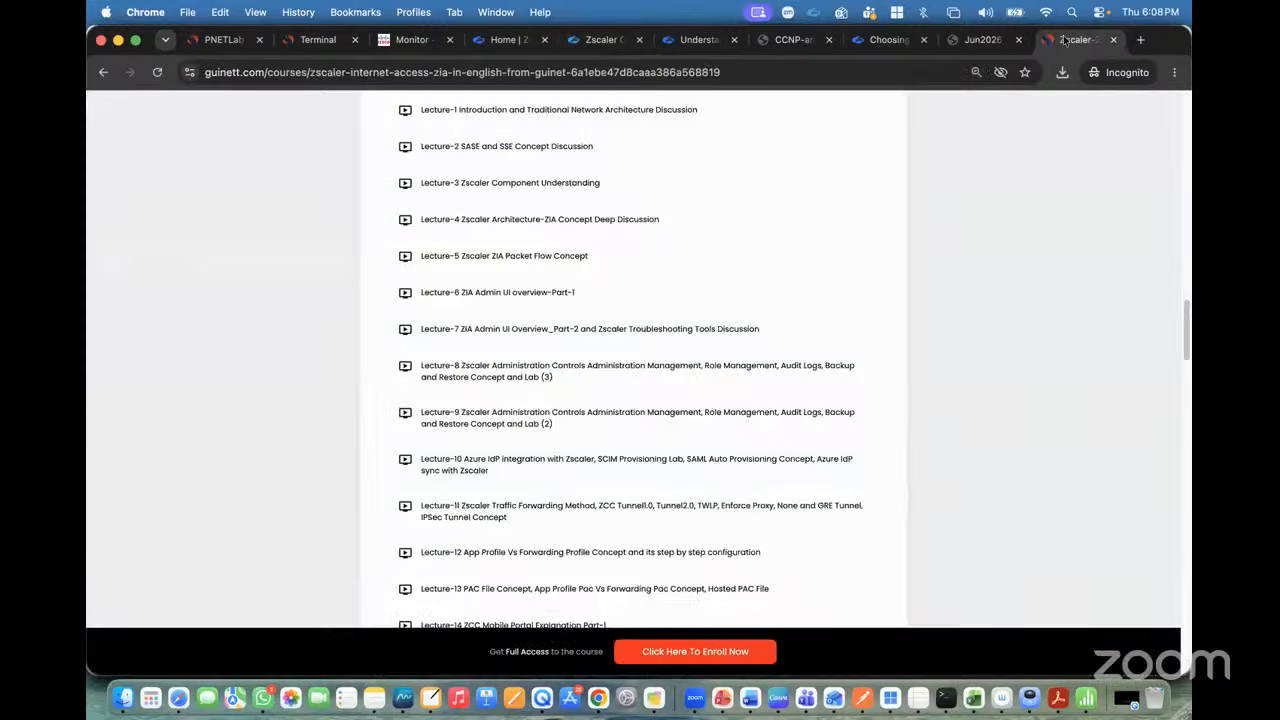
scroll(540, 215, down, 1)
scroll(540, 215, up, 15)
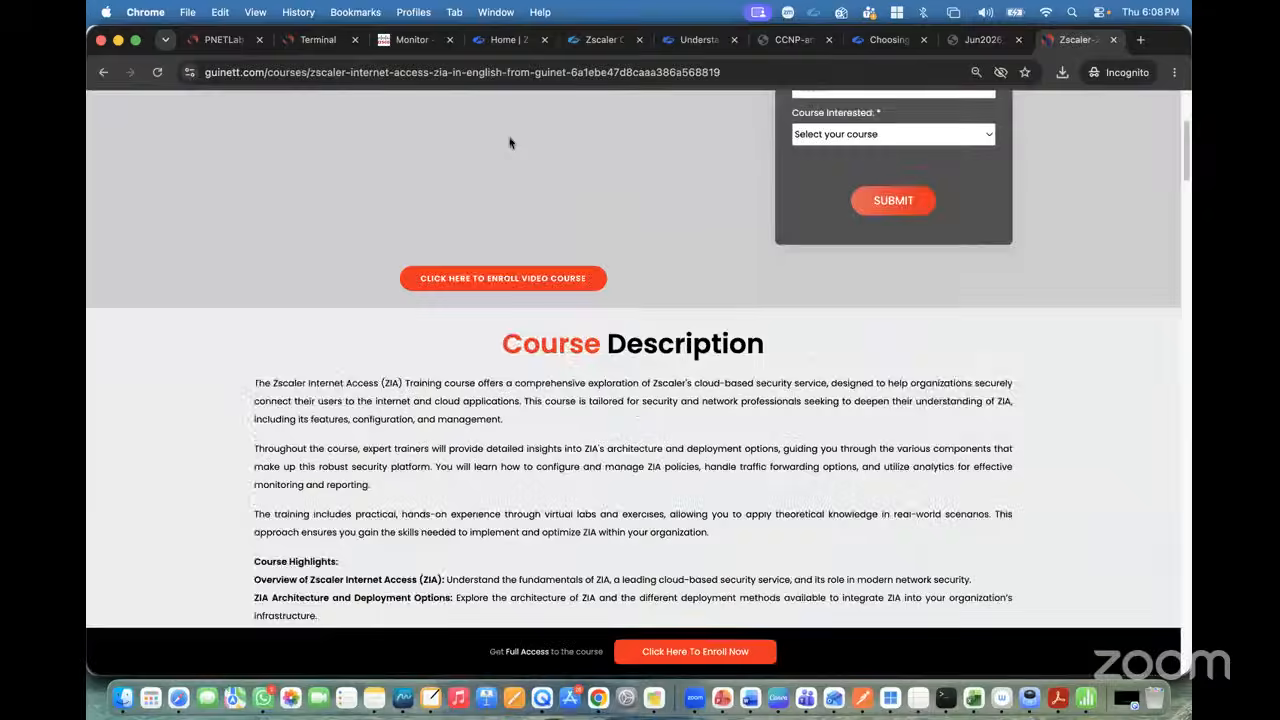
scroll(710, 278, down, 5)
scroll(710, 278, down, 6)
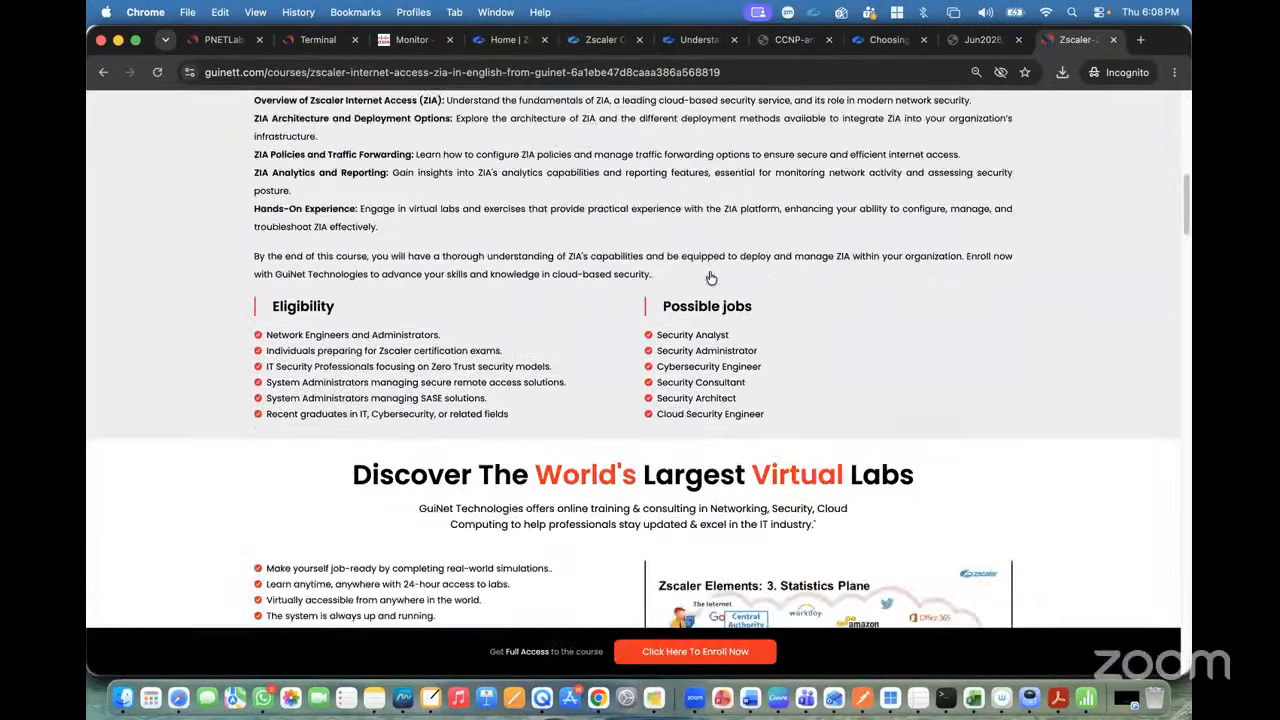
scroll(408, 128, down, 5)
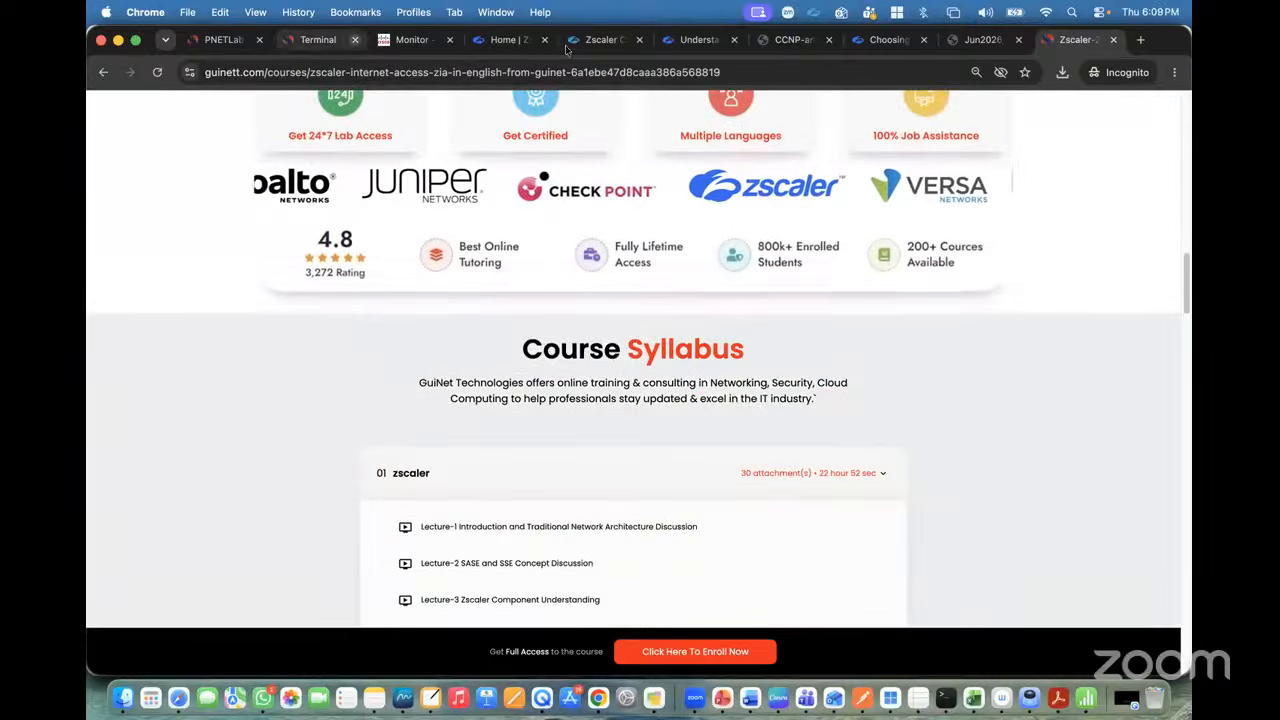
Return to the ZIA admin portal and open the Web Insights report from the analytics section.
click(603, 40)
mouse_move(115, 250)
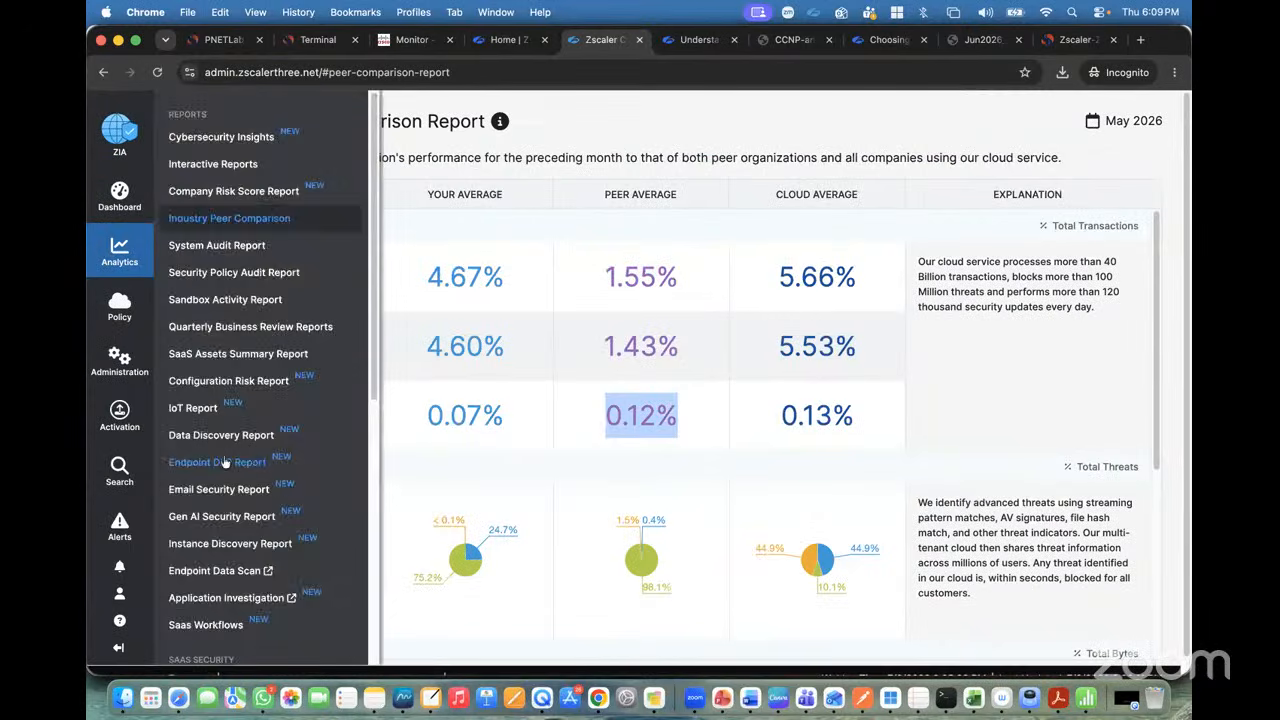
scroll(223, 462, down, 10)
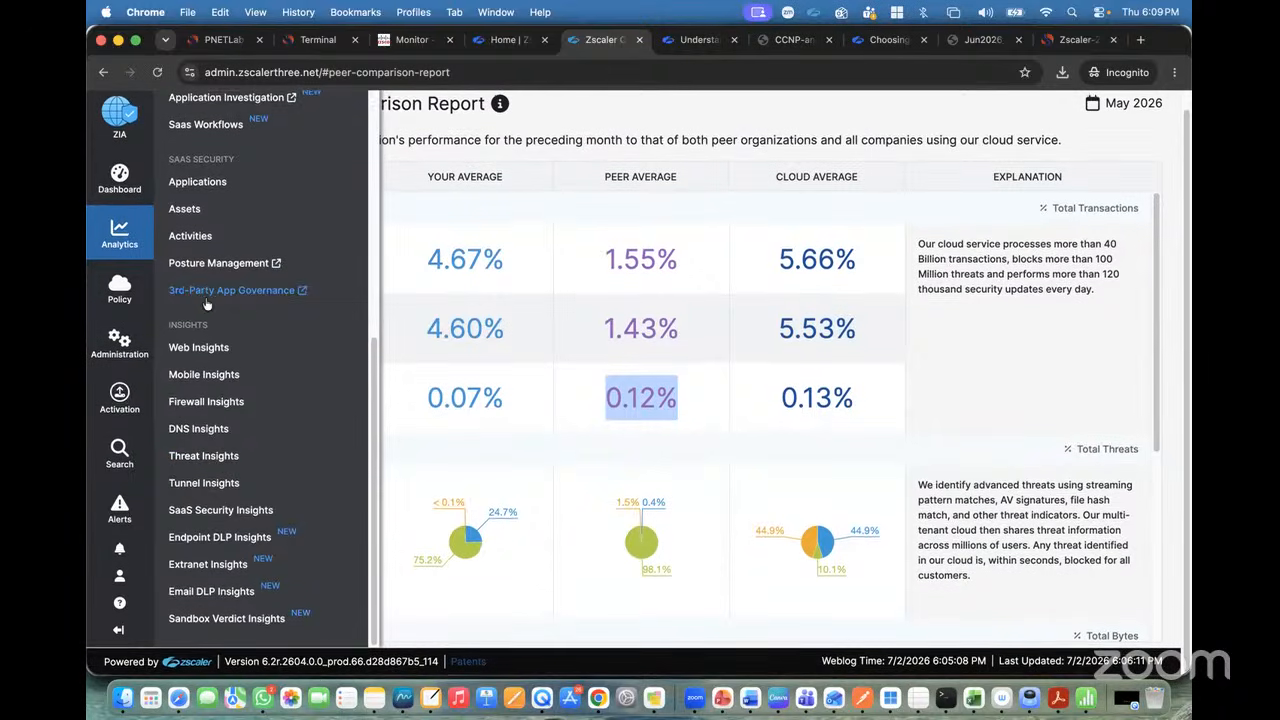
scroll(223, 313, up, 10)
scroll(223, 313, down, 7)
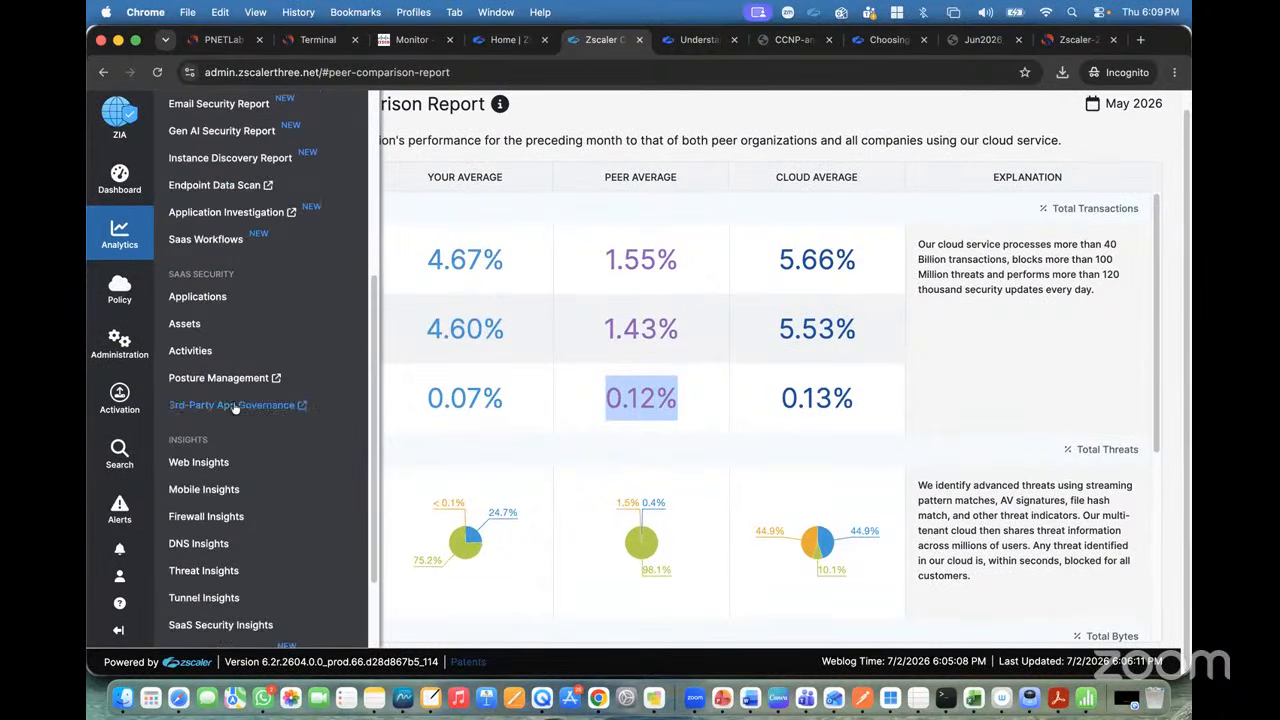
scroll(215, 340, down, 4)
click(200, 348)
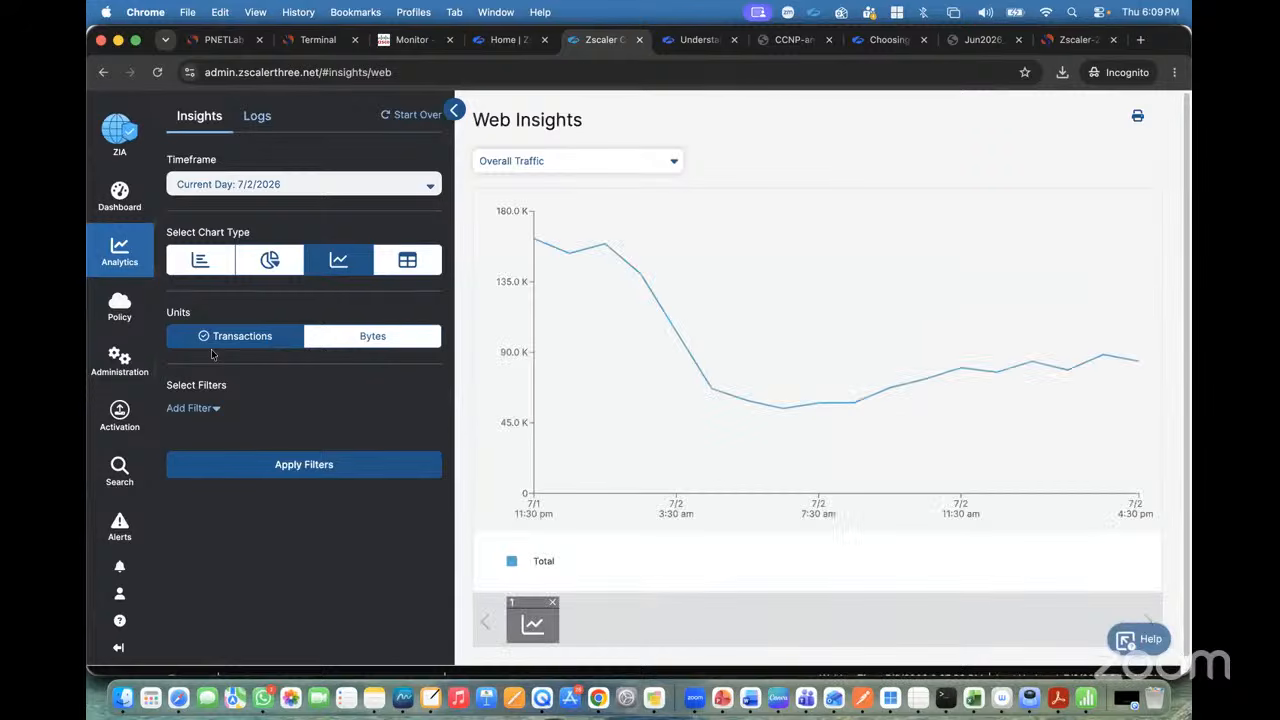
click(256, 117)
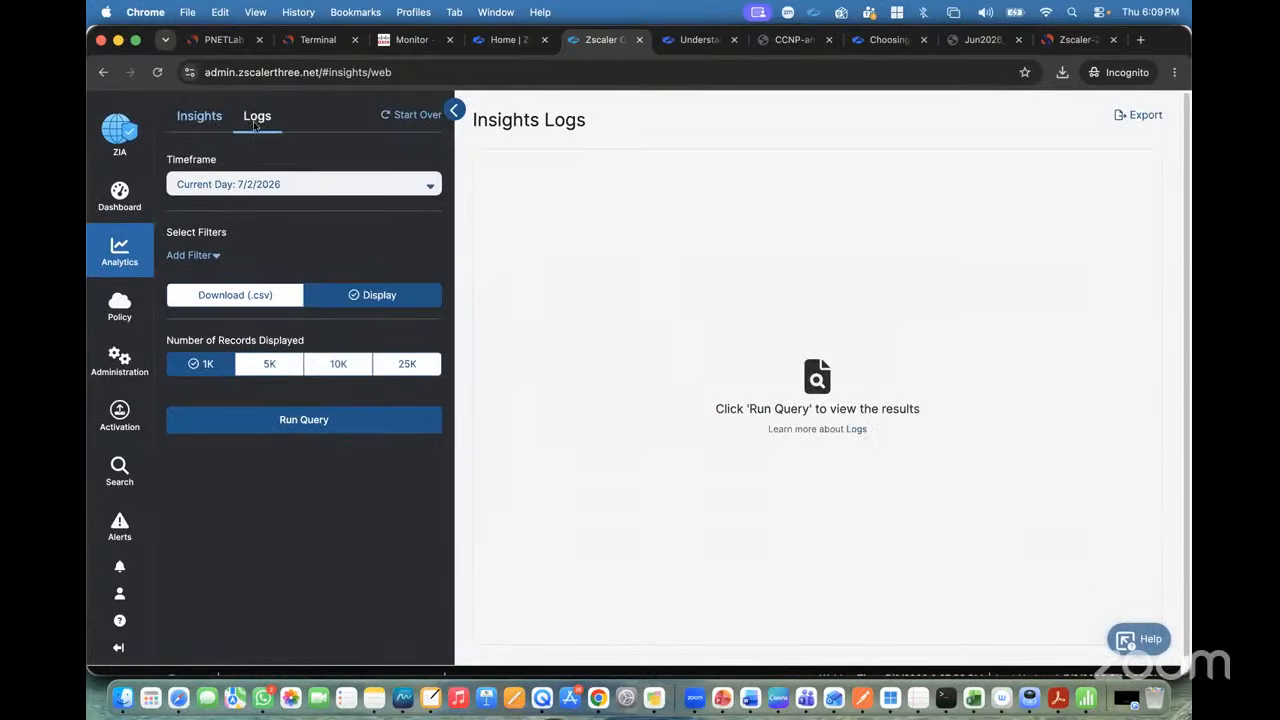
click(202, 258)
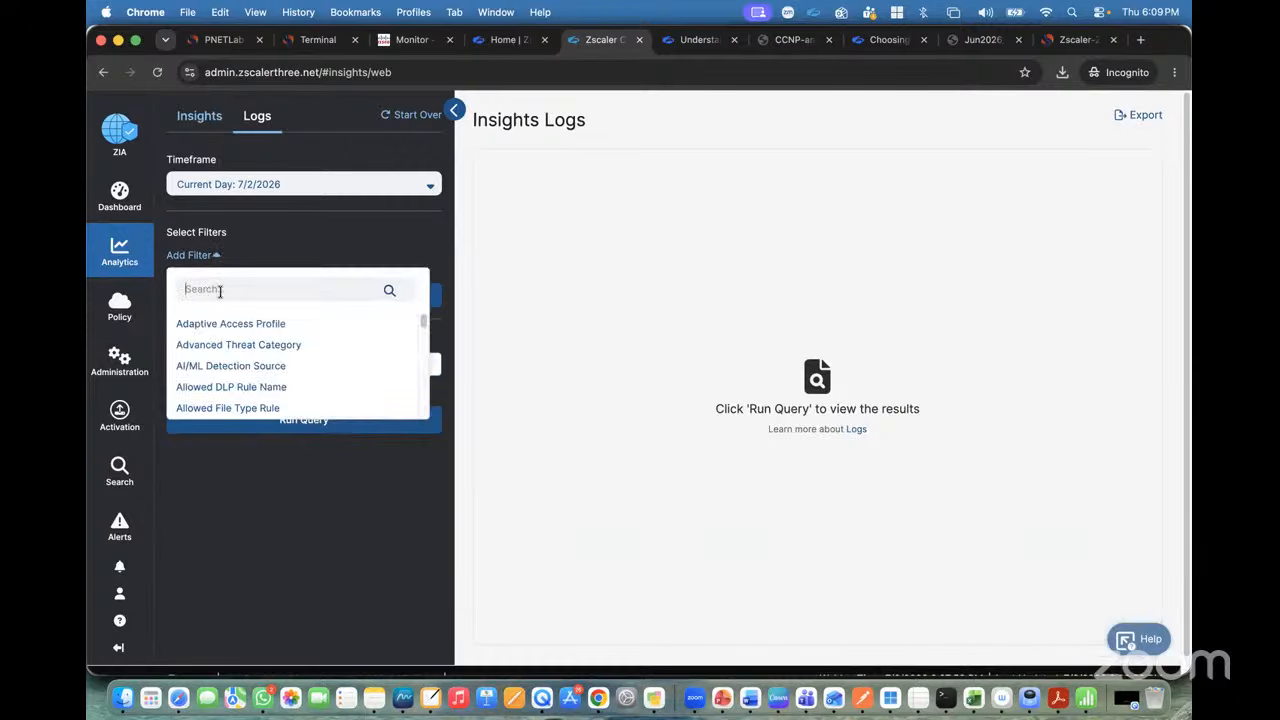
text(URL)
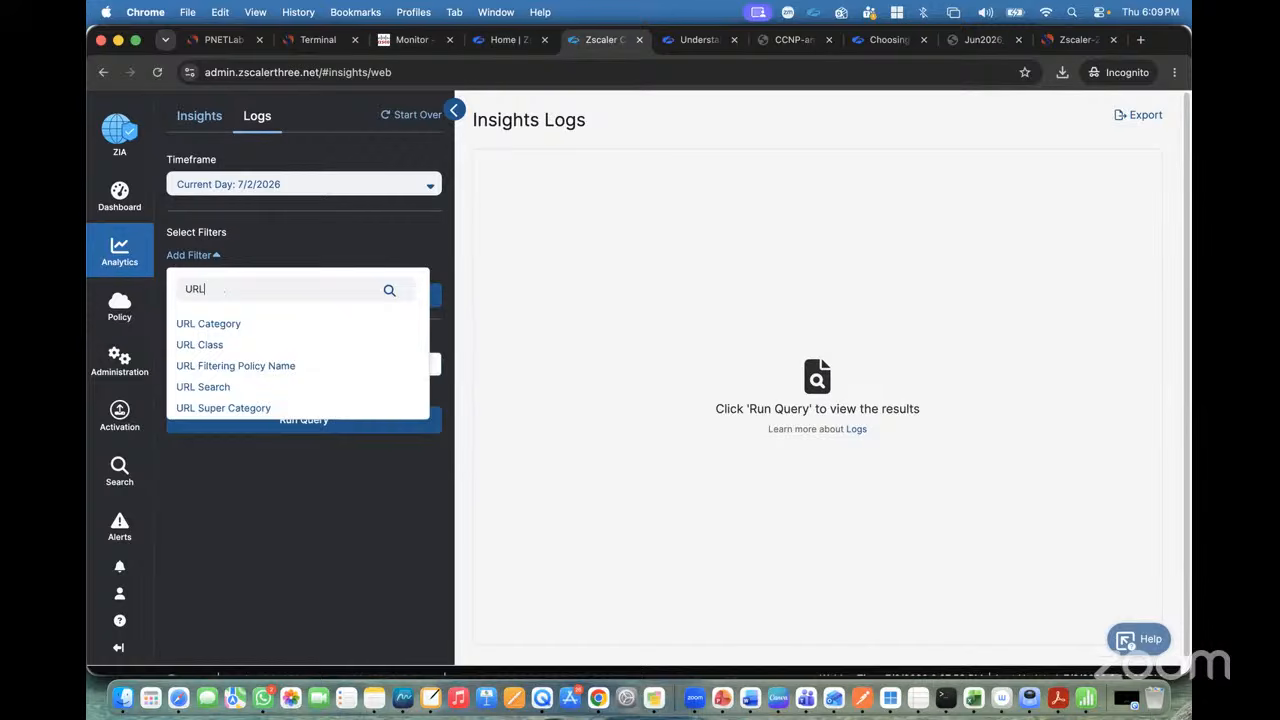
click(232, 387)
click(242, 330)
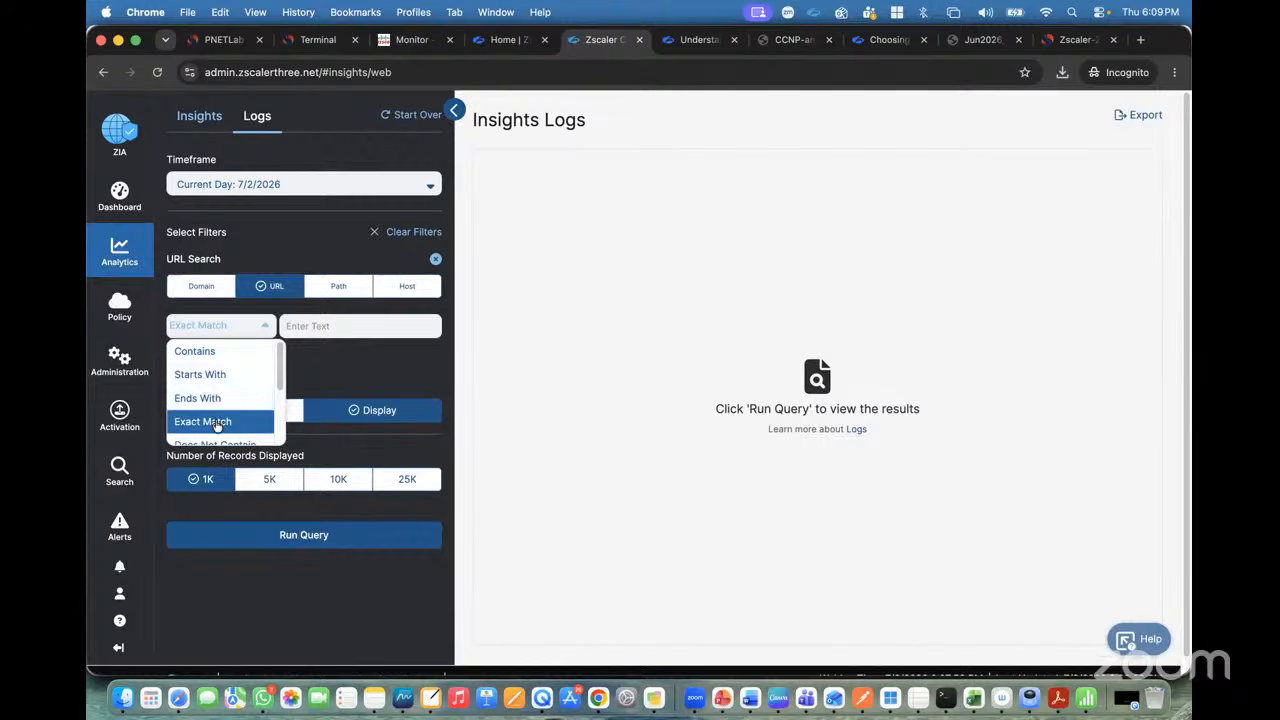
click(216, 423)
text(www.youtube.com)
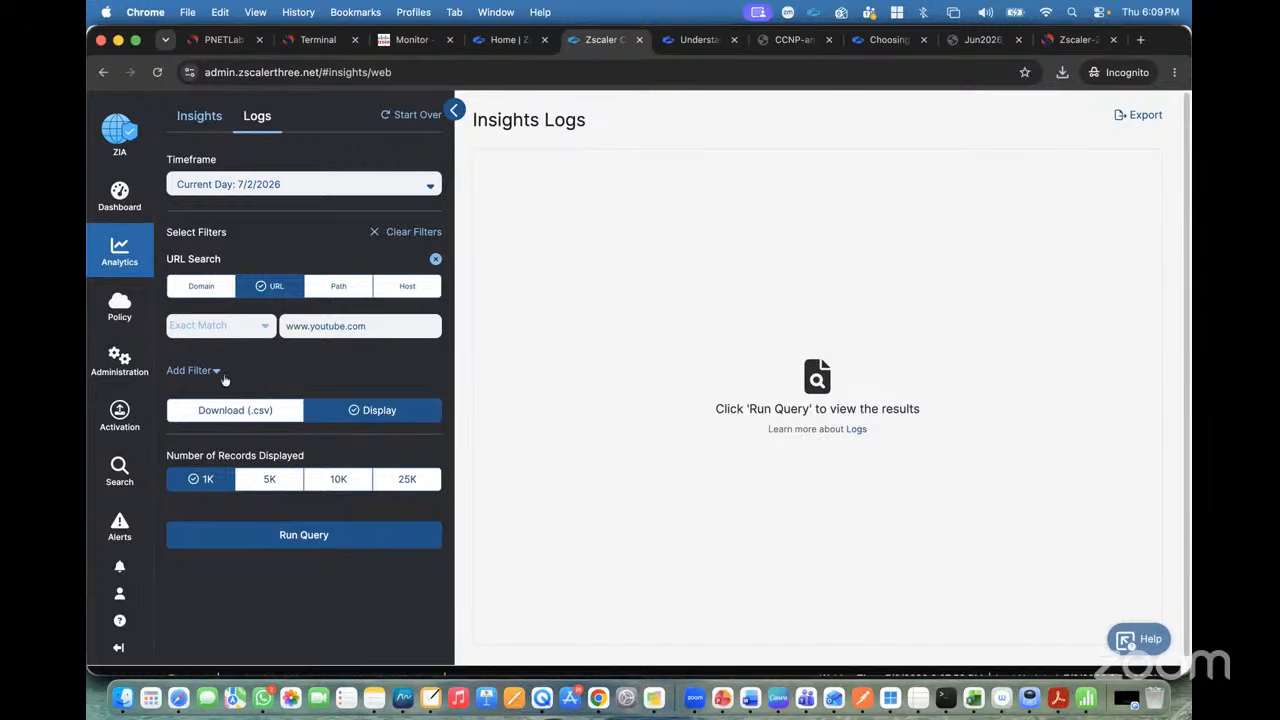
click(207, 372)
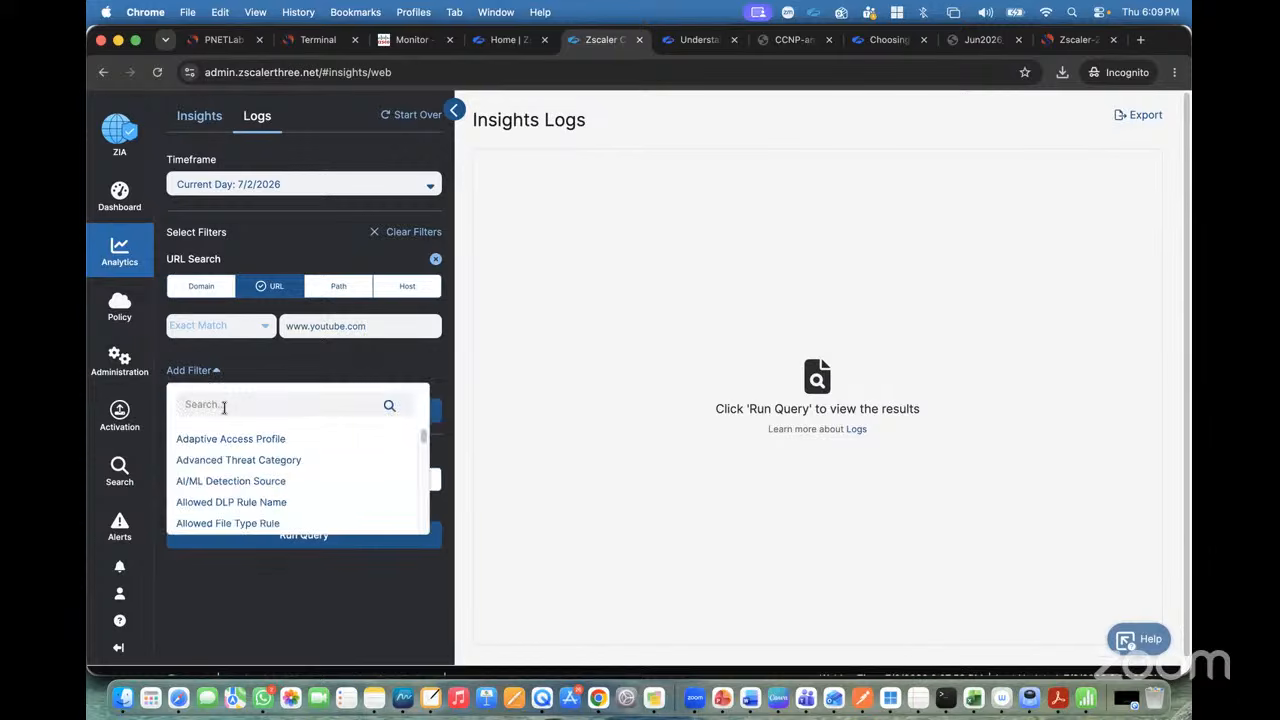
text(clien)
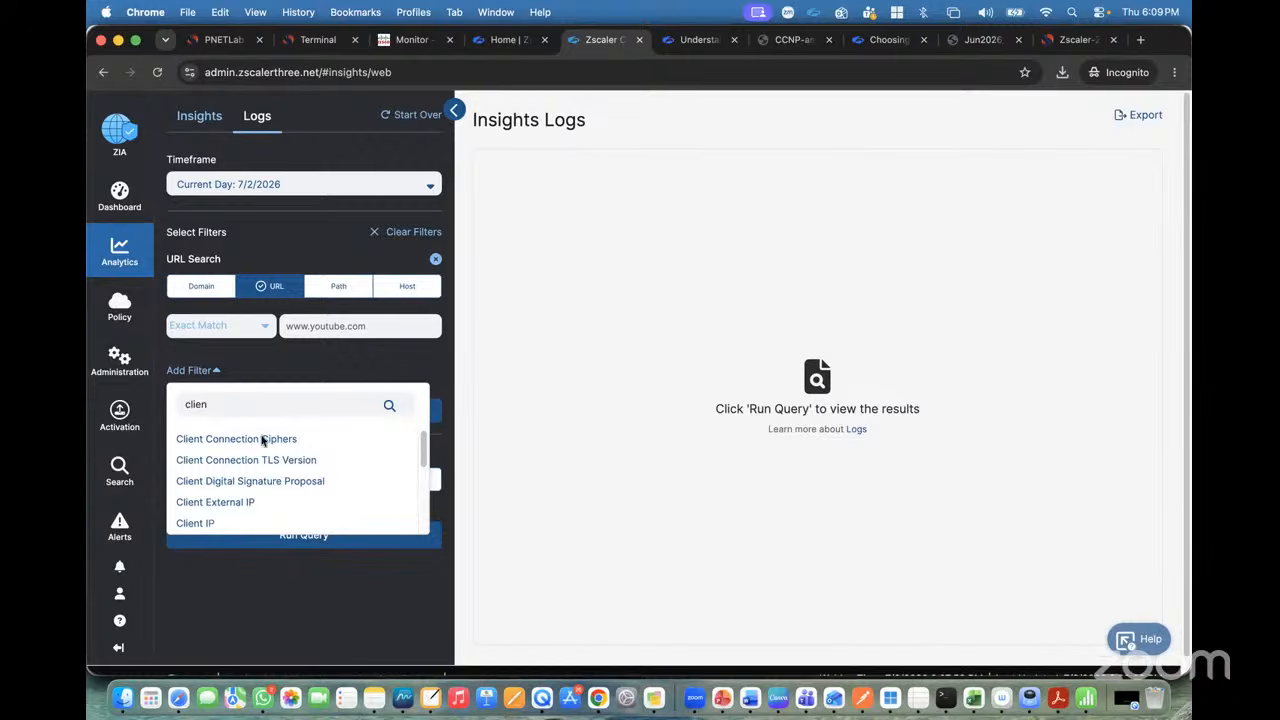
click(198, 523)
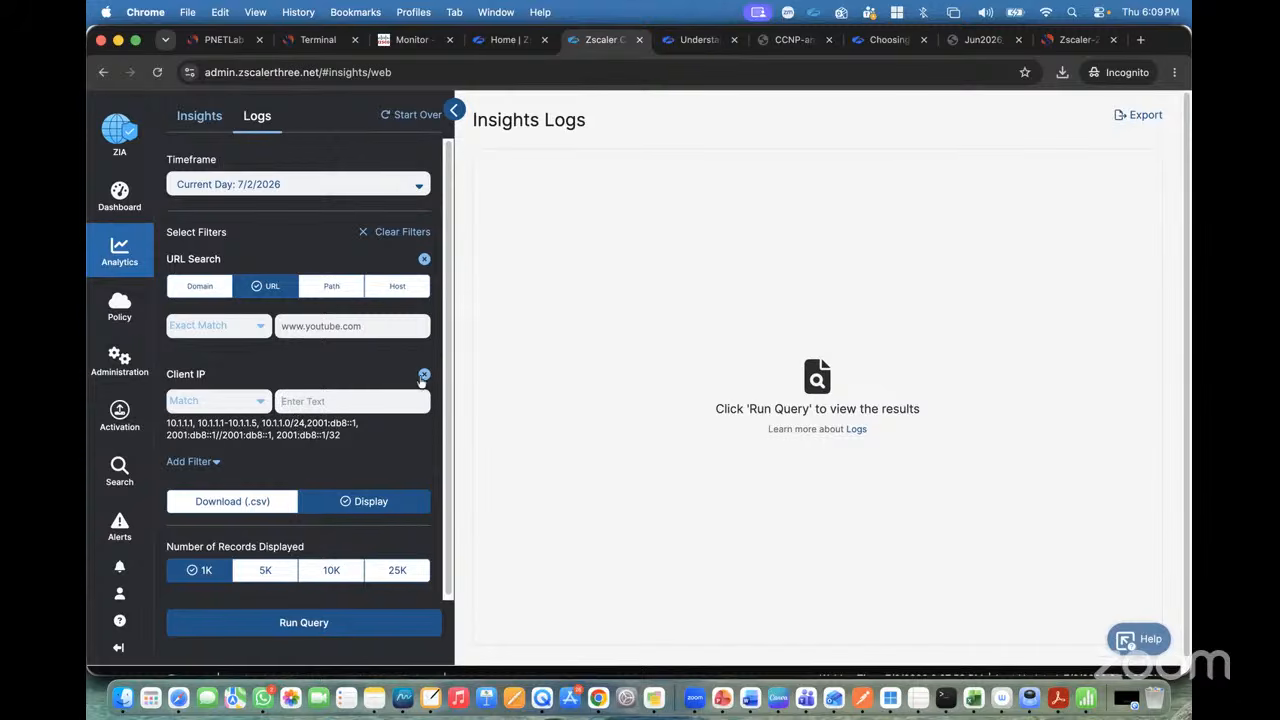
click(424, 376)
Add a User filter that includes one tenant's marketing (mkt) and ot accounts.
click(195, 371)
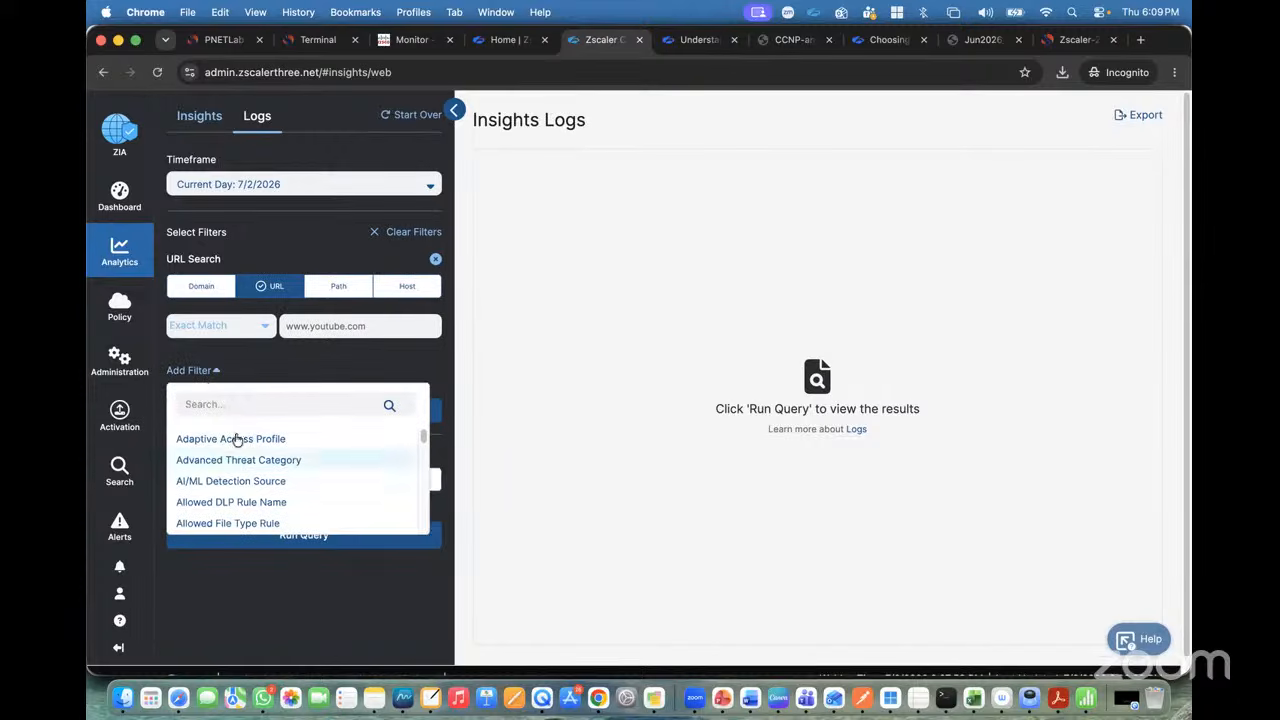
text(use)
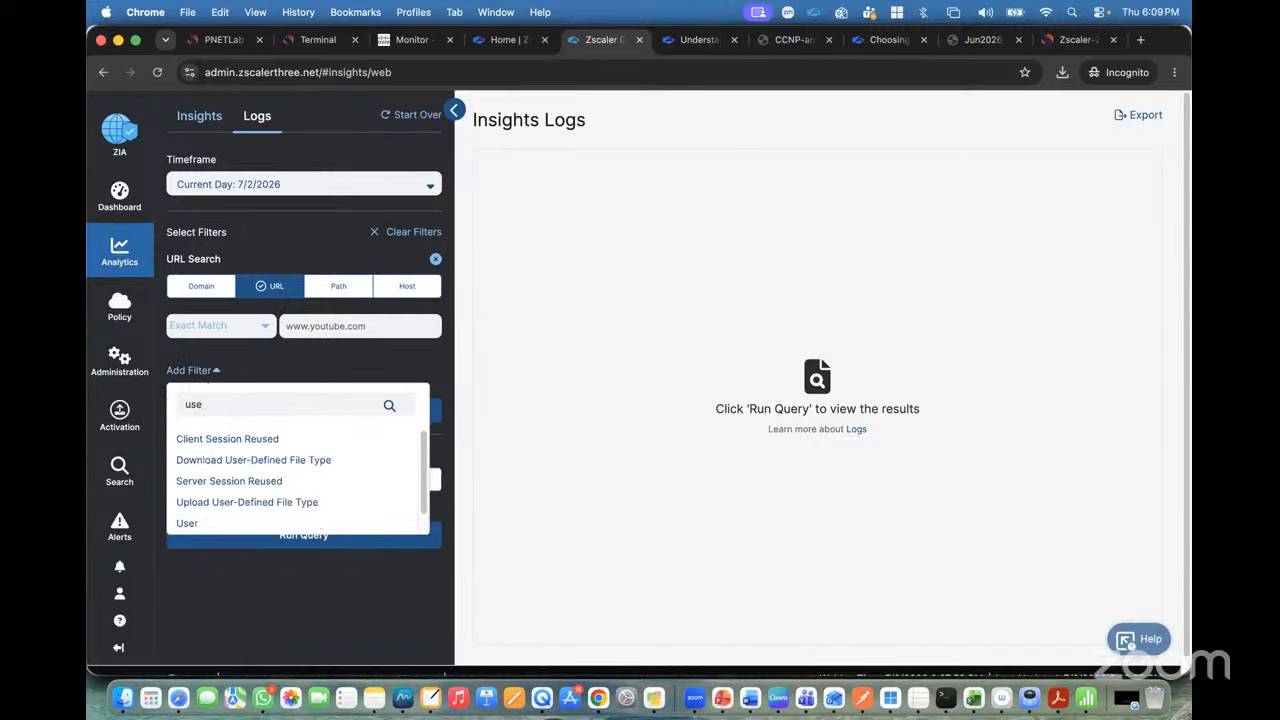
text(r)
click(192, 480)
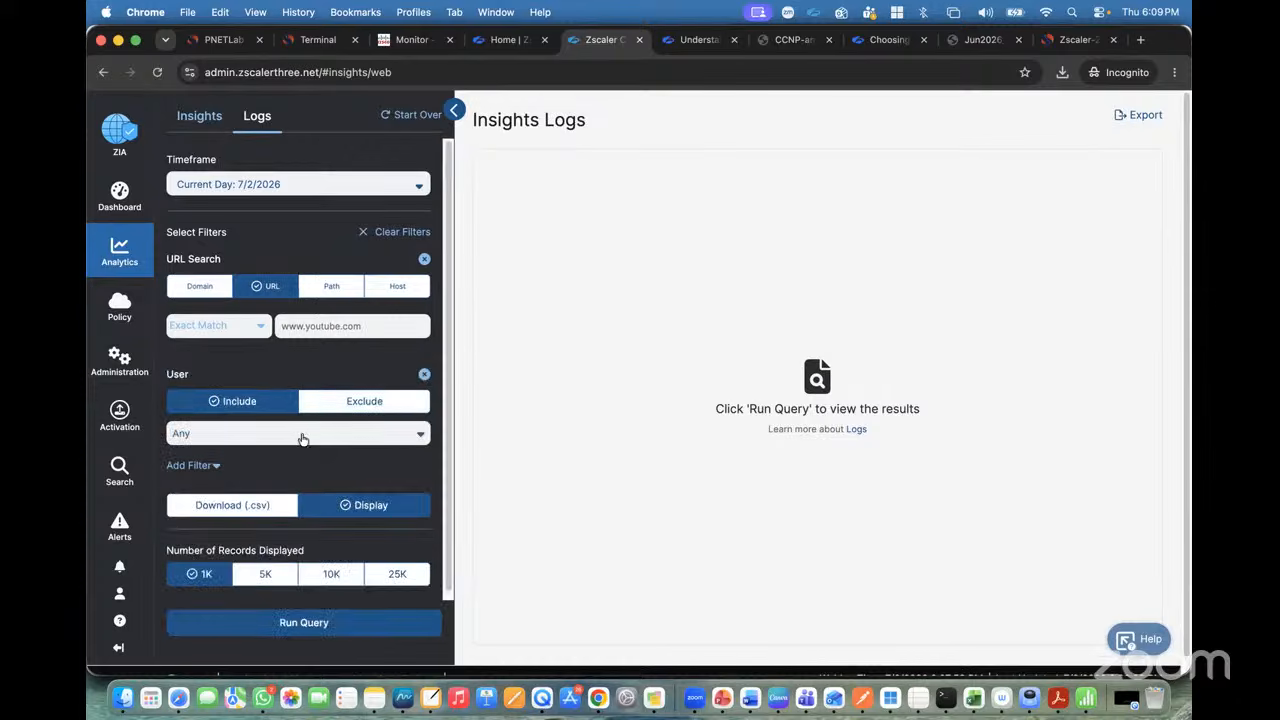
click(270, 436)
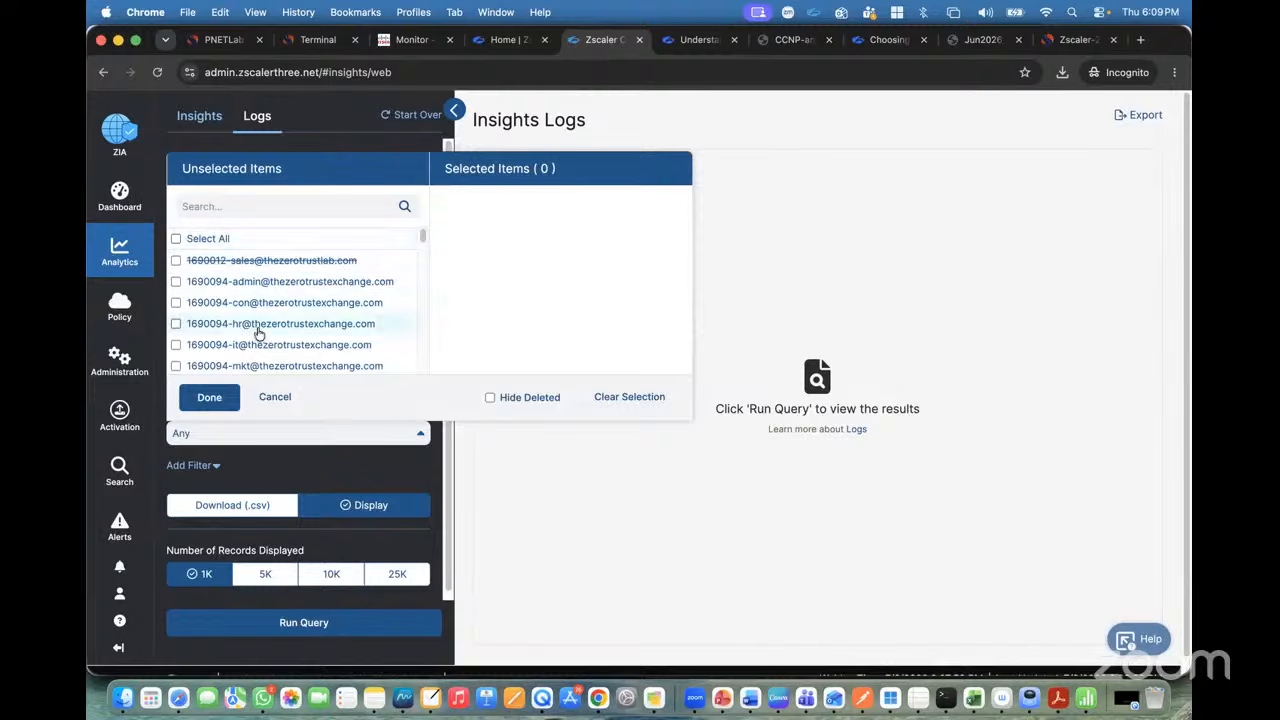
scroll(258, 333, down, 10)
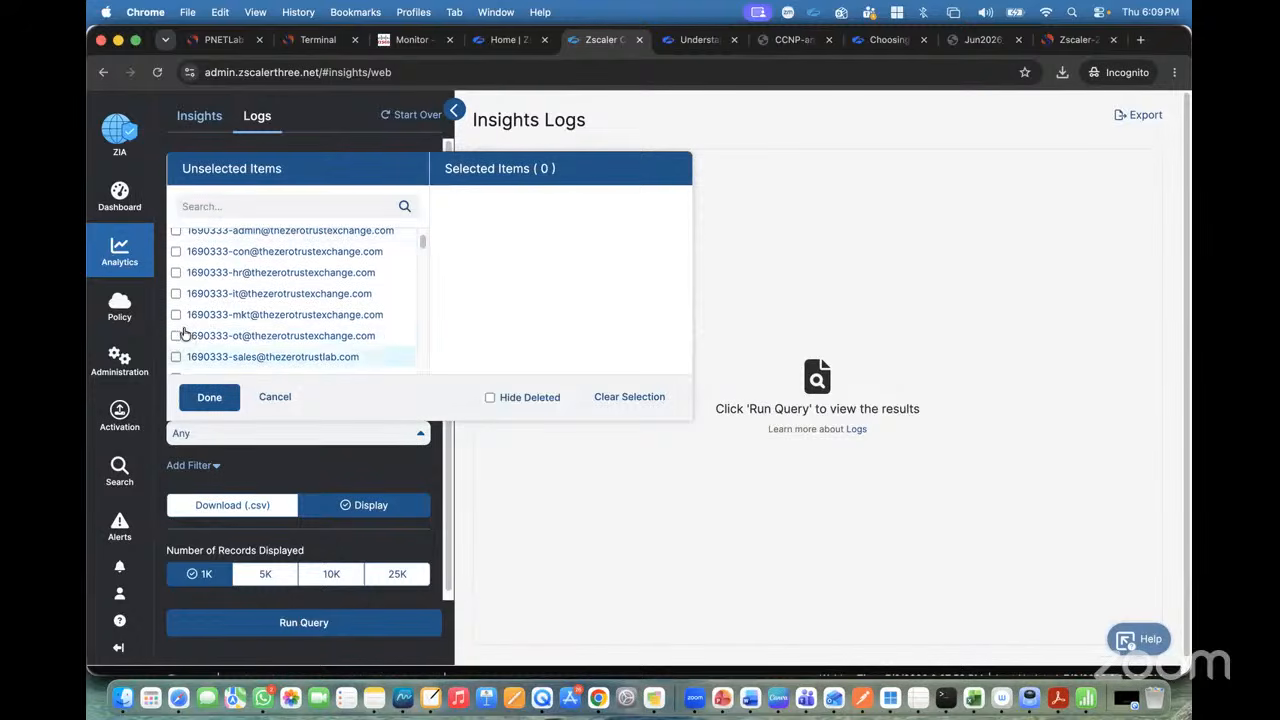
click(176, 336)
click(176, 315)
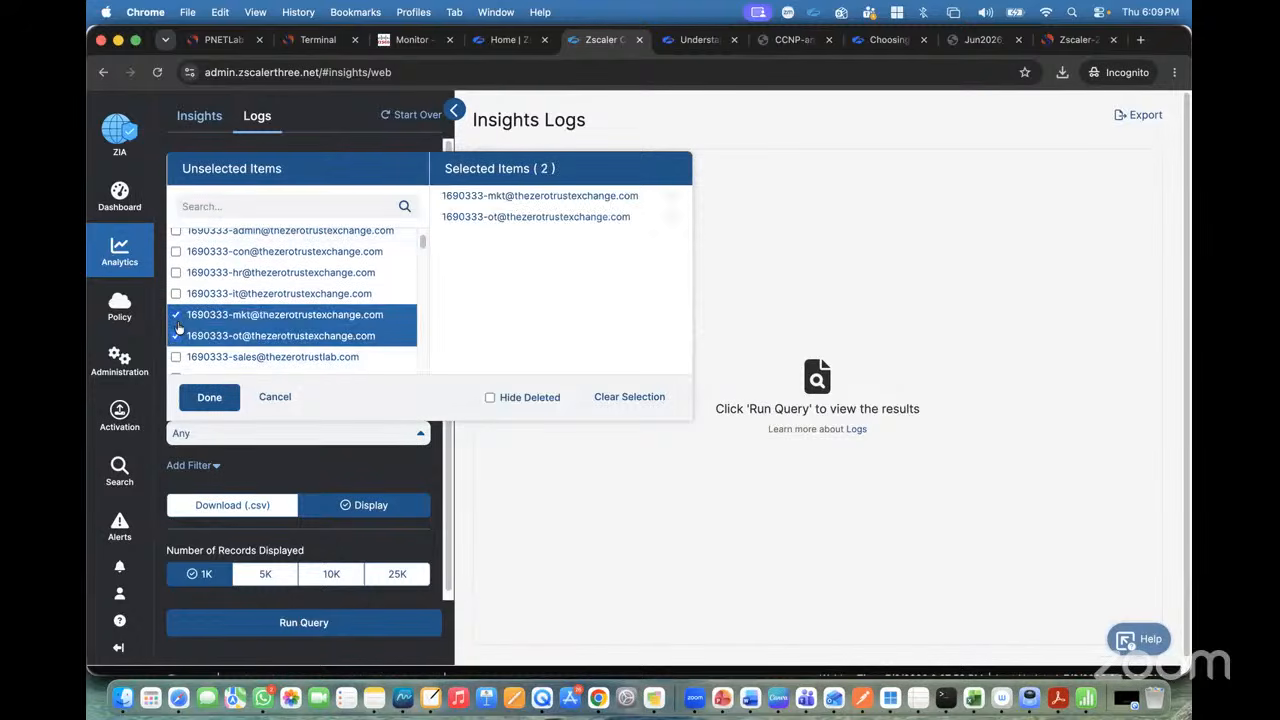
click(209, 398)
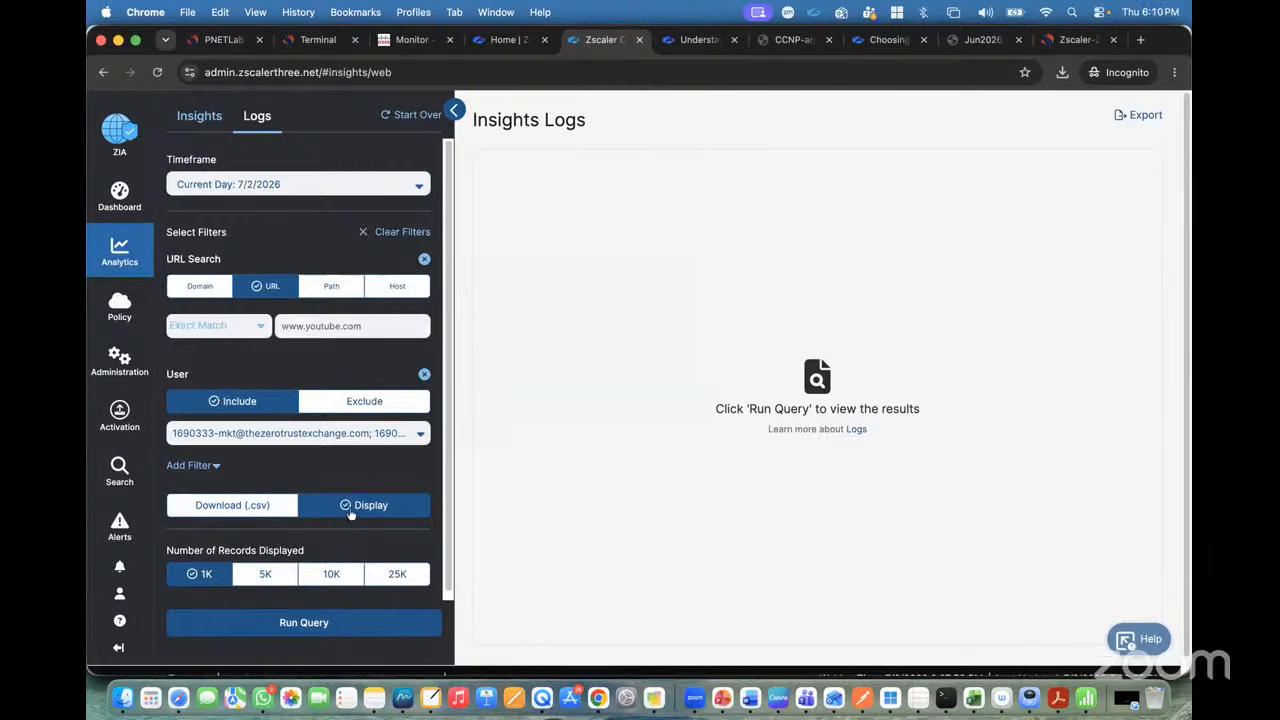
Set the timeframe to Last 2 Hours and run the log query, applying the recommended URL Search change.
click(318, 186)
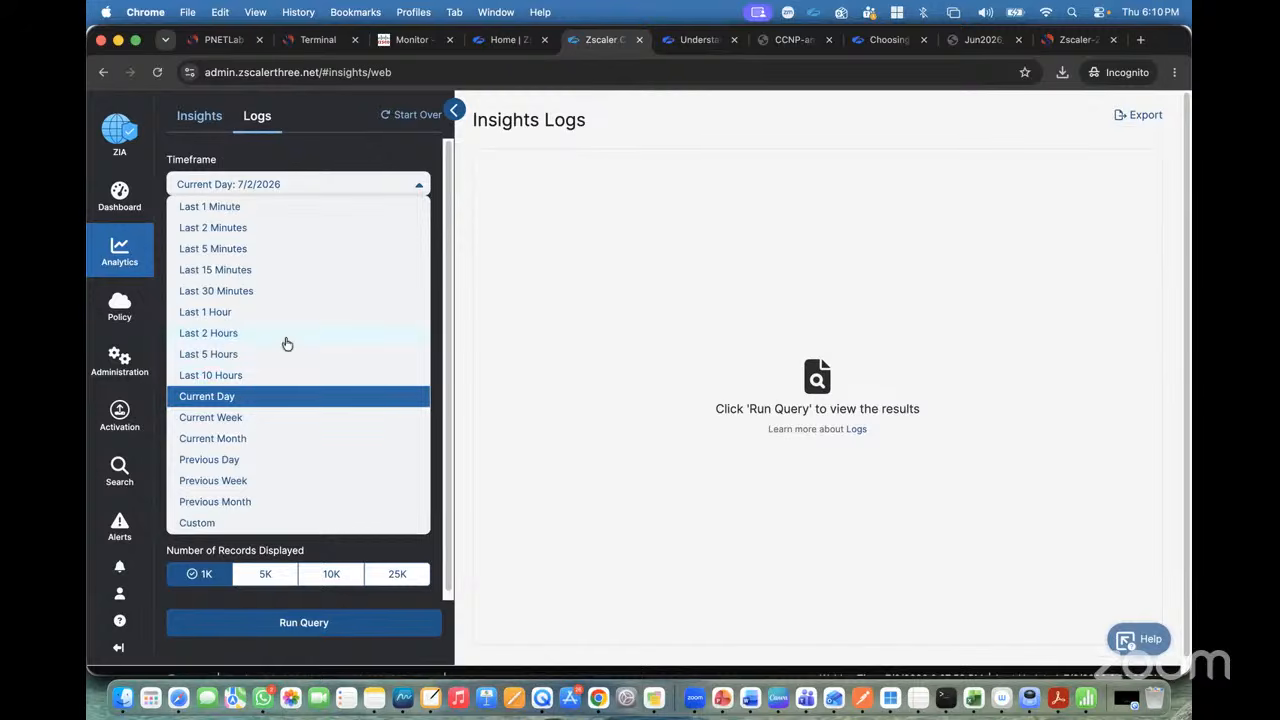
click(222, 337)
click(285, 624)
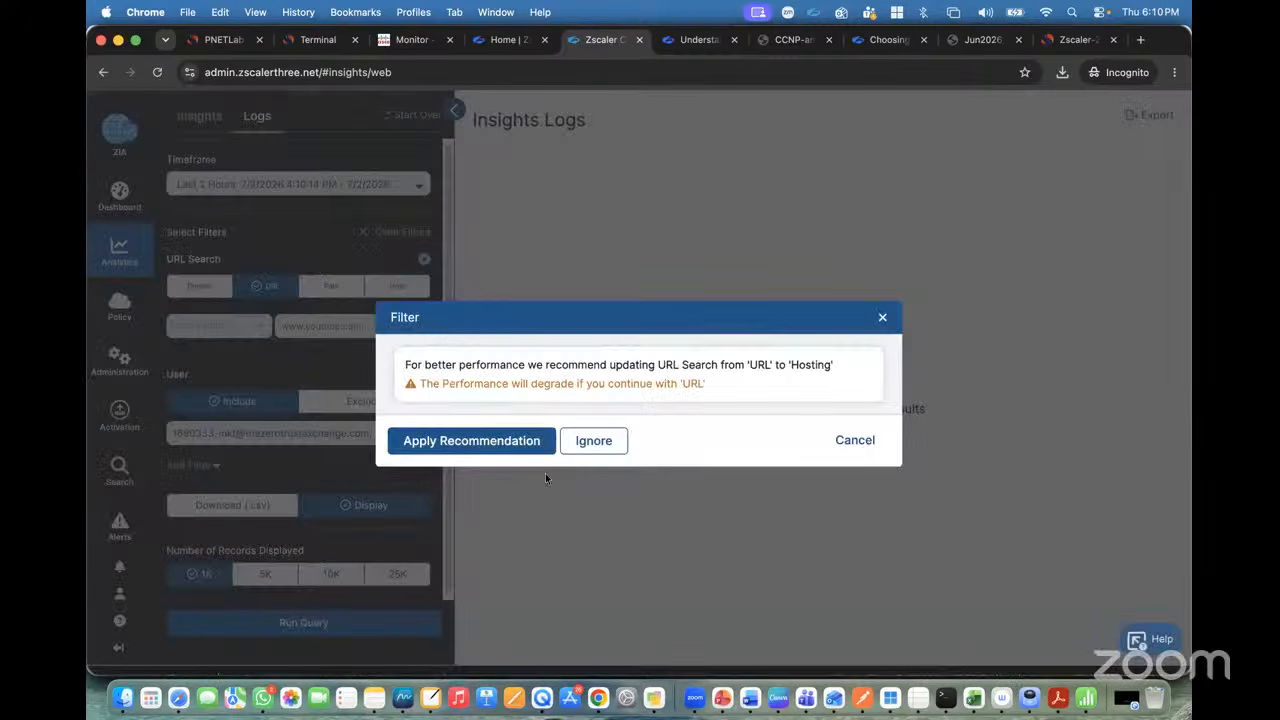
click(502, 442)
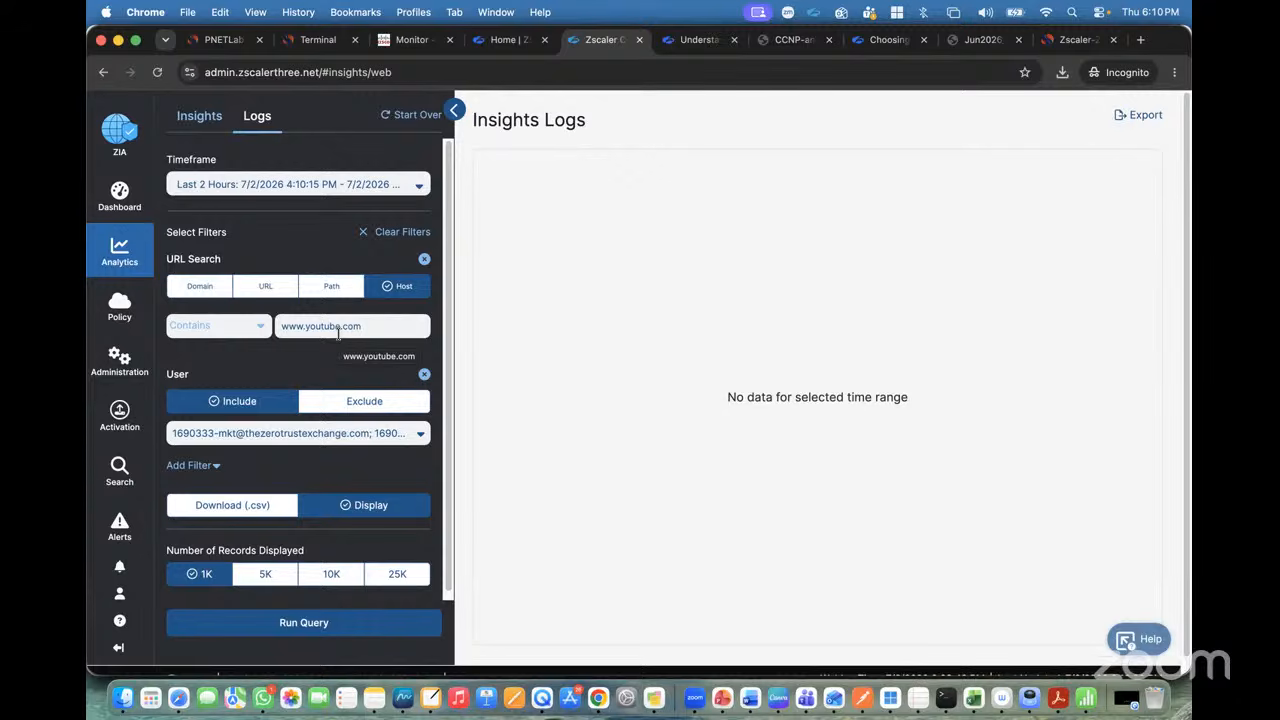
Extend the User filter to all listed users and rerun the log query.
click(414, 432)
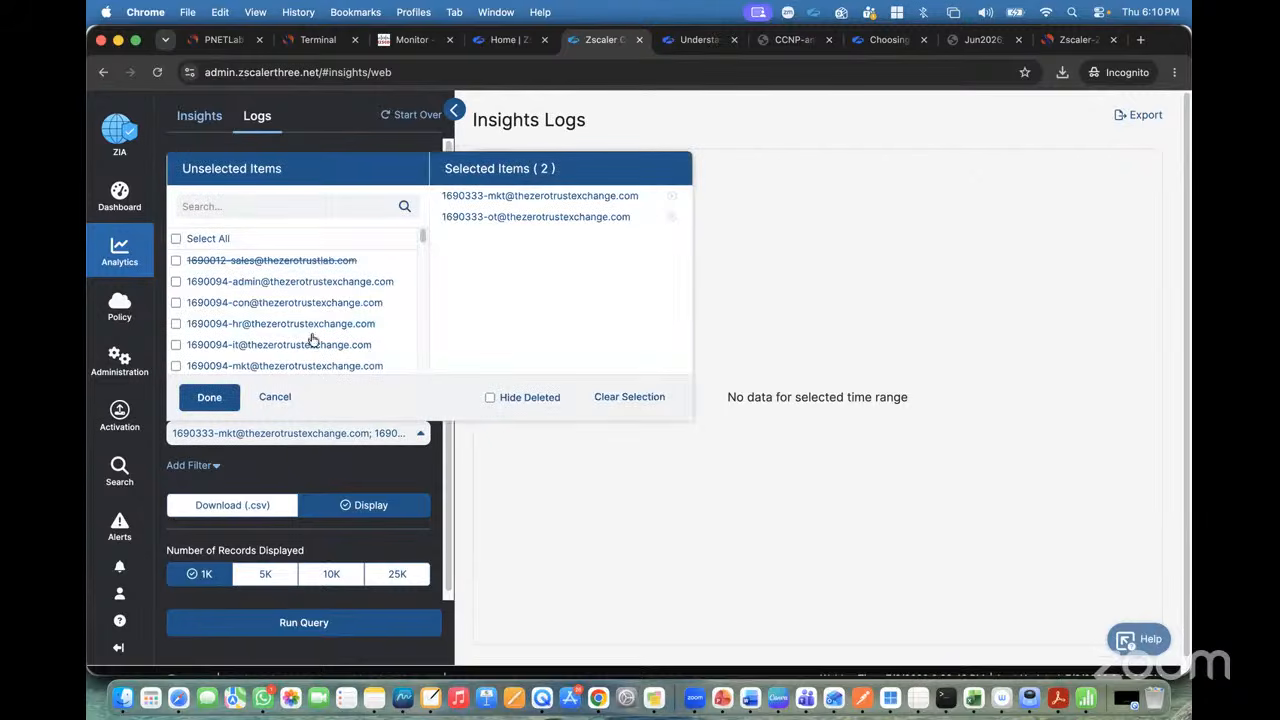
click(178, 239)
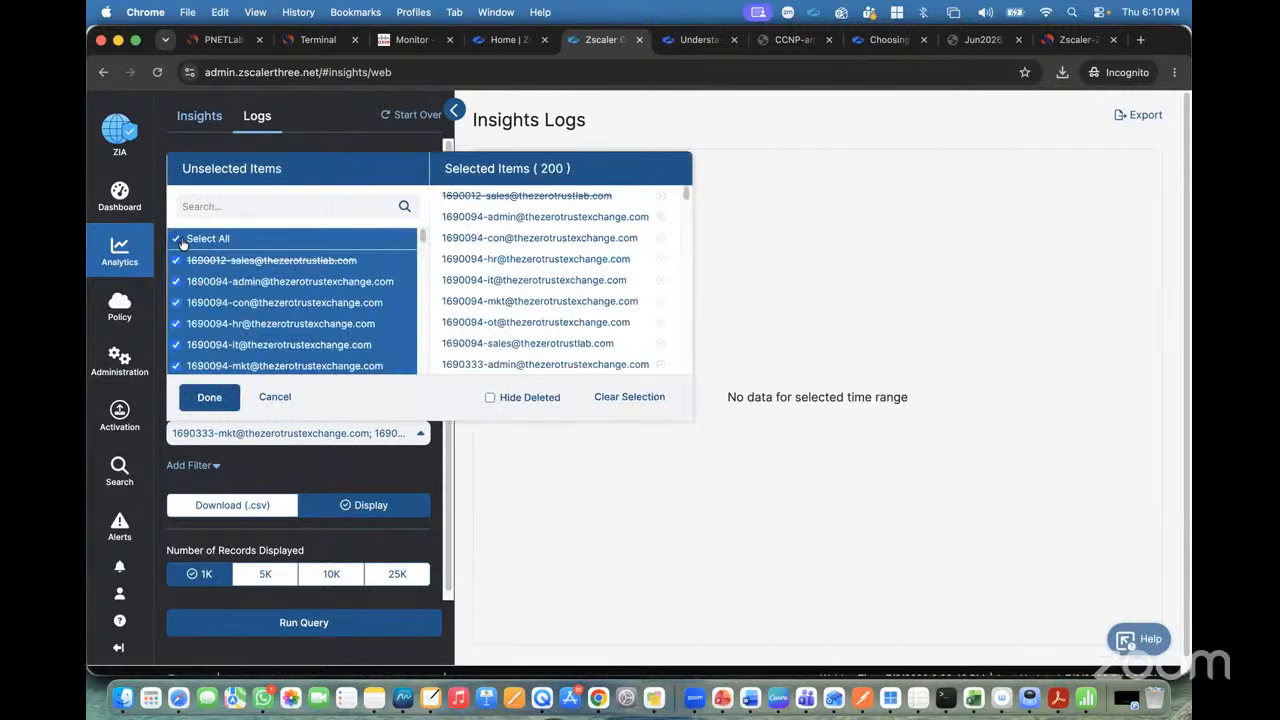
click(209, 398)
click(313, 621)
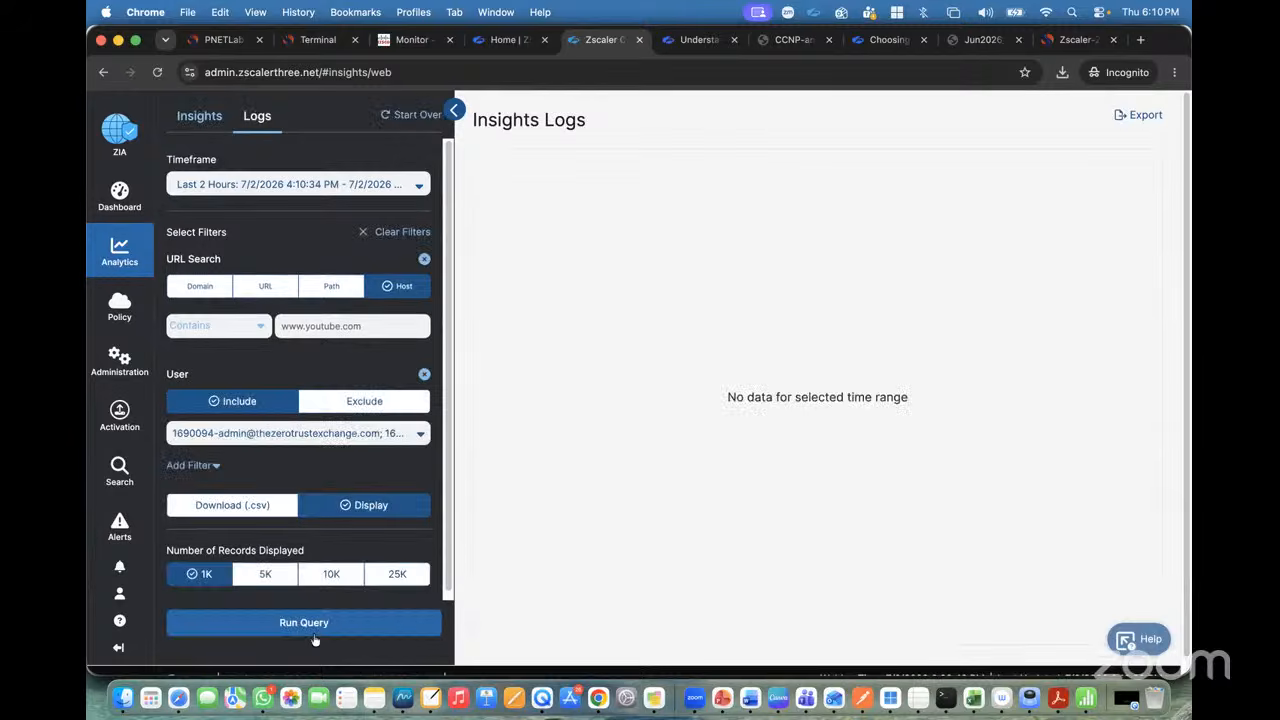
Set the log timeframe to Current Day and run the query again.
click(261, 186)
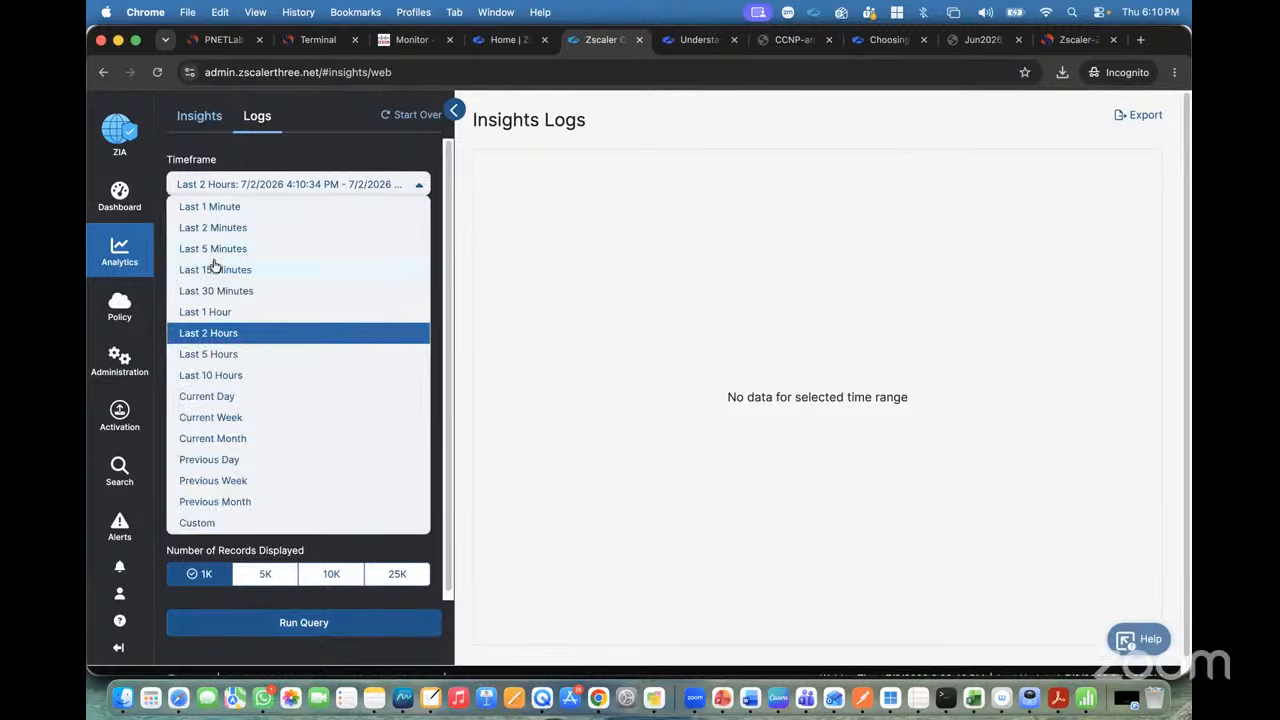
click(232, 398)
click(289, 620)
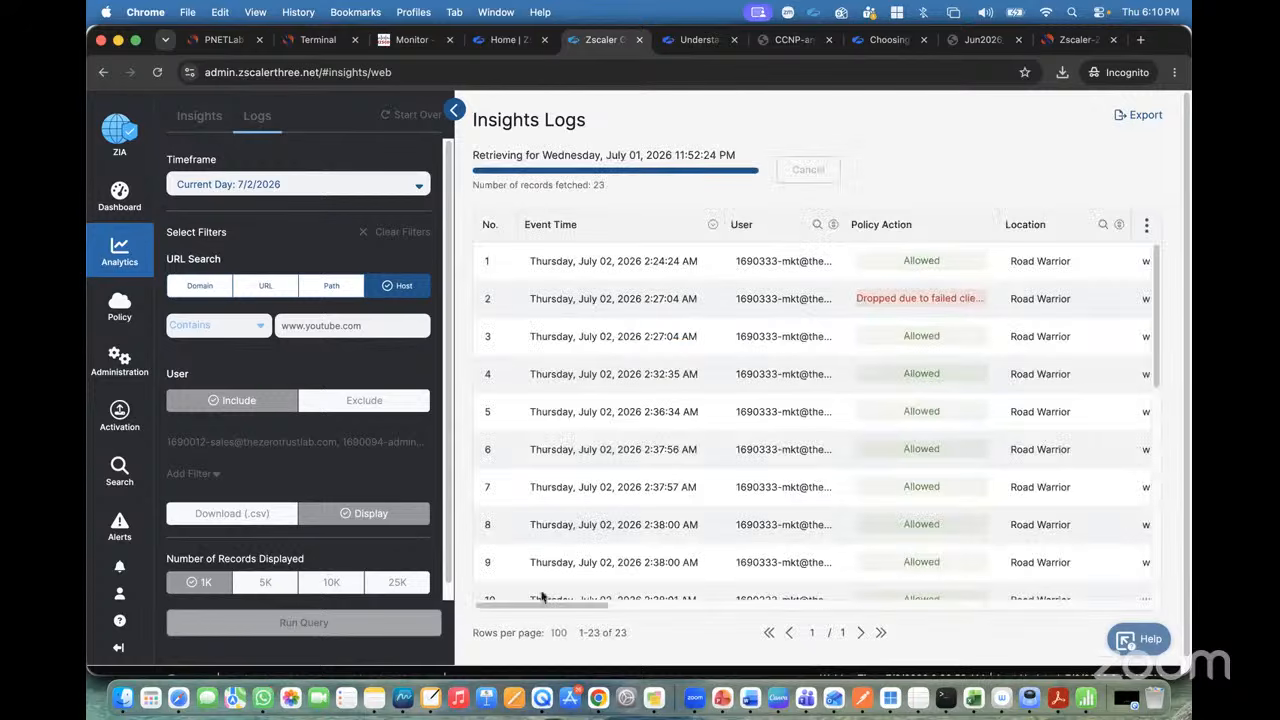
Examine the policy action, location and URL of the YouTube log records, and widen the User column.
scroll(860, 412, down, 2)
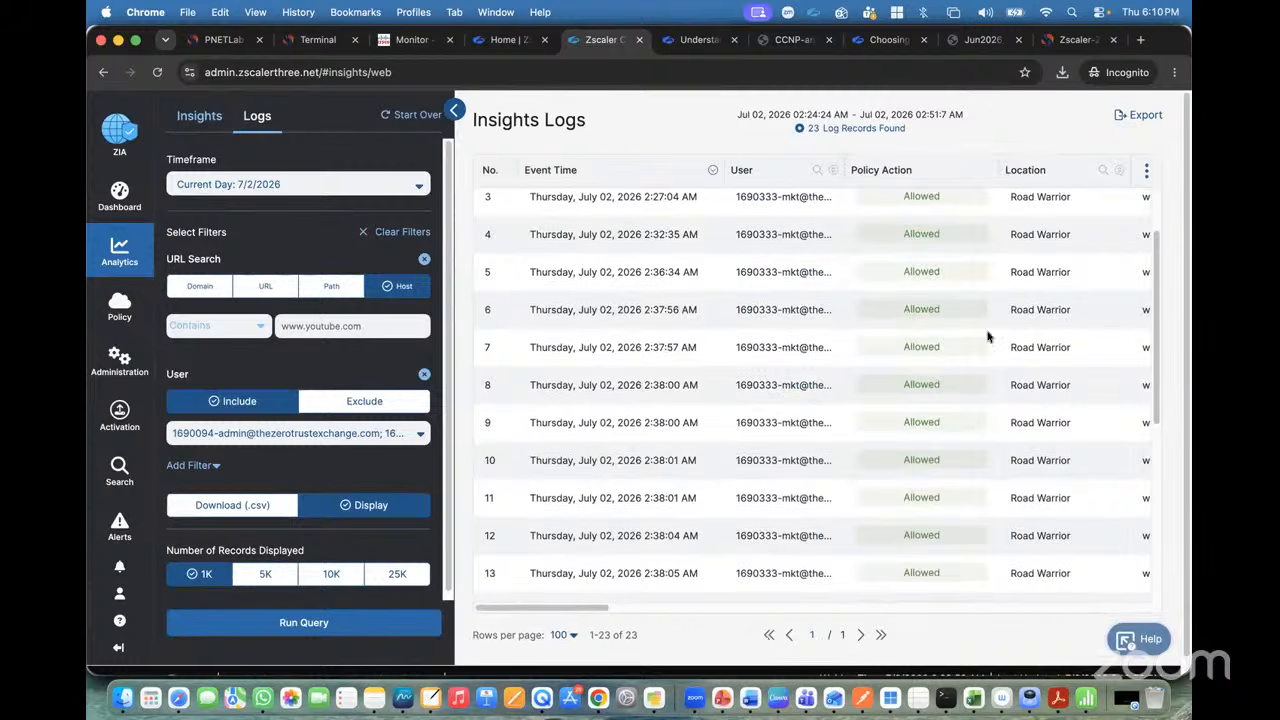
scroll(987, 337, right, 10)
scroll(1060, 354, left, 8)
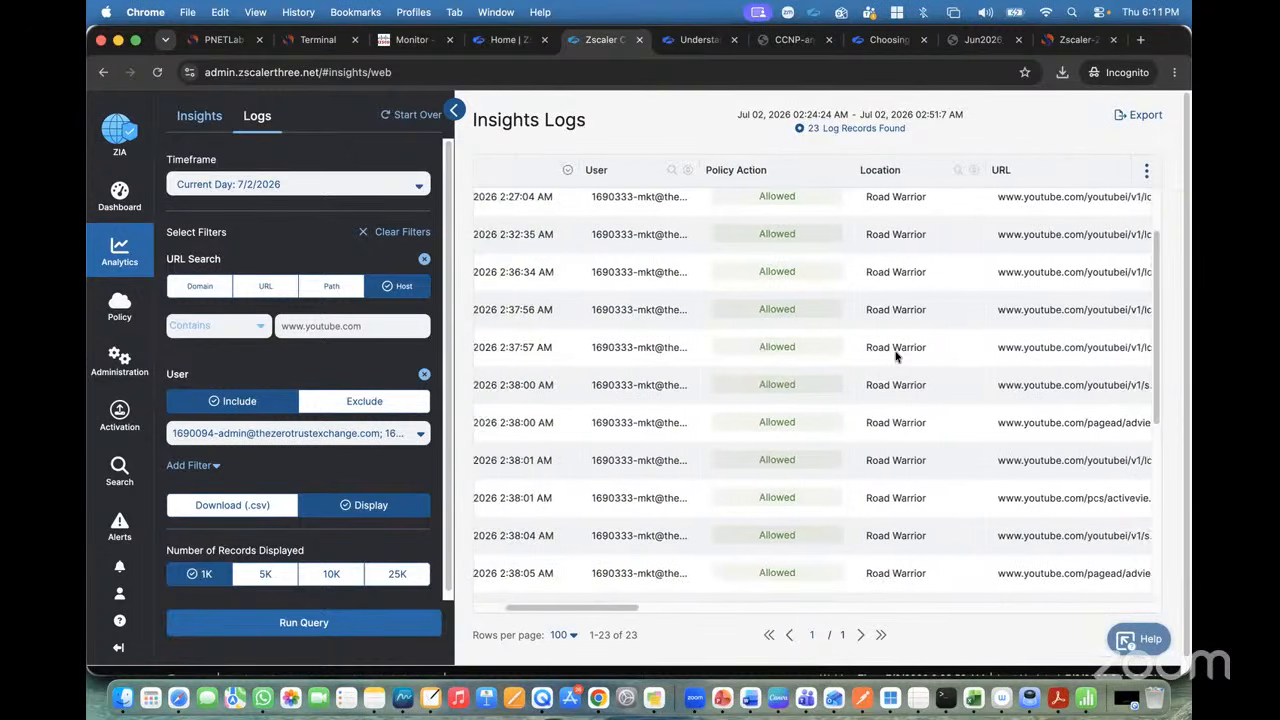
scroll(897, 355, left, 1)
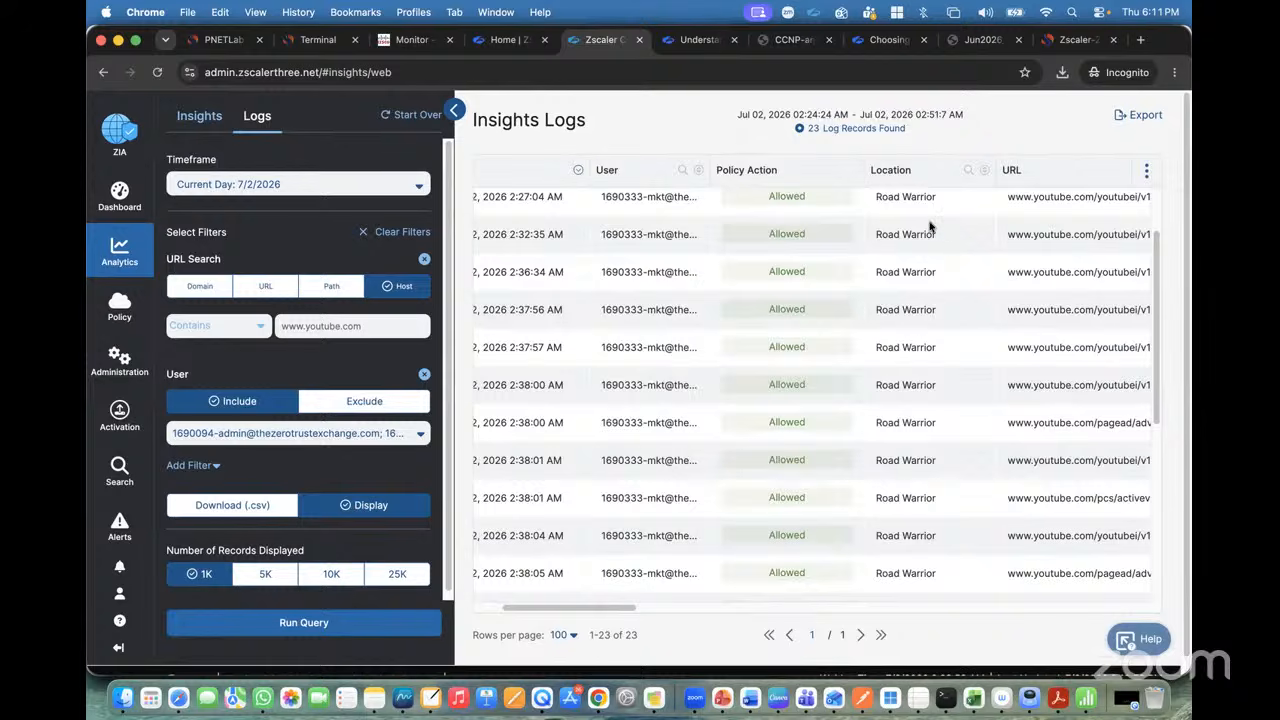
scroll(929, 228, down, 2)
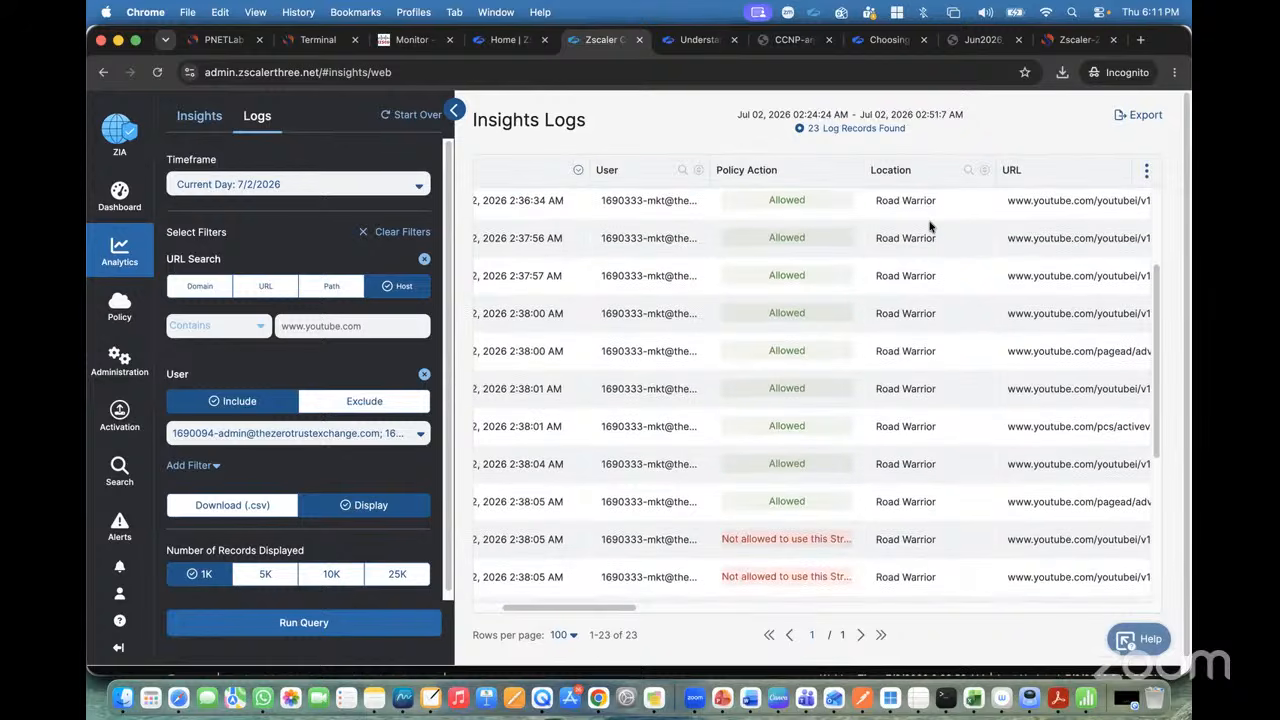
scroll(956, 358, right, 2)
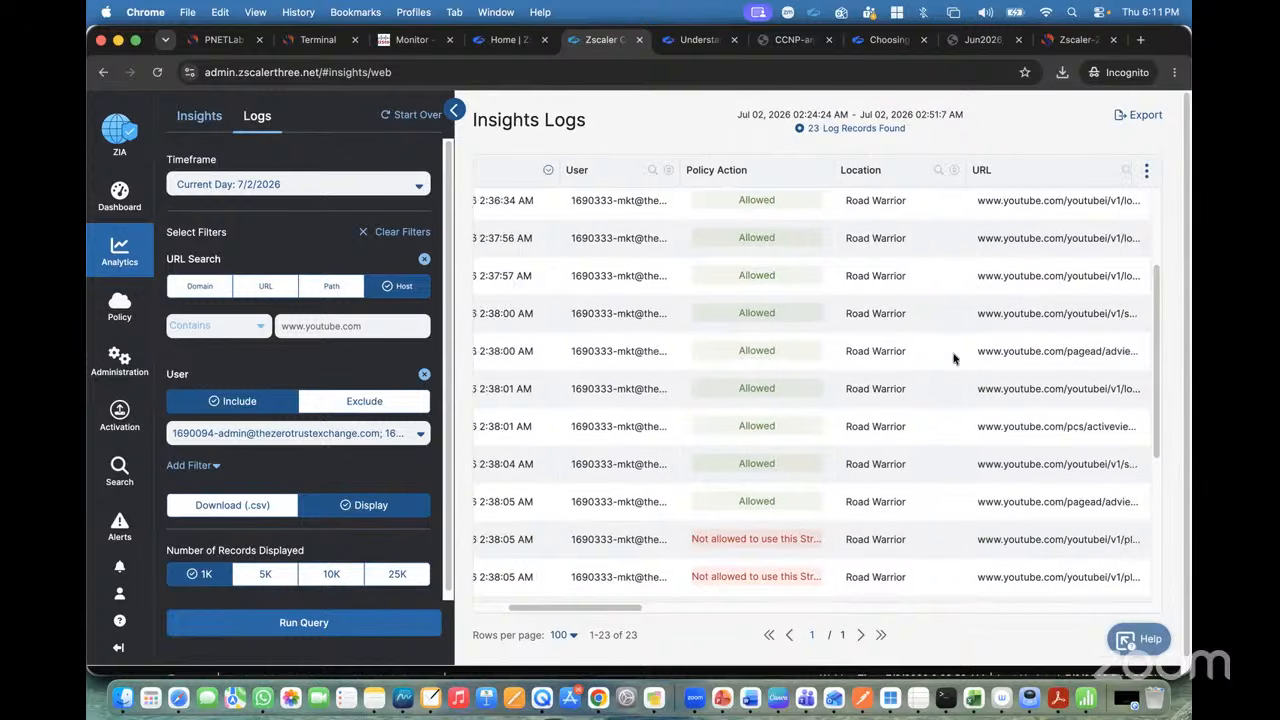
scroll(573, 275, up, 4)
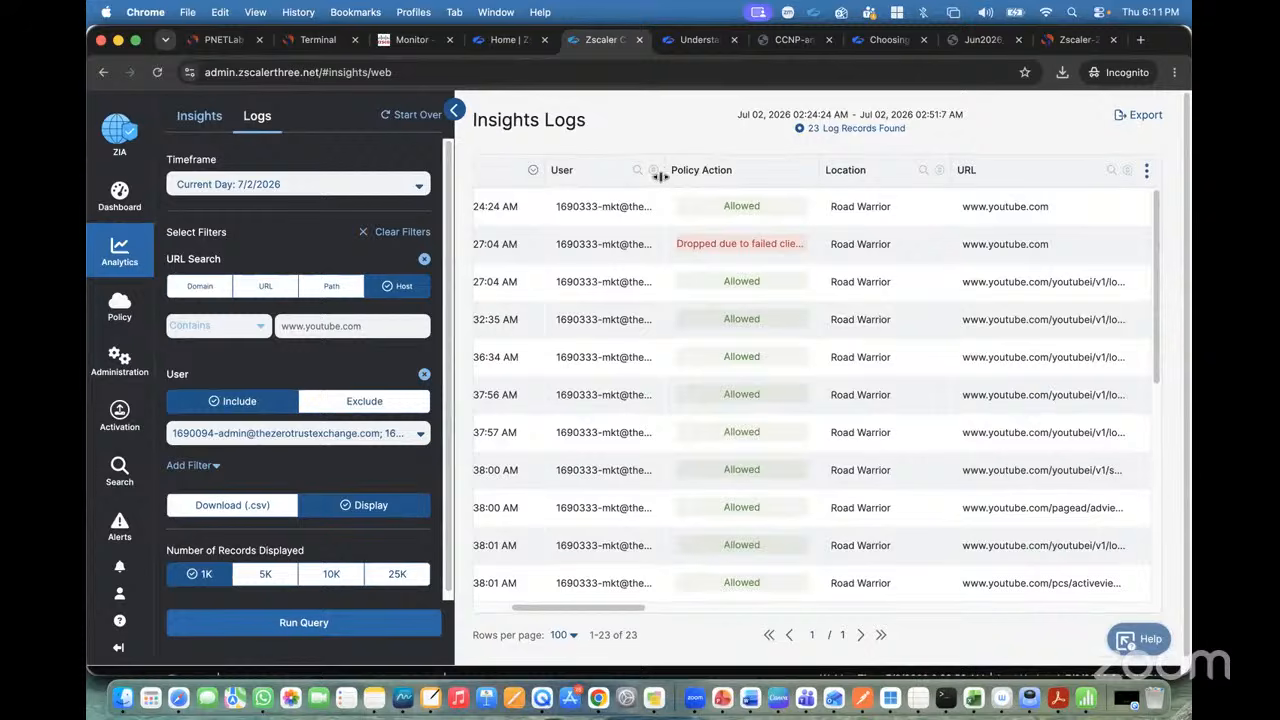
drag(662, 176, 720, 172)
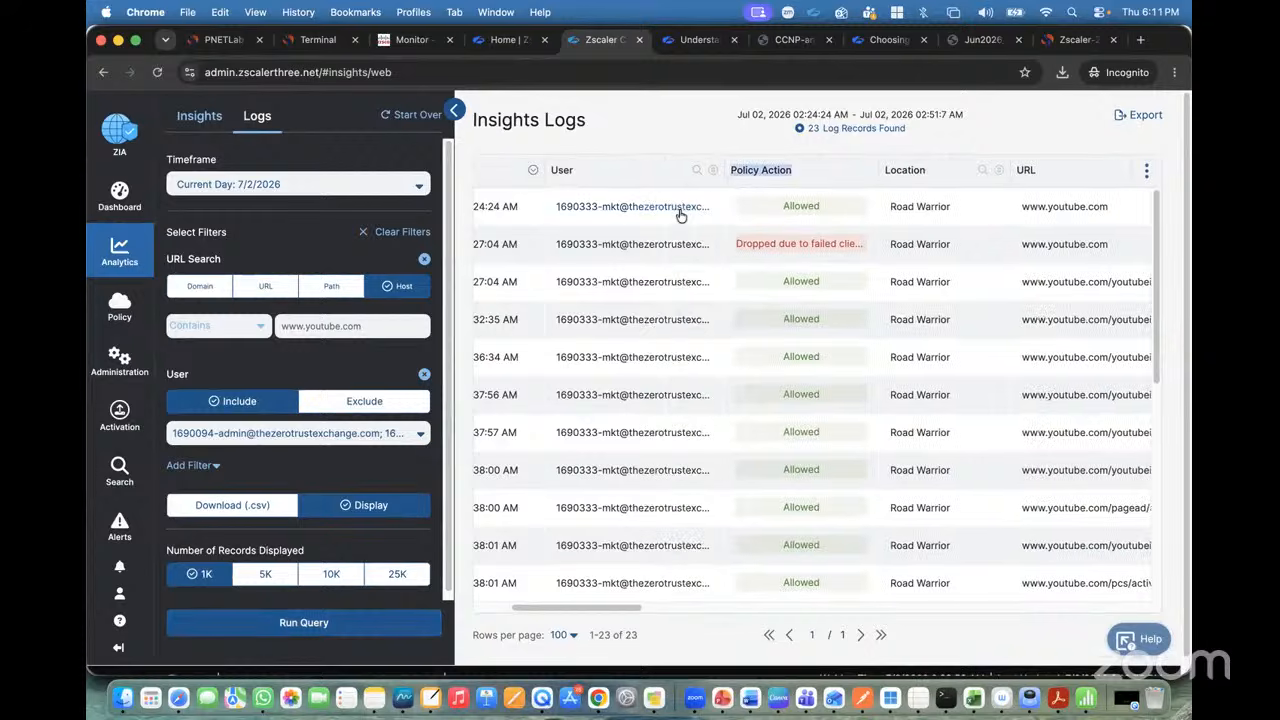
click(678, 213)
Examine the remaining log columns, from URL category and cloud application through department and certificate details to gateway IP.
scroll(900, 320, right, 5)
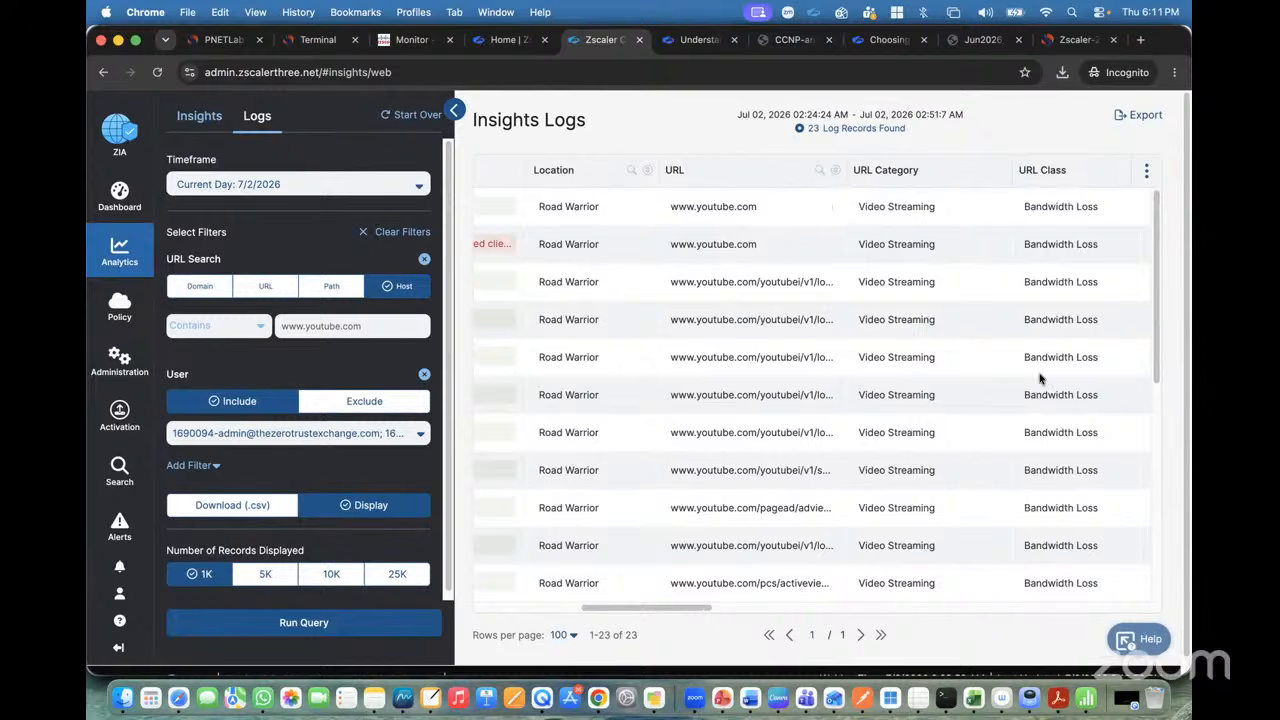
scroll(1040, 378, right, 2)
scroll(1040, 378, right, 8)
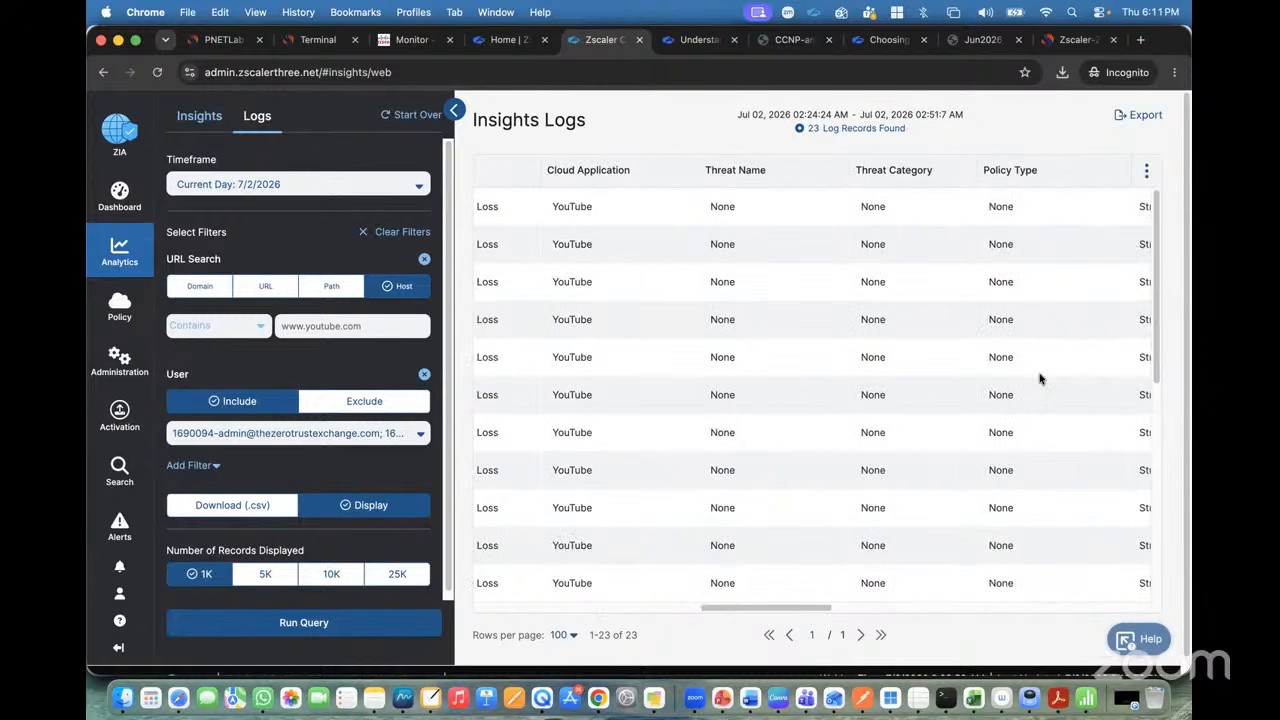
scroll(1040, 378, right, 10)
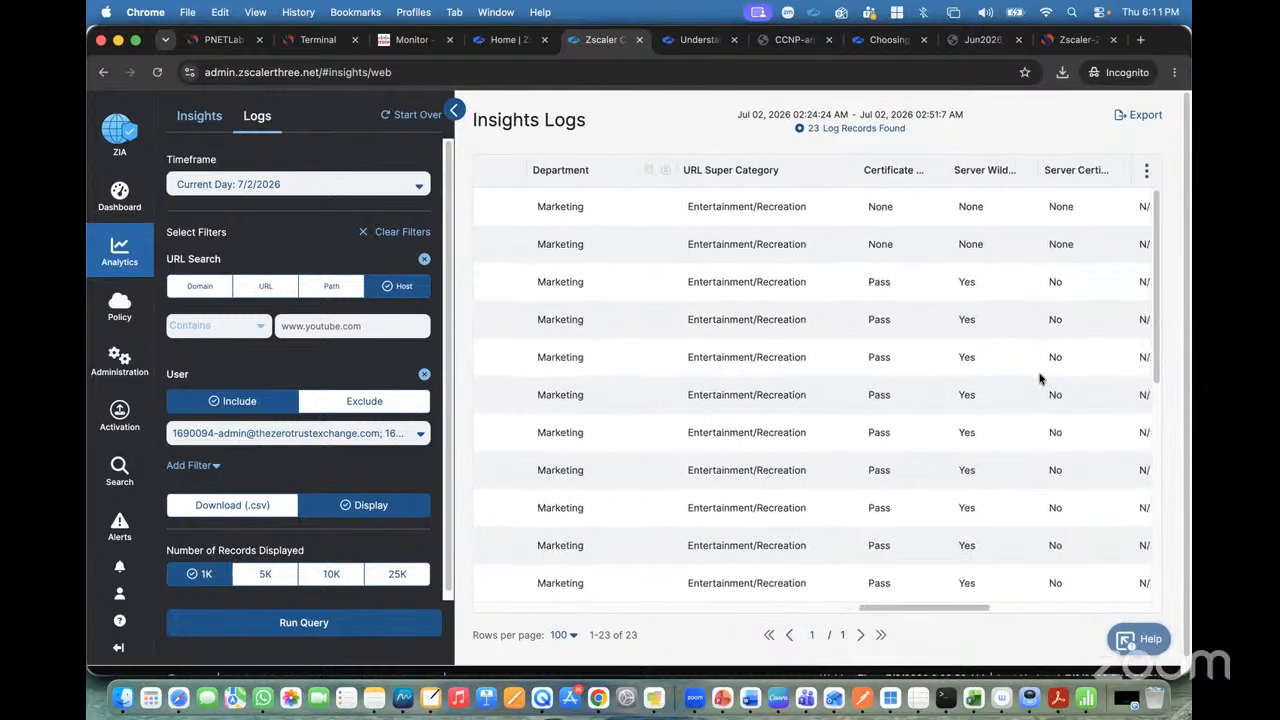
scroll(1000, 335, right, 8)
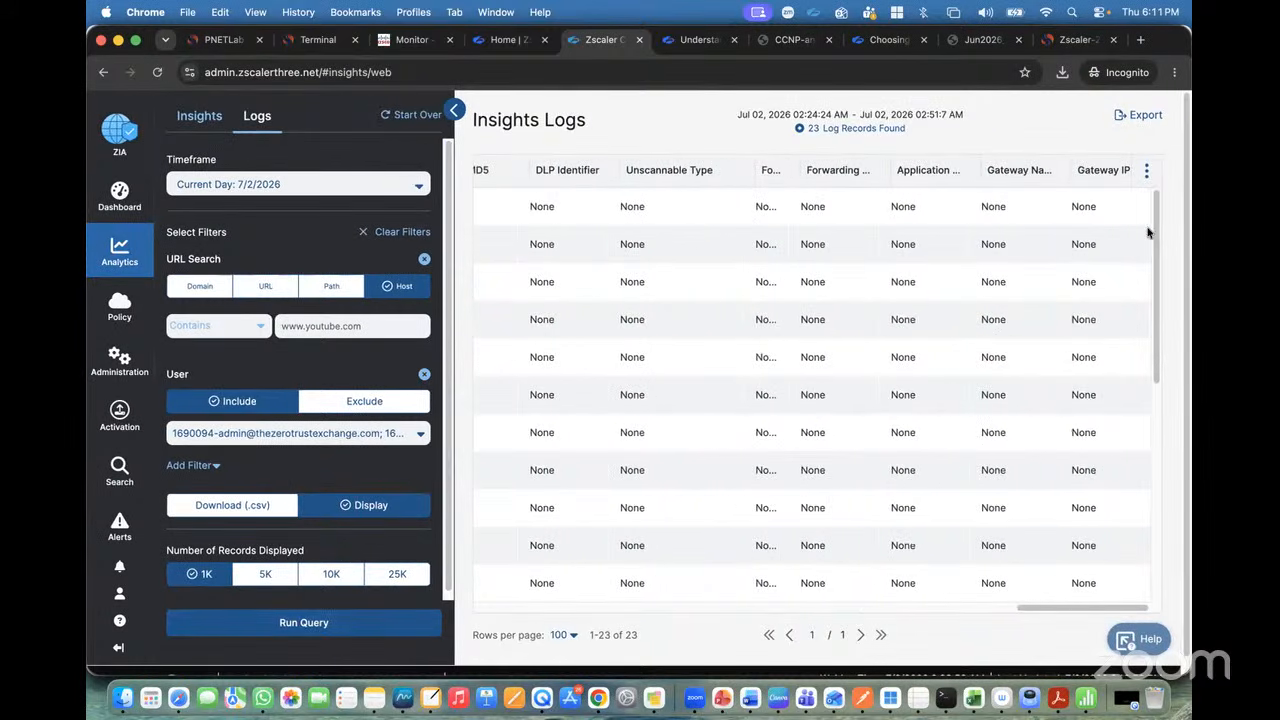
Add the Client IP, Server IP and Client External IP columns to the log table.
click(1147, 172)
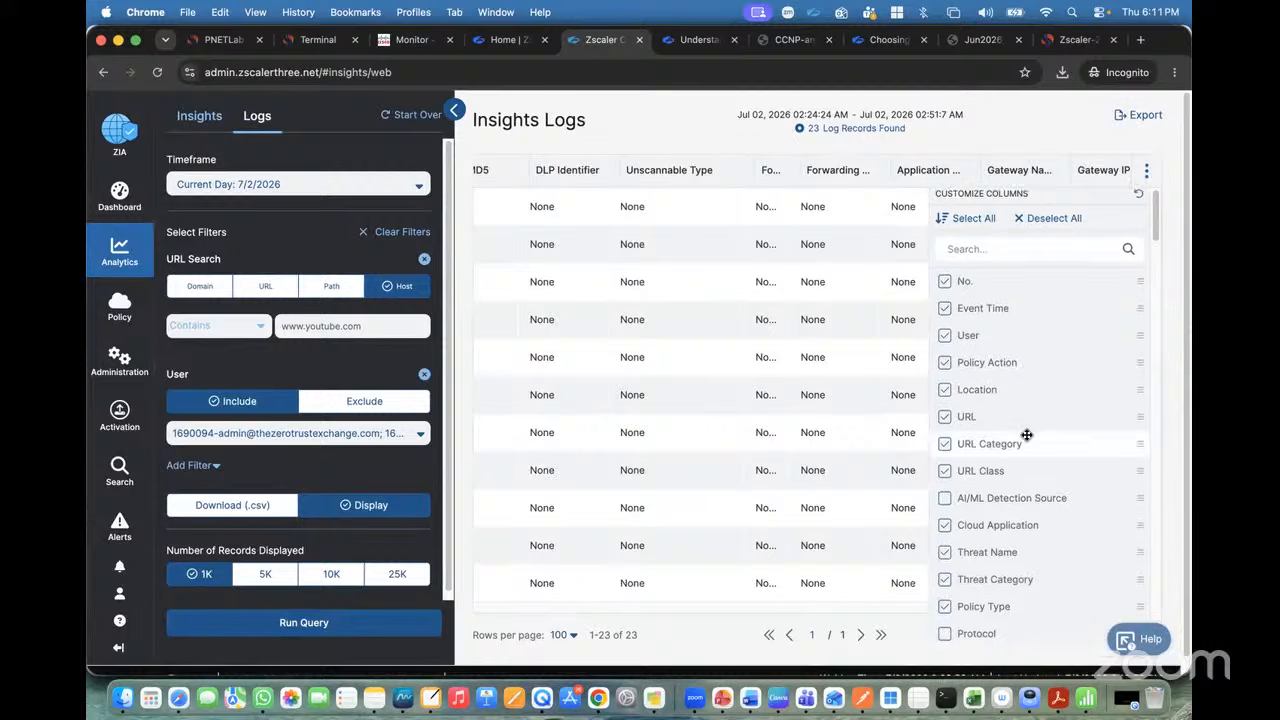
scroll(1024, 432, down, 5)
scroll(1026, 427, down, 6)
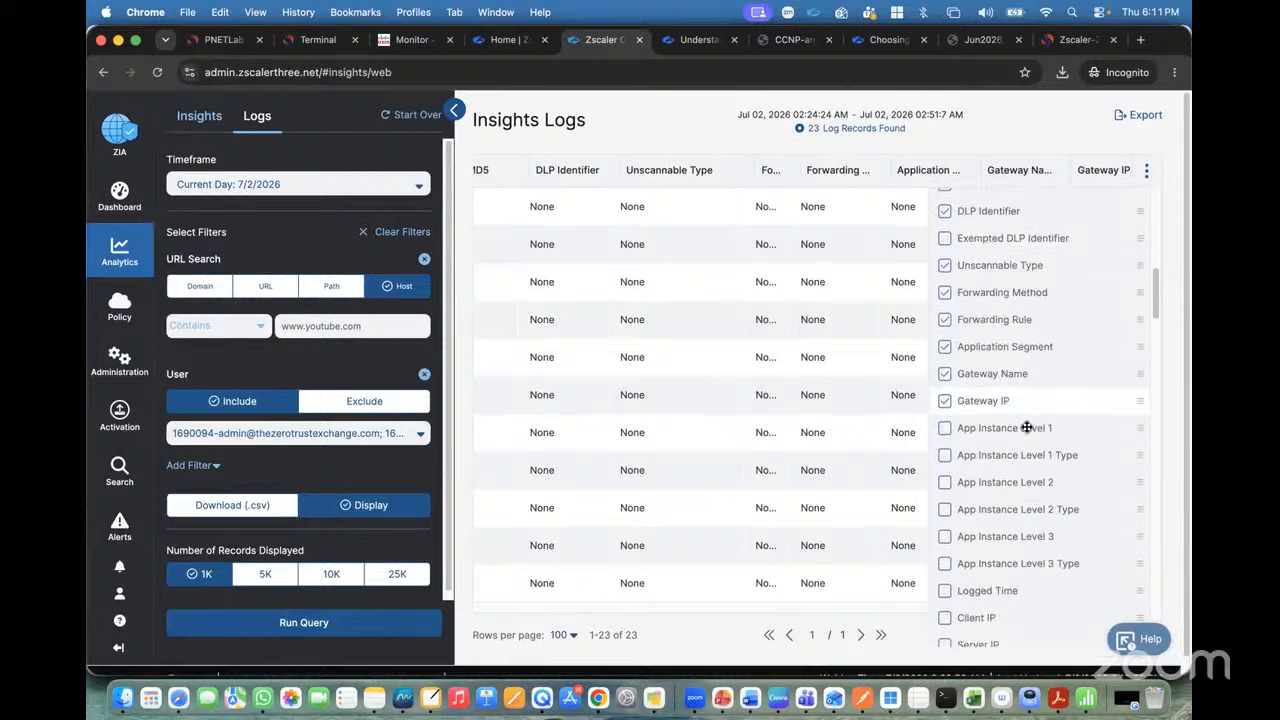
click(945, 487)
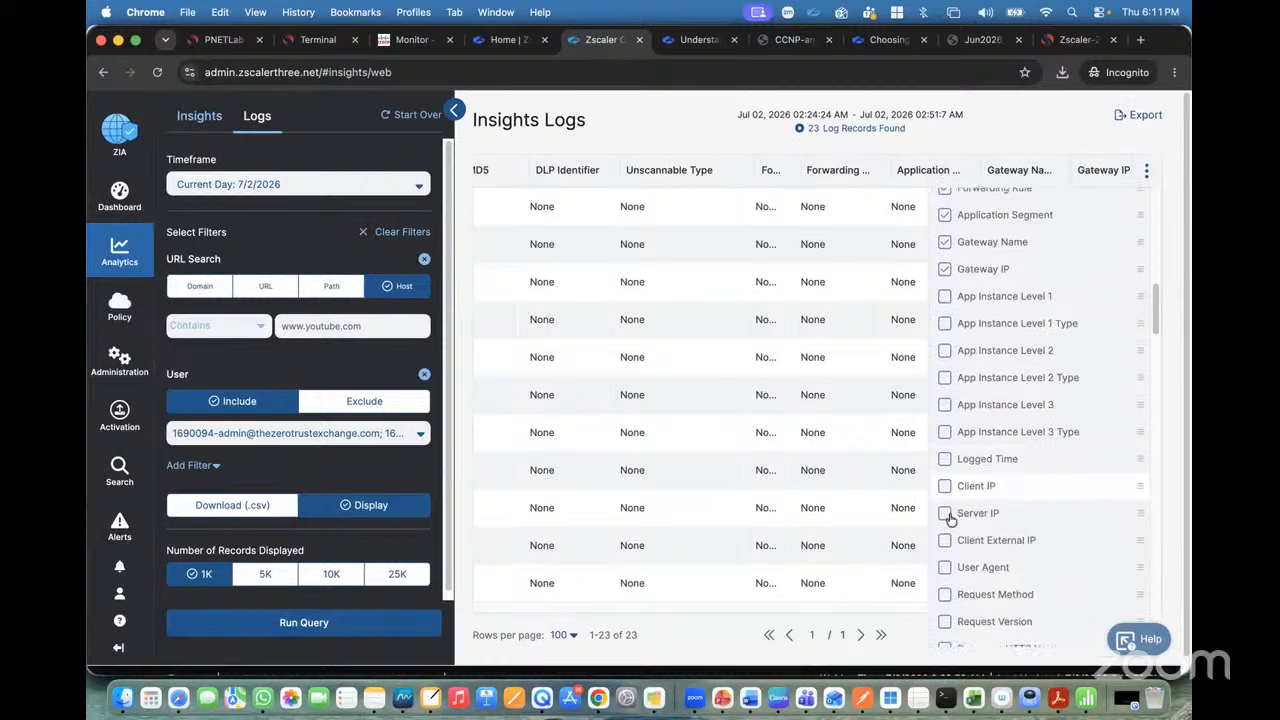
click(944, 542)
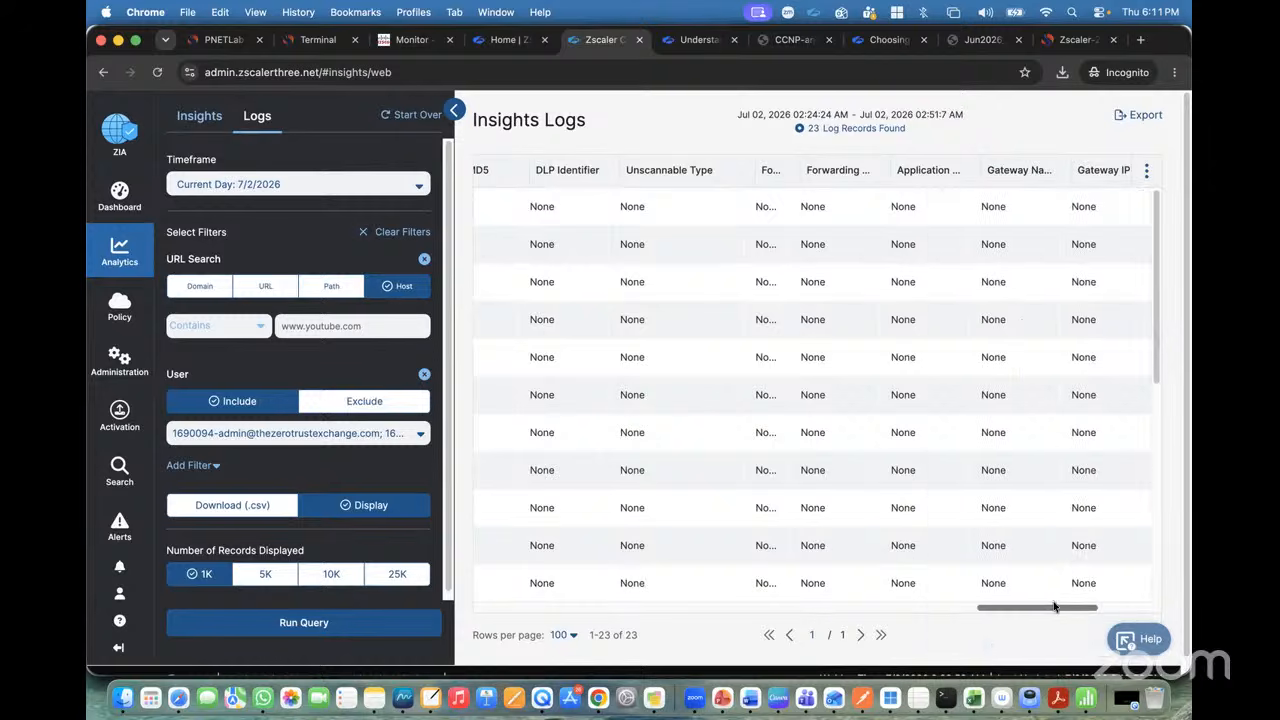
drag(1053, 606, 1101, 606)
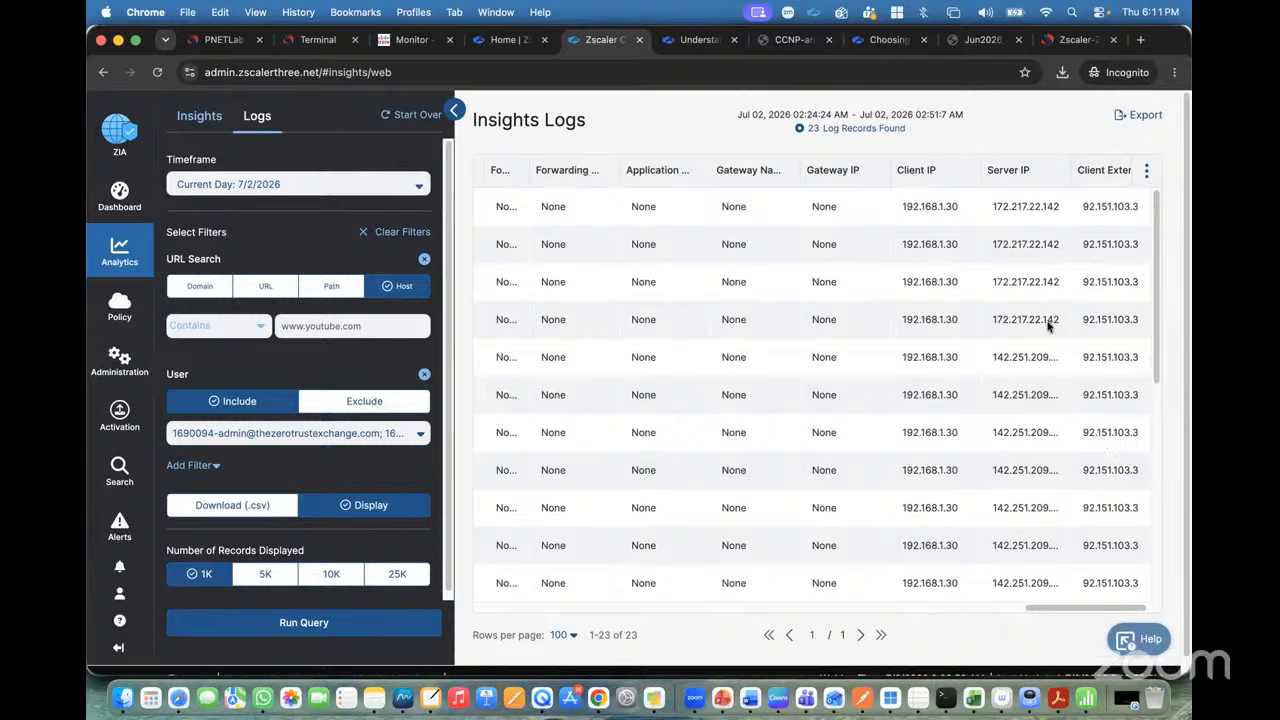
Examine the client IP, client external IP and server IP of the first log record.
drag(906, 206, 959, 207)
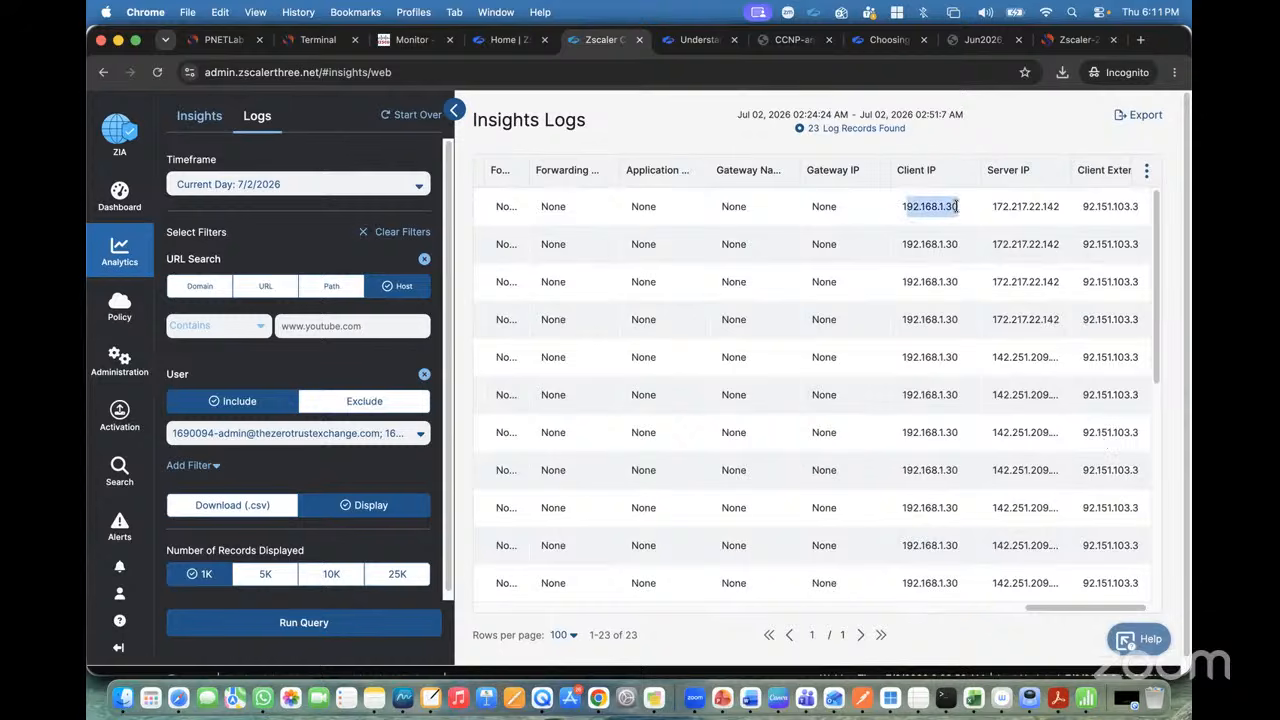
drag(1084, 205, 1135, 207)
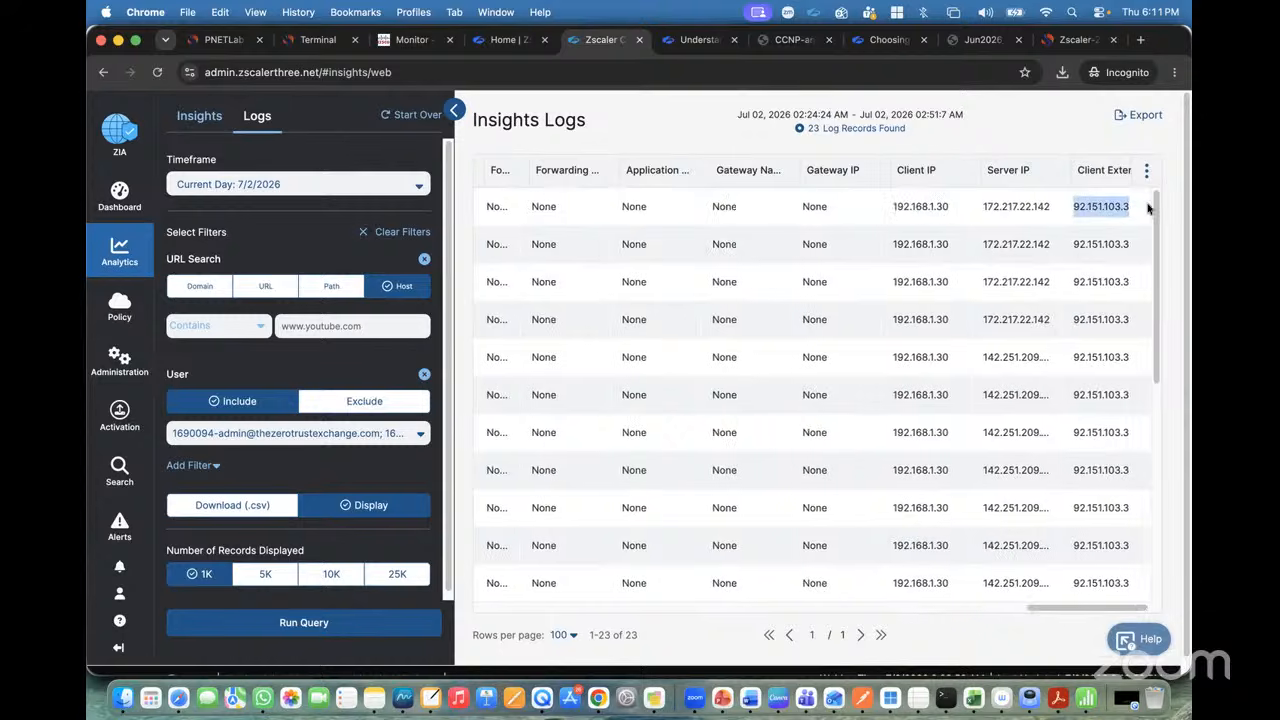
click(985, 208)
drag(984, 207, 1043, 206)
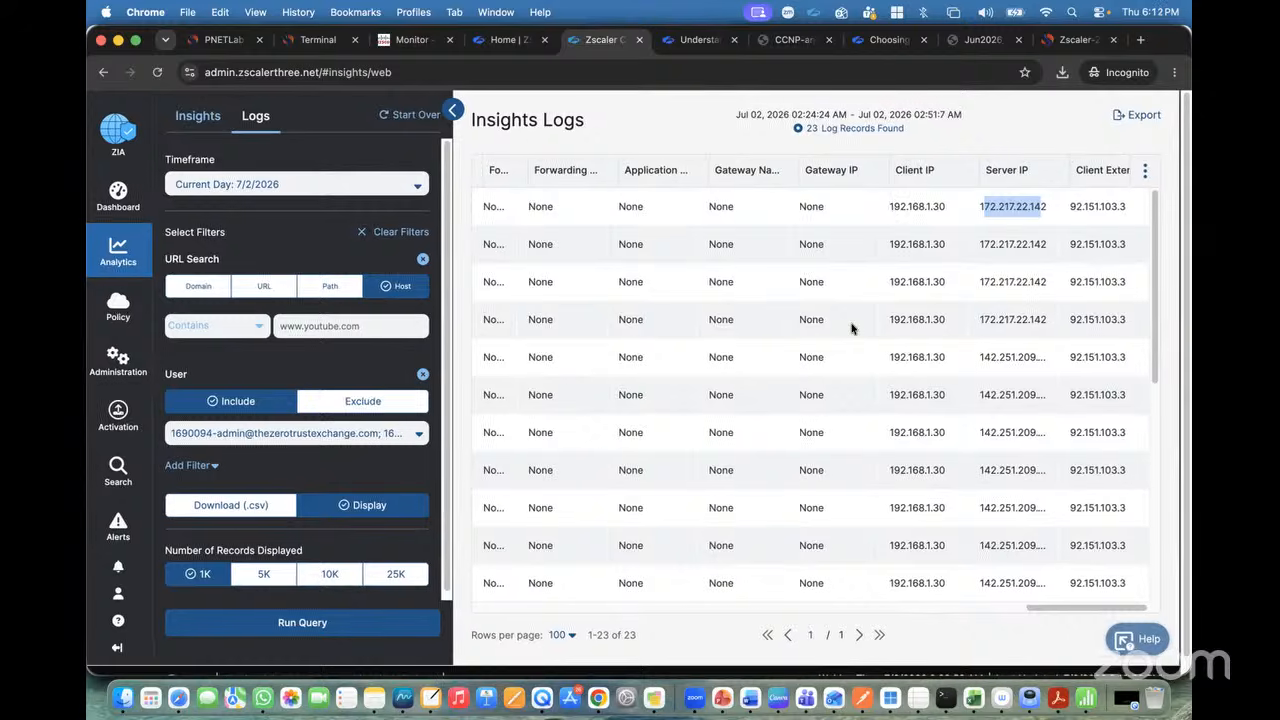
Widen the Policy Action column and read the full policy action of record 2.
scroll(852, 322, left, 10)
scroll(852, 322, left, 10)
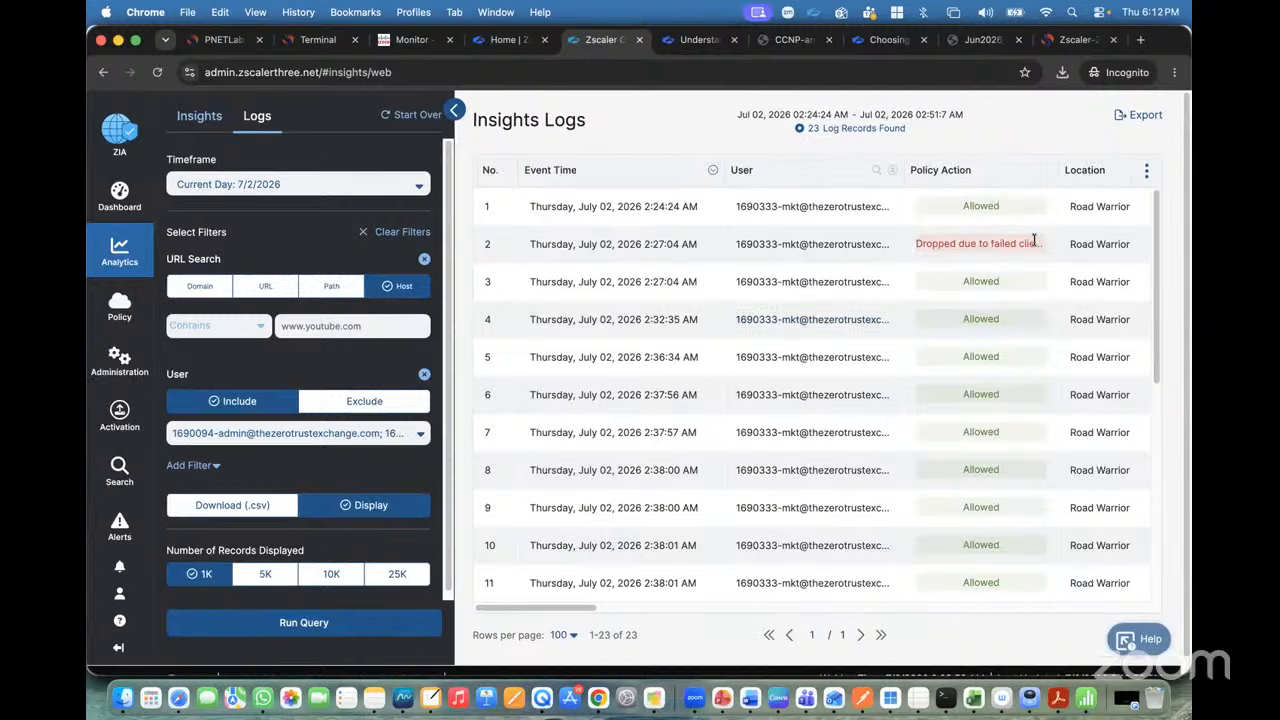
click(1148, 174)
click(1163, 184)
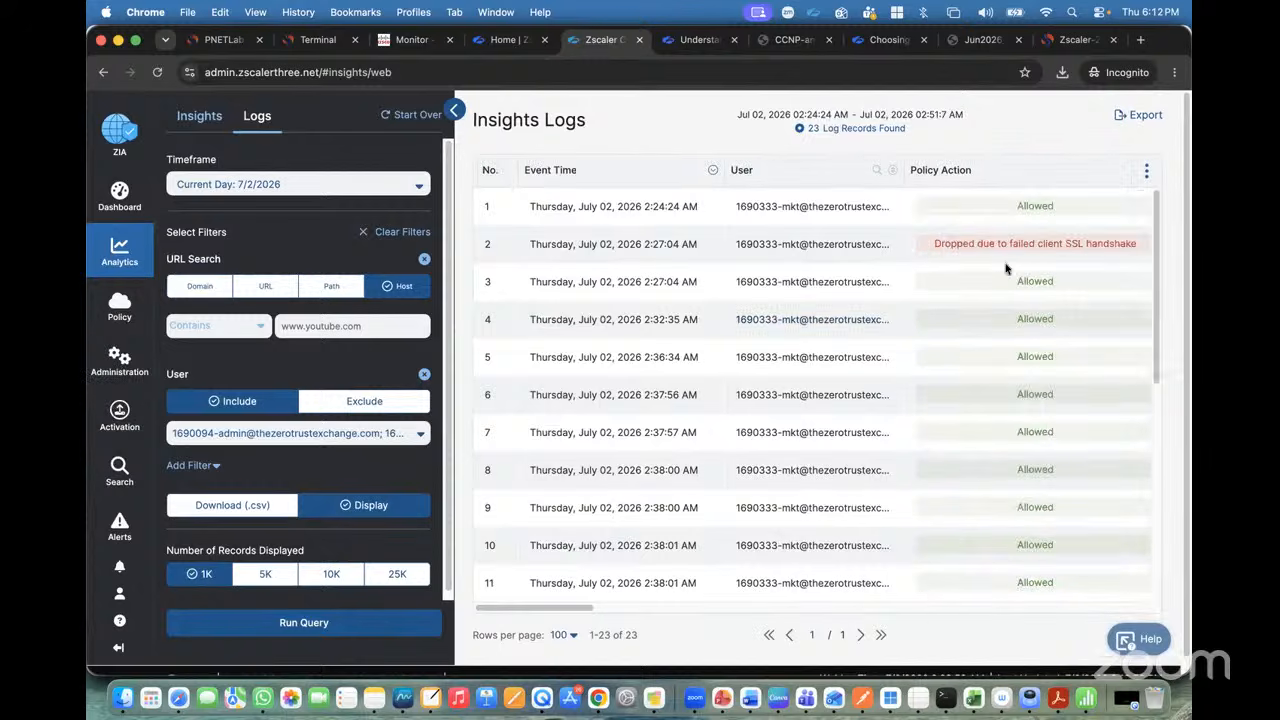
drag(936, 245, 1094, 248)
Examine the policy action, location and URL of all the YouTube records down to the end of the list.
scroll(1095, 250, right, 4)
scroll(1095, 250, right, 1)
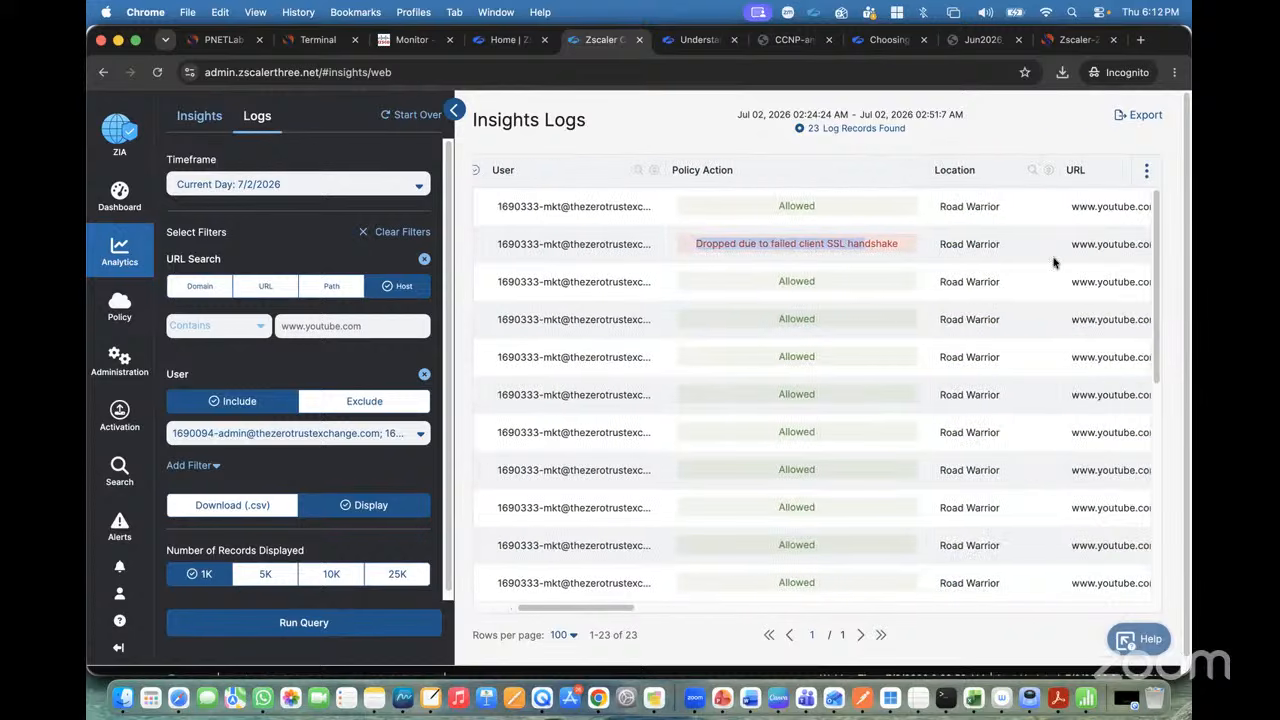
scroll(796, 313, right, 2)
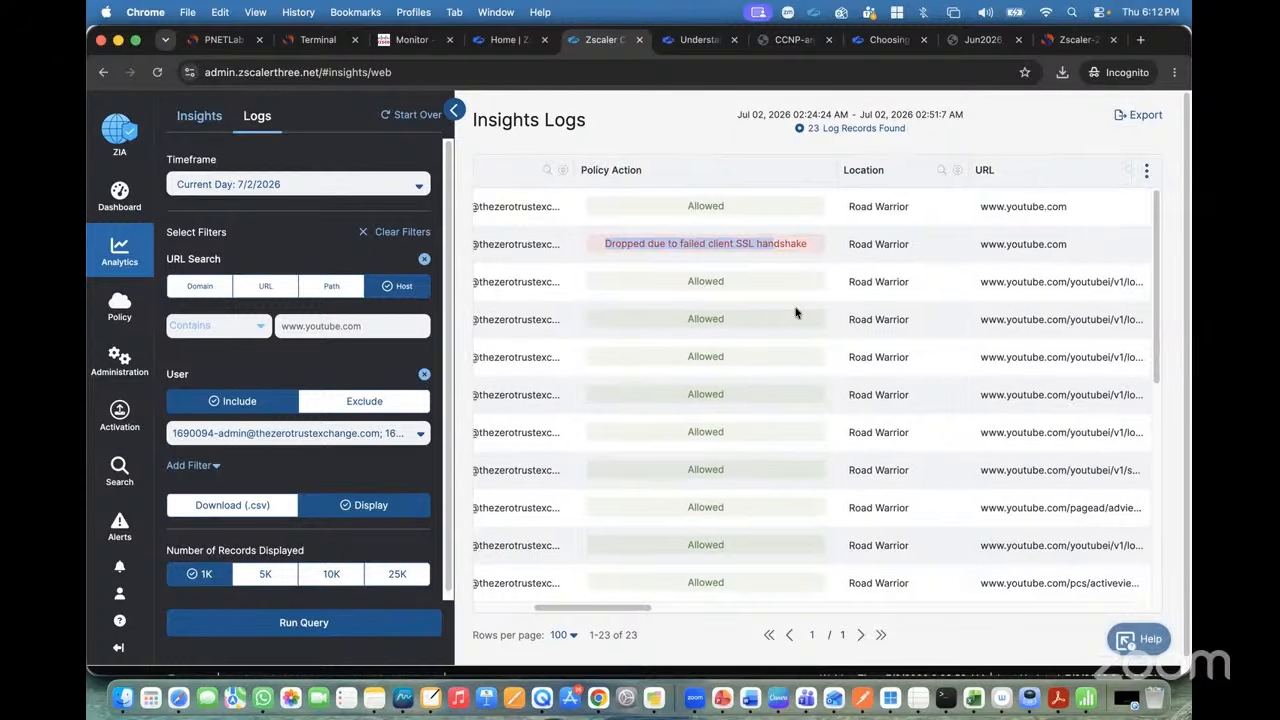
scroll(796, 313, down, 5)
scroll(796, 313, down, 1)
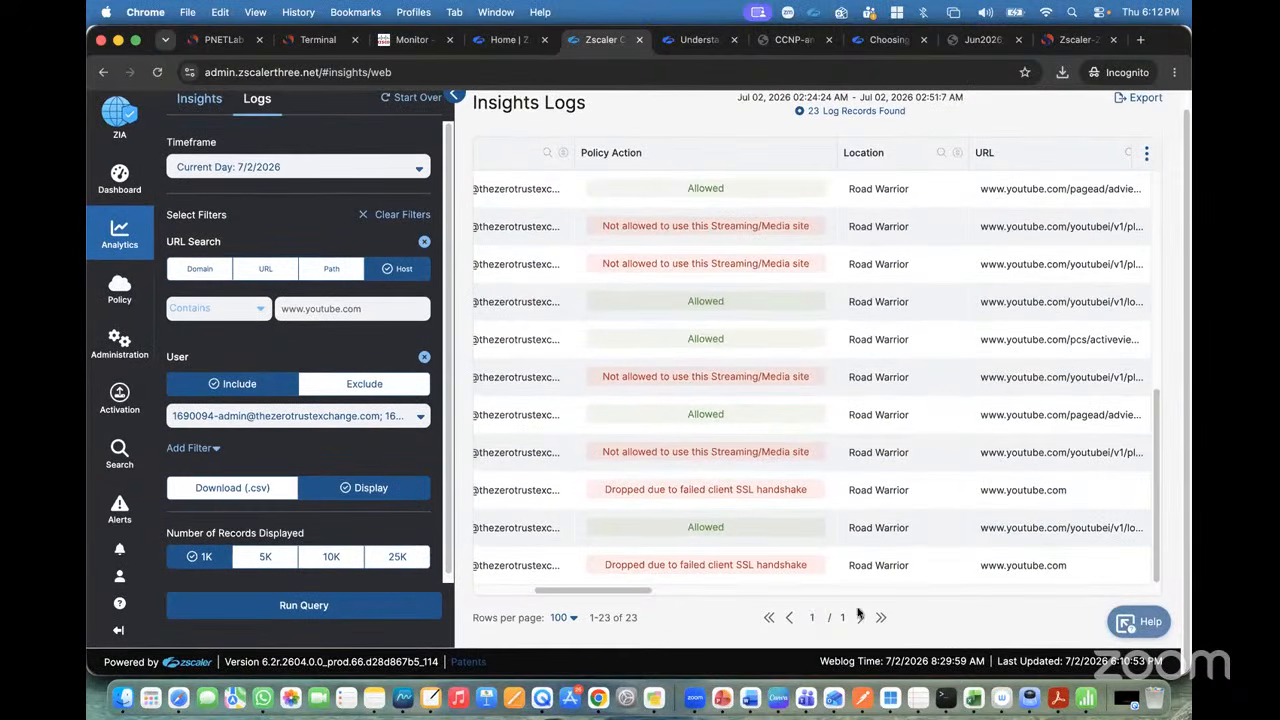
scroll(878, 349, up, 5)
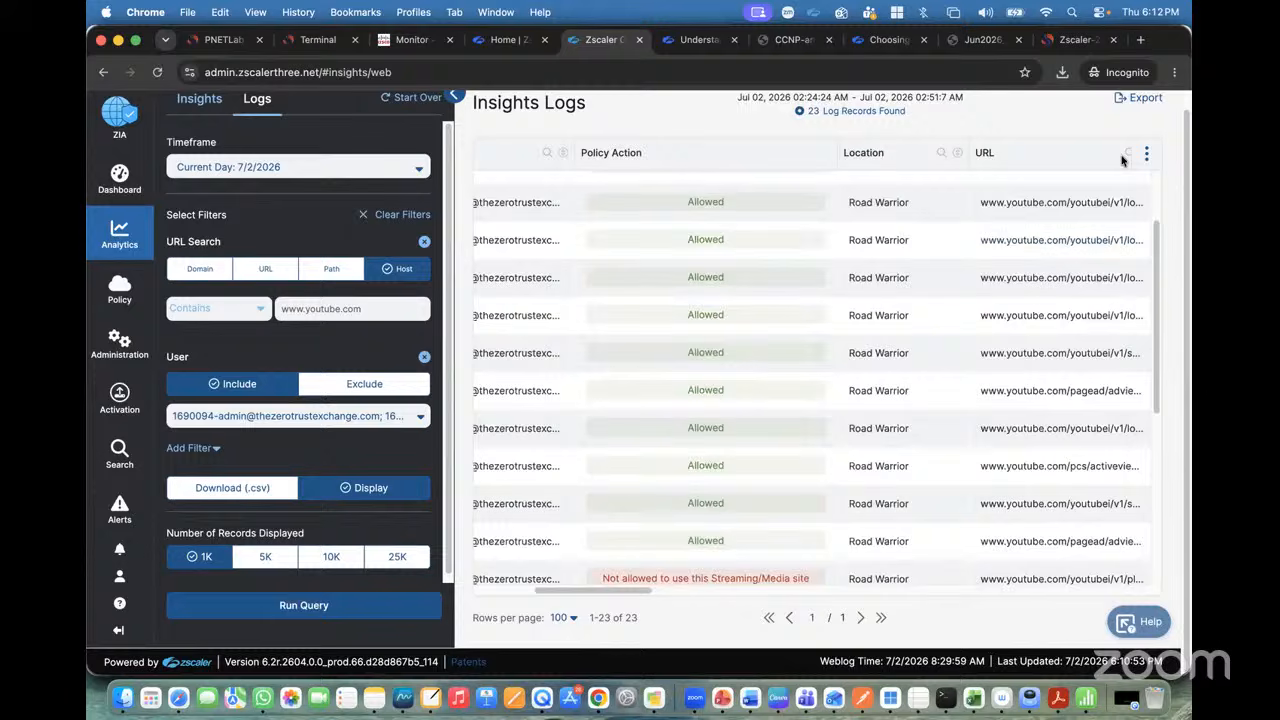
Check the list of exported downloads and switch the query output to Download (.csv).
click(1145, 98)
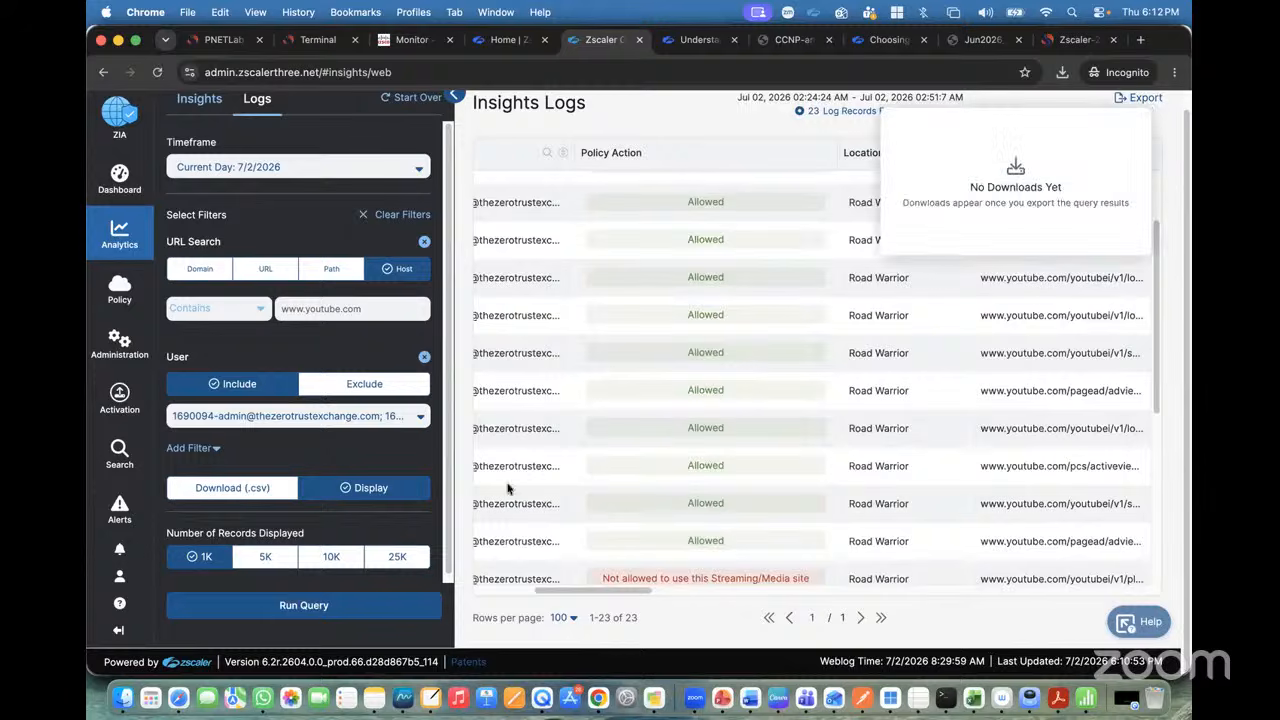
click(238, 490)
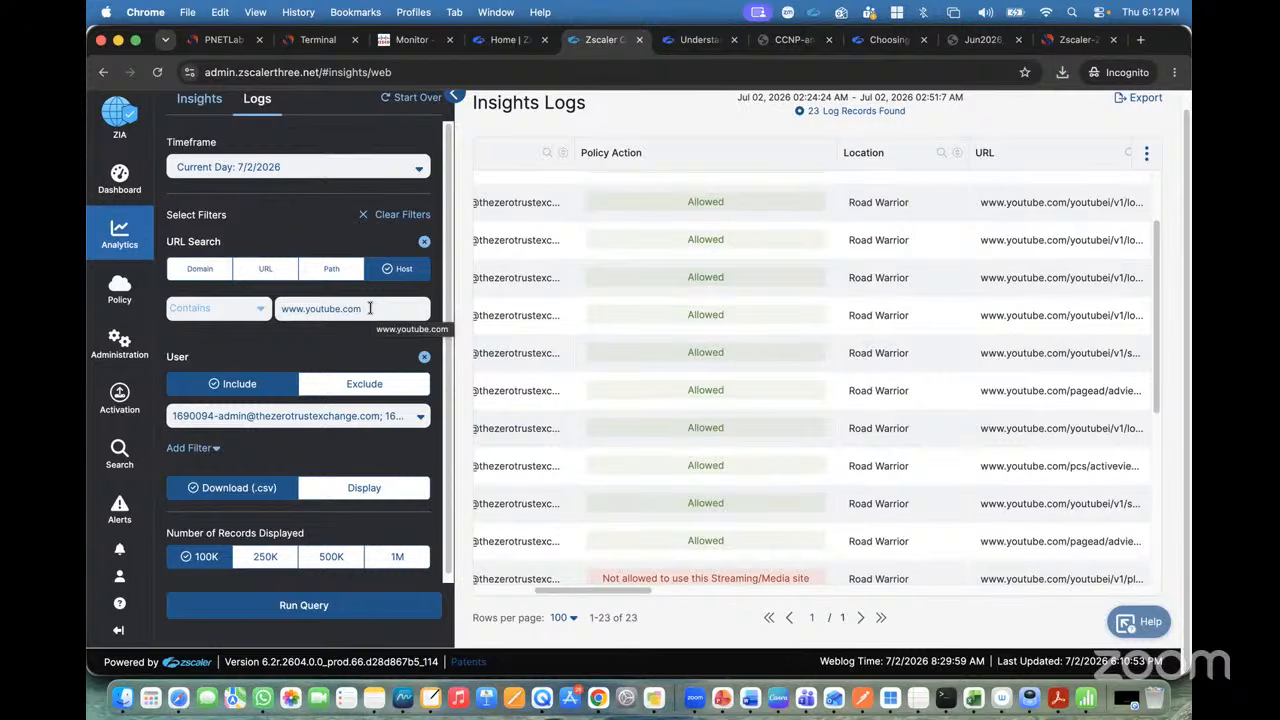
Switch the URL Search filter from Host to Domain and shorten its search value to youtube.
drag(370, 308, 262, 308)
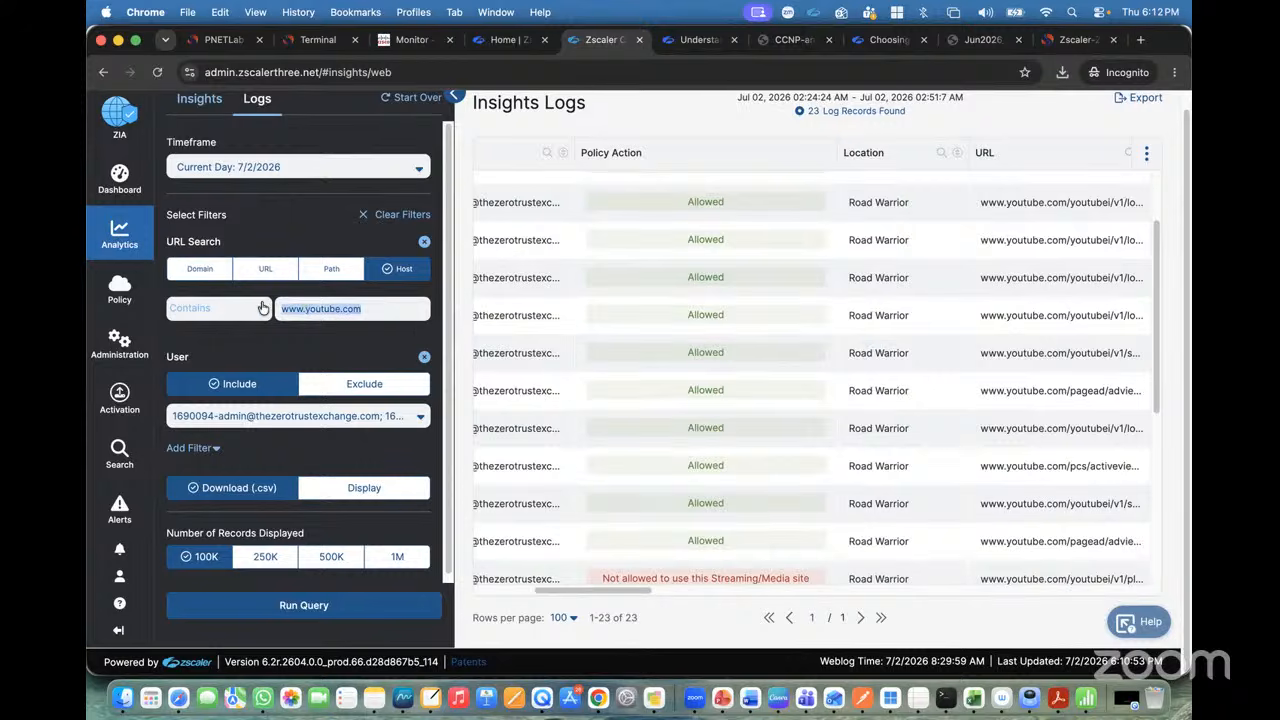
click(212, 272)
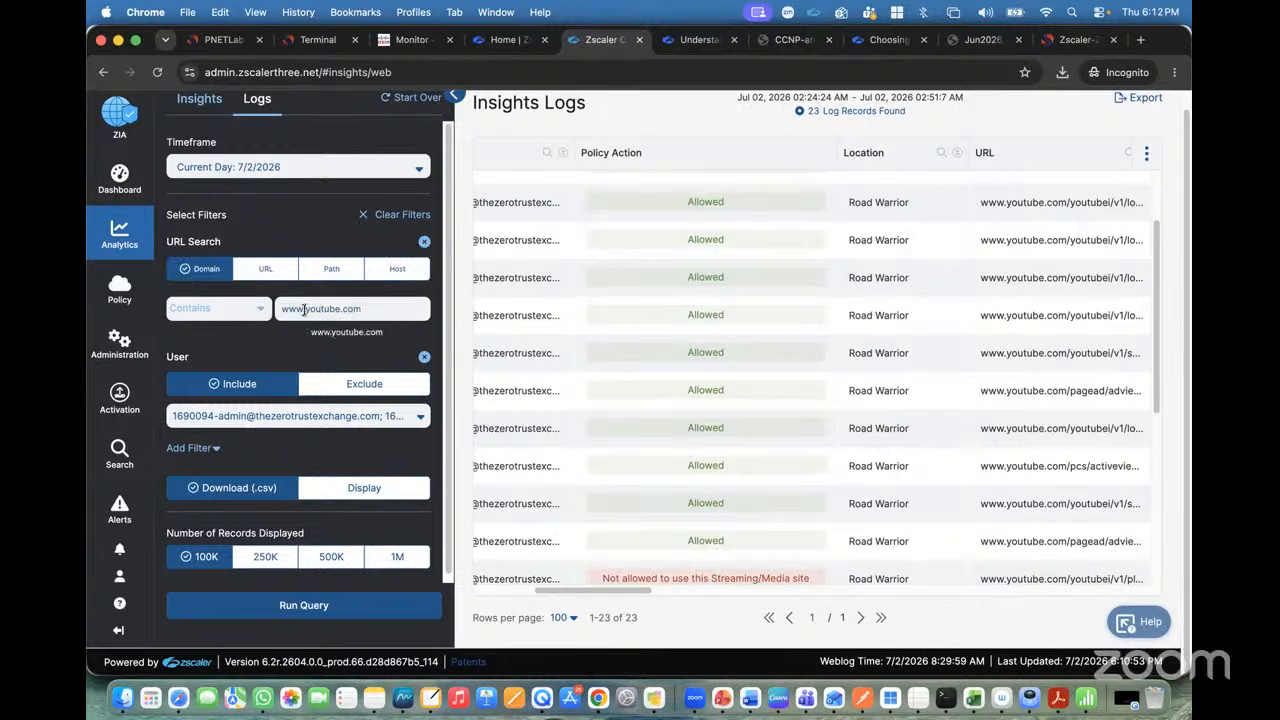
double_click(305, 309)
click(306, 310)
key(BackSpace)
key(BackSpace)
key(BackSpace)
key(BackSpace)
key(BackSpace)
key(BackSpace)
key(BackSpace)
key(BackSpace)
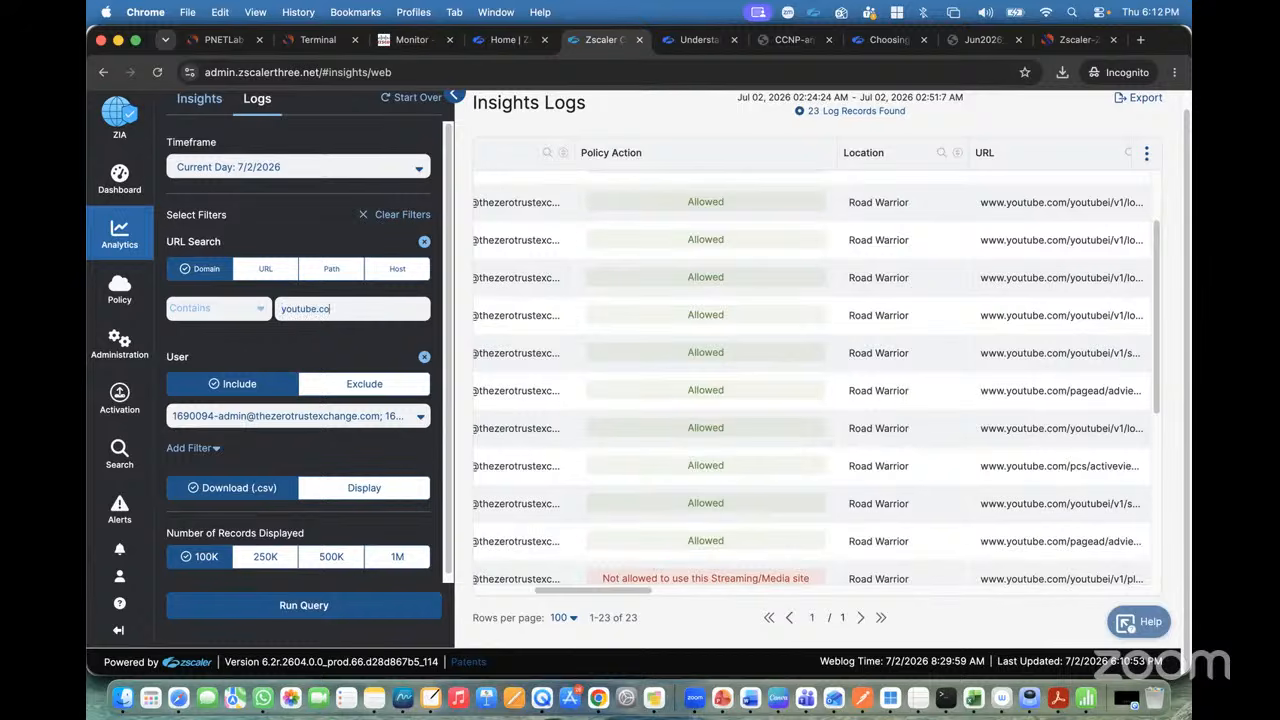
Try the query as a CSV download, cancel saving the file, and return the output to Display.
click(287, 607)
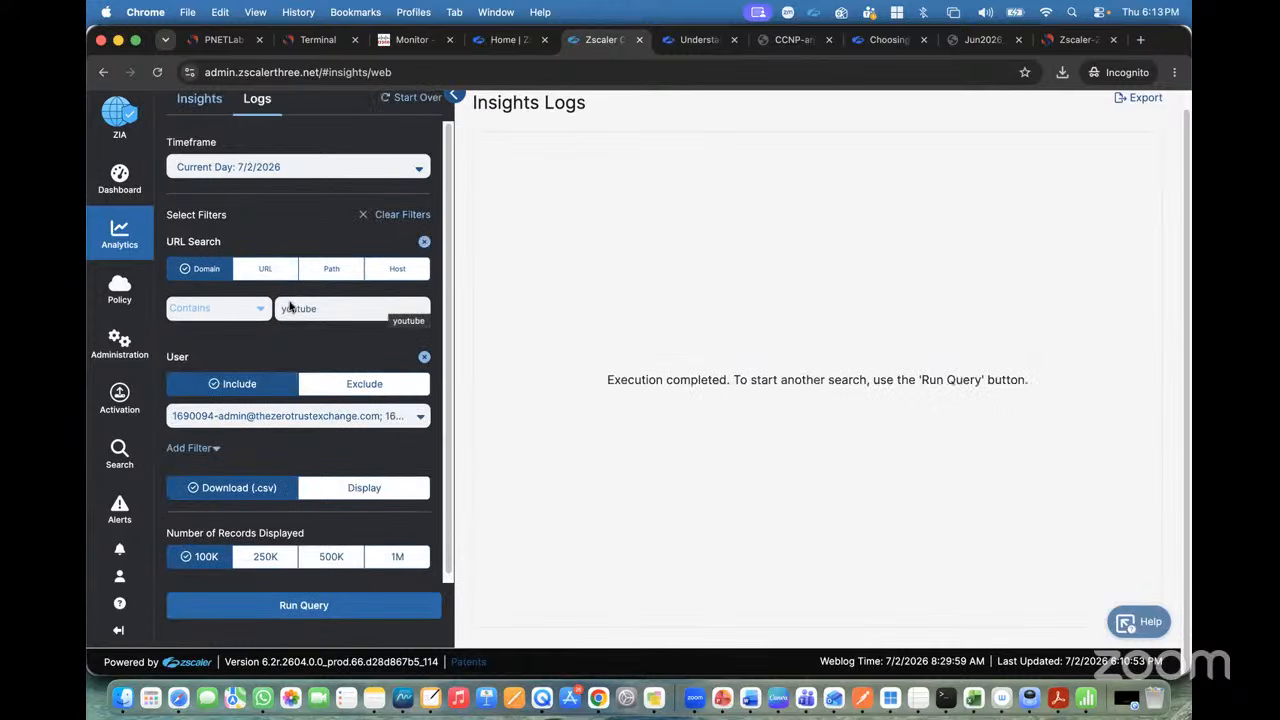
click(254, 310)
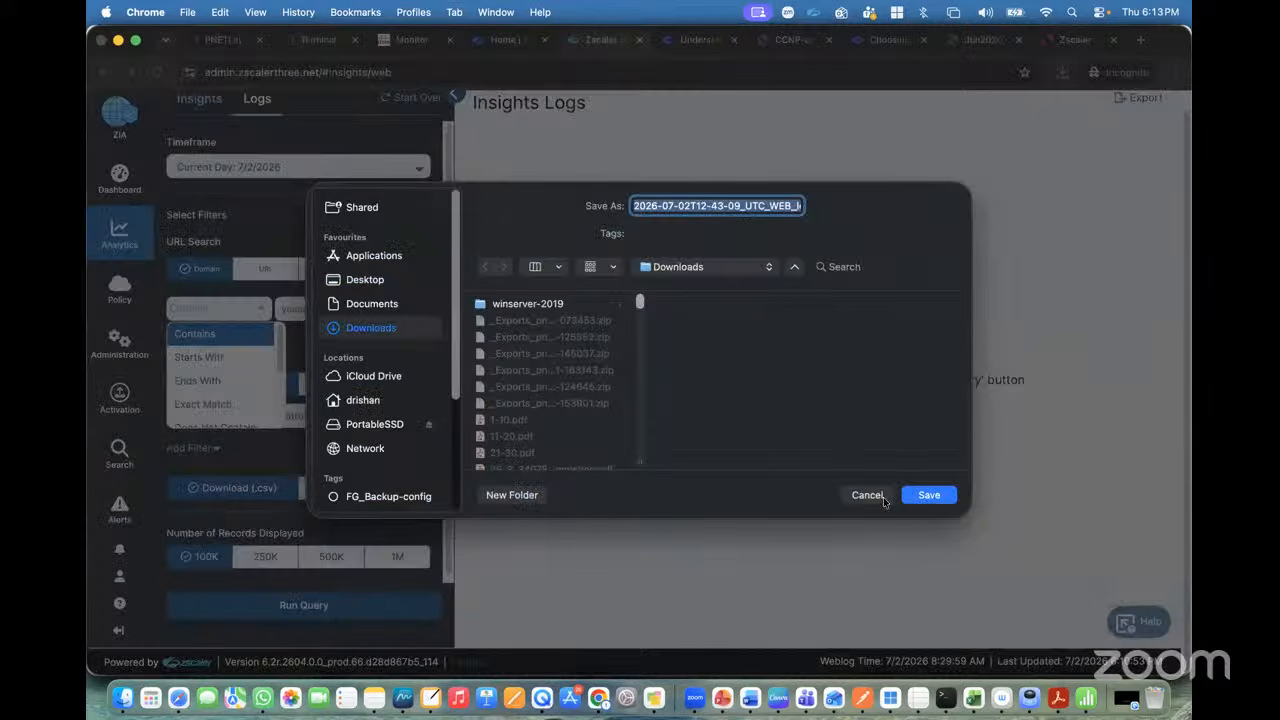
click(880, 494)
click(358, 487)
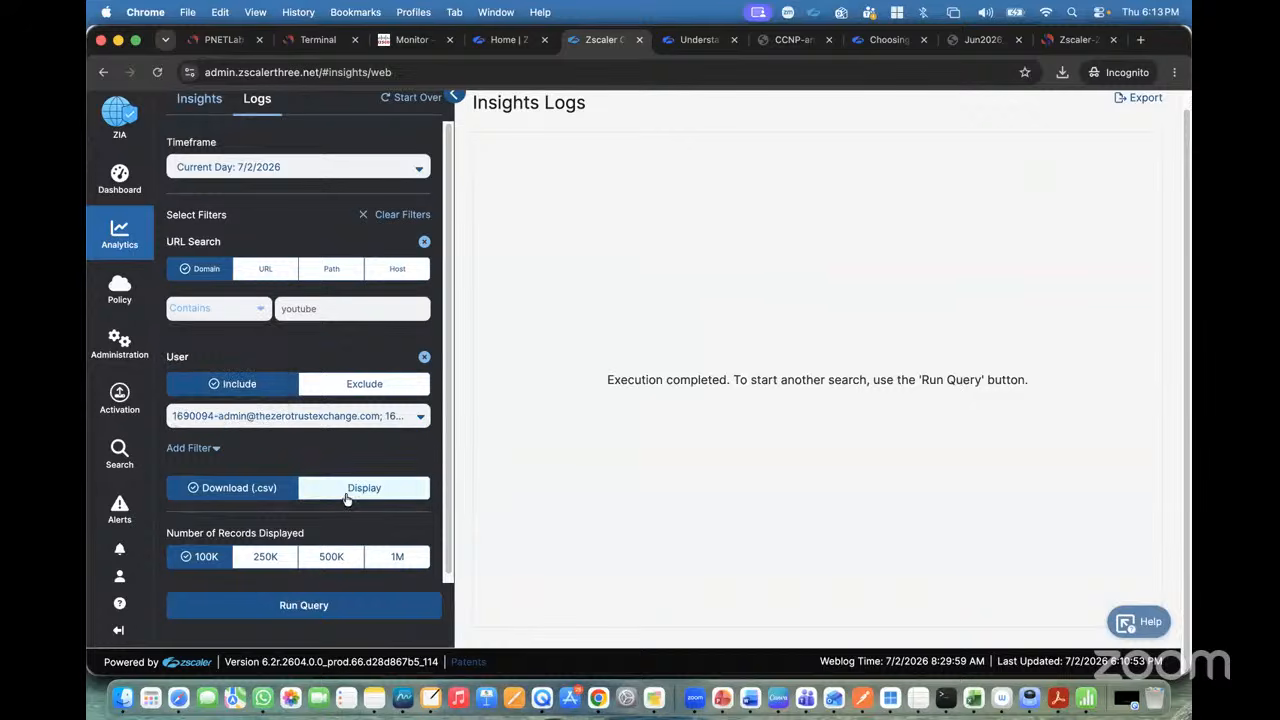
Set the domain match condition to Exact Match, rerun the query and check the URLs and categories of the returned records.
click(248, 308)
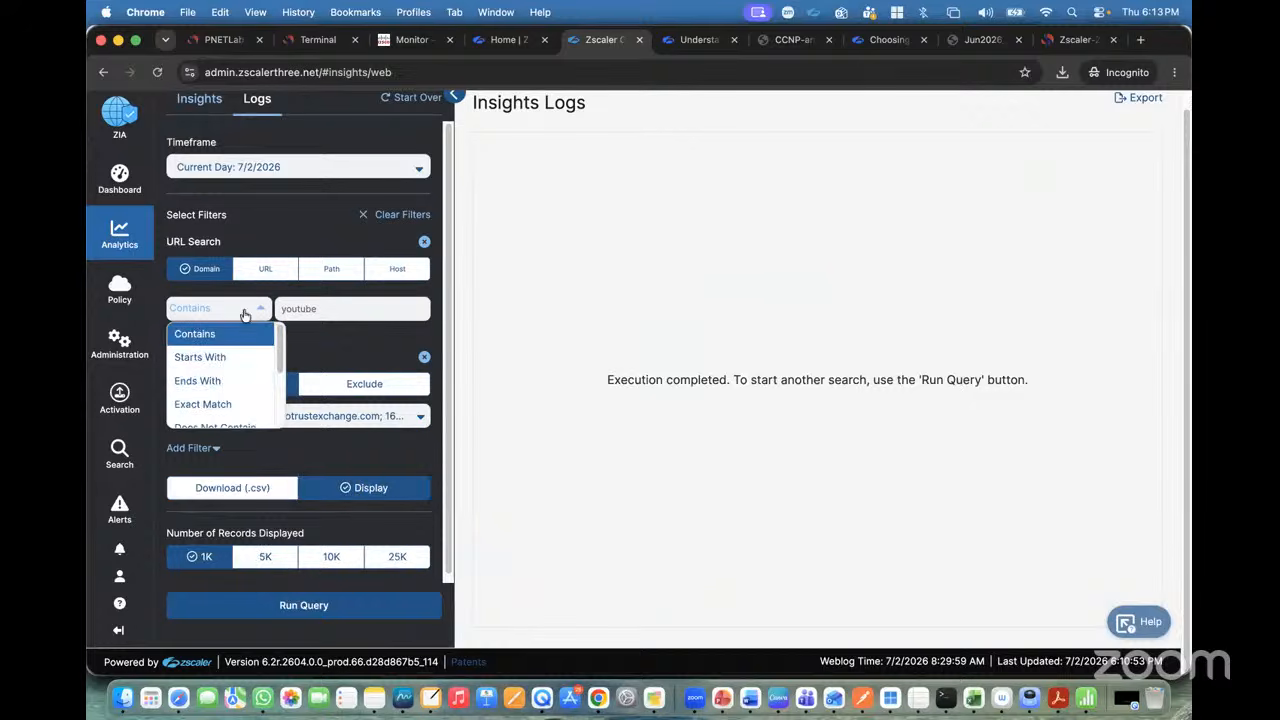
scroll(228, 378, down, 2)
click(209, 350)
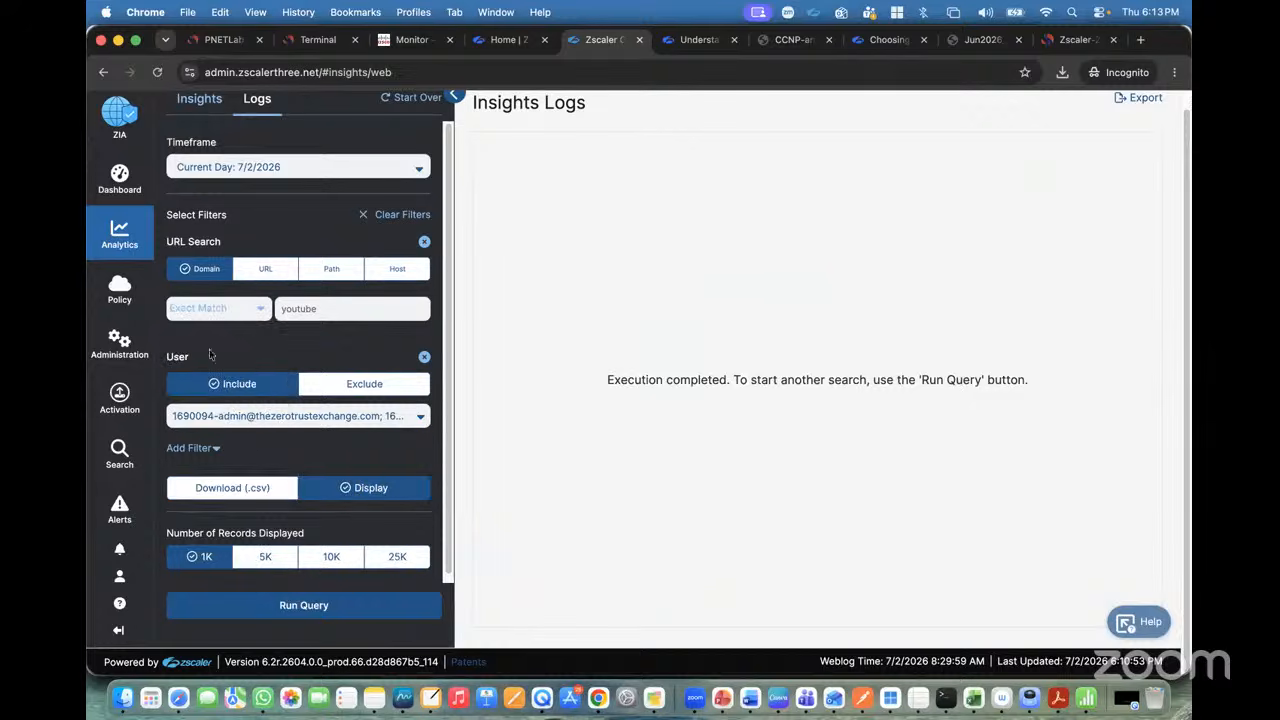
click(305, 607)
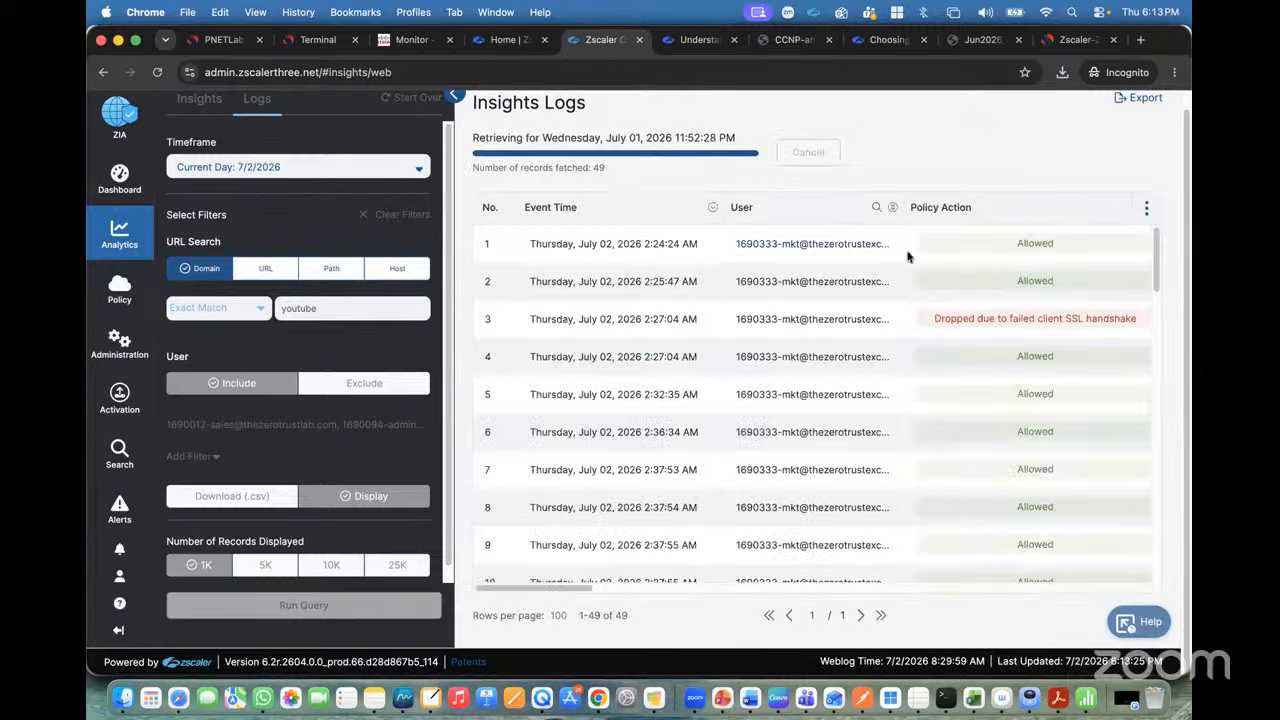
scroll(710, 290, right, 5)
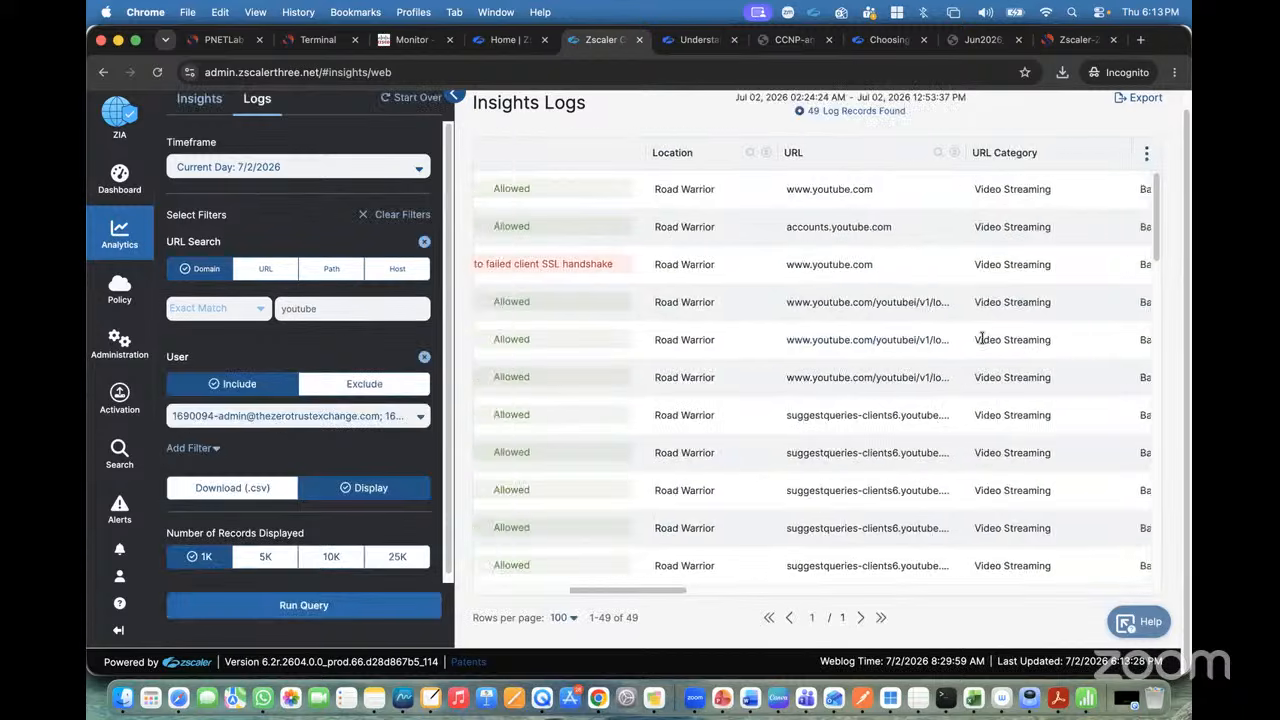
scroll(710, 290, right, 2)
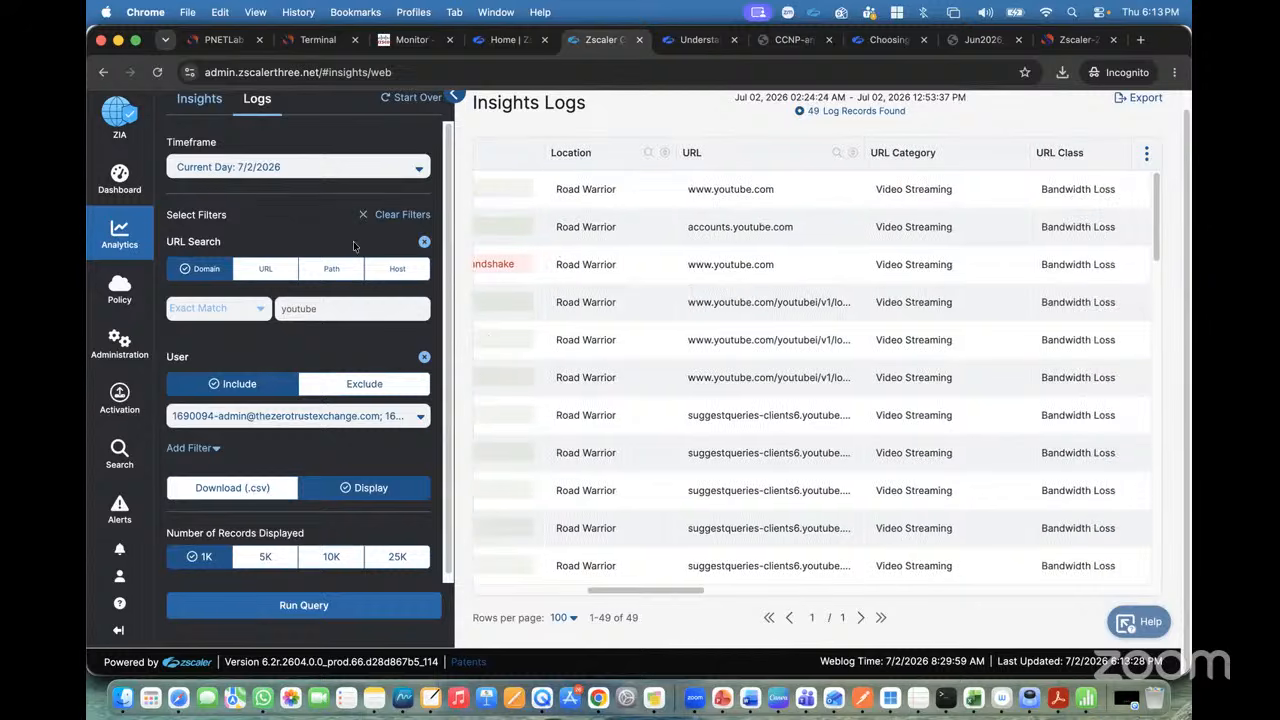
Remove the URL Search filter and browse the other filters available for the log query.
click(424, 242)
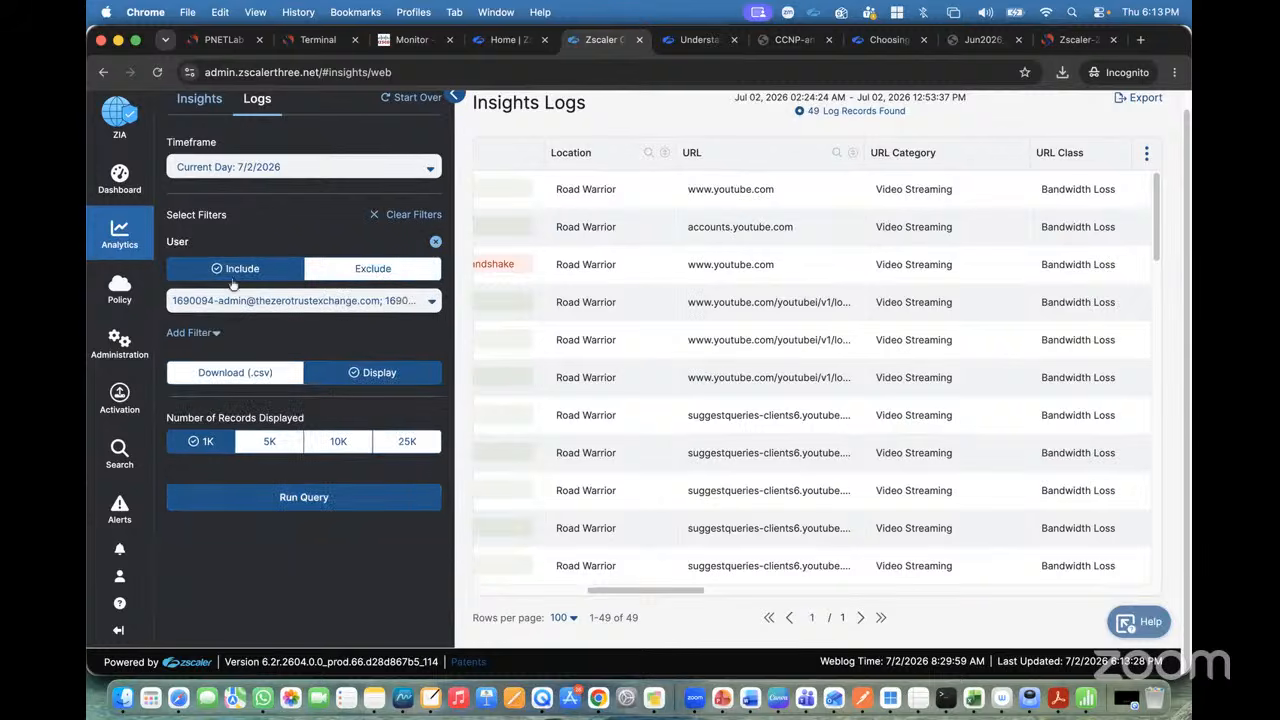
click(192, 333)
scroll(292, 403, down, 2)
scroll(292, 403, down, 5)
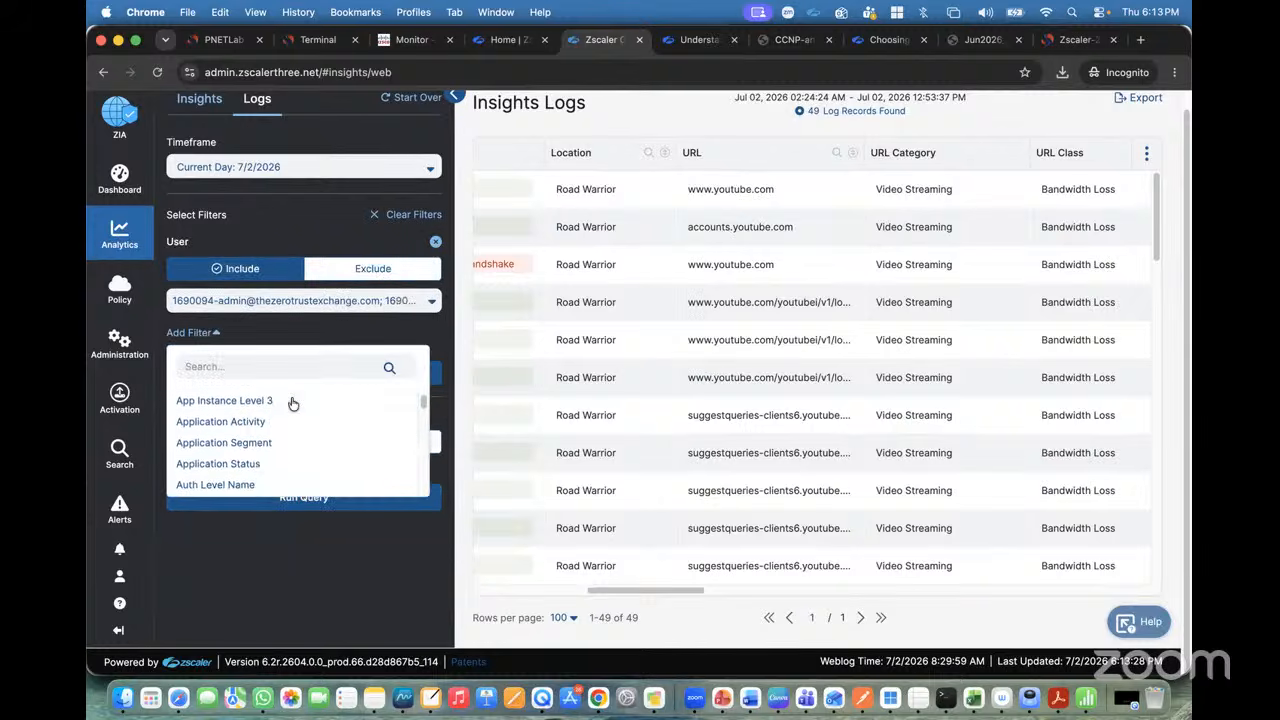
scroll(292, 403, down, 2)
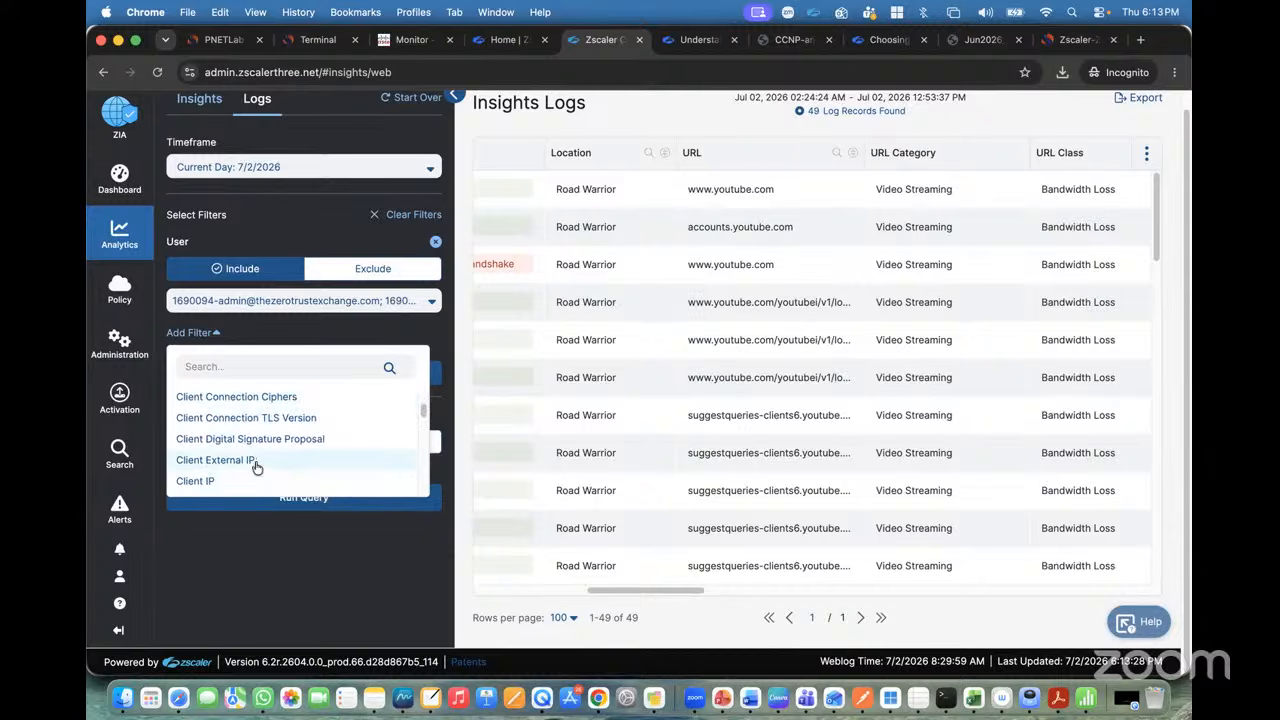
scroll(256, 467, down, 3)
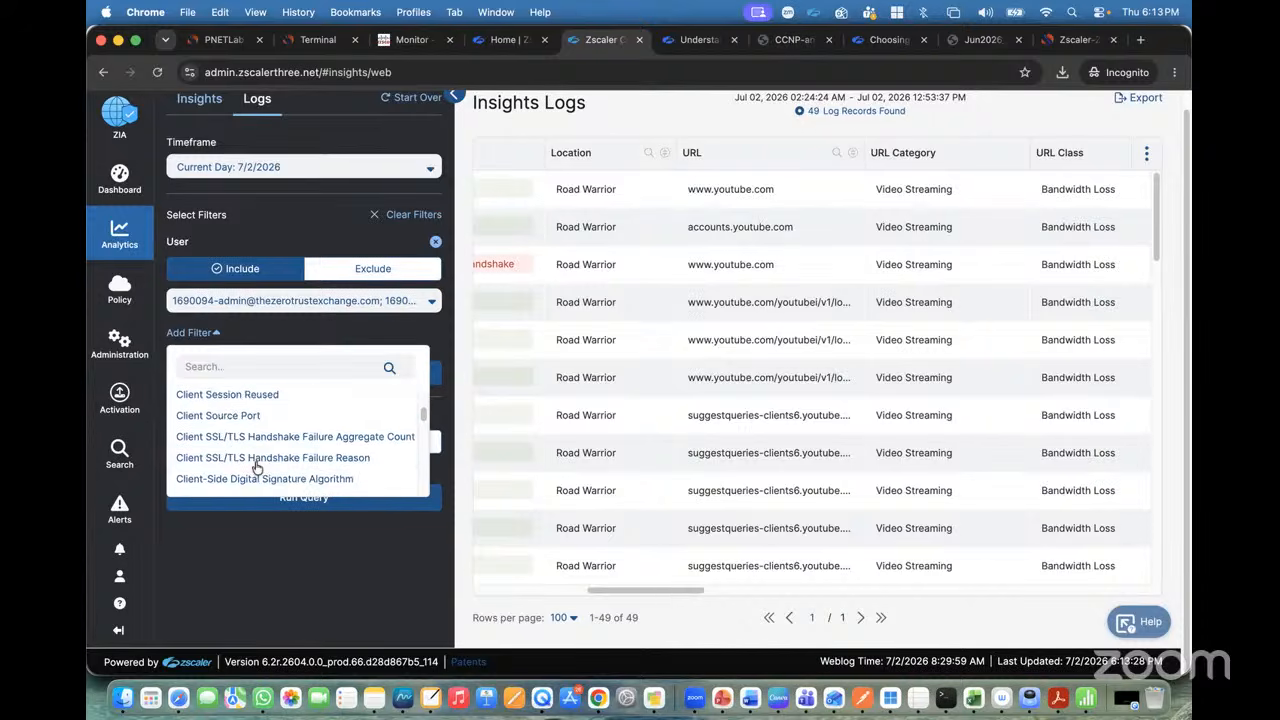
scroll(200, 460, down, 2)
scroll(228, 390, up, 5)
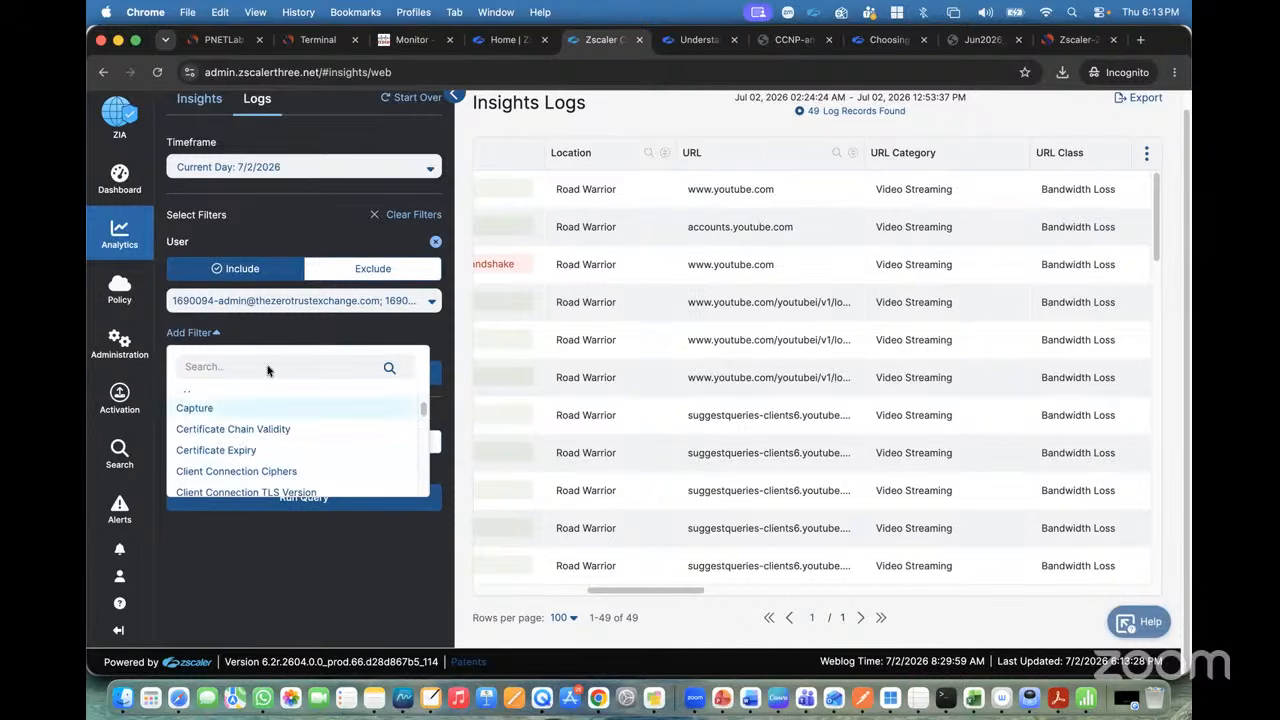
Search the available filters for user, and clear the search.
click(228, 372)
text(user)
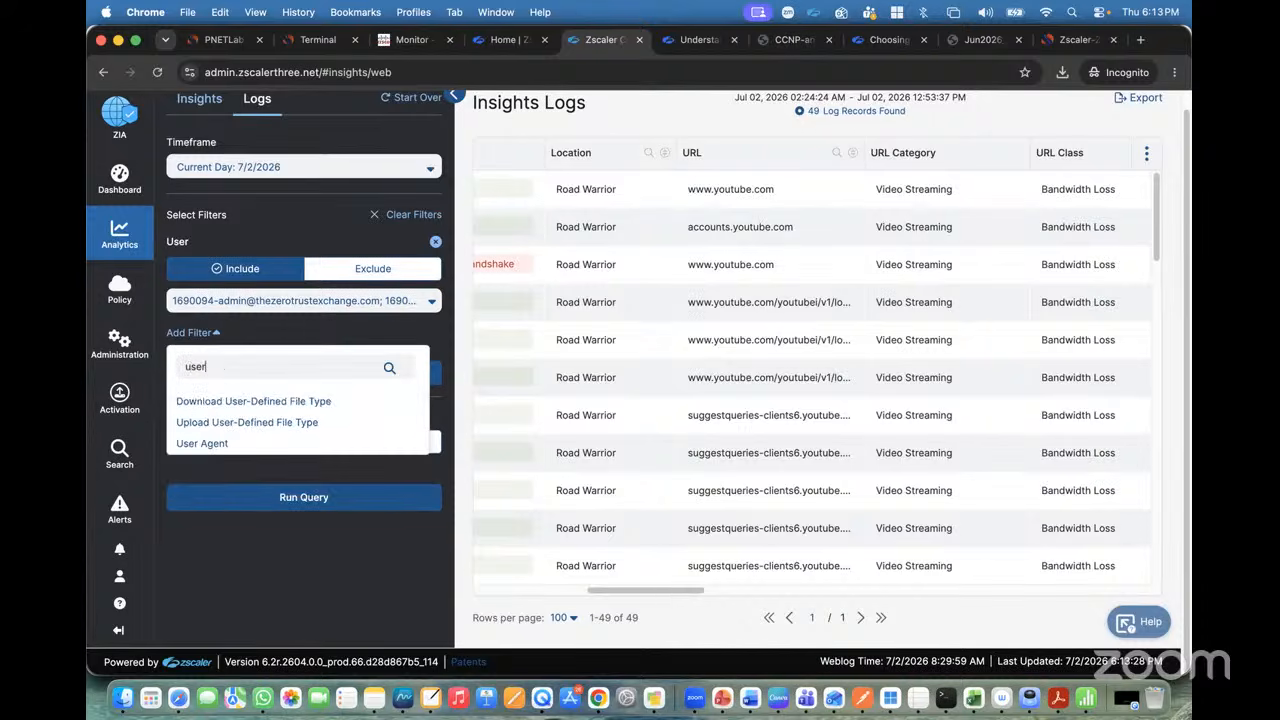
key(BackSpace)
key(BackSpace)
key(BackSpace)
key(BackSpace)
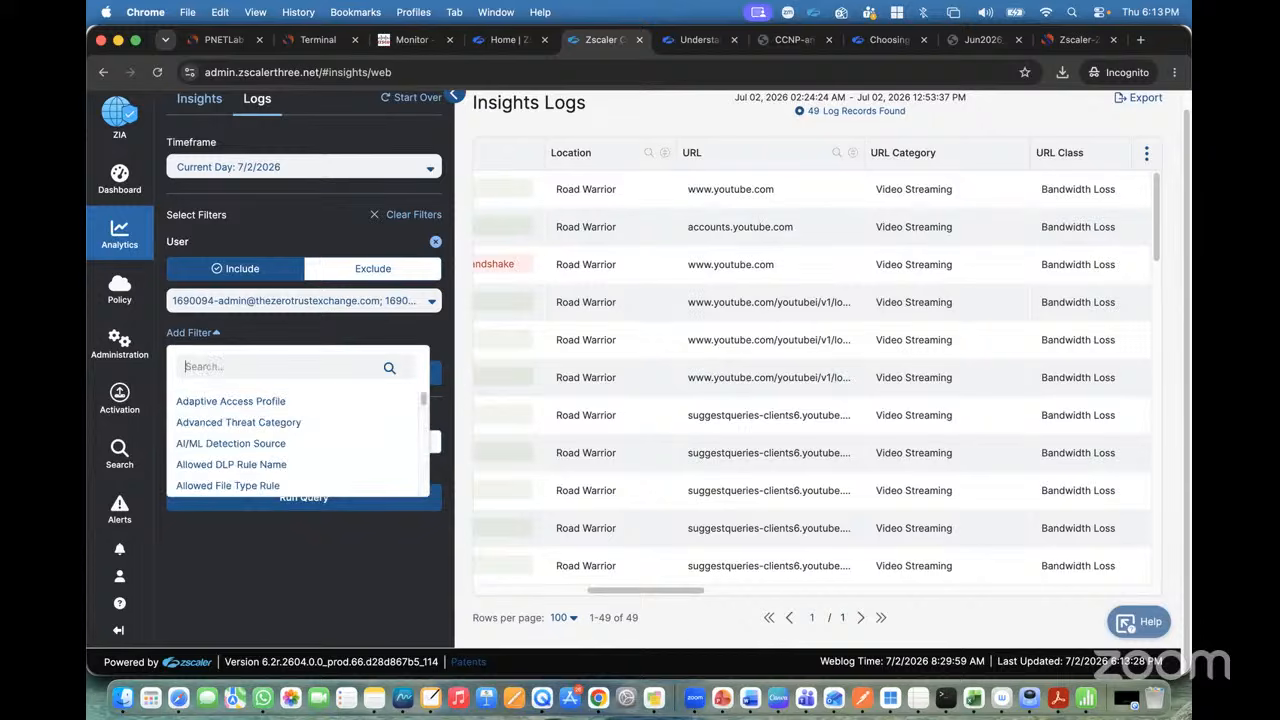
Clear all selected users from the User filter and include only the first listed admin account.
click(433, 302)
click(433, 302)
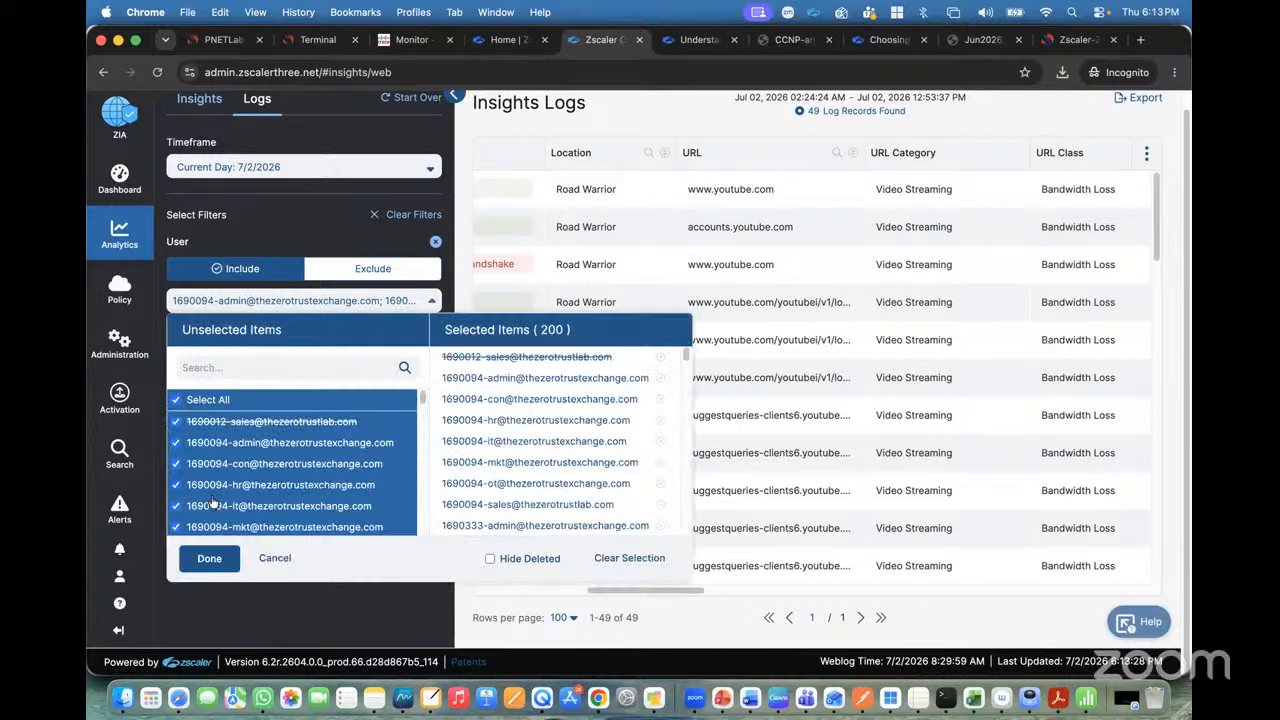
click(177, 400)
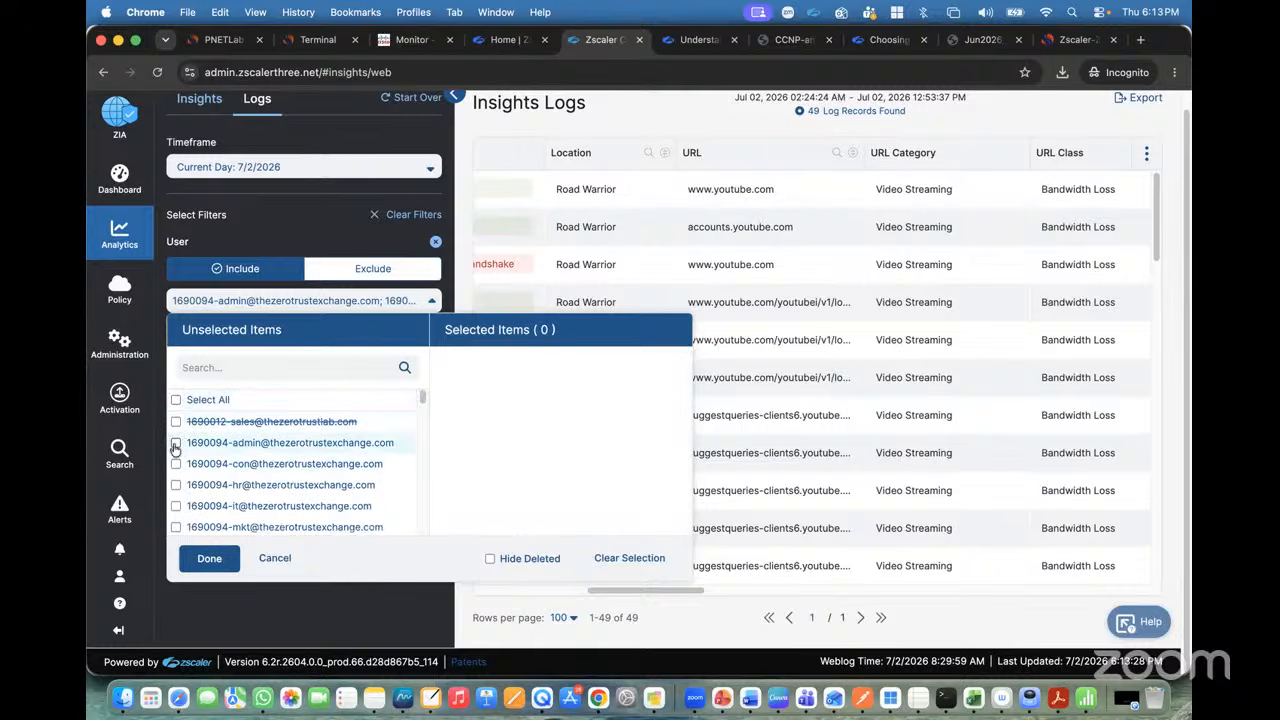
click(176, 443)
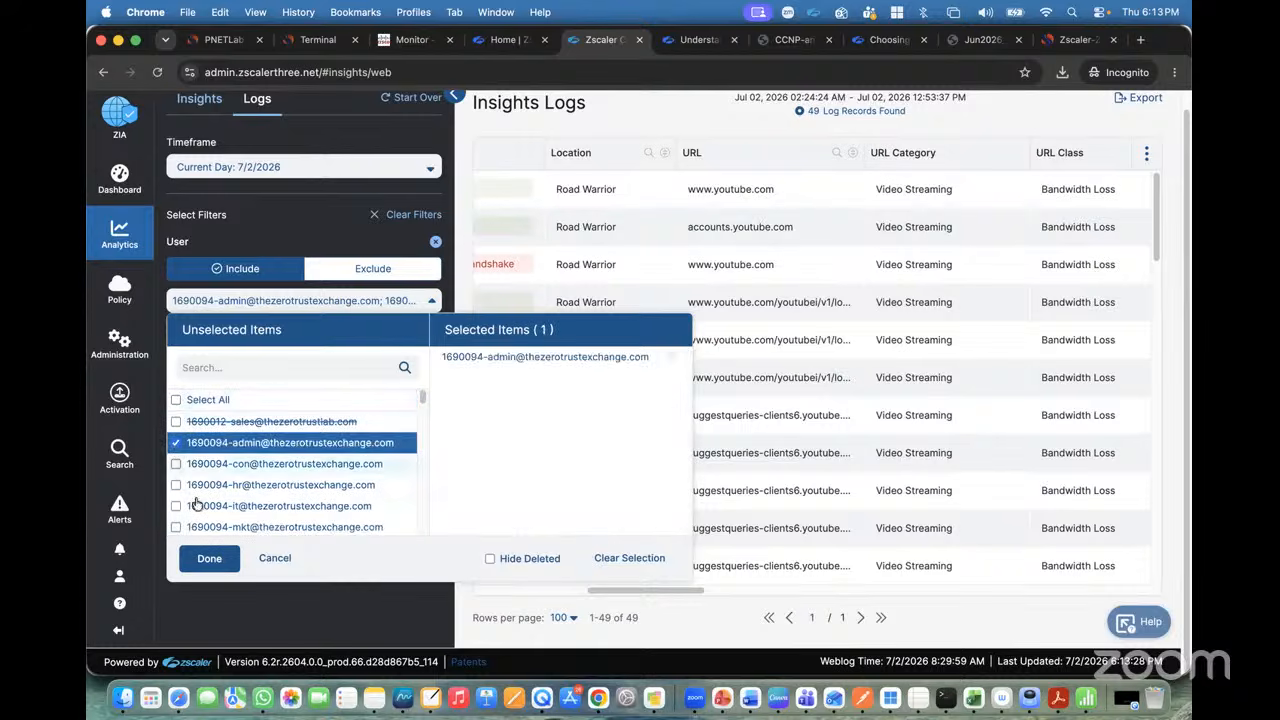
click(209, 558)
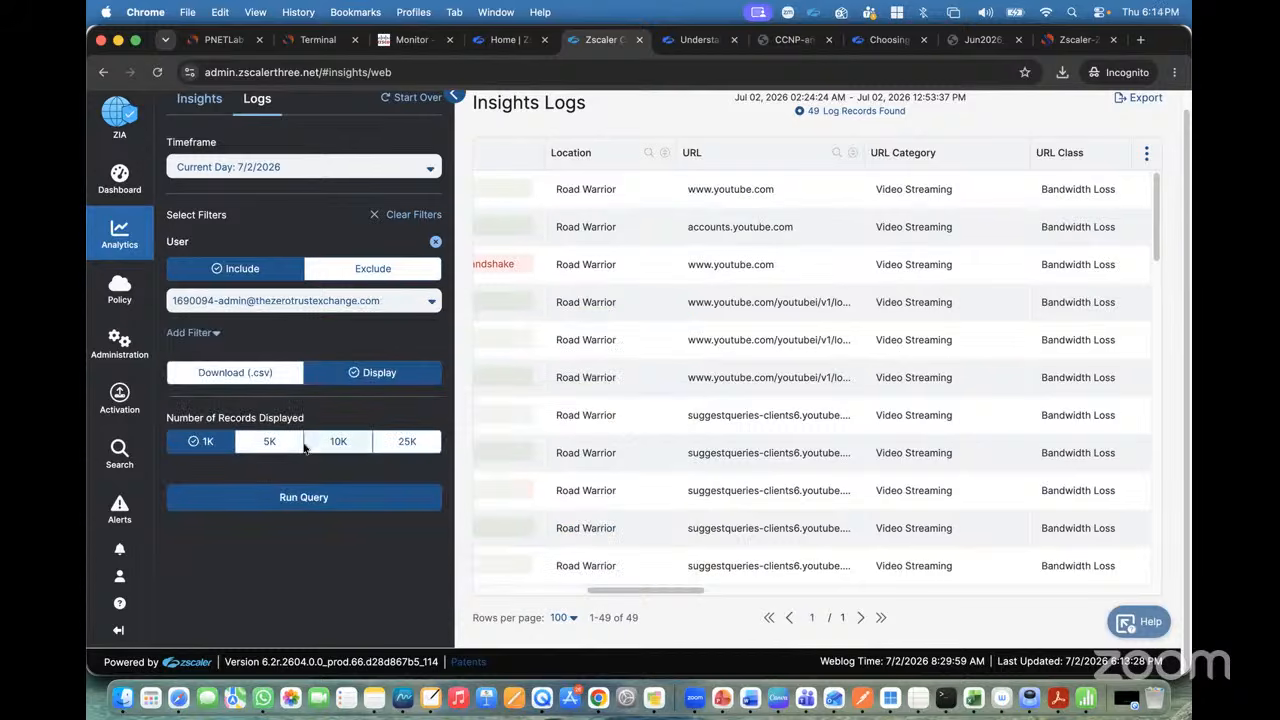
Run the log query for Last 10 Hours and again for Current Week.
click(250, 168)
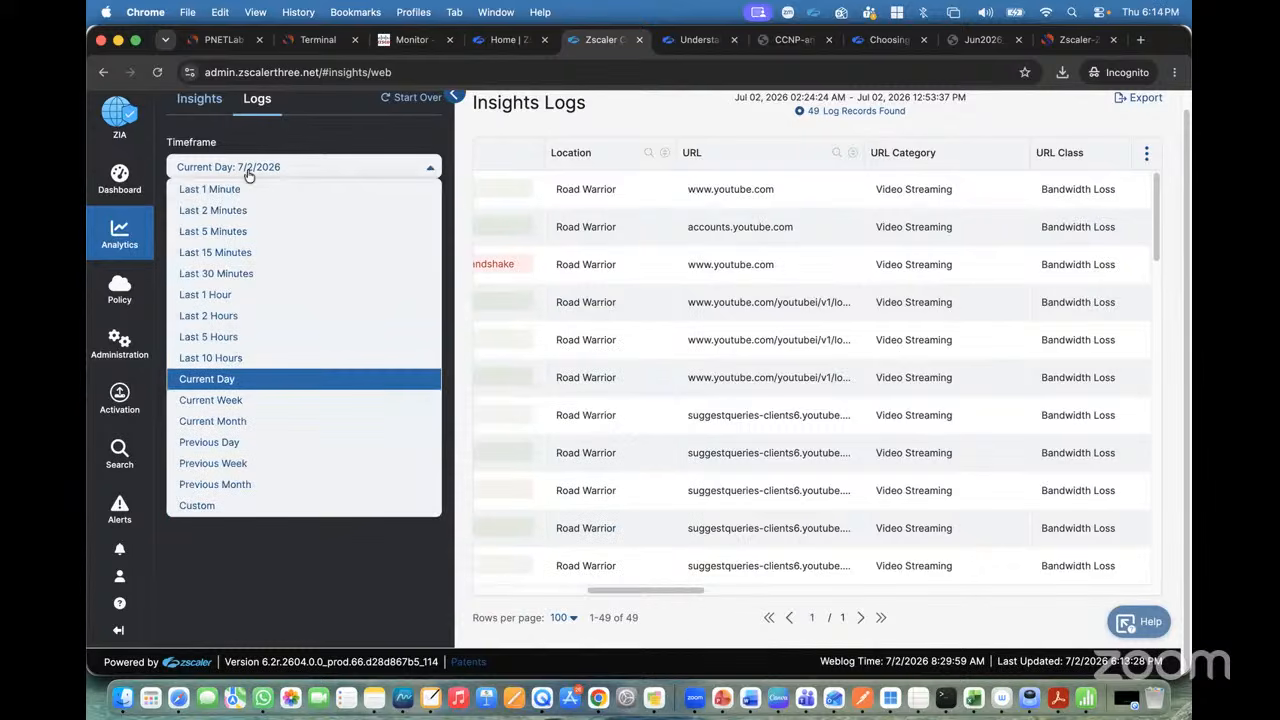
click(232, 358)
click(305, 499)
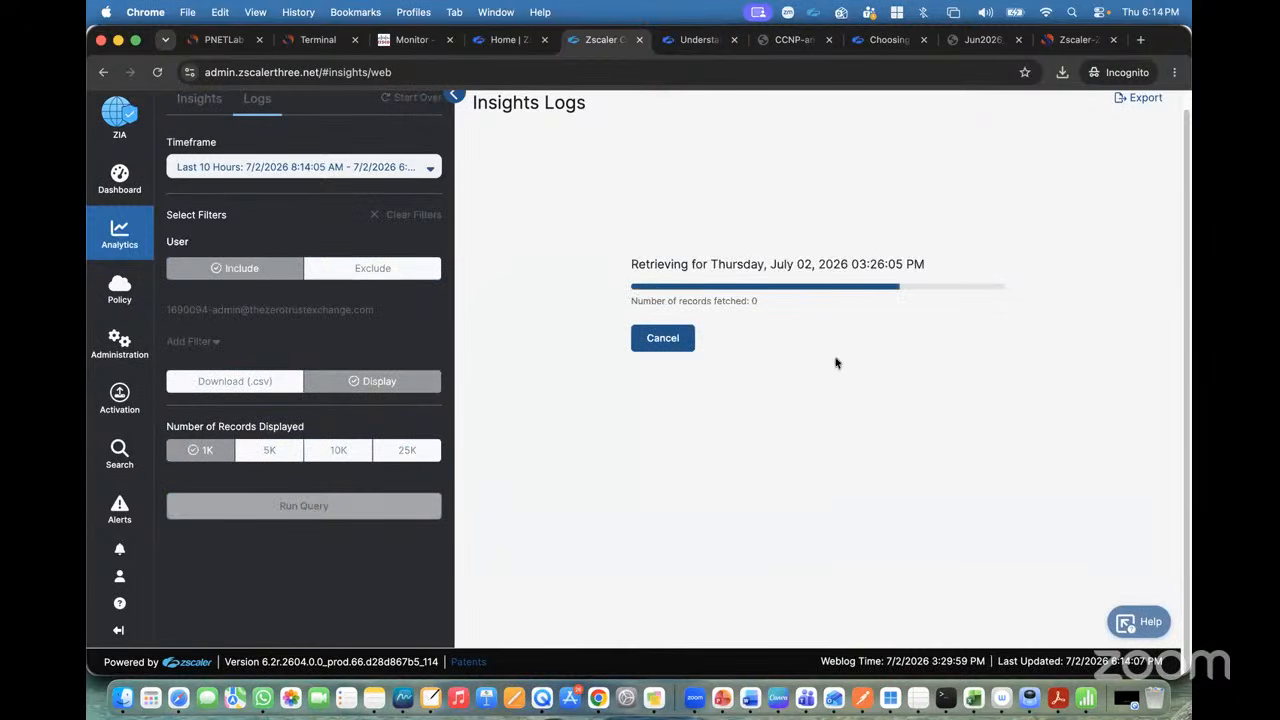
click(279, 170)
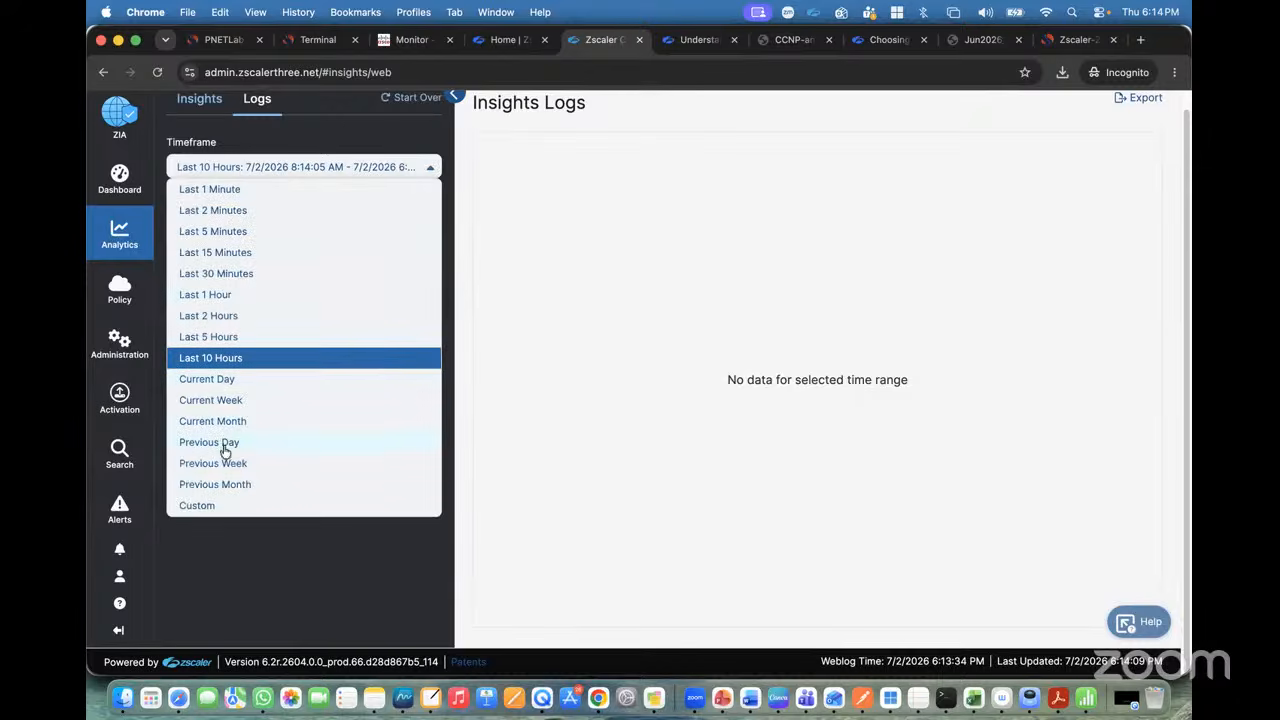
click(230, 402)
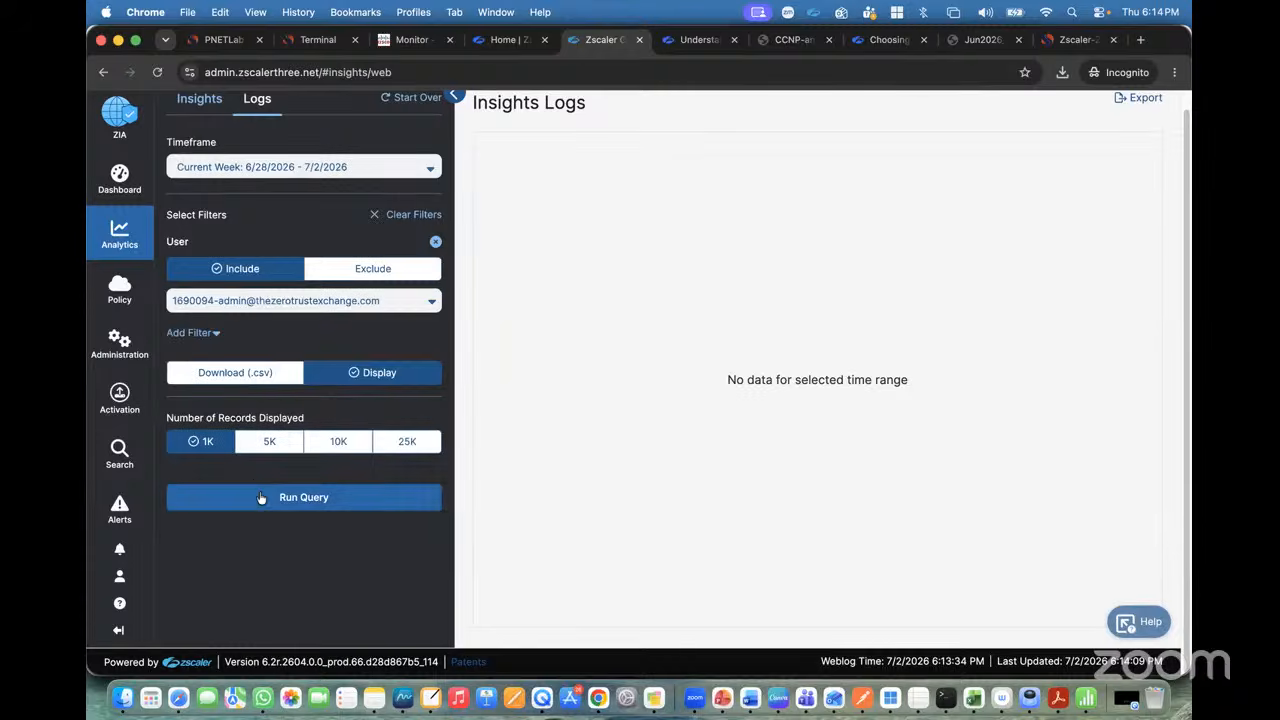
click(259, 497)
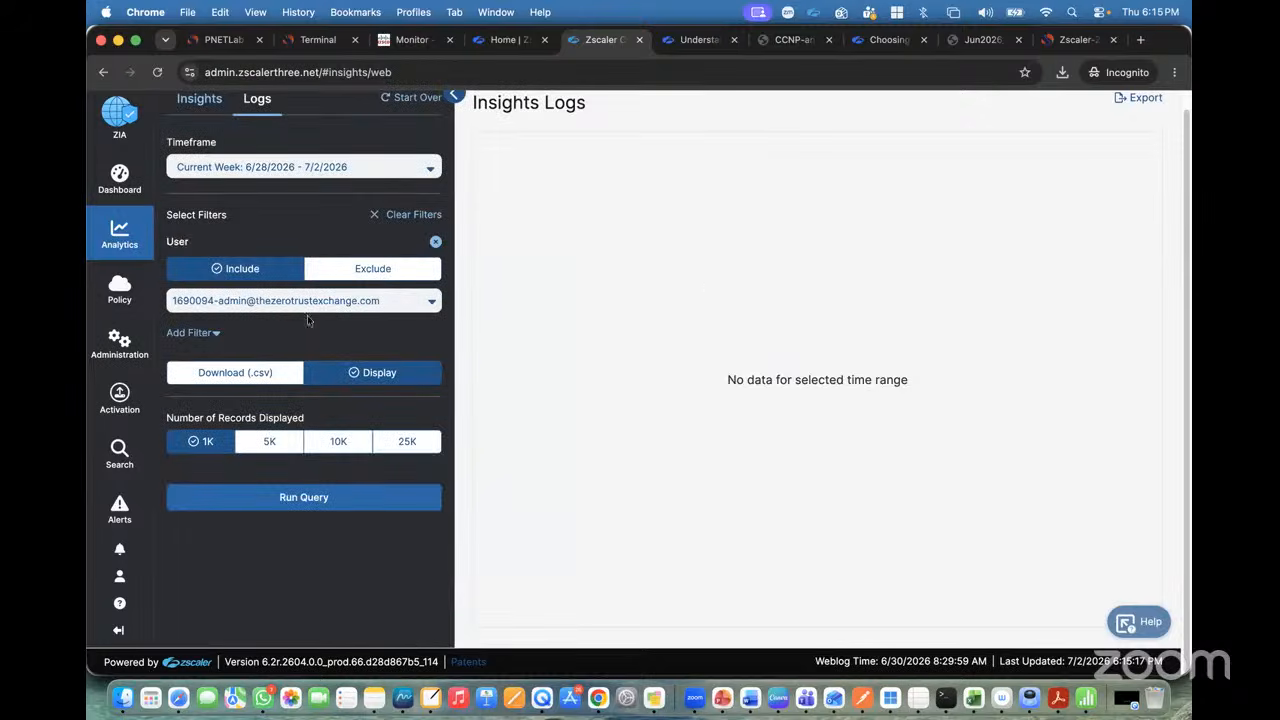
Add the two accounts listed directly below the admin account to the User filter and rerun the query.
click(300, 305)
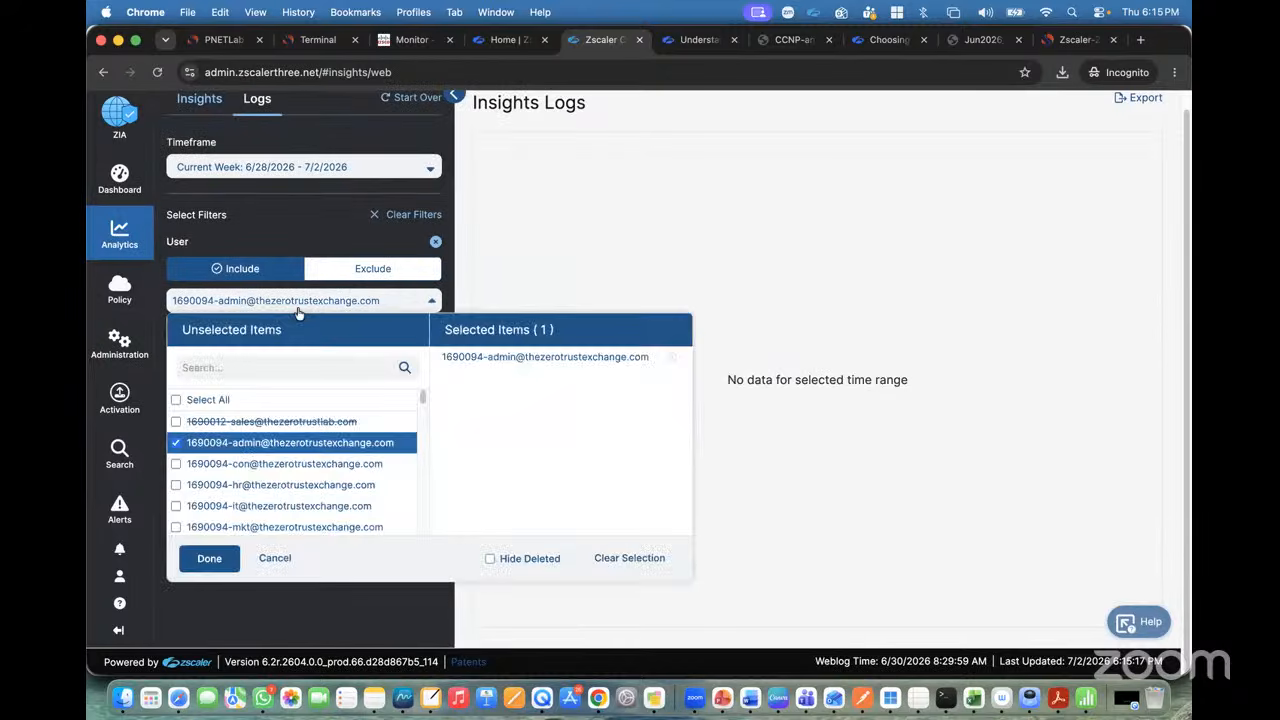
click(176, 465)
click(176, 485)
click(209, 558)
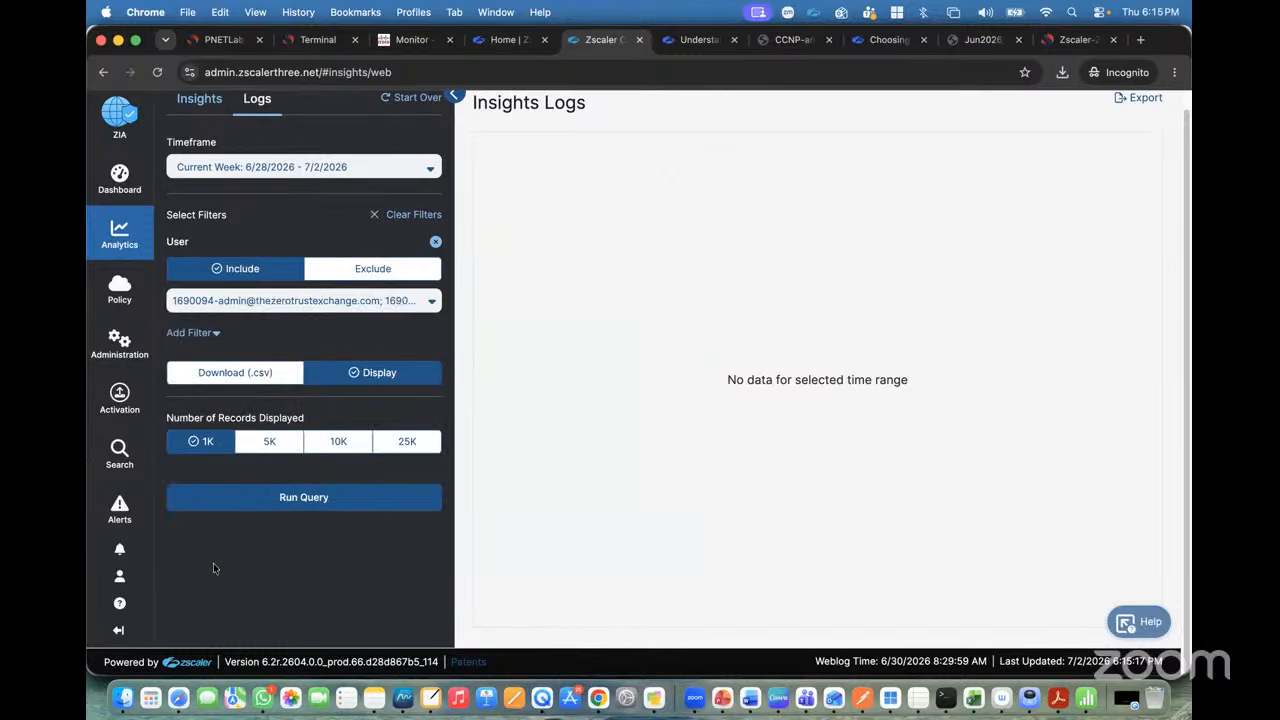
click(273, 501)
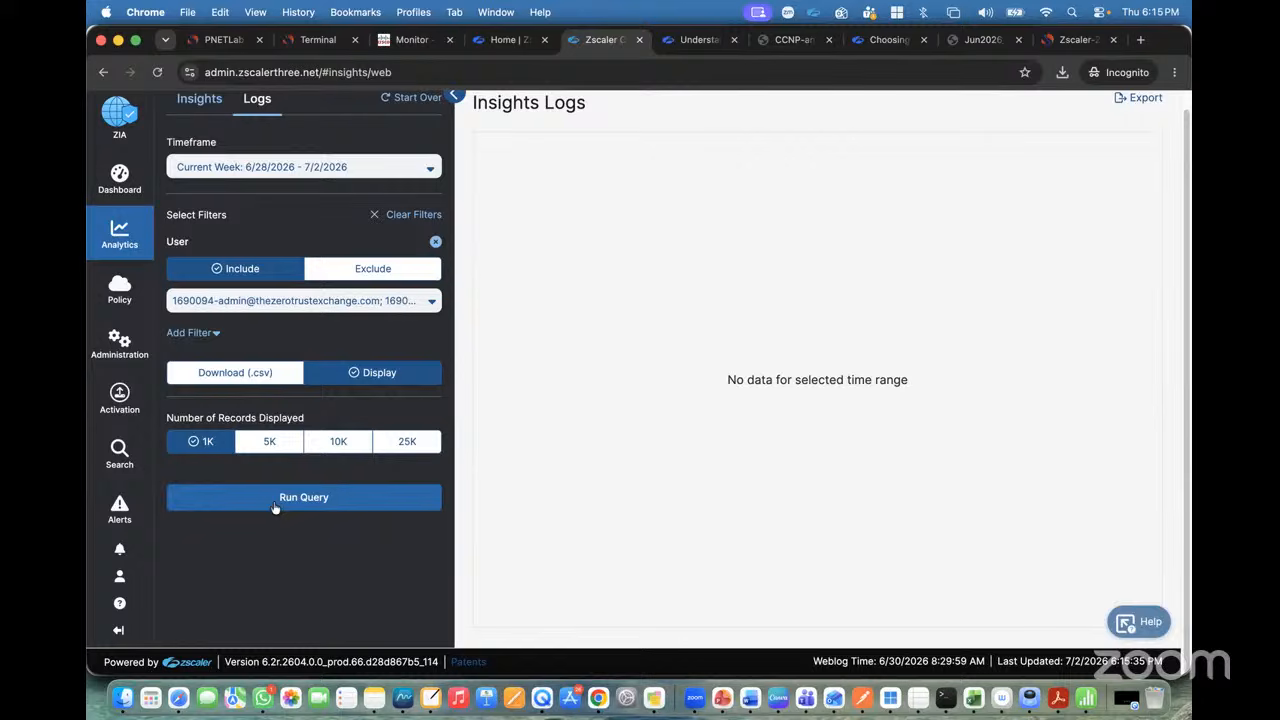
Include all users in the User filter and run the query with the timeframe set to Last 10 Hours.
click(312, 302)
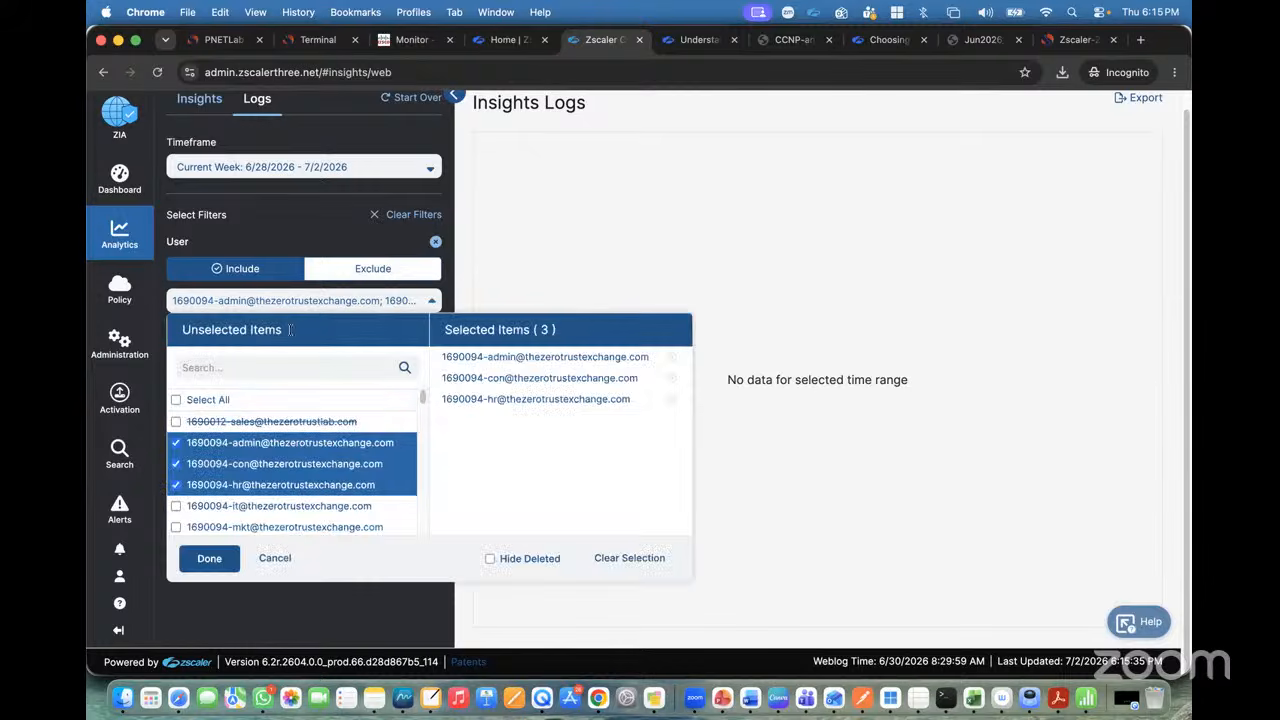
click(176, 400)
click(209, 558)
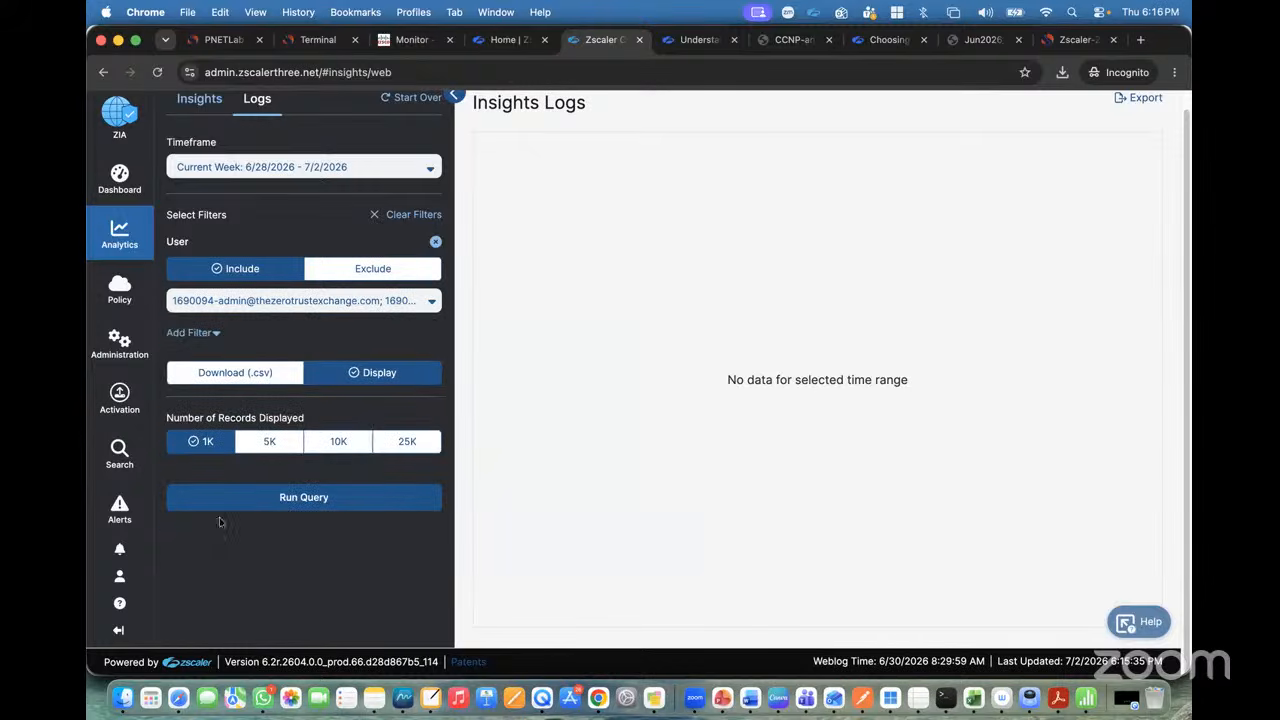
click(288, 170)
click(229, 358)
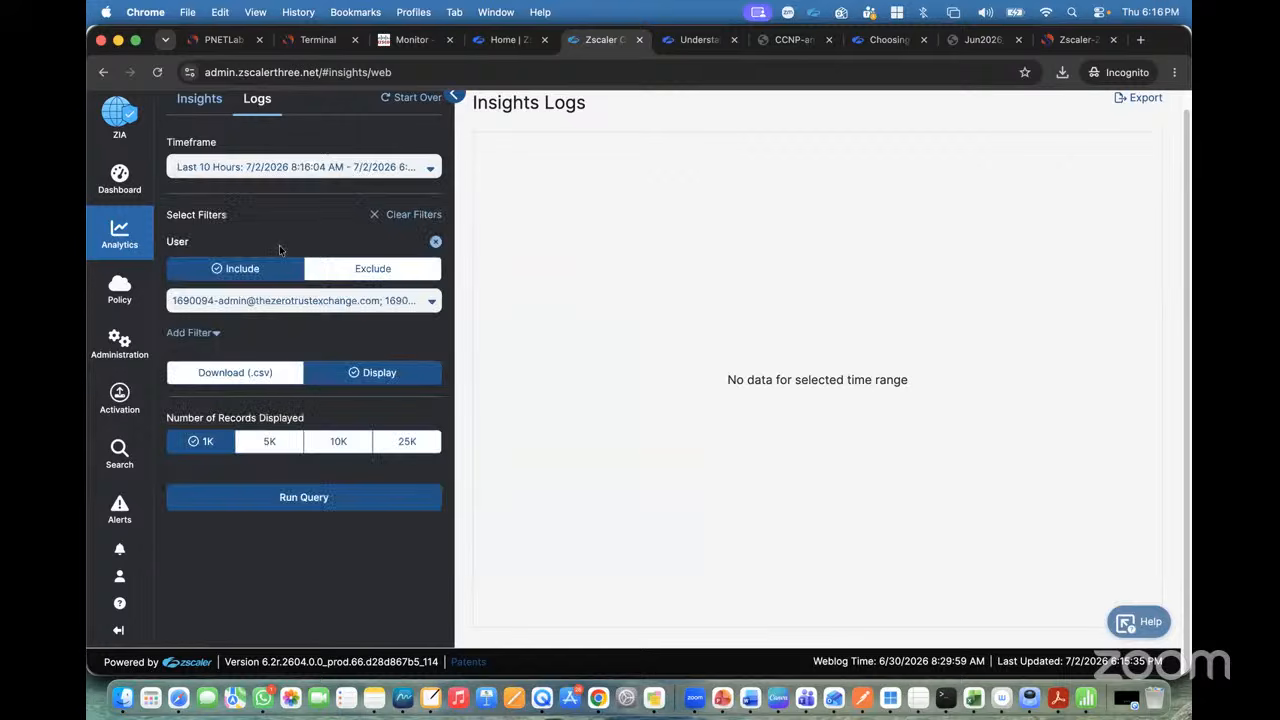
scroll(295, 272, up, 1)
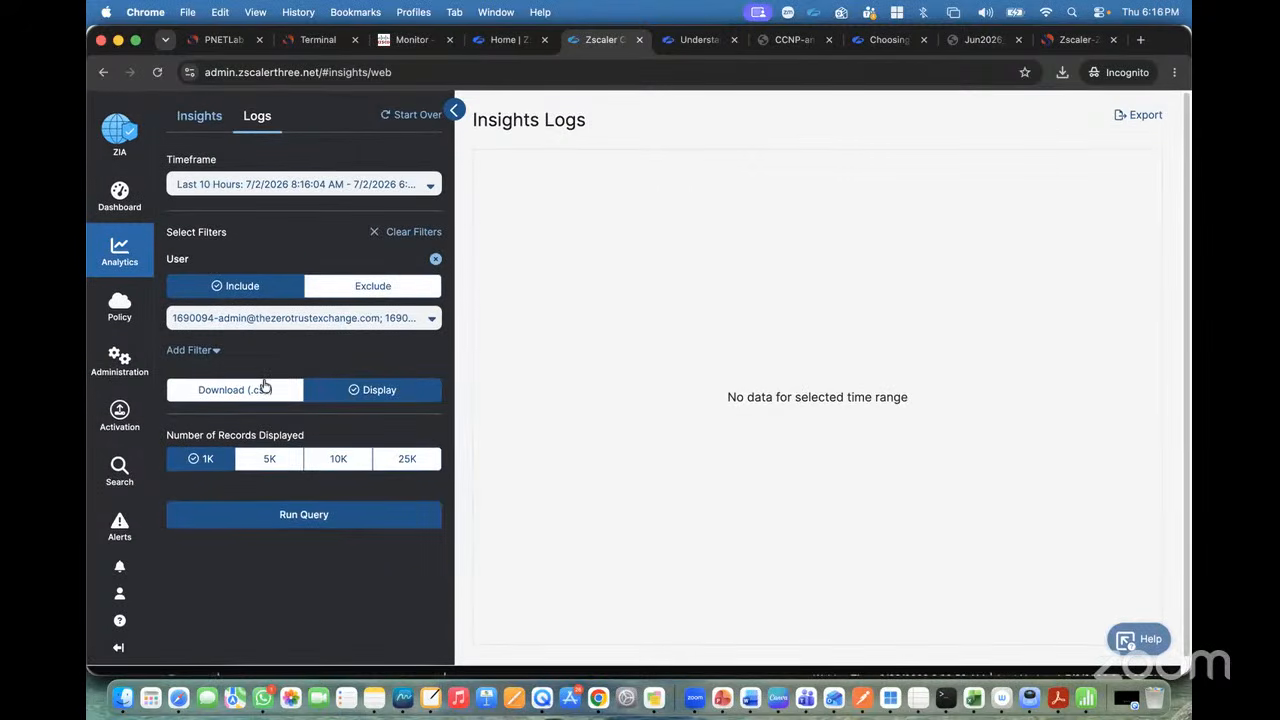
click(286, 514)
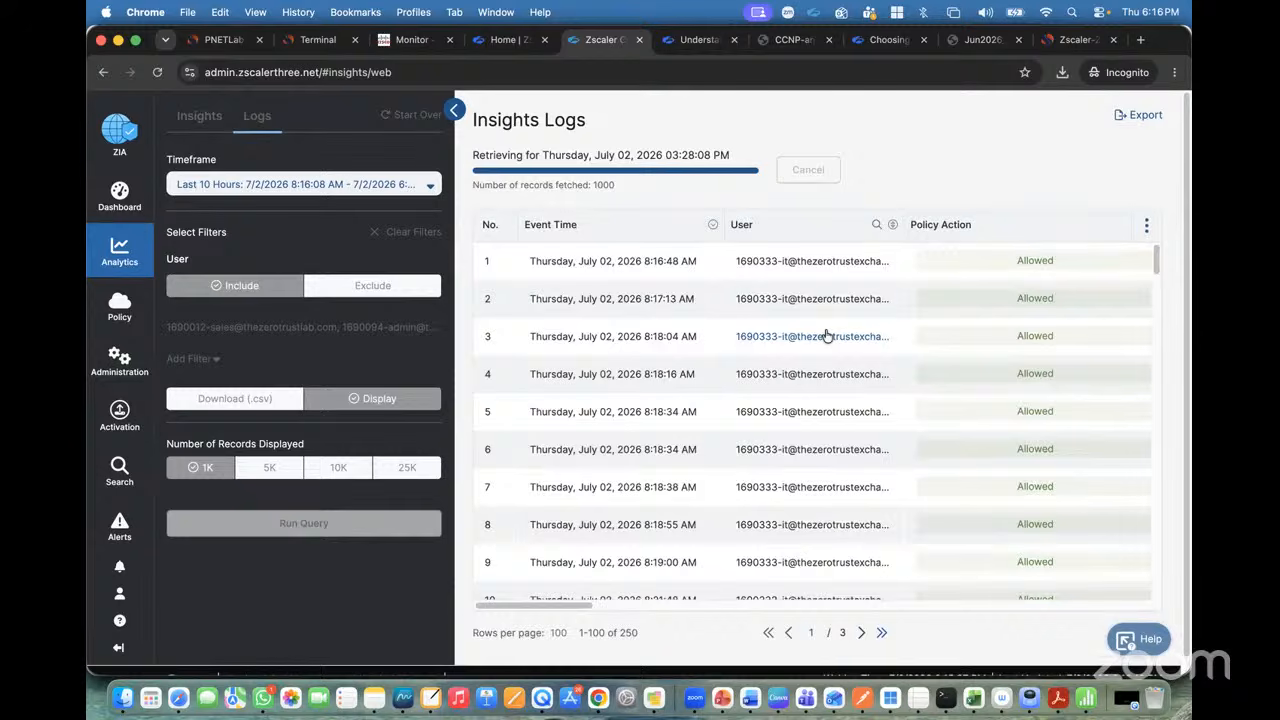
Look through the returned log records and check the row range and total below the table.
scroll(629, 333, down, 15)
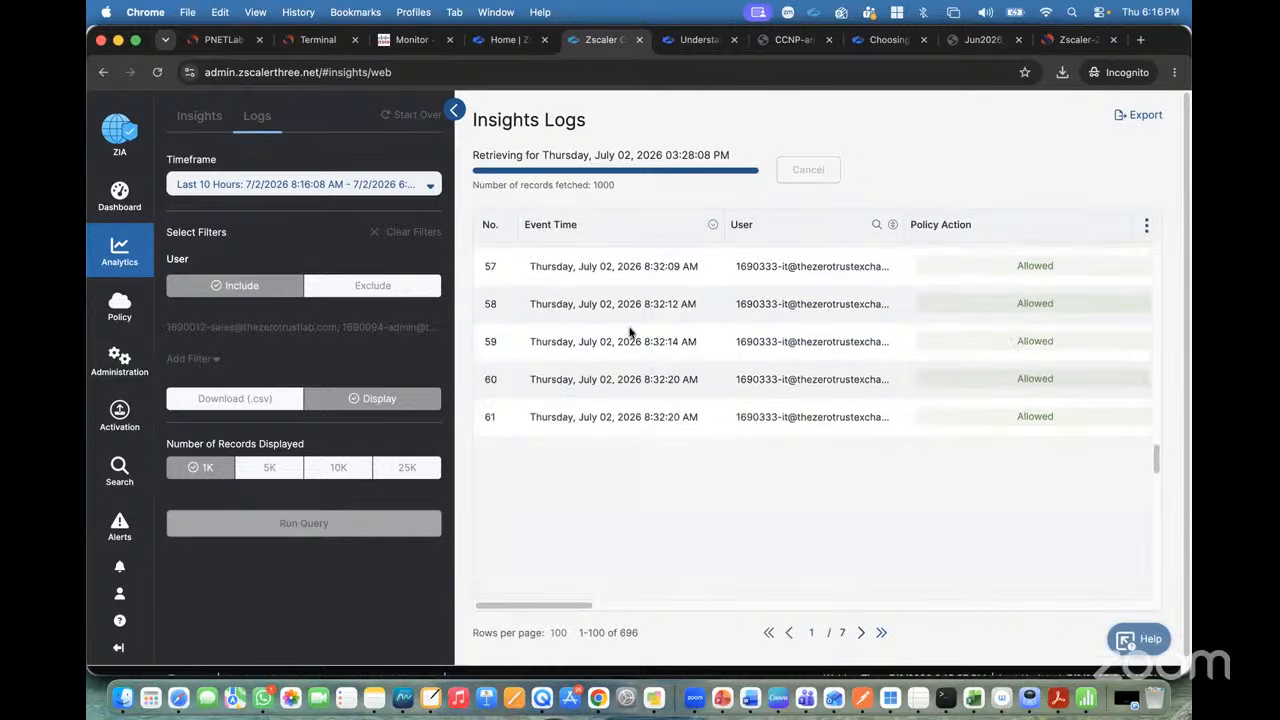
scroll(629, 335, down, 3)
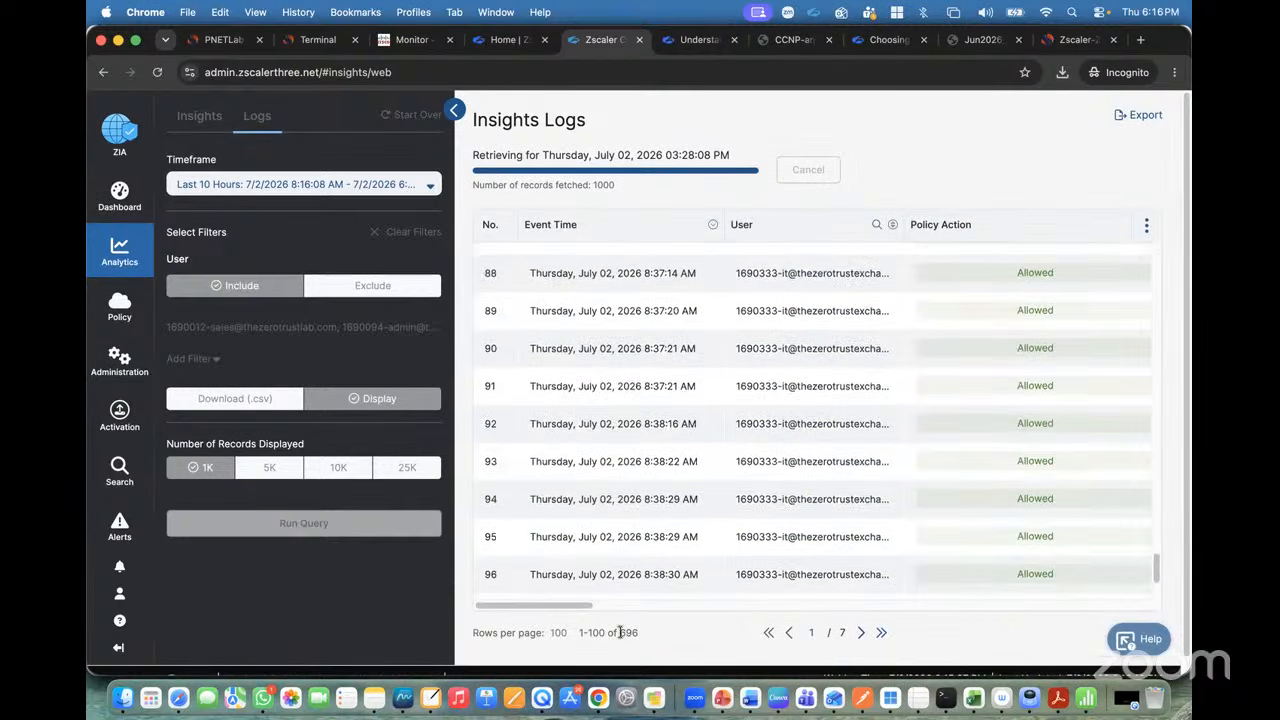
drag(649, 634, 589, 631)
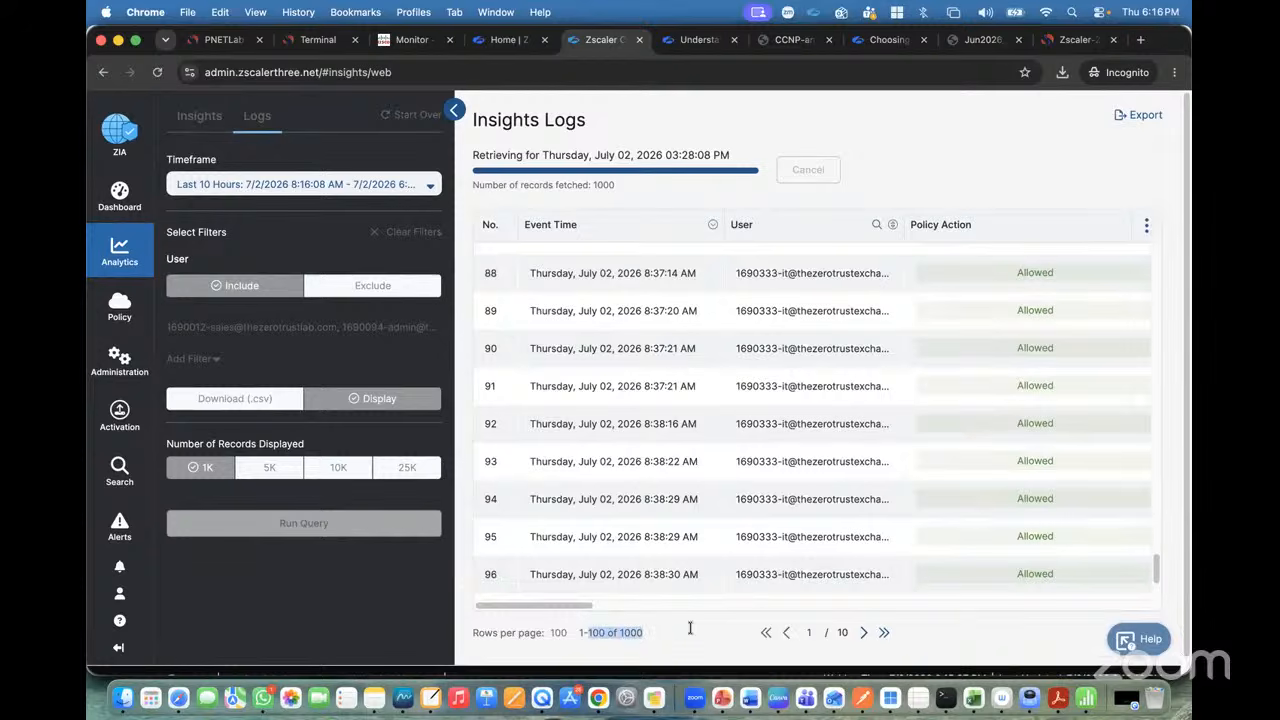
click(620, 632)
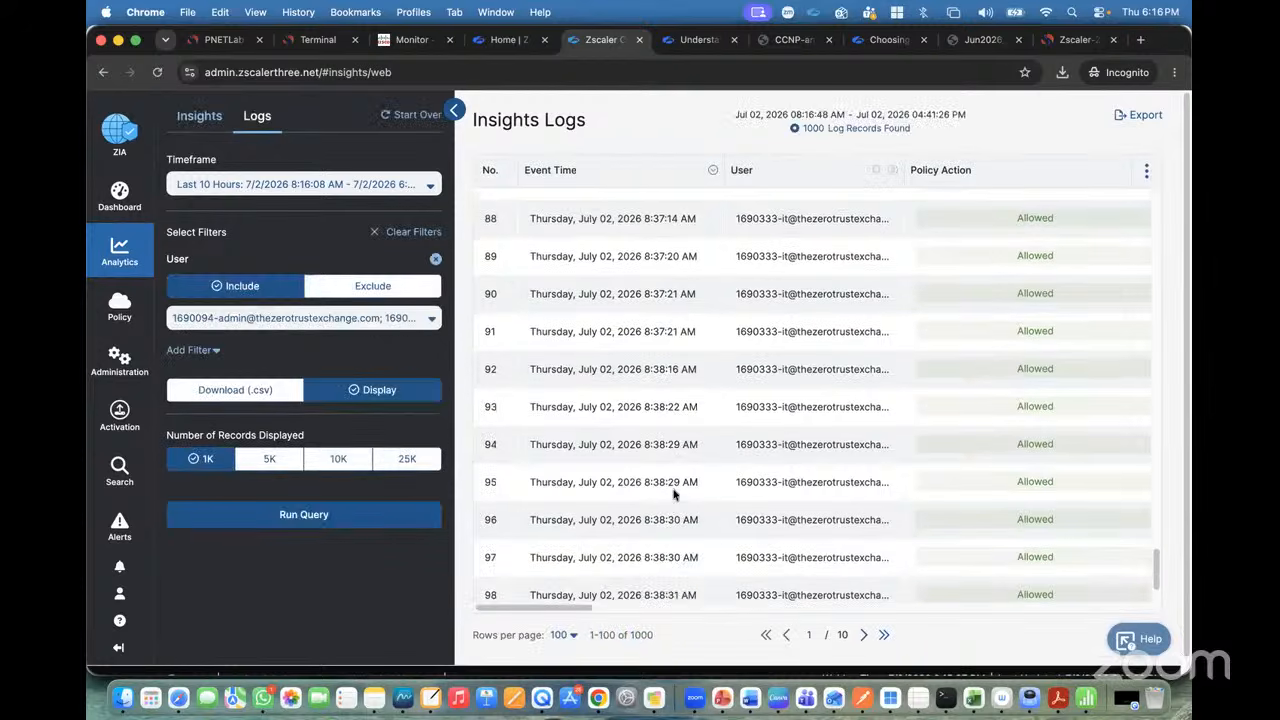
Remove the User filter from the log query and add a Cloud Application filter instead.
click(352, 321)
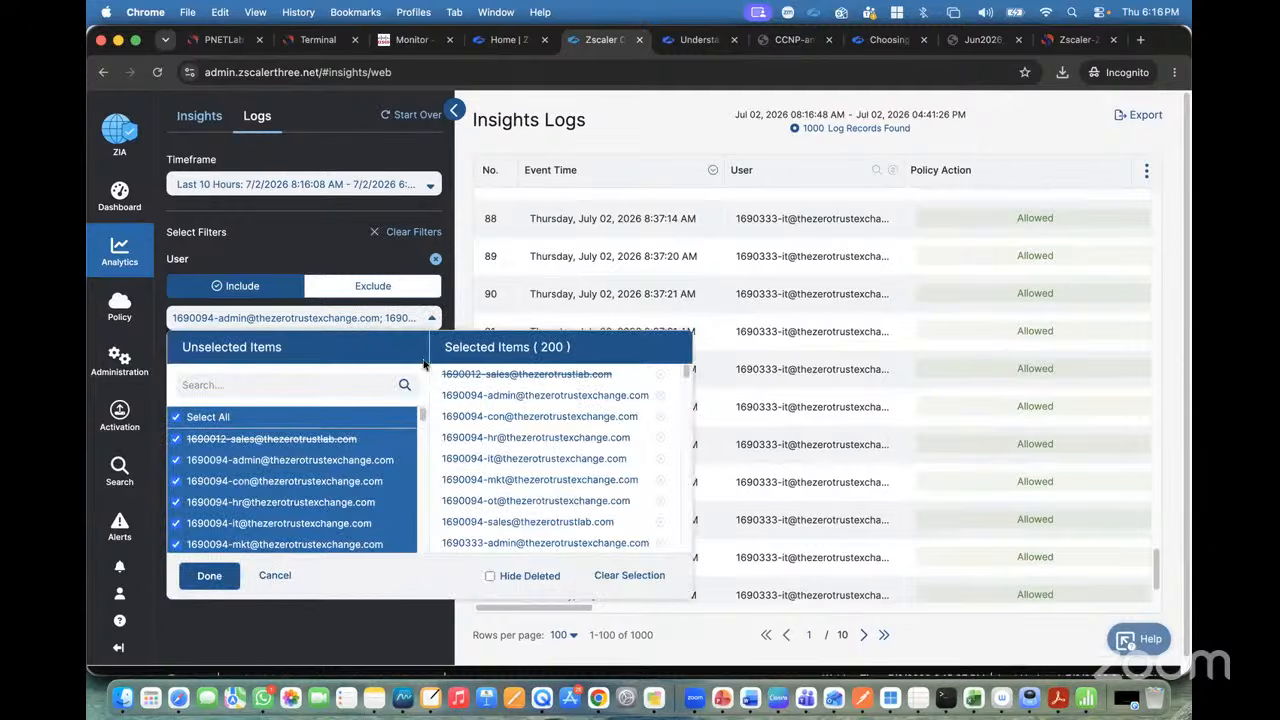
click(436, 262)
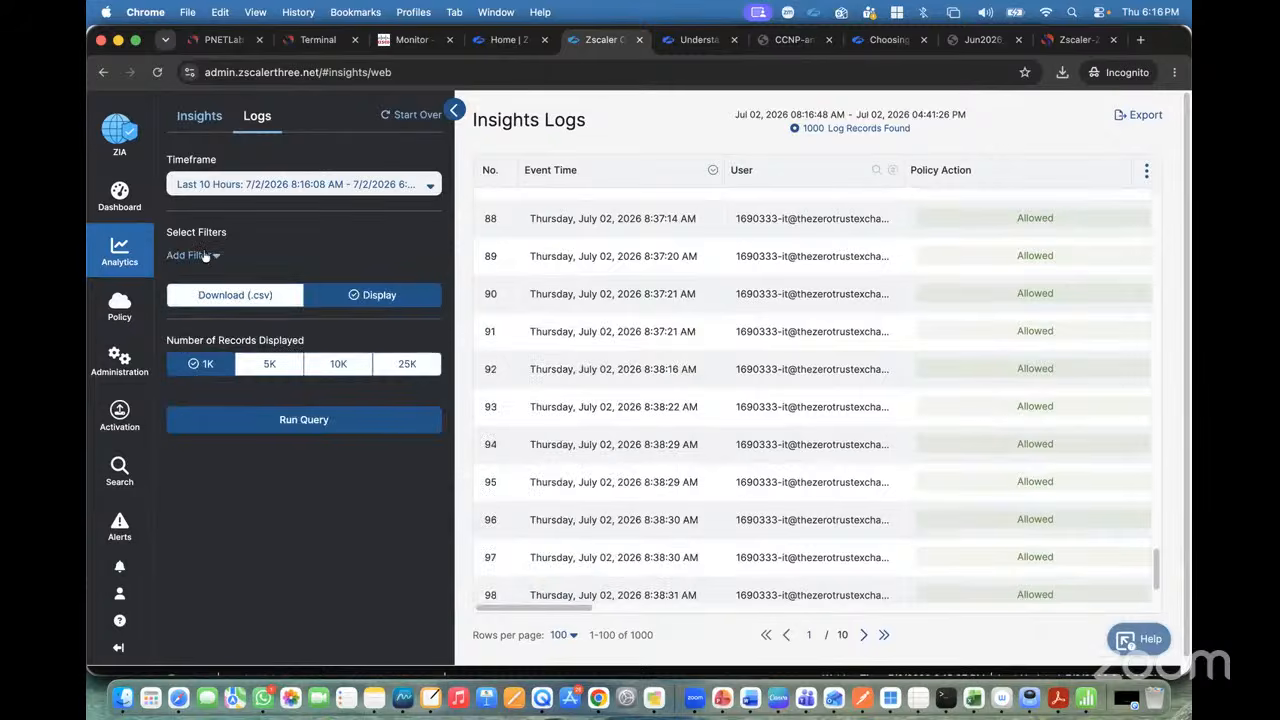
click(205, 255)
scroll(296, 360, down, 5)
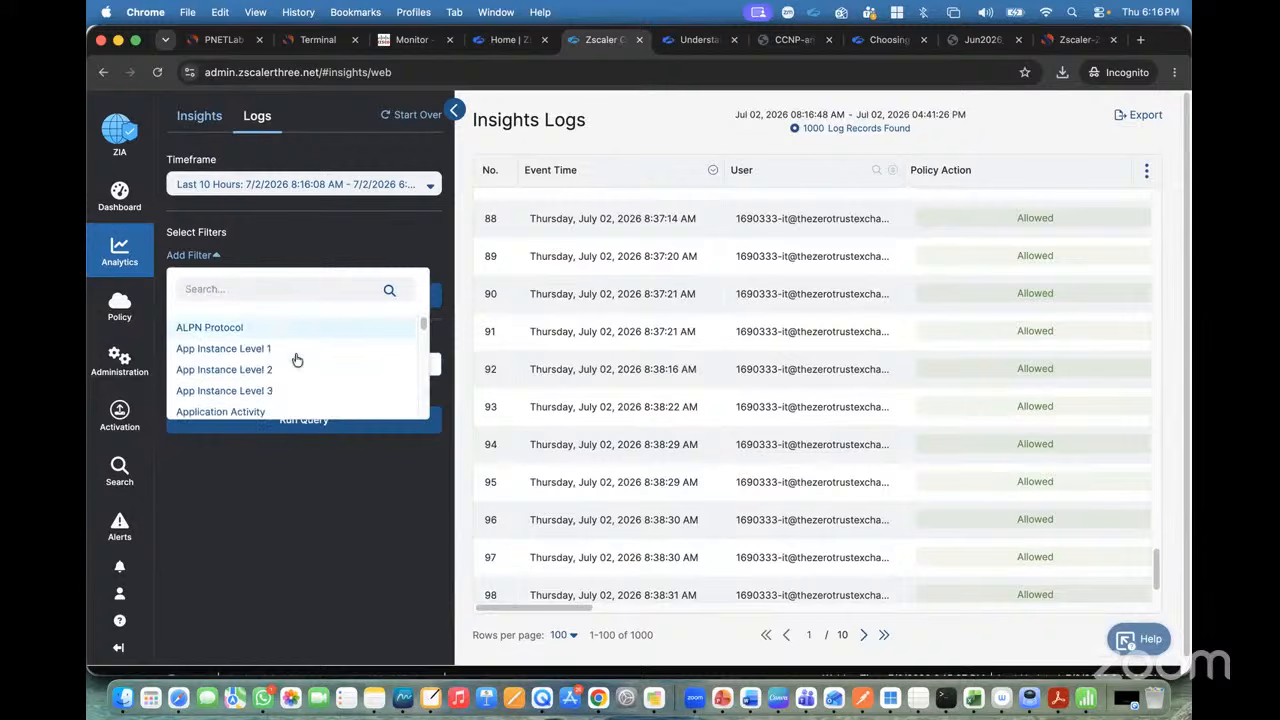
scroll(296, 360, down, 8)
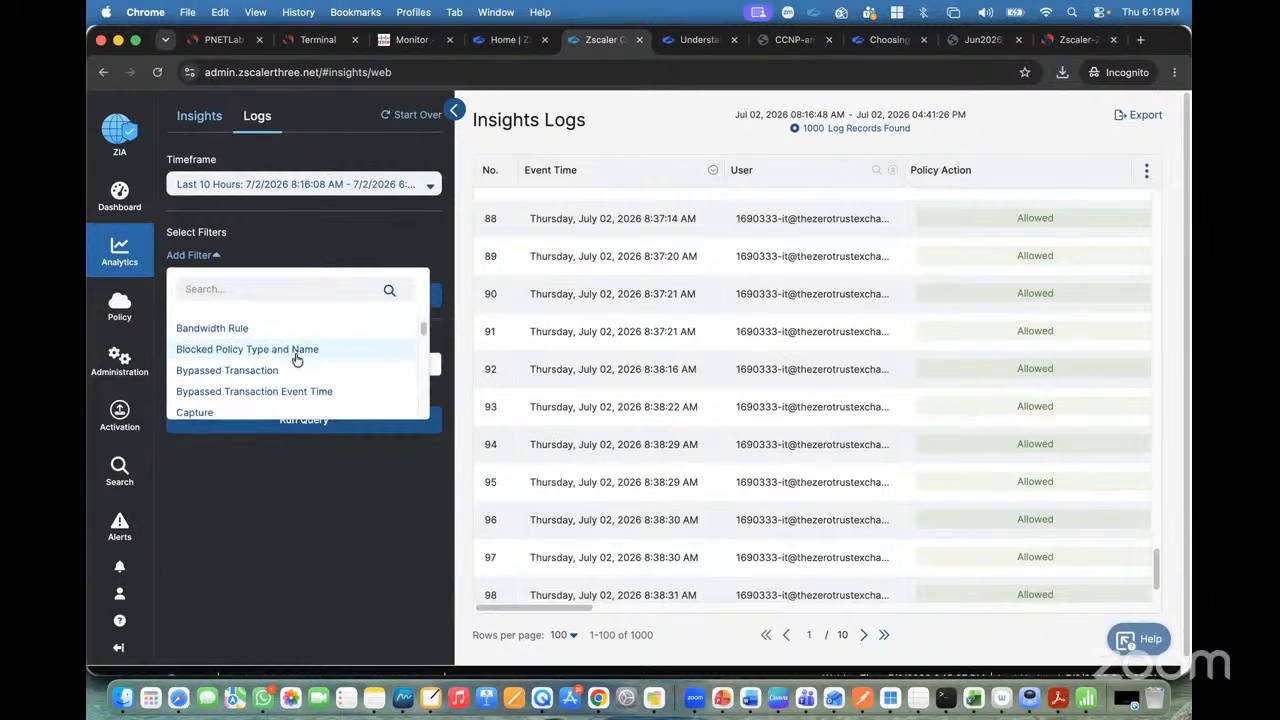
scroll(296, 360, down, 2)
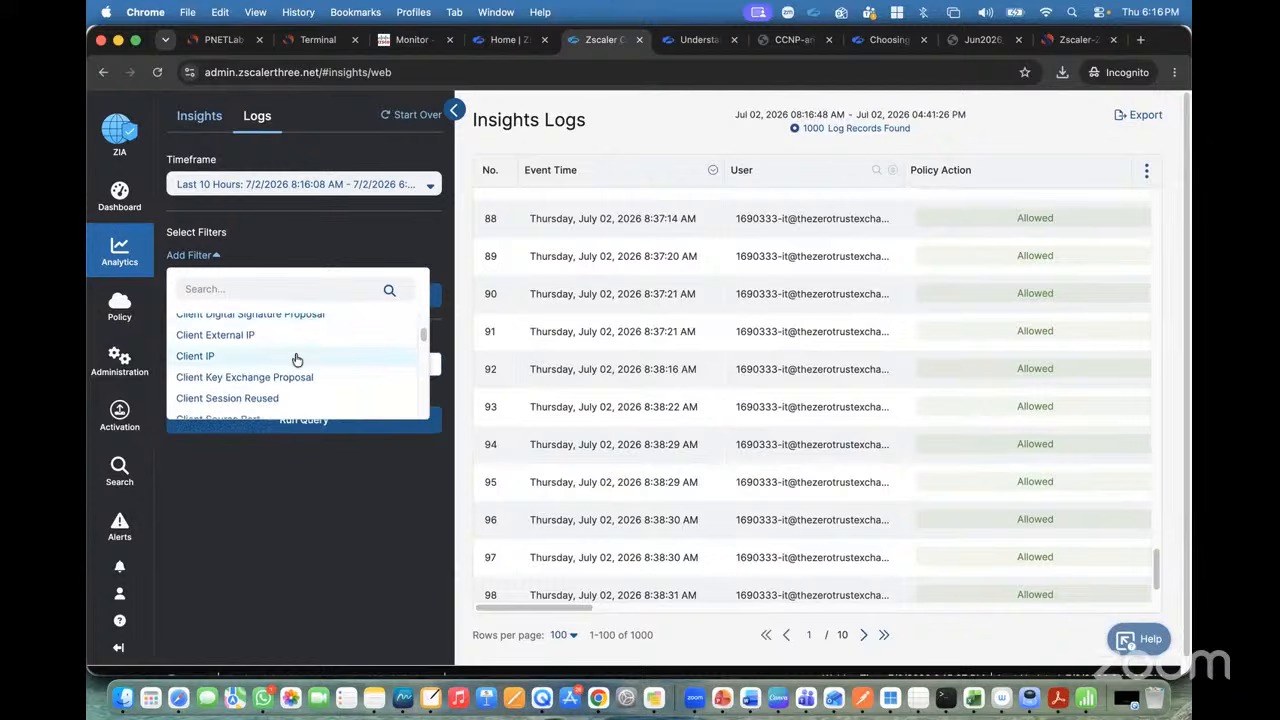
scroll(268, 370, down, 3)
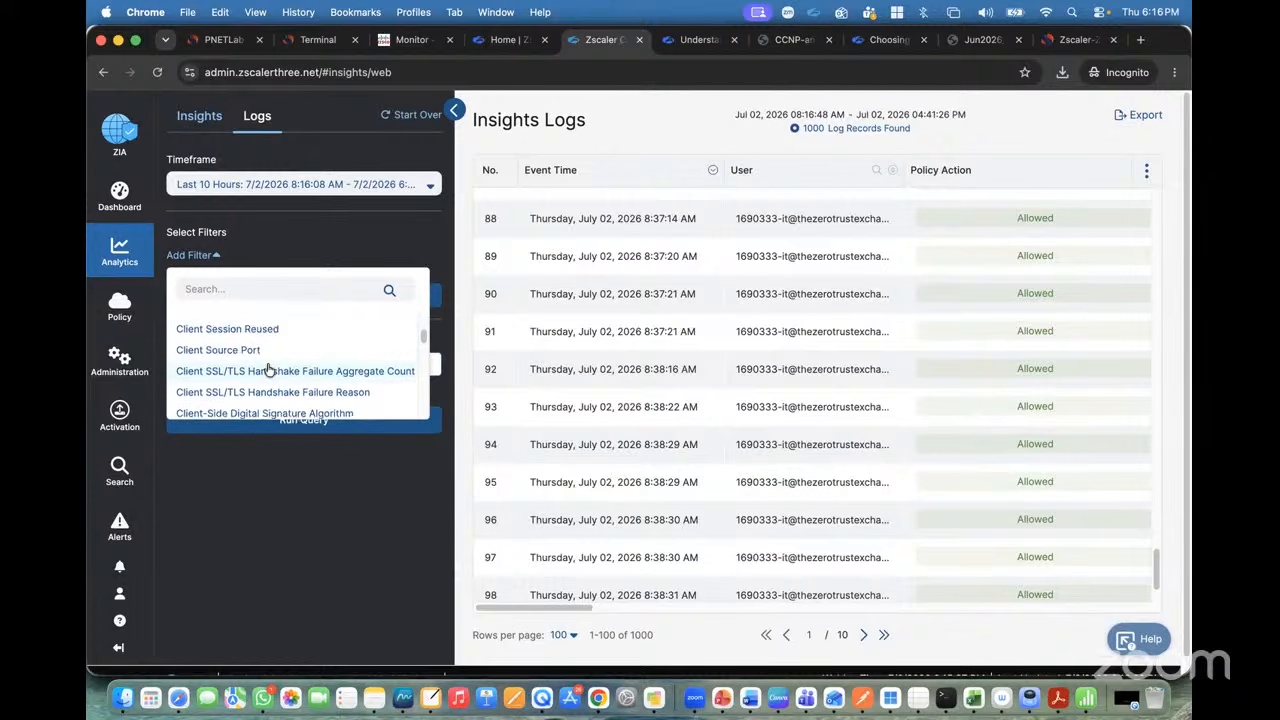
scroll(268, 370, down, 2)
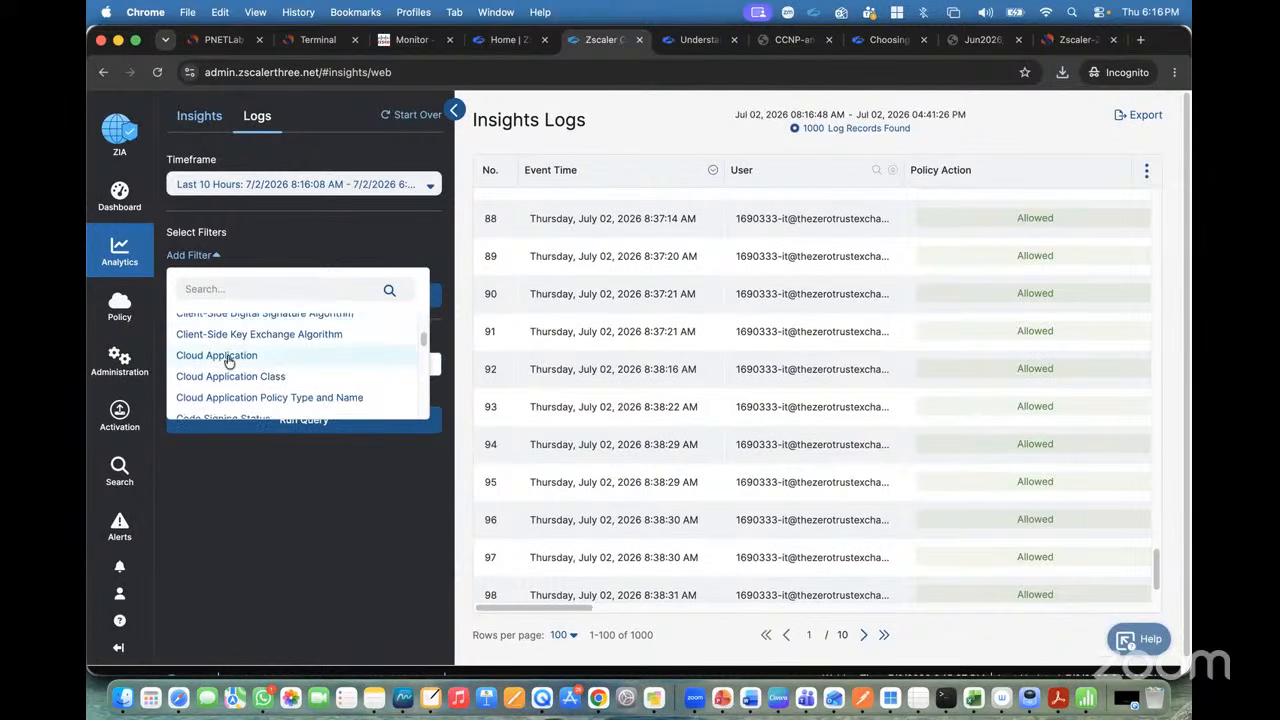
click(217, 356)
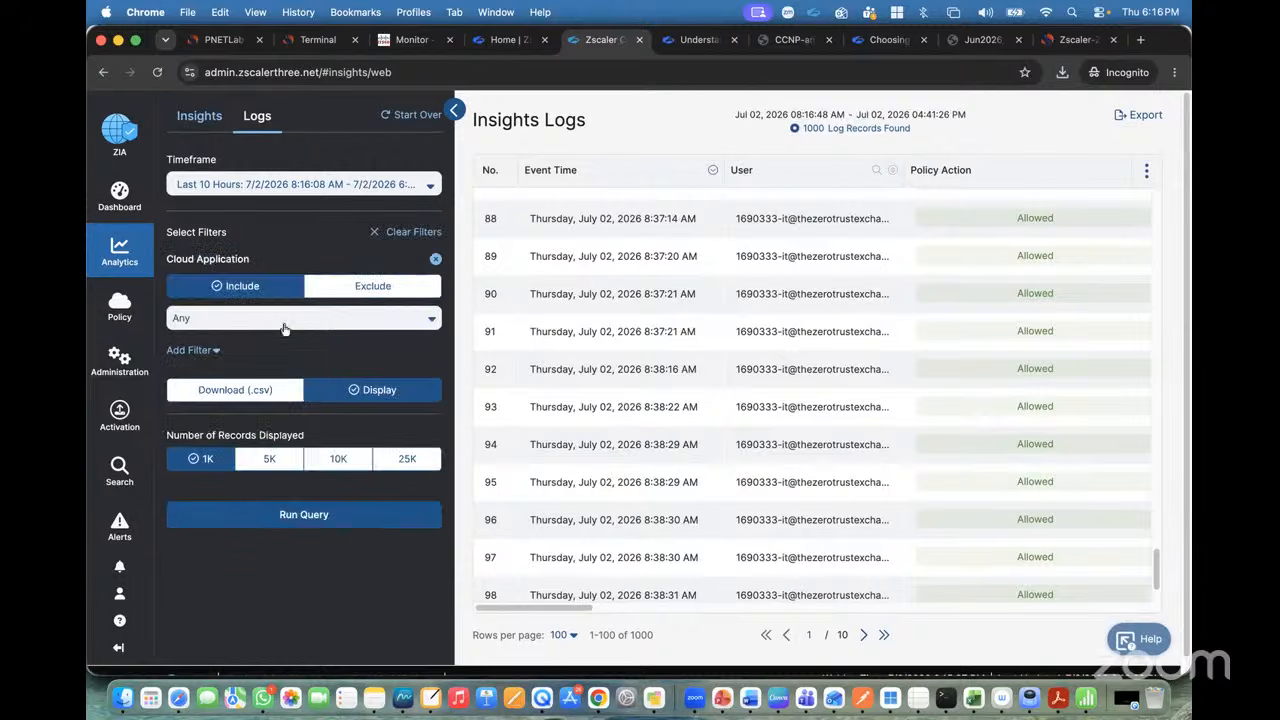
Search the Cloud Application filter's list of applications for "faceboo".
click(269, 319)
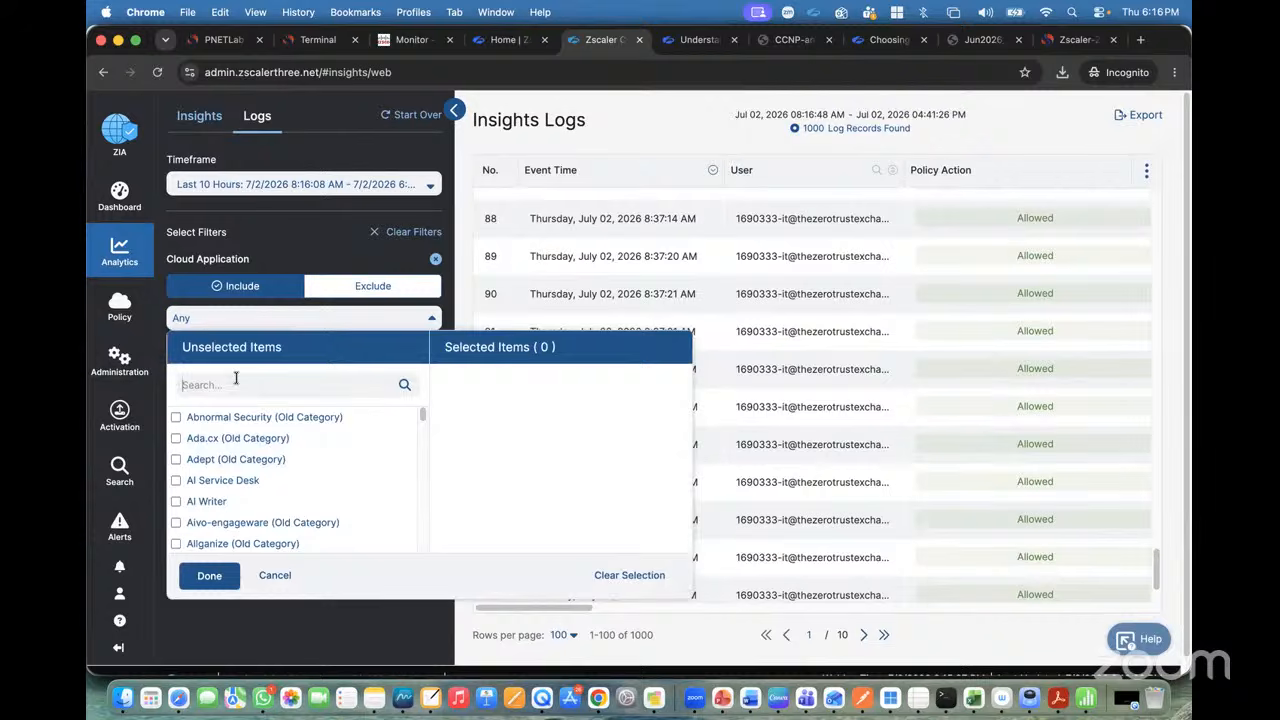
click(236, 380)
text(test)
scroll(246, 457, down, 2)
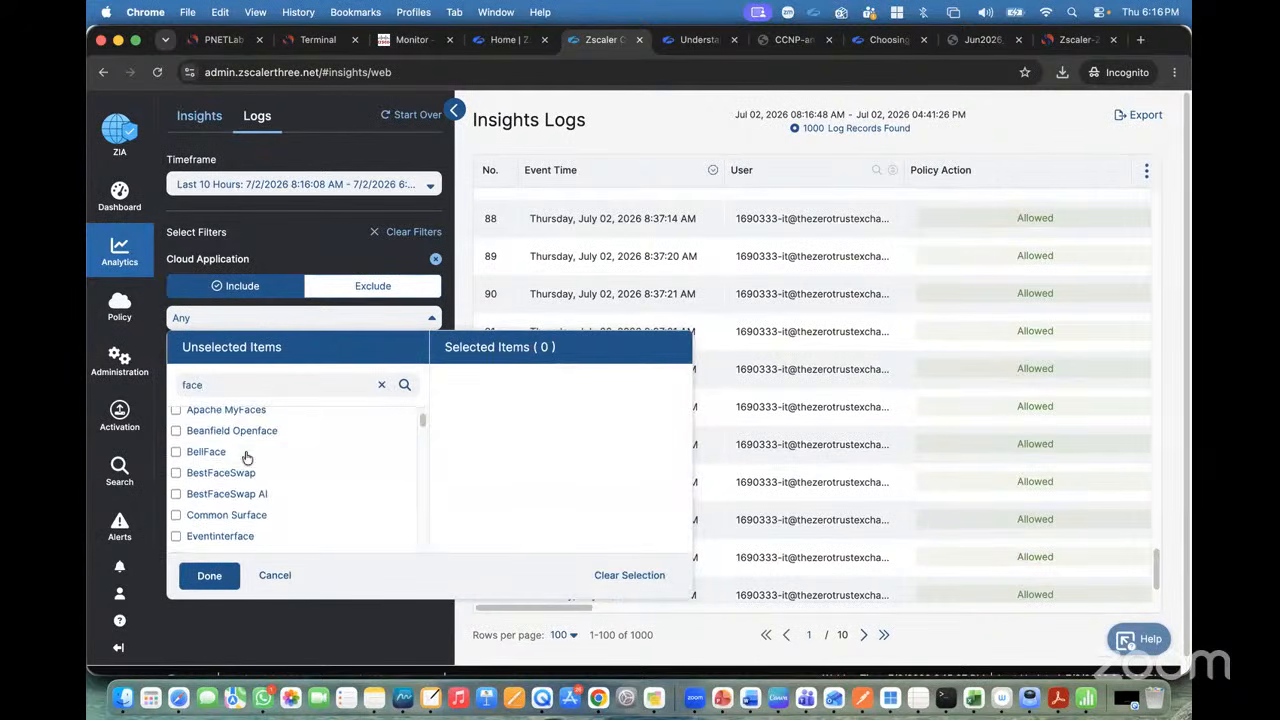
text(boo)
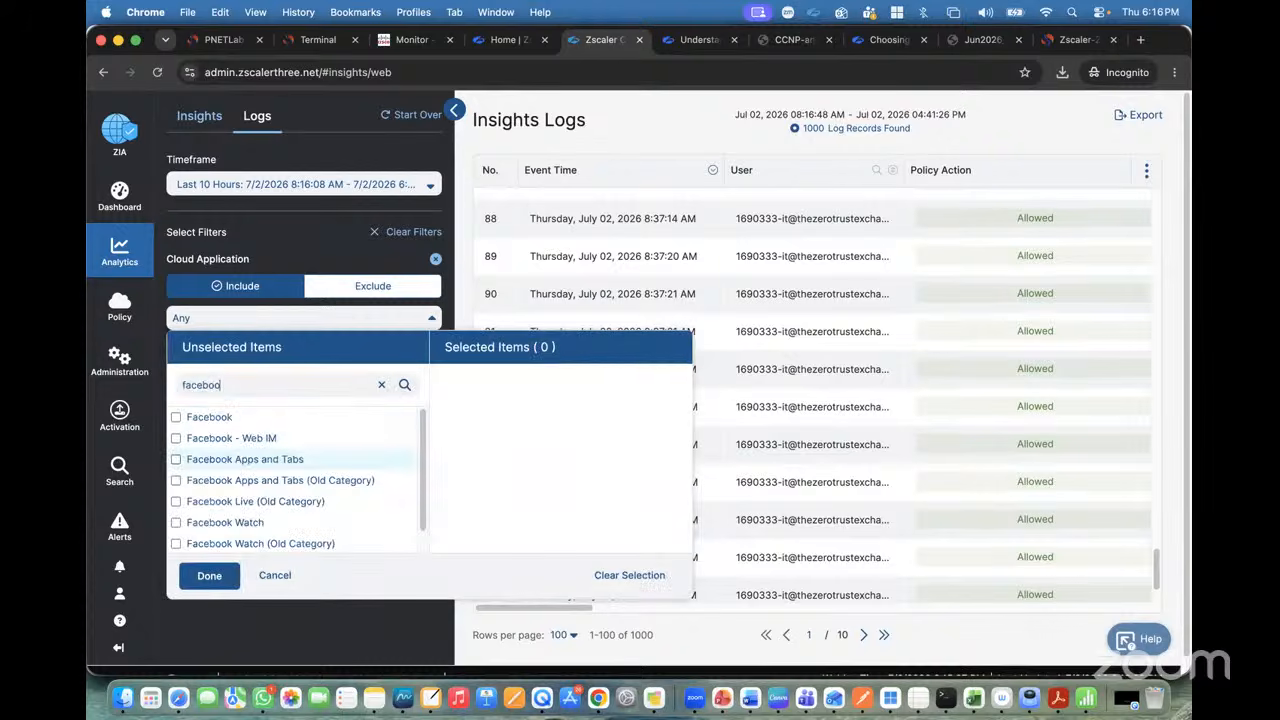
Include all eight Facebook entries, from Facebook to Facebook Workplace, in the Cloud Application filter.
click(176, 417)
click(176, 438)
click(176, 459)
click(176, 480)
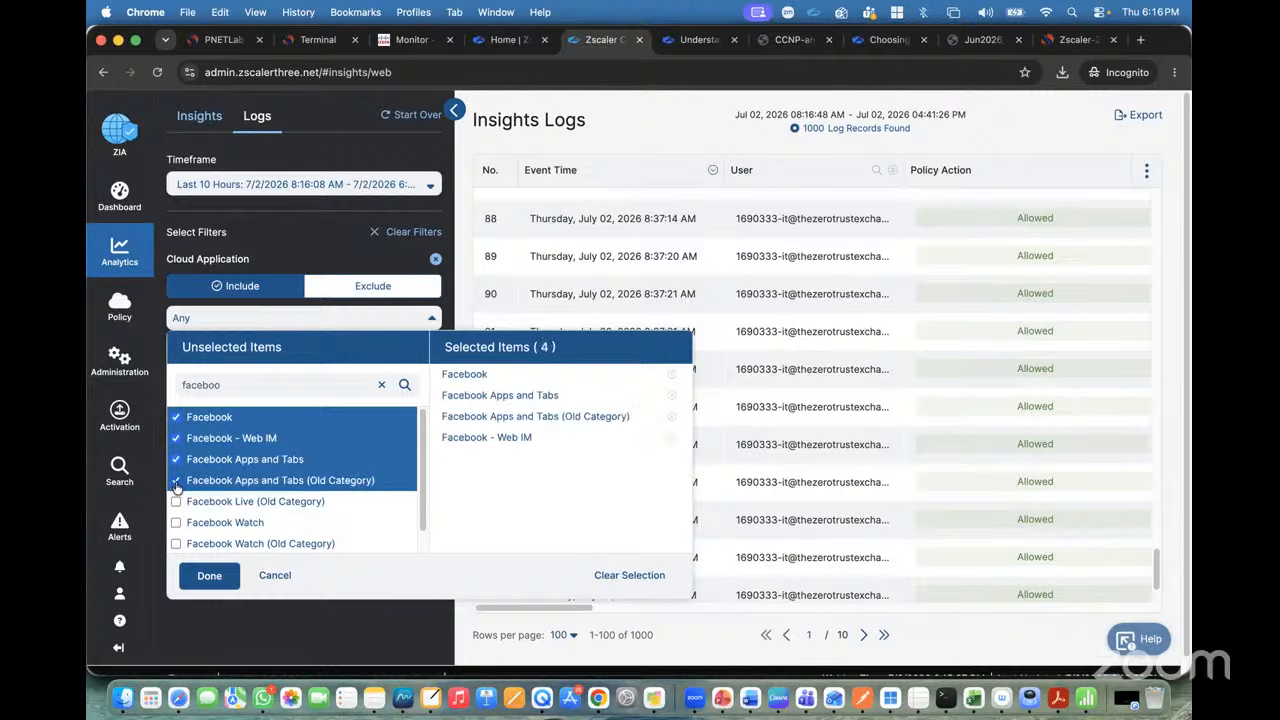
click(176, 501)
click(176, 522)
click(176, 543)
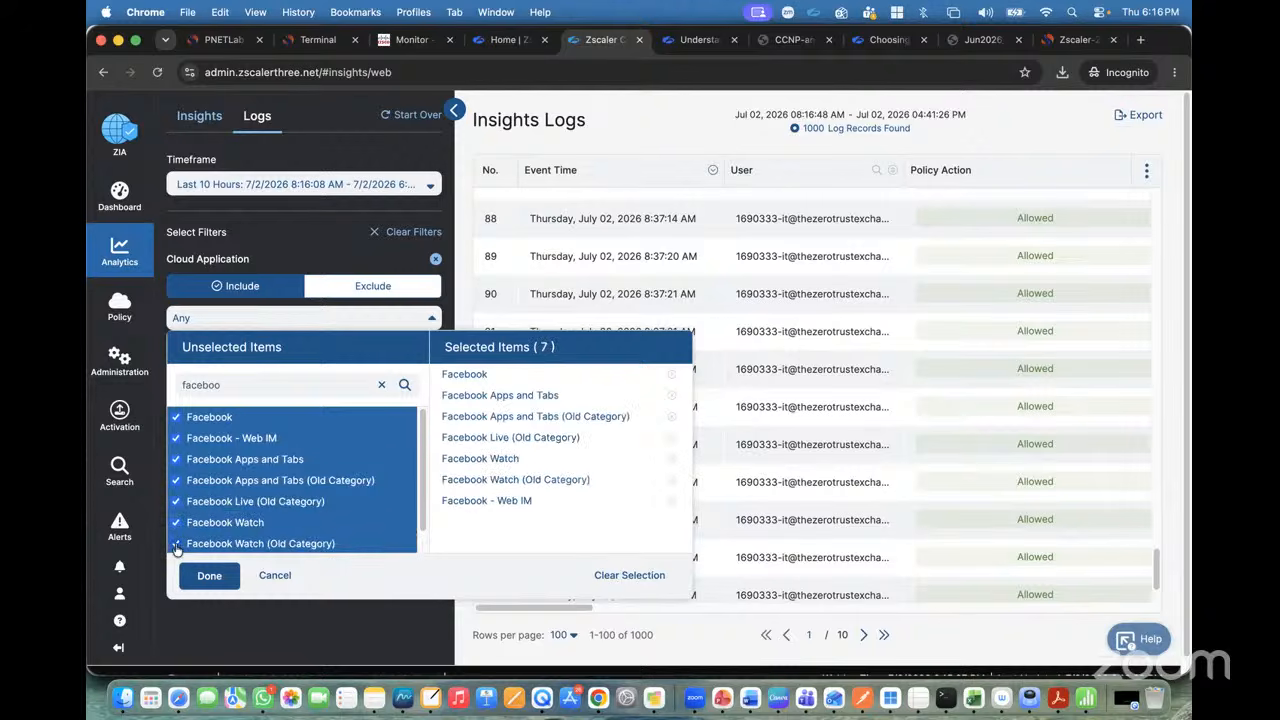
scroll(242, 508, down, 1)
click(214, 542)
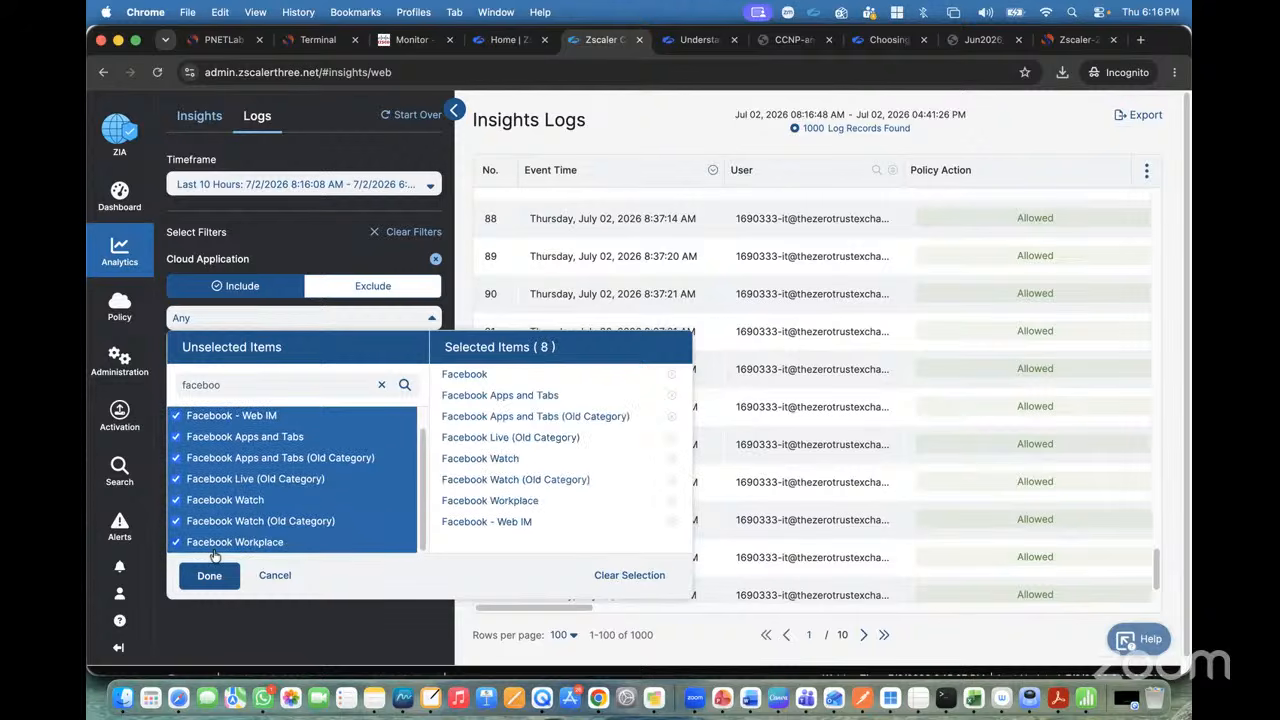
click(209, 575)
Run the log query for the Facebook applications and check the URL category and cloud application columns.
click(294, 522)
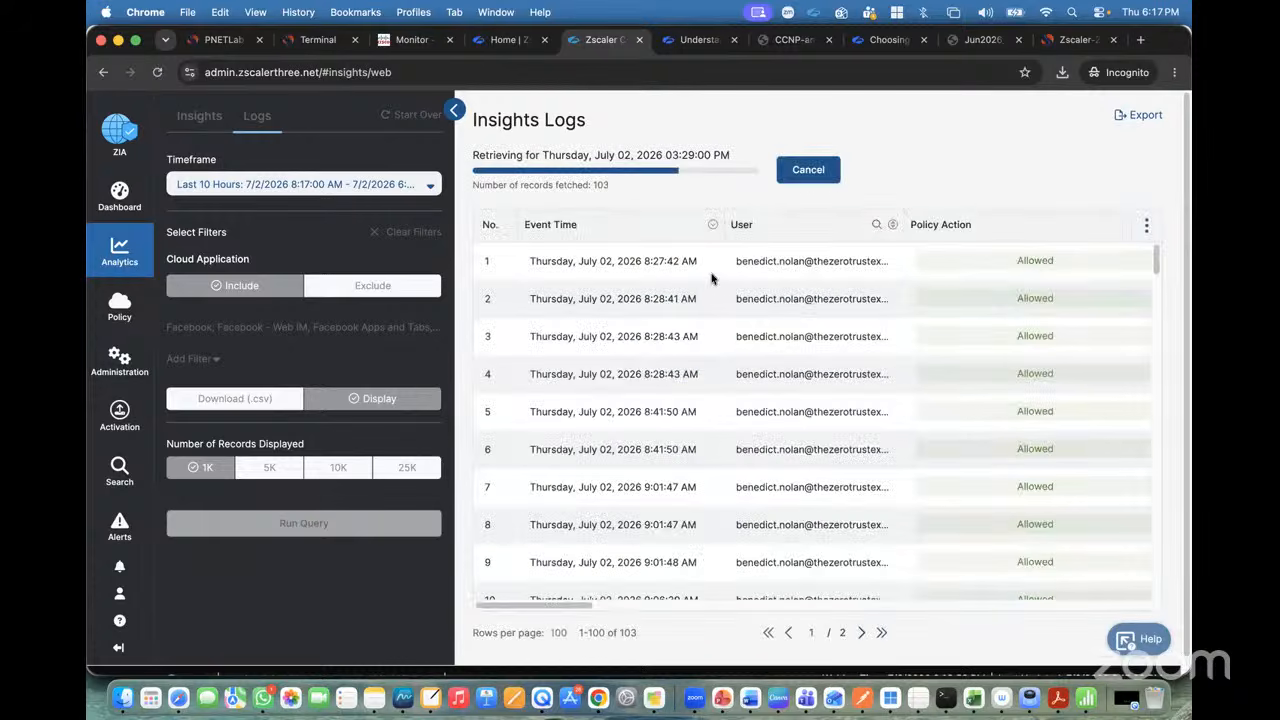
scroll(868, 334, right, 8)
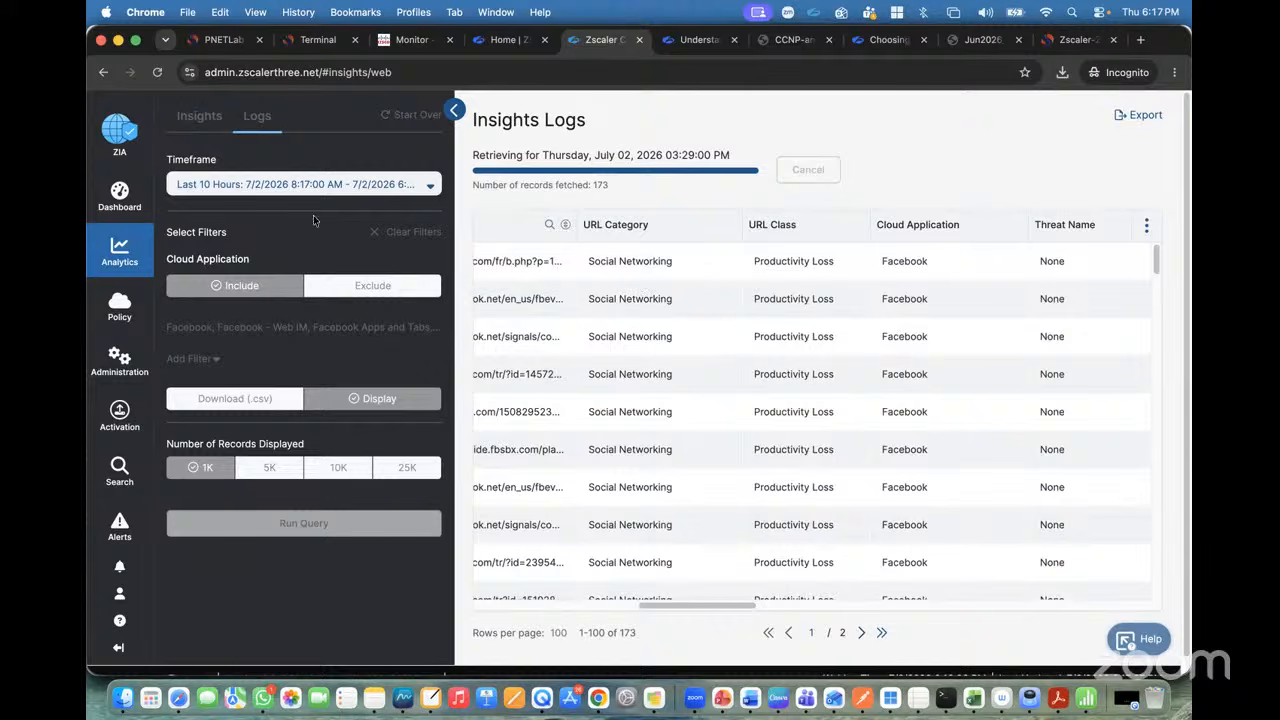
click(424, 186)
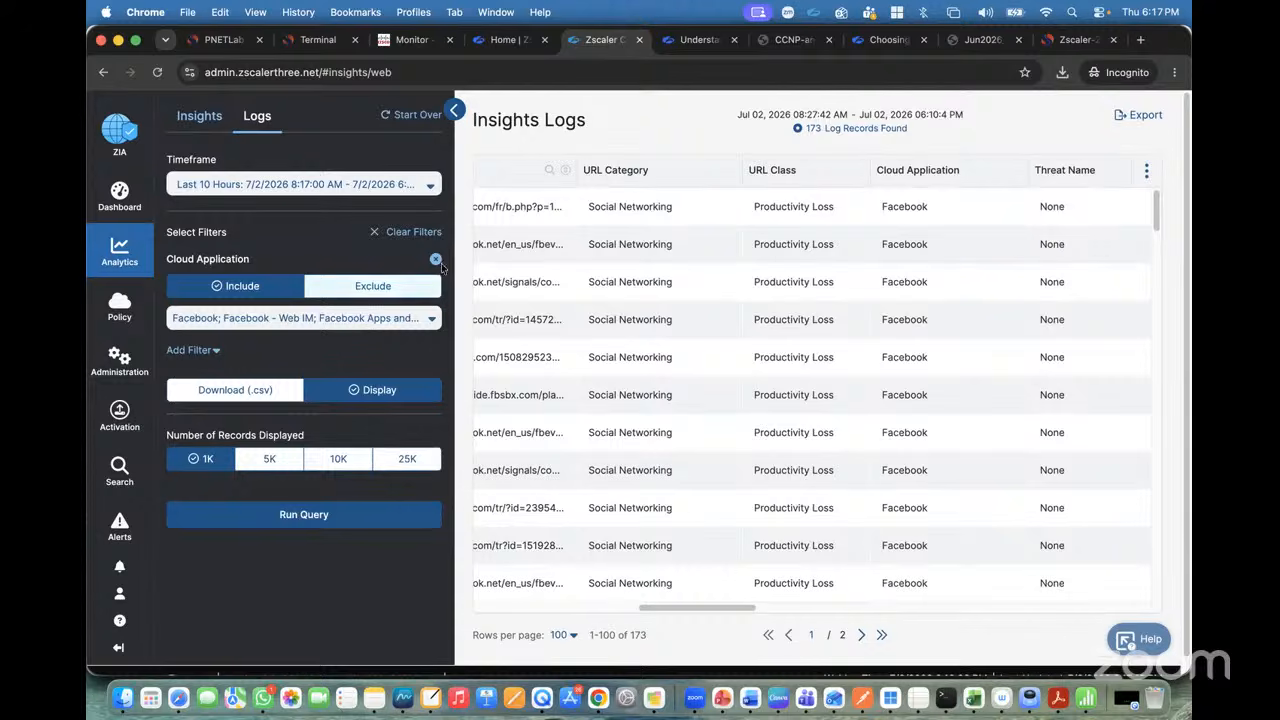
Replace the Cloud Application filter with a File Share Activity filter set to With File Uploads Only.
click(437, 260)
click(190, 255)
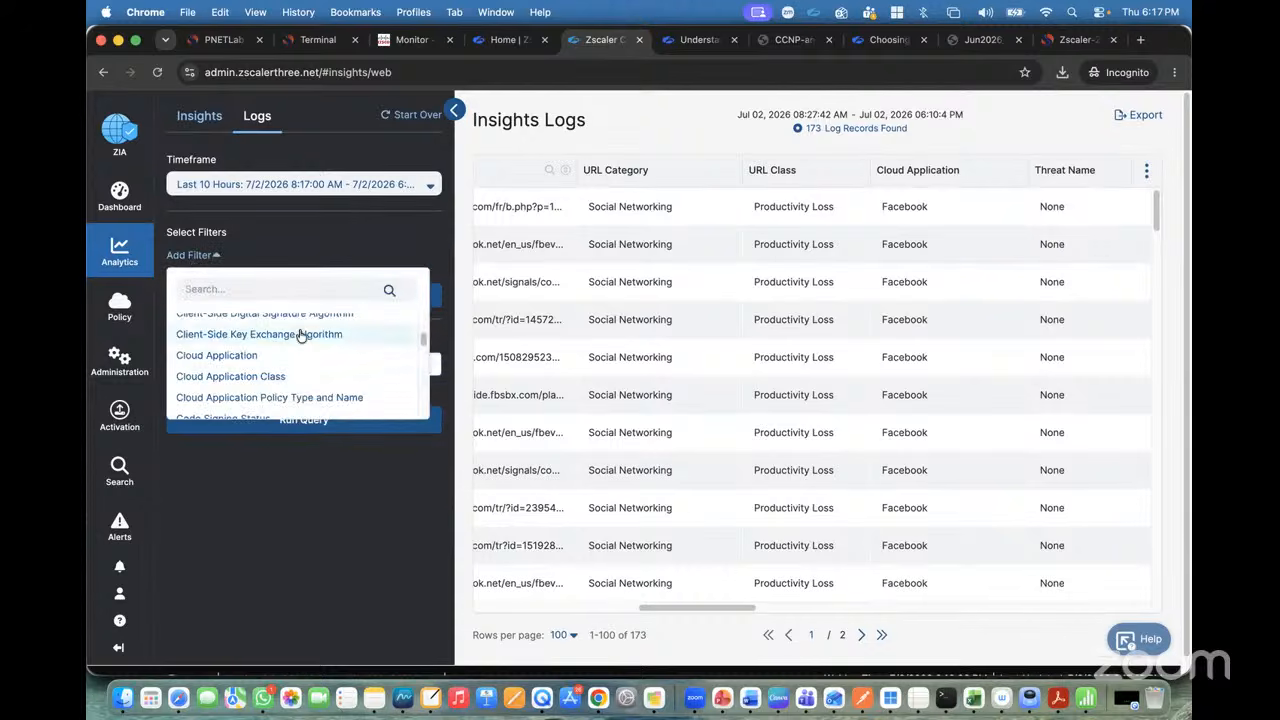
scroll(300, 336, down, 10)
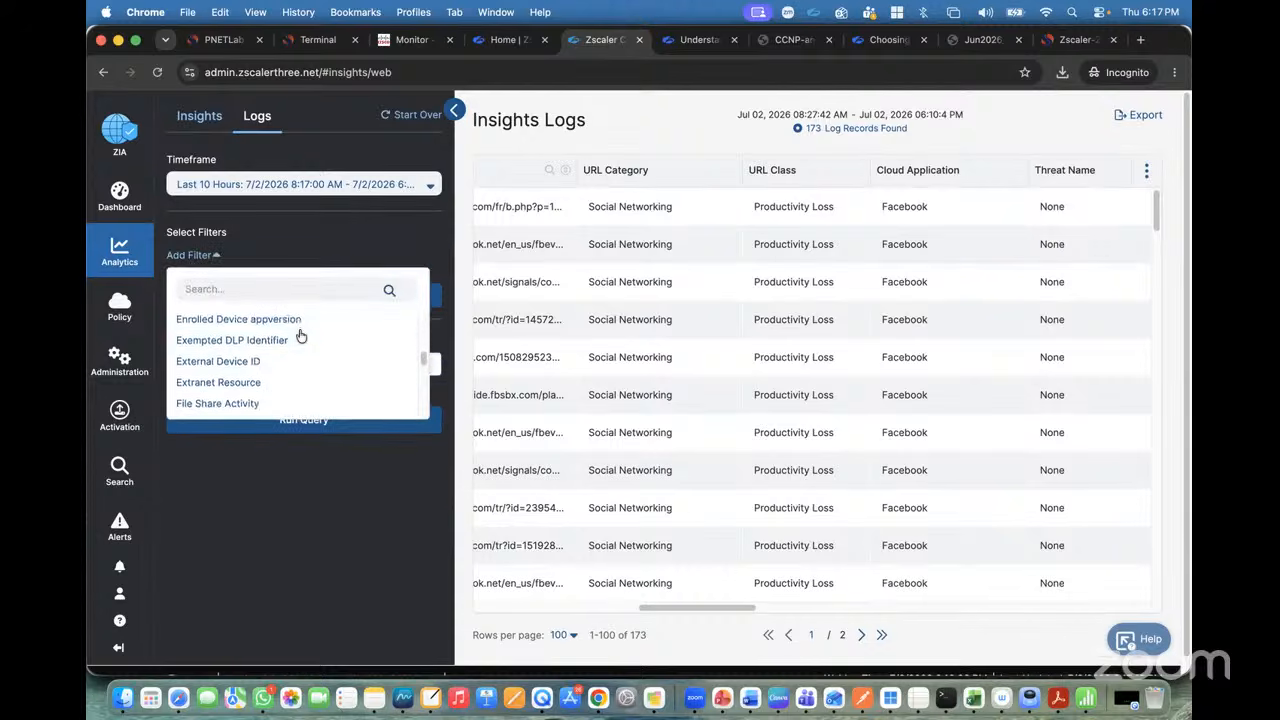
scroll(300, 336, down, 2)
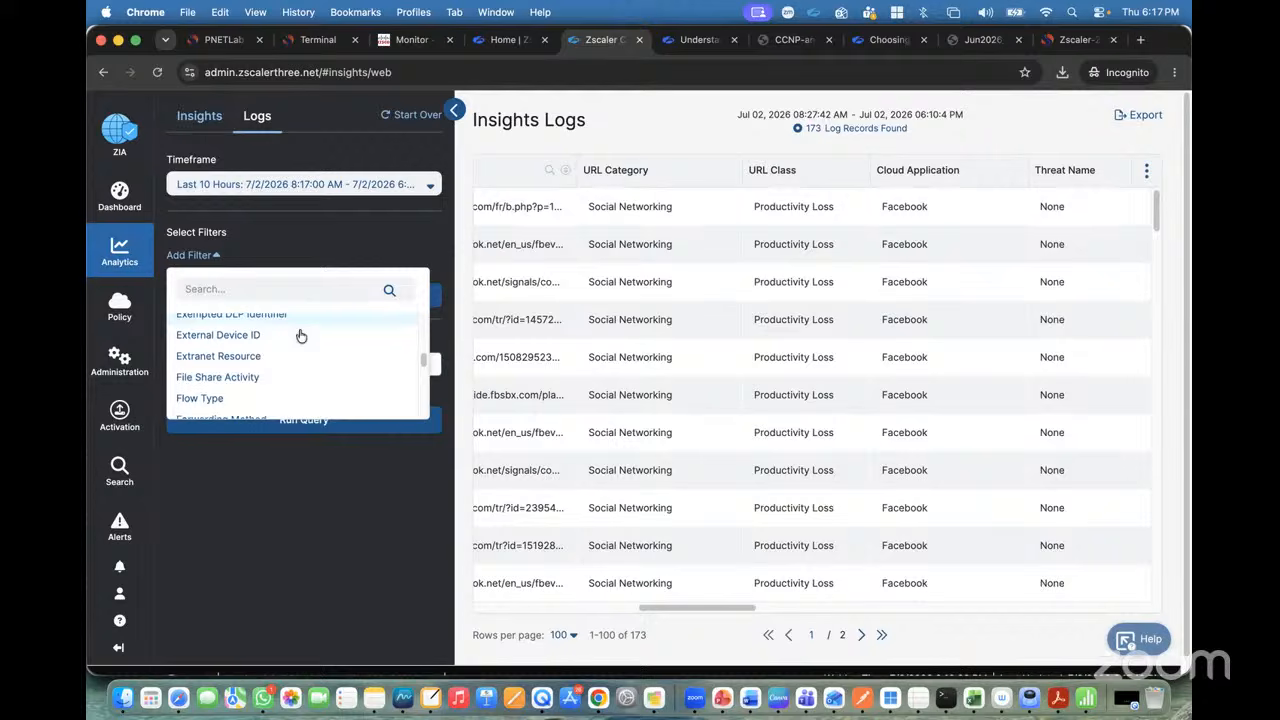
click(238, 372)
click(253, 381)
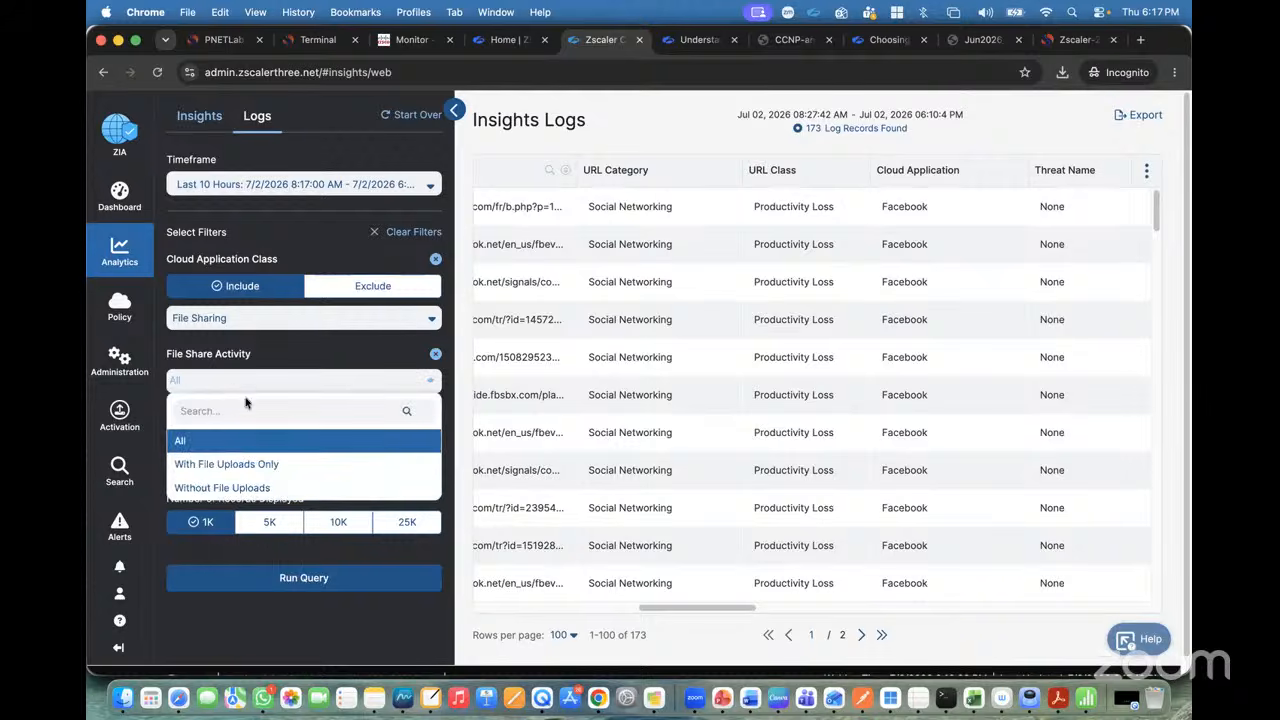
click(280, 466)
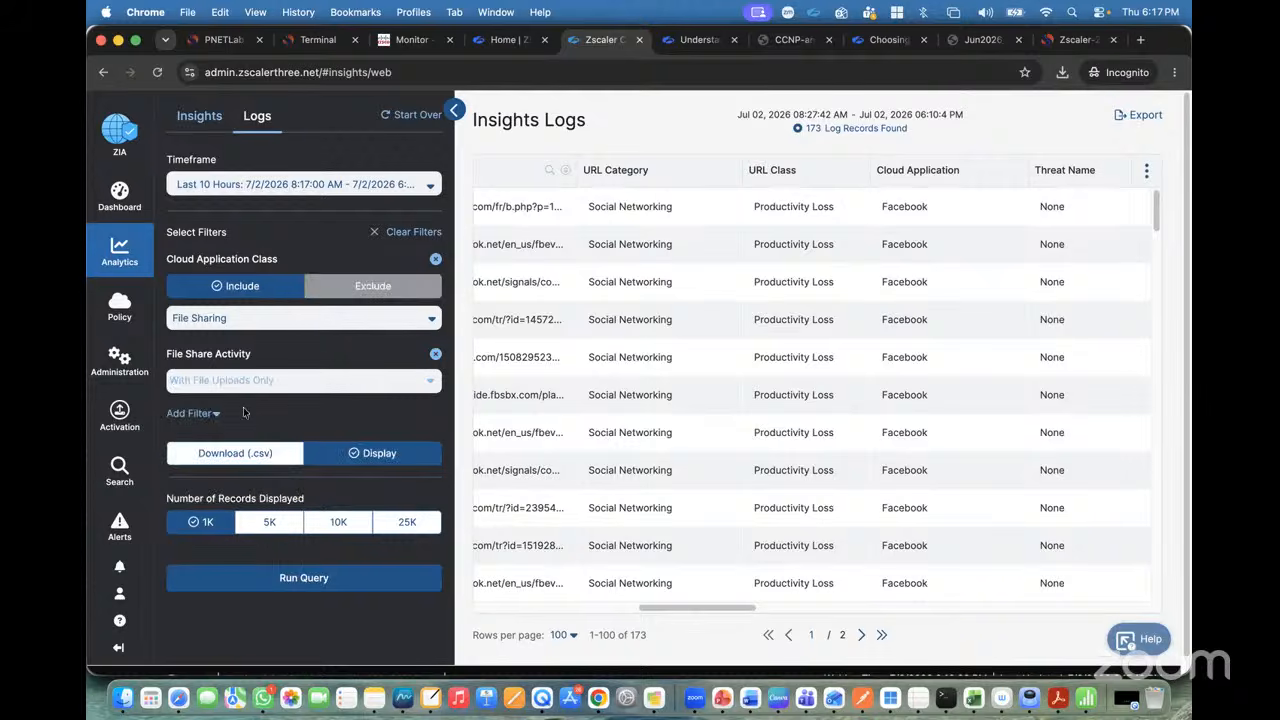
Run the log query for file sharing applications with file uploads, adding no further filter.
click(193, 413)
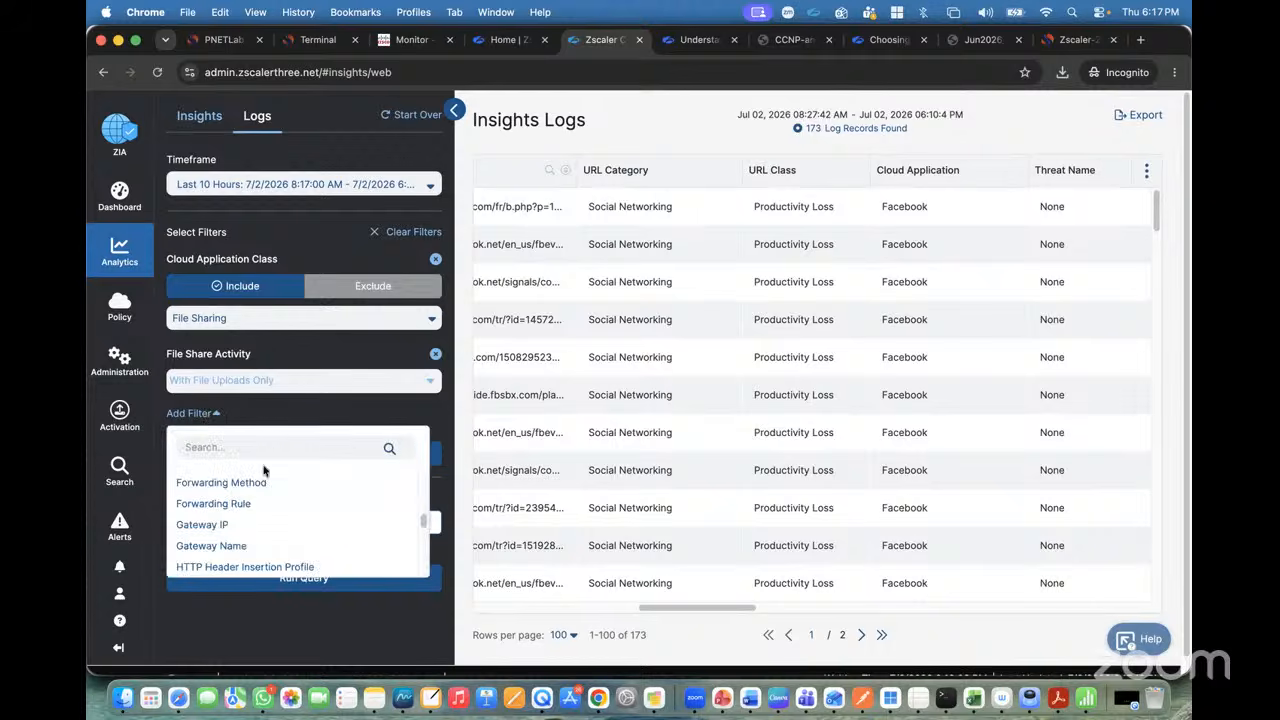
click(311, 426)
click(297, 569)
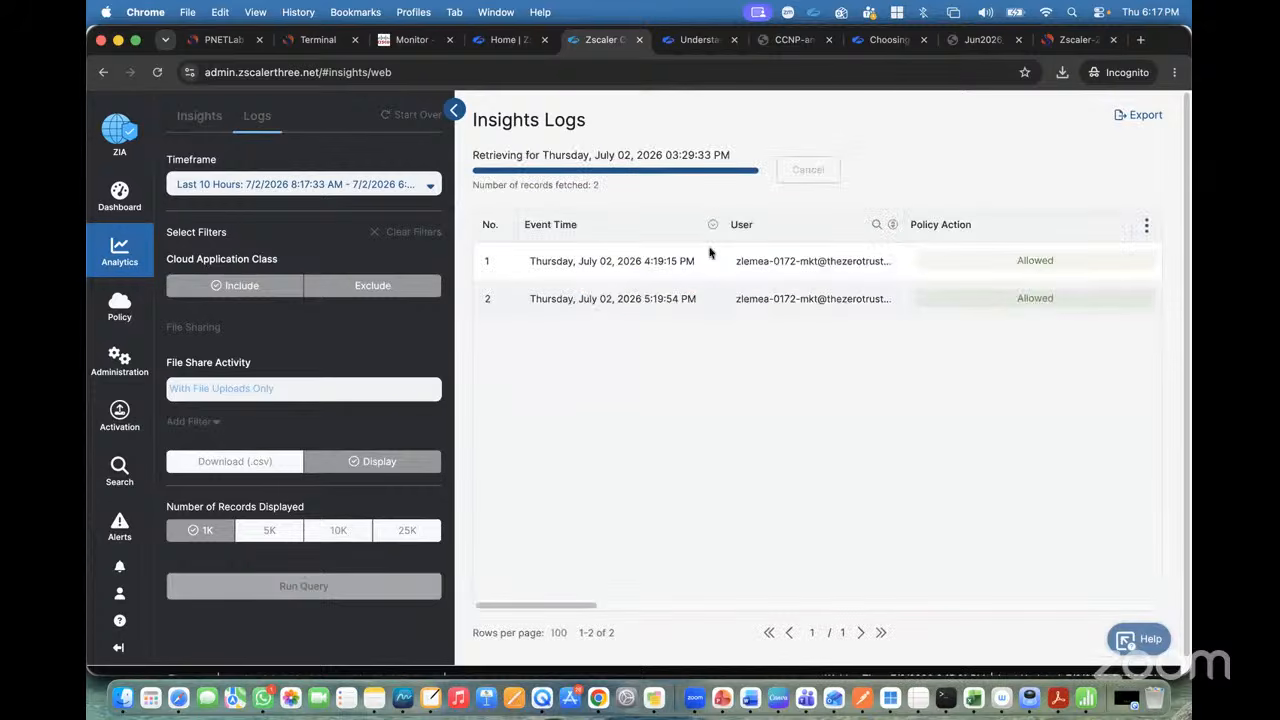
Examine the returned file upload records across all columns, from user and cloud application to client and server IP.
scroll(958, 291, down, 1)
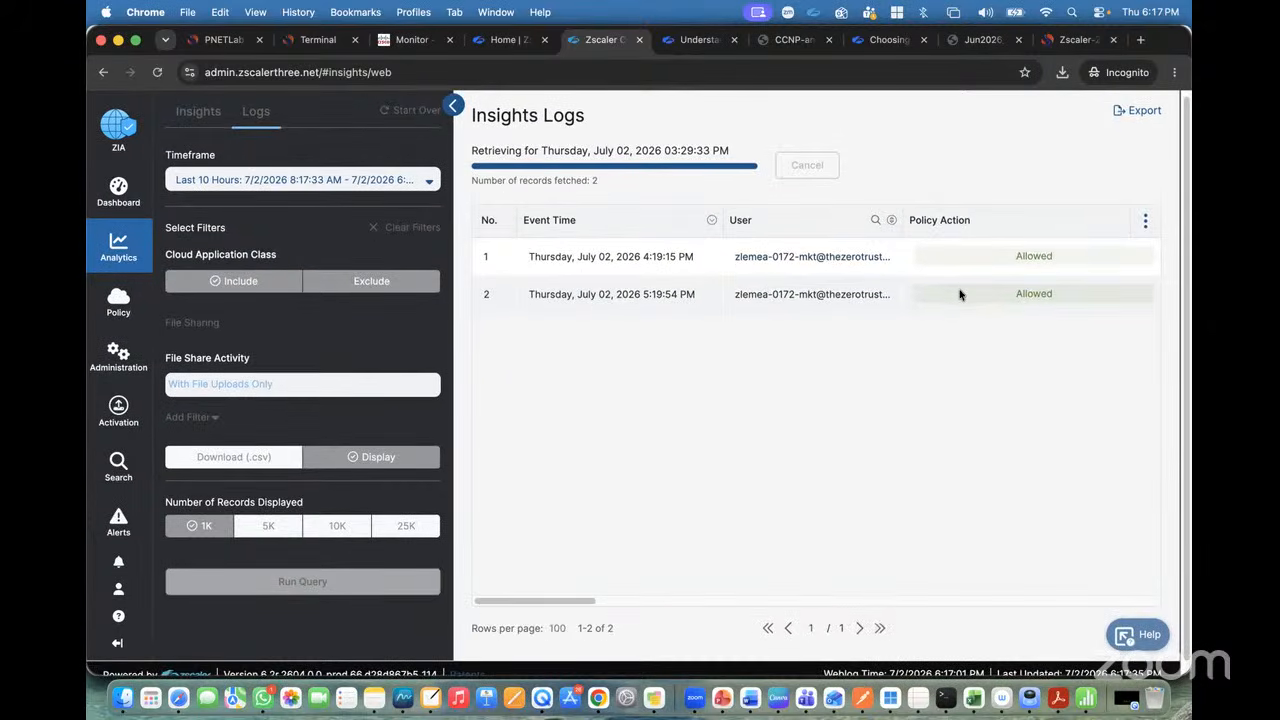
scroll(960, 291, right, 5)
scroll(1056, 281, right, 4)
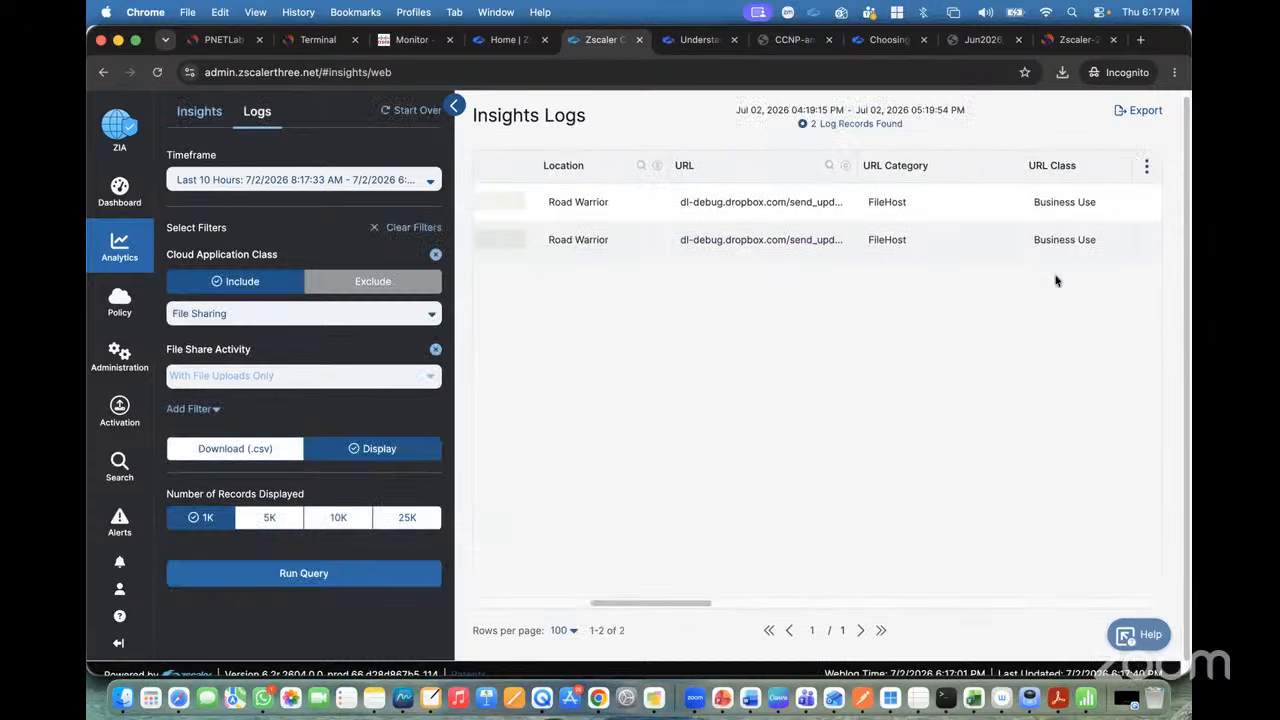
scroll(928, 200, right, 4)
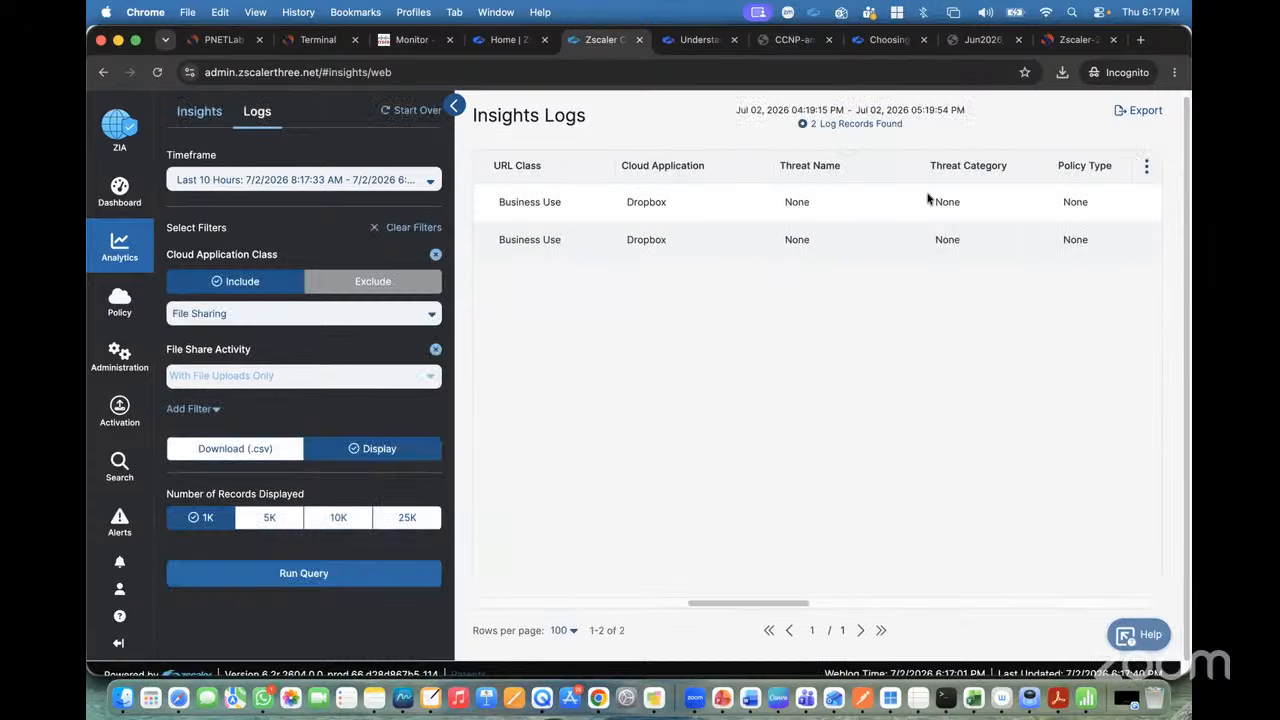
drag(622, 206, 682, 208)
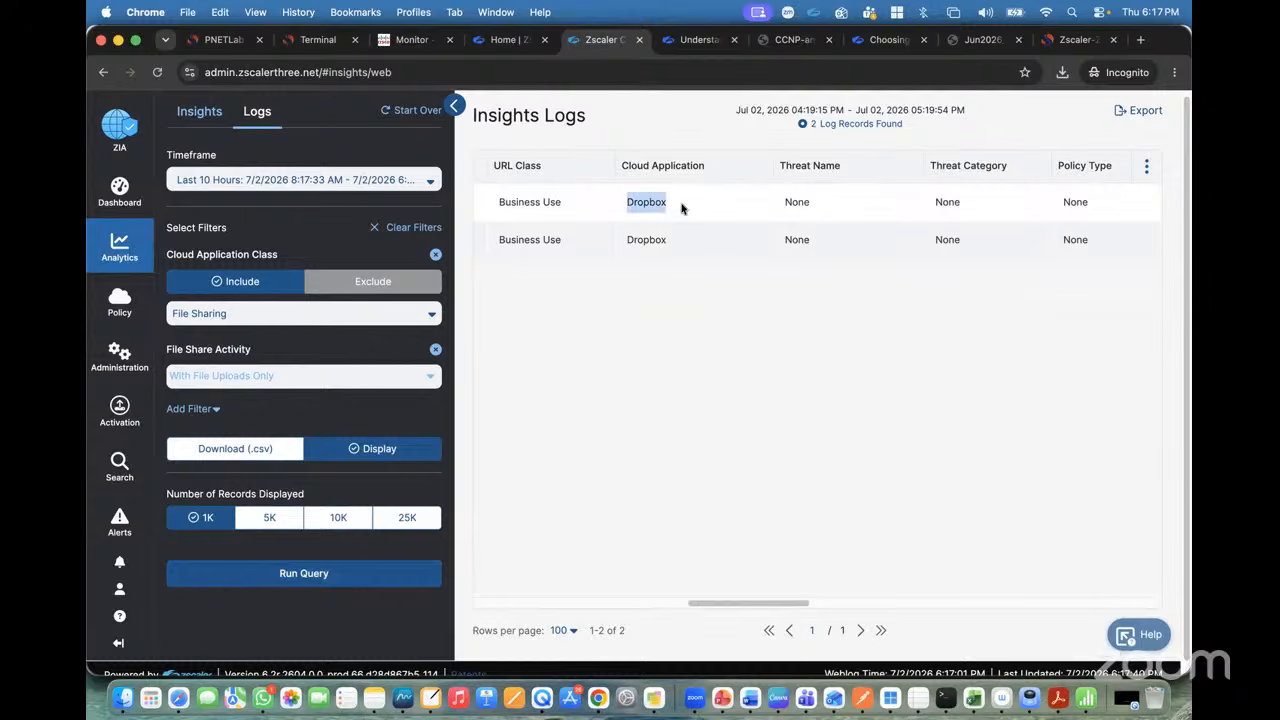
scroll(860, 229, right, 5)
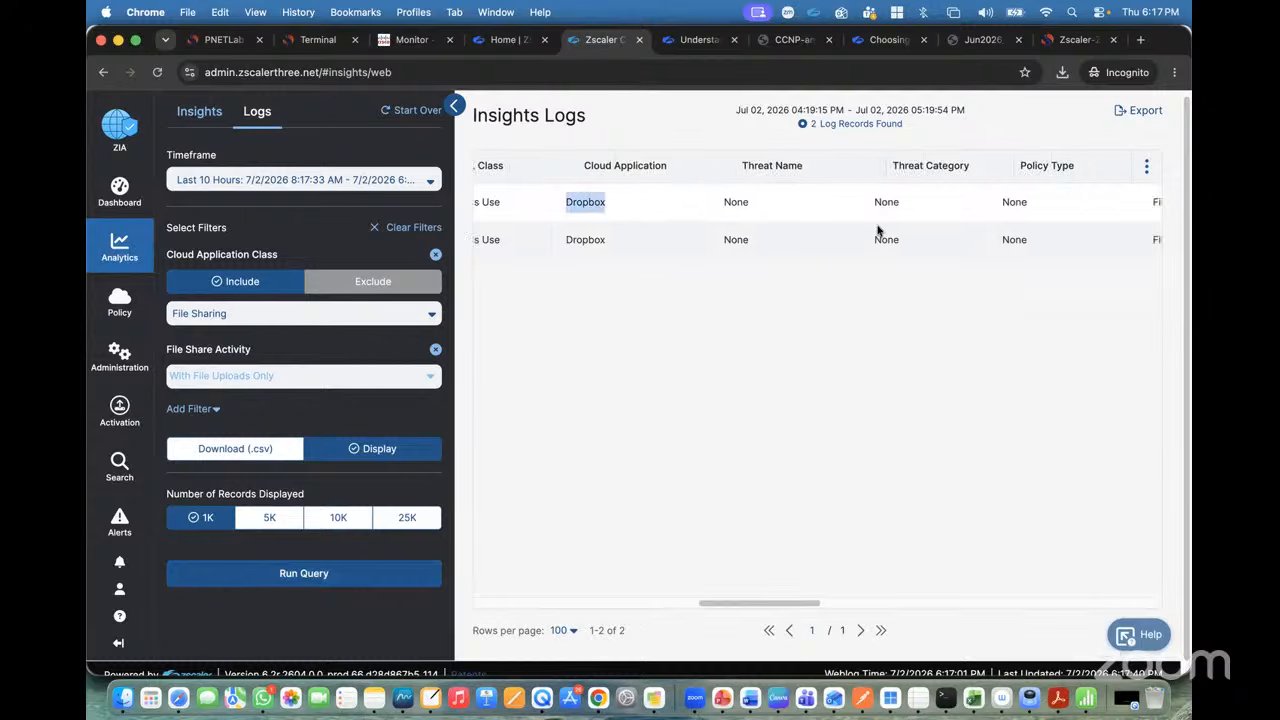
scroll(851, 209, right, 8)
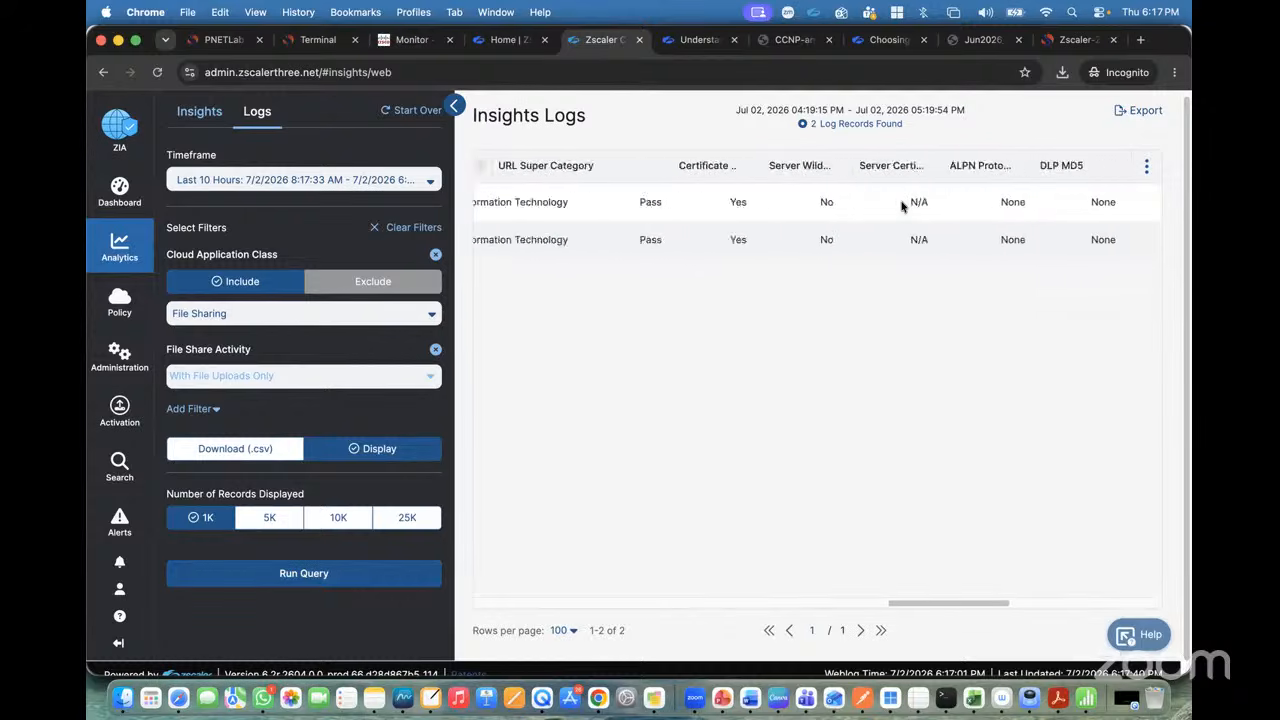
scroll(901, 206, right, 5)
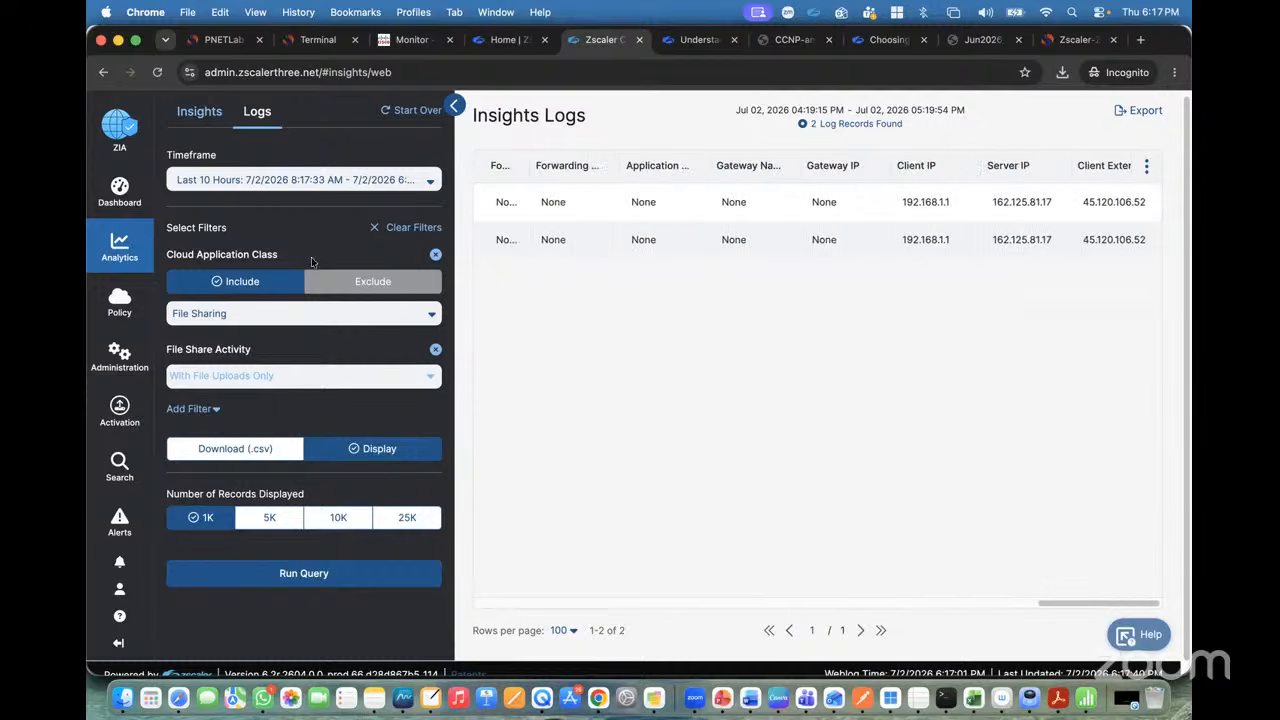
Remove the Cloud Application Class and File Share Activity filters and add a Location Type filter.
click(433, 256)
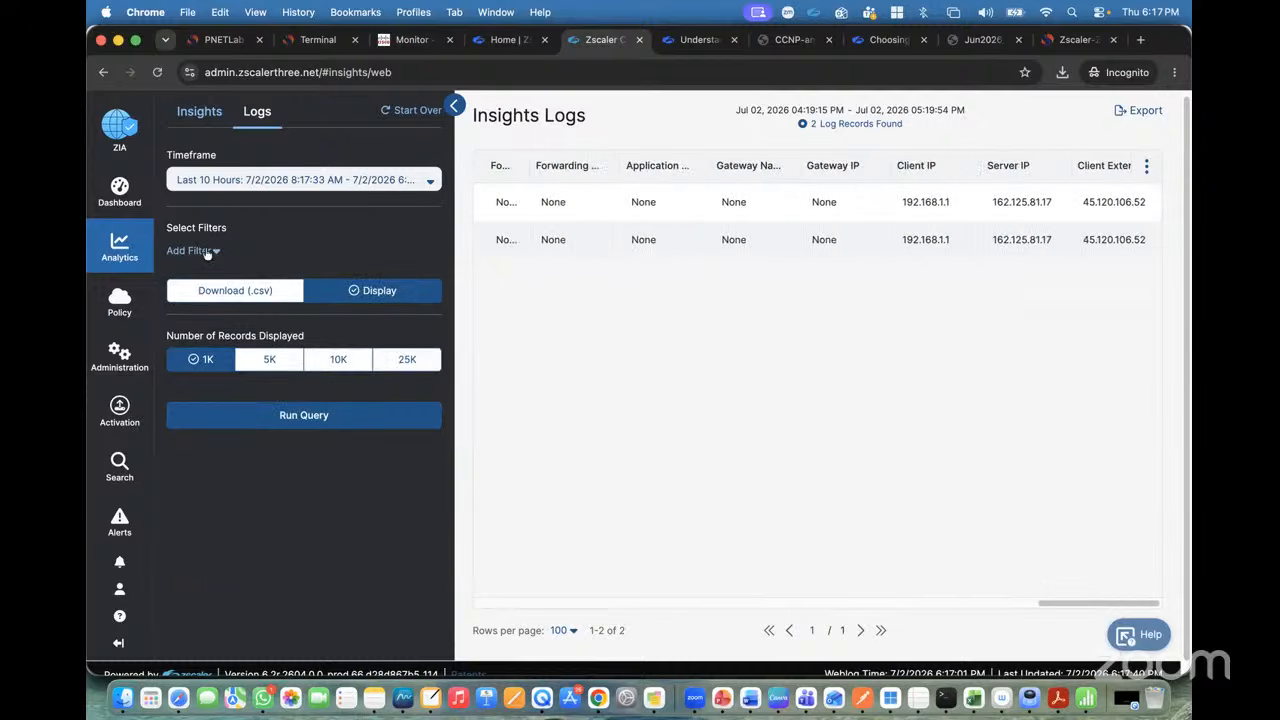
click(205, 250)
scroll(257, 366, down, 2)
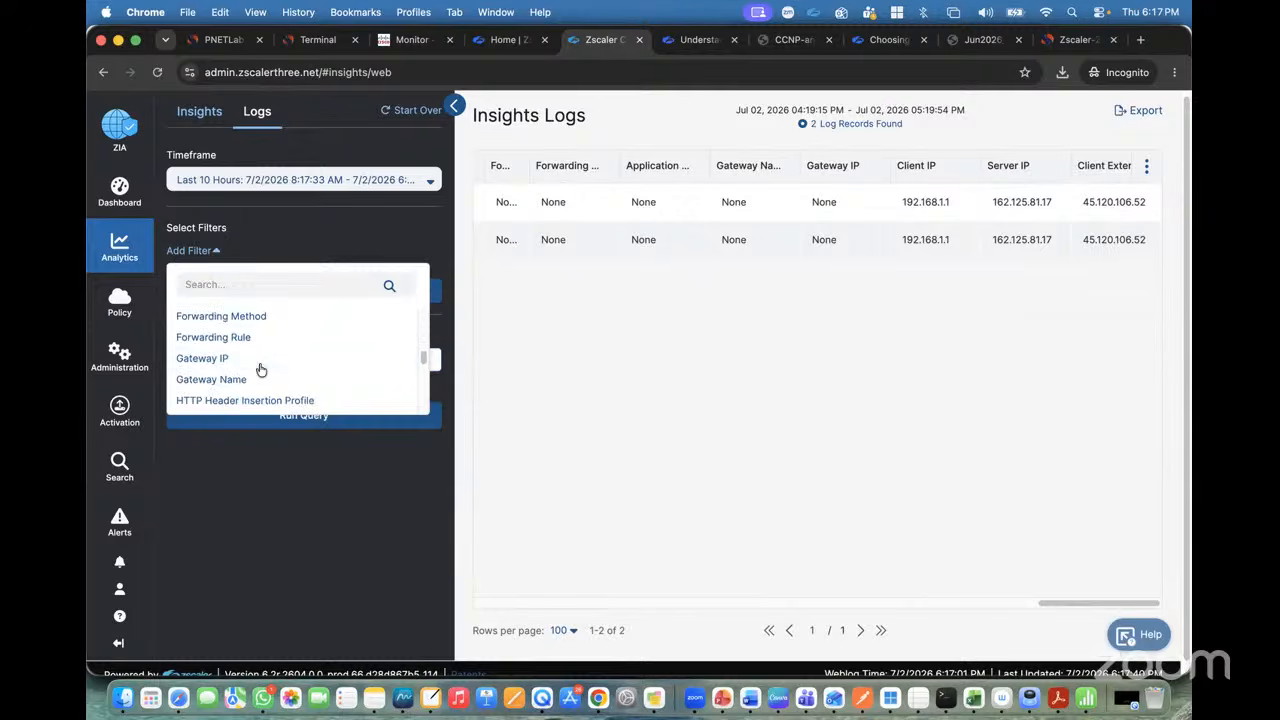
scroll(260, 370, down, 1)
scroll(260, 370, down, 5)
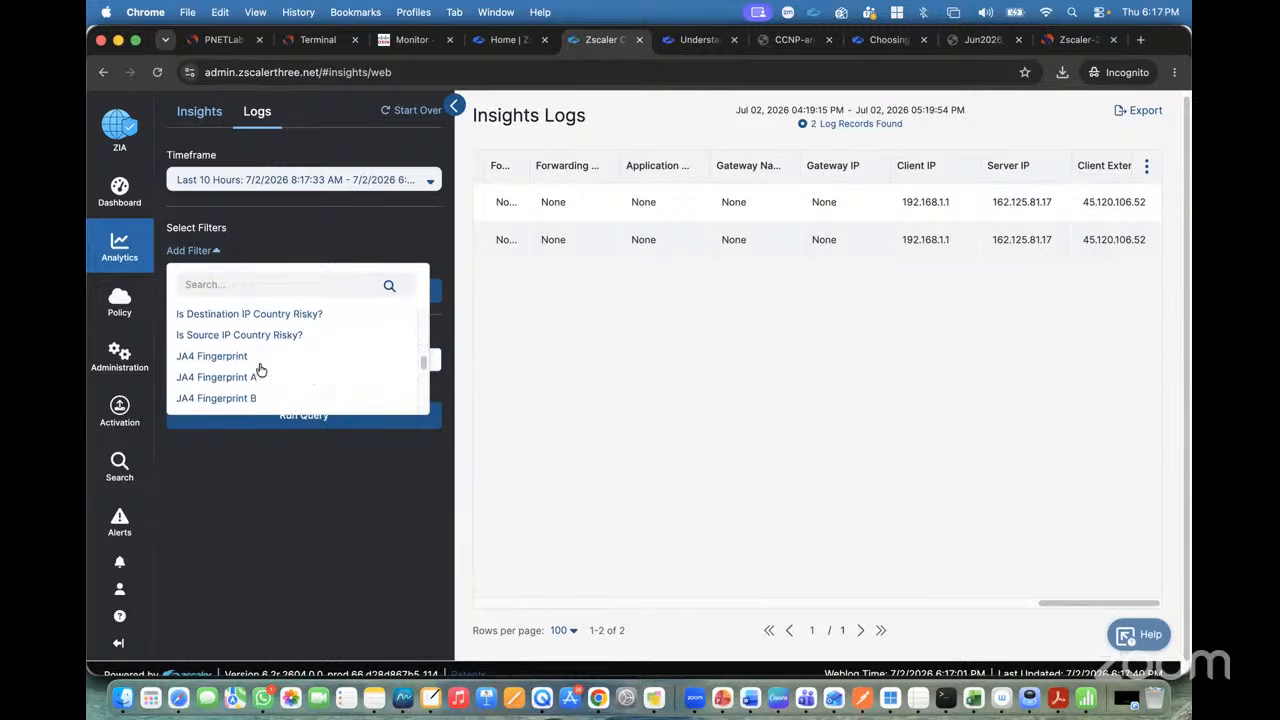
scroll(260, 370, down, 4)
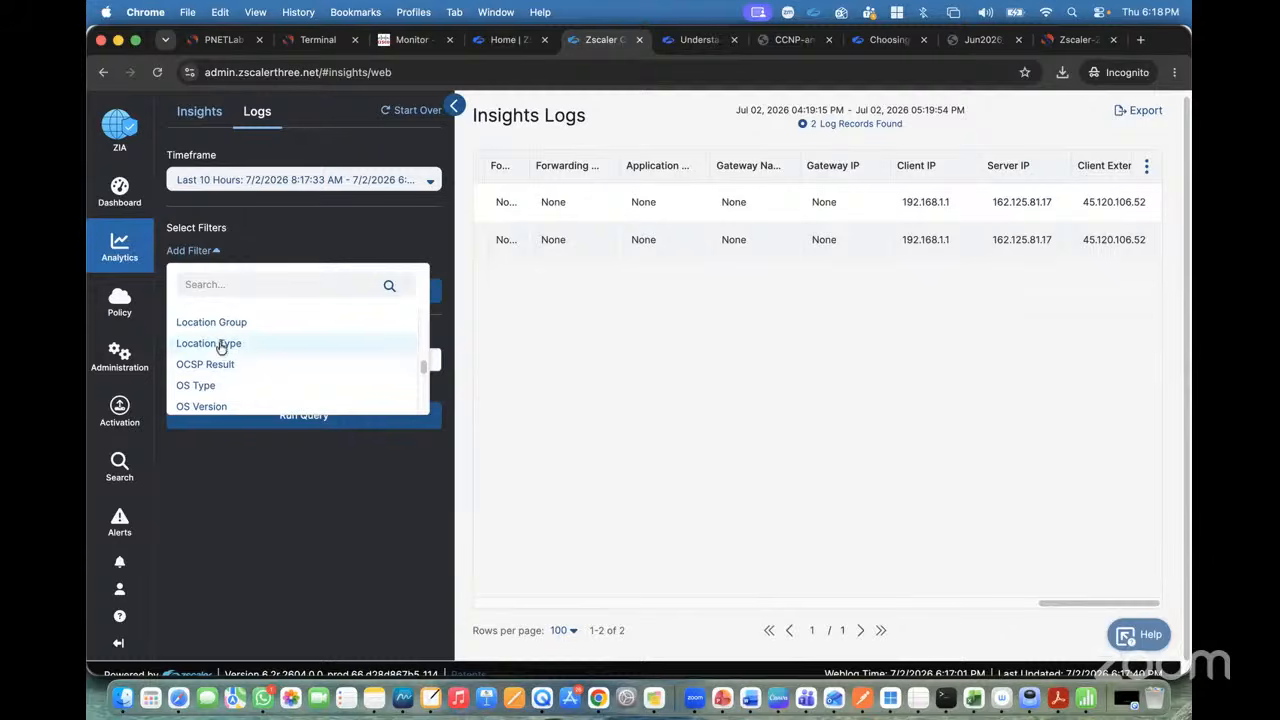
click(220, 345)
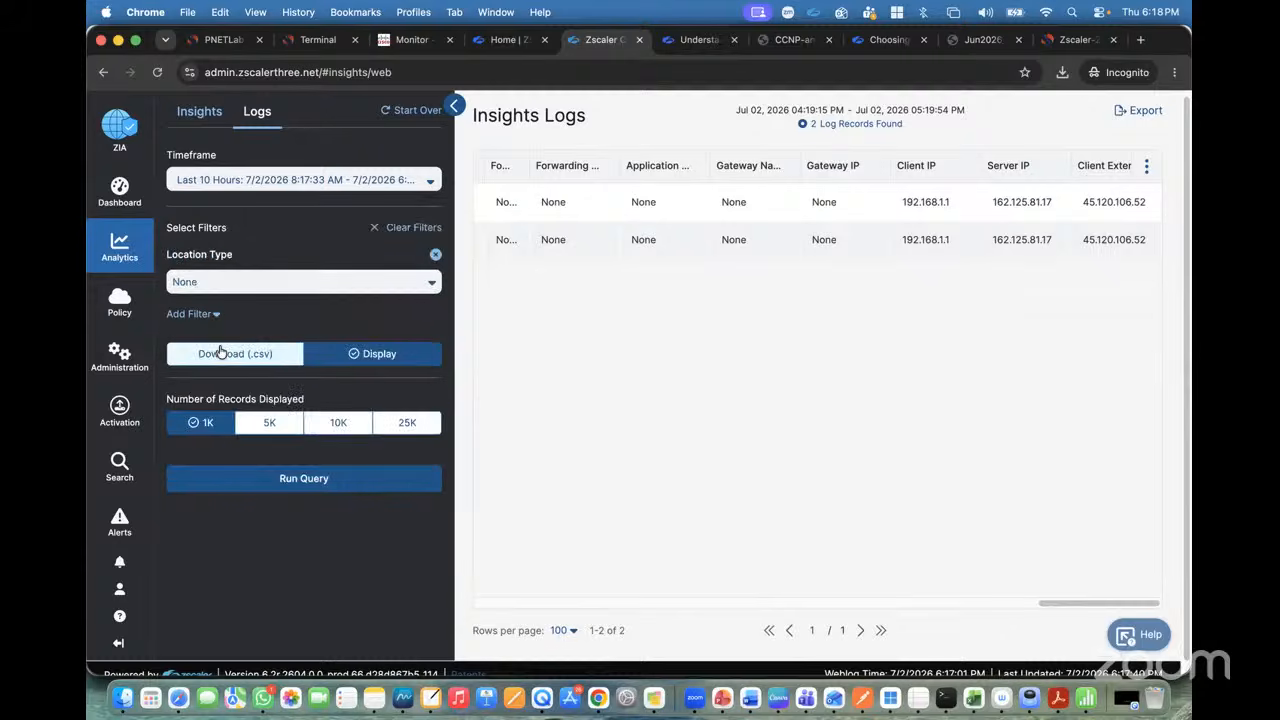
Select Workload Traffic Group in the Location Type filter and run the query.
click(218, 289)
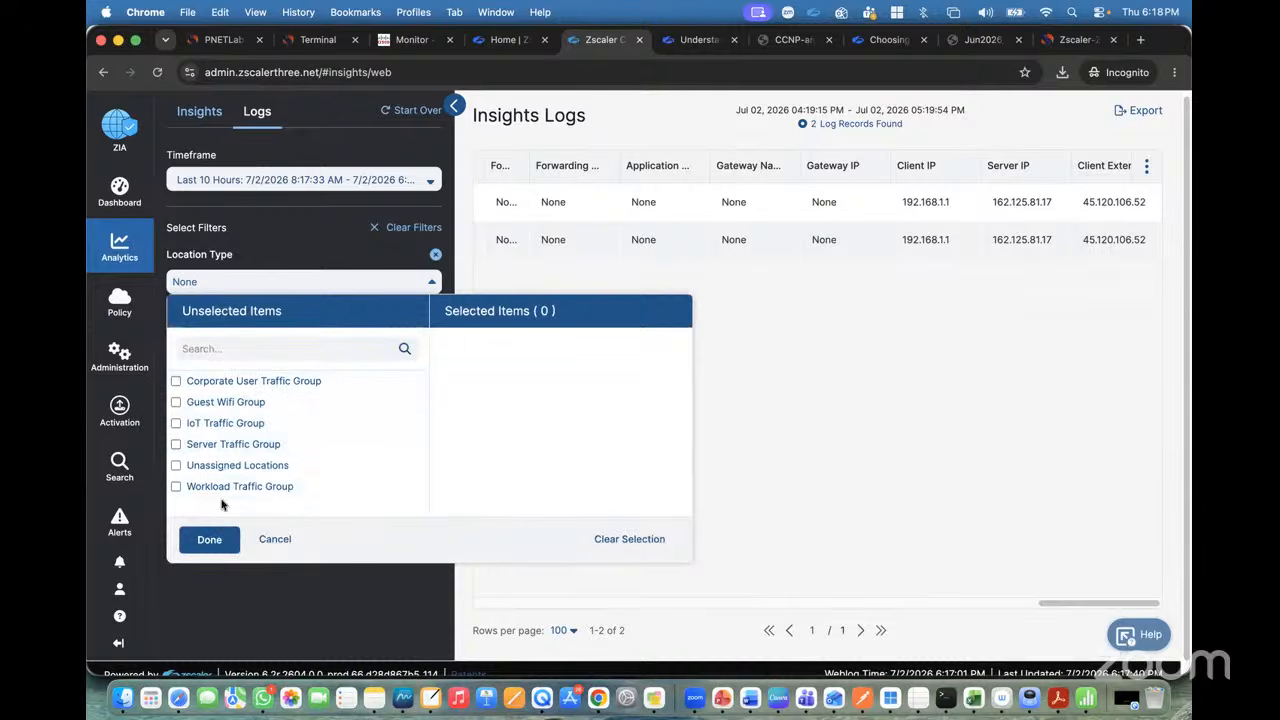
drag(213, 490, 213, 520)
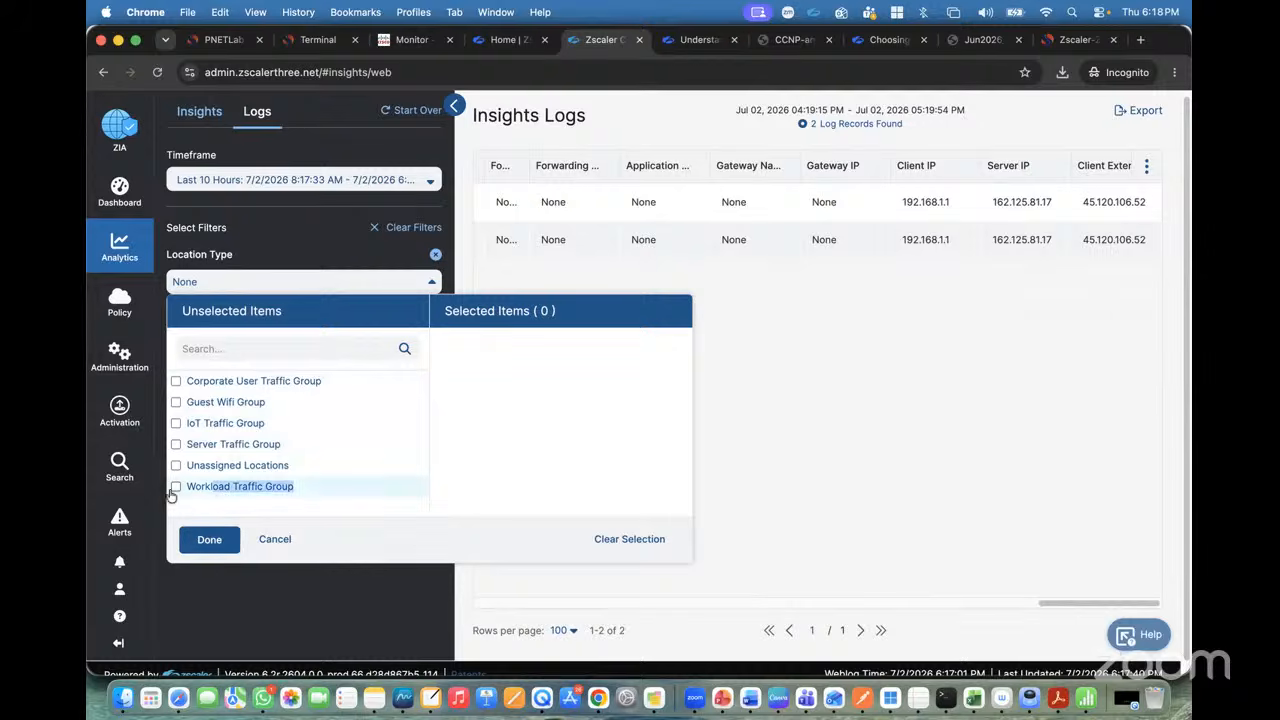
click(176, 486)
click(201, 538)
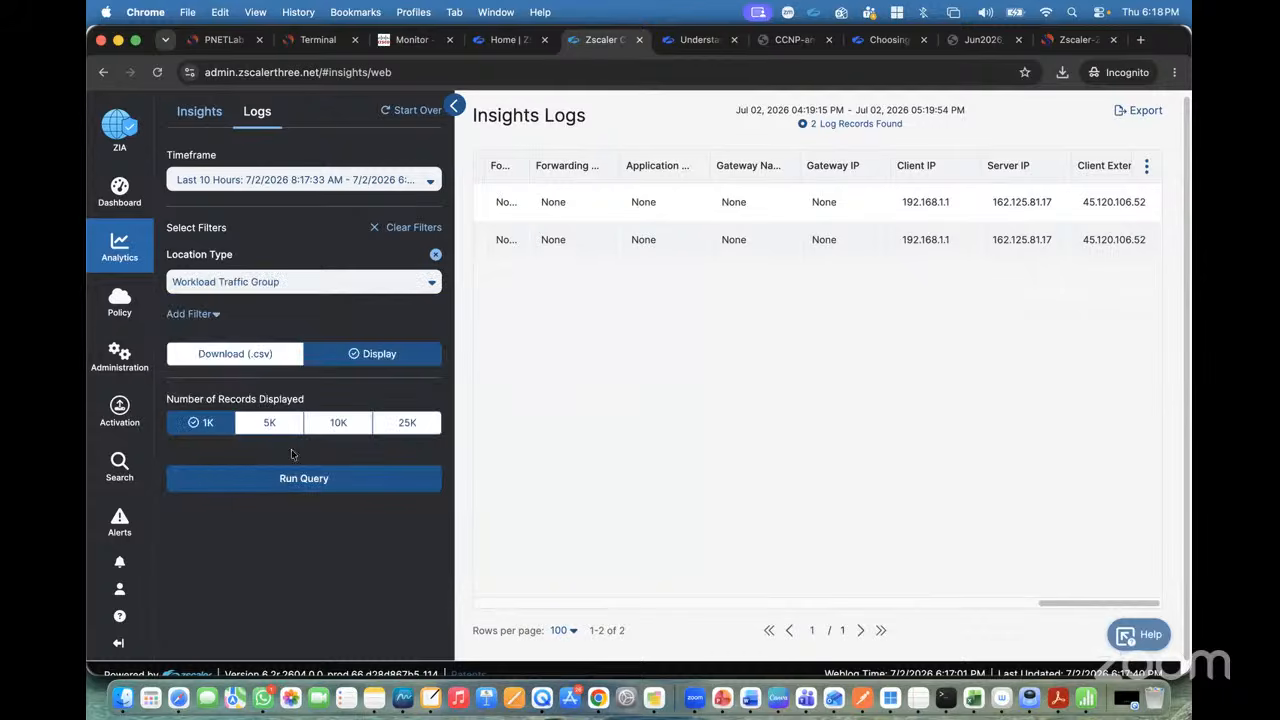
click(304, 480)
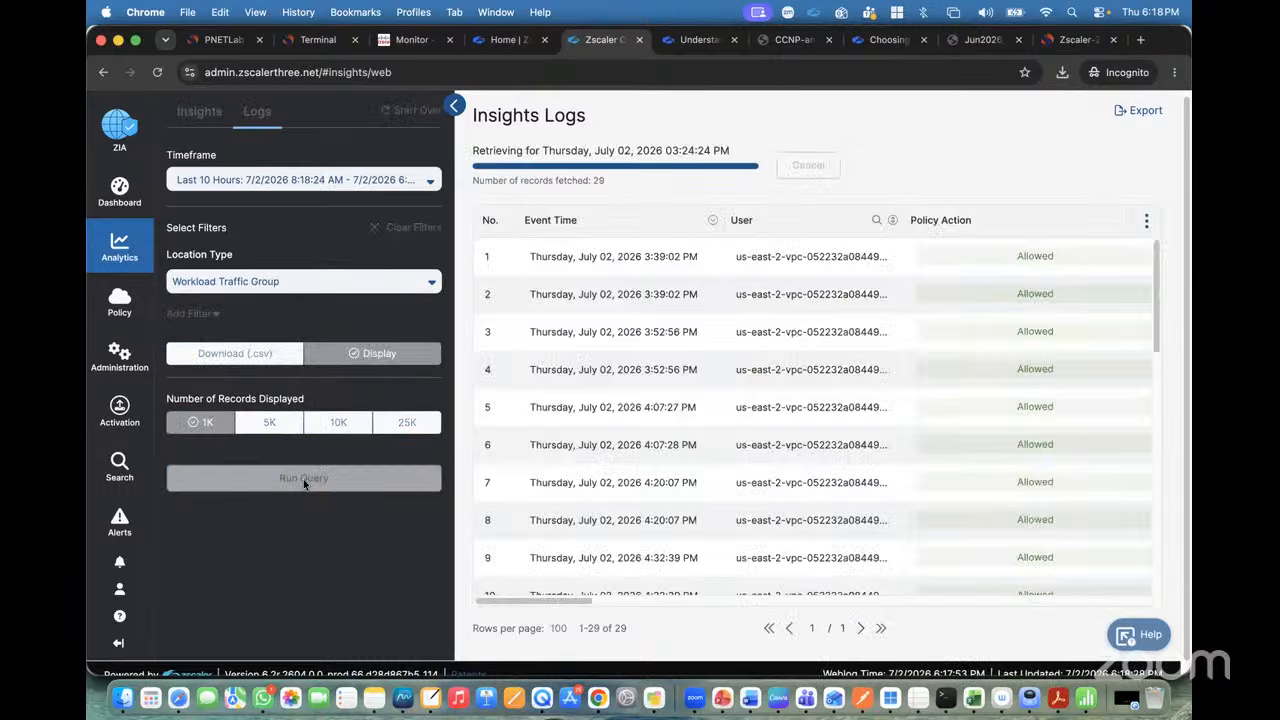
Remove the Location Type filter and look through the remaining filters available for the log query.
click(304, 283)
click(375, 231)
click(375, 231)
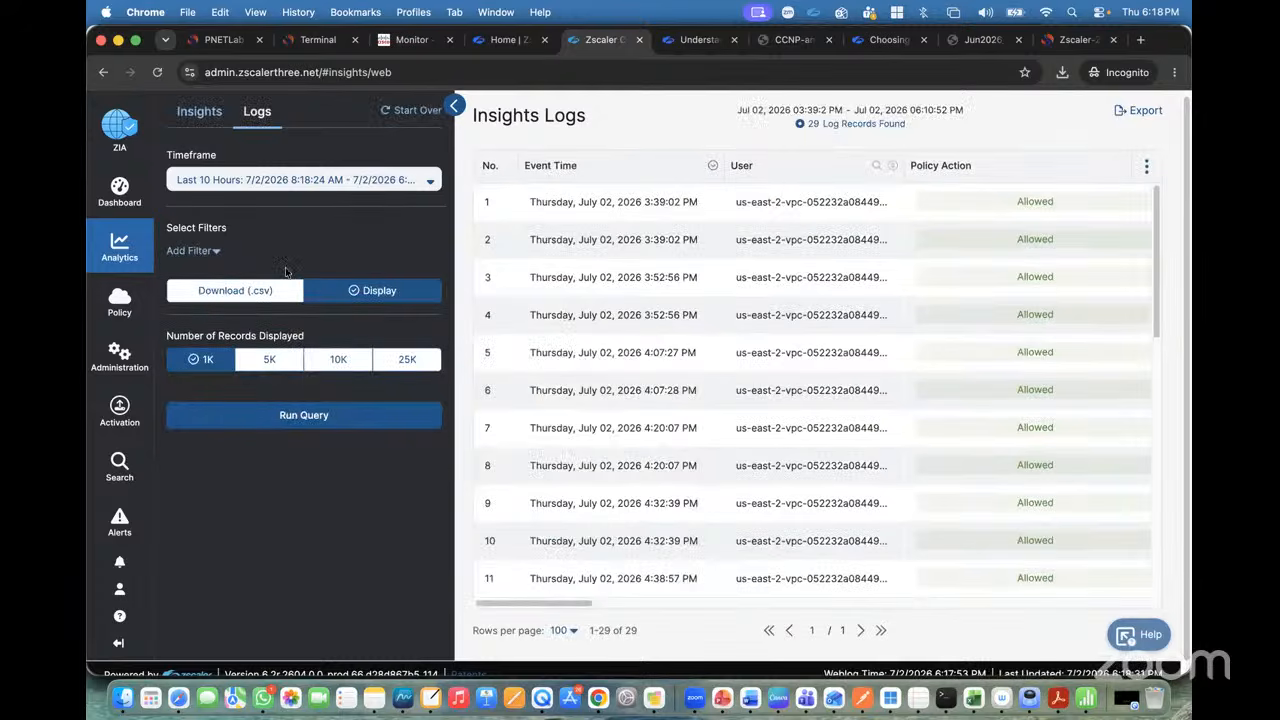
click(190, 250)
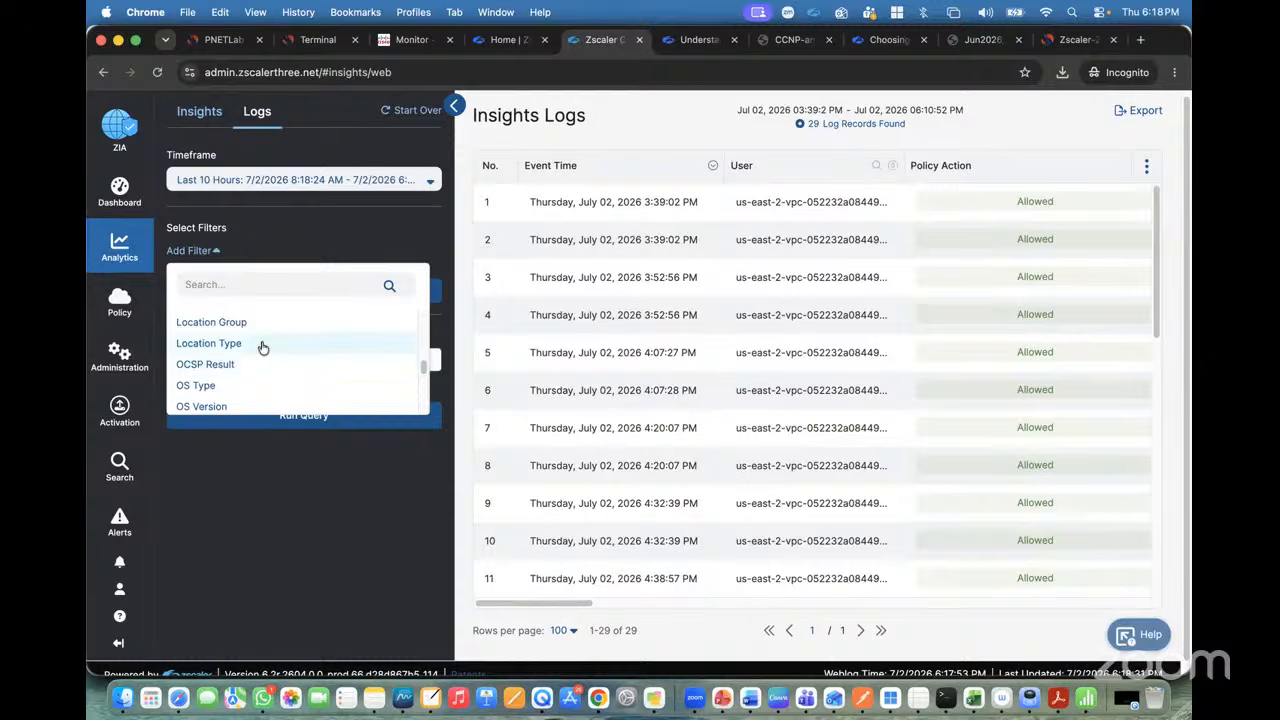
scroll(262, 347, down, 1)
scroll(262, 347, down, 10)
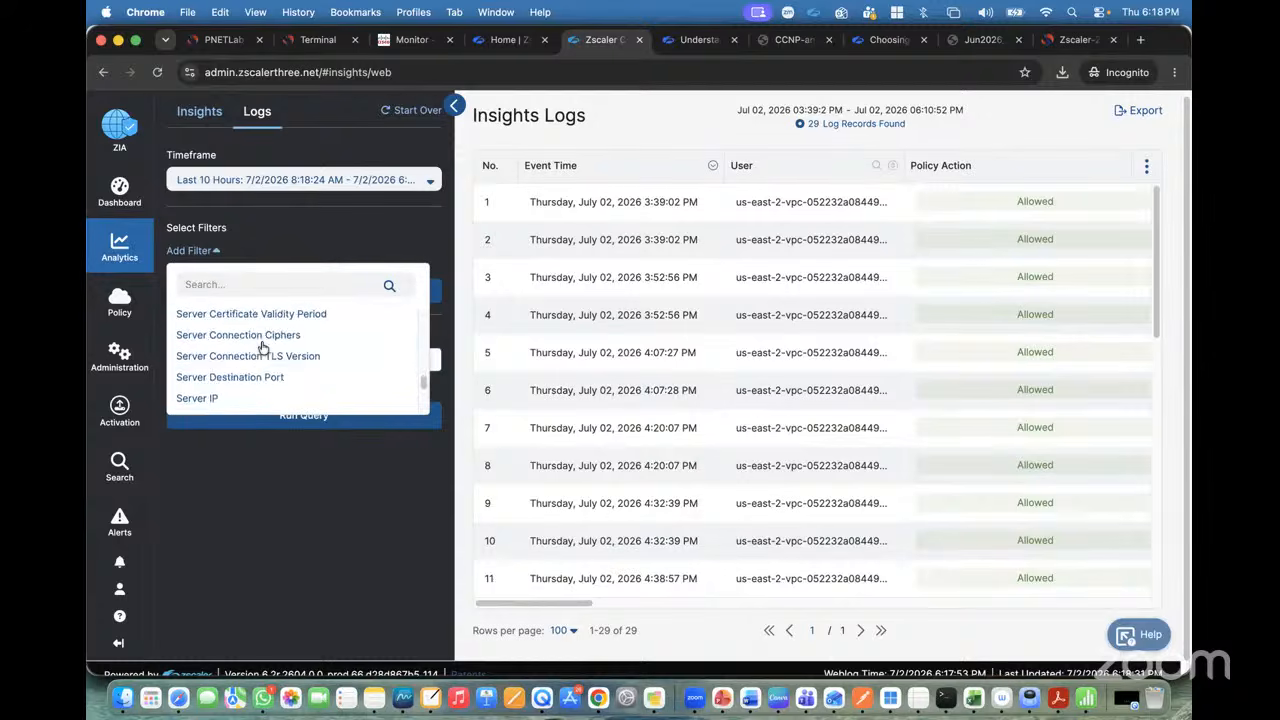
scroll(262, 347, down, 5)
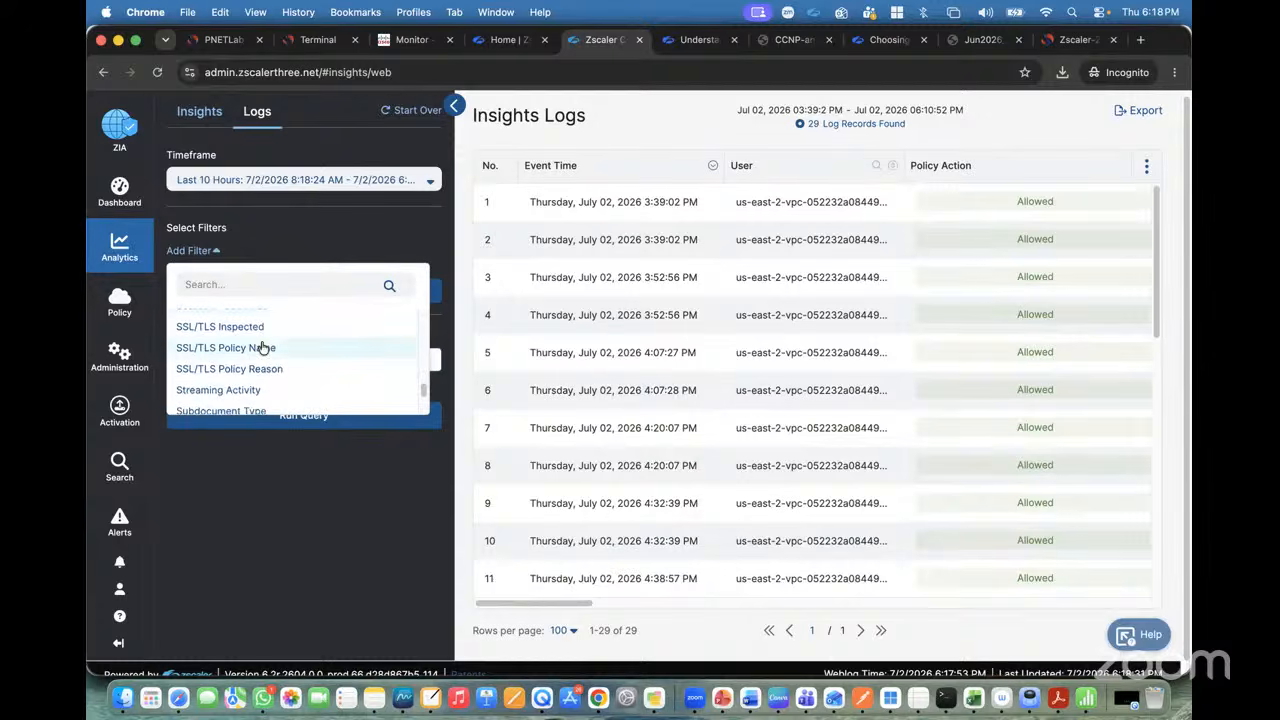
click(249, 467)
Open the Firewall Insights analytics.
mouse_move(119, 247)
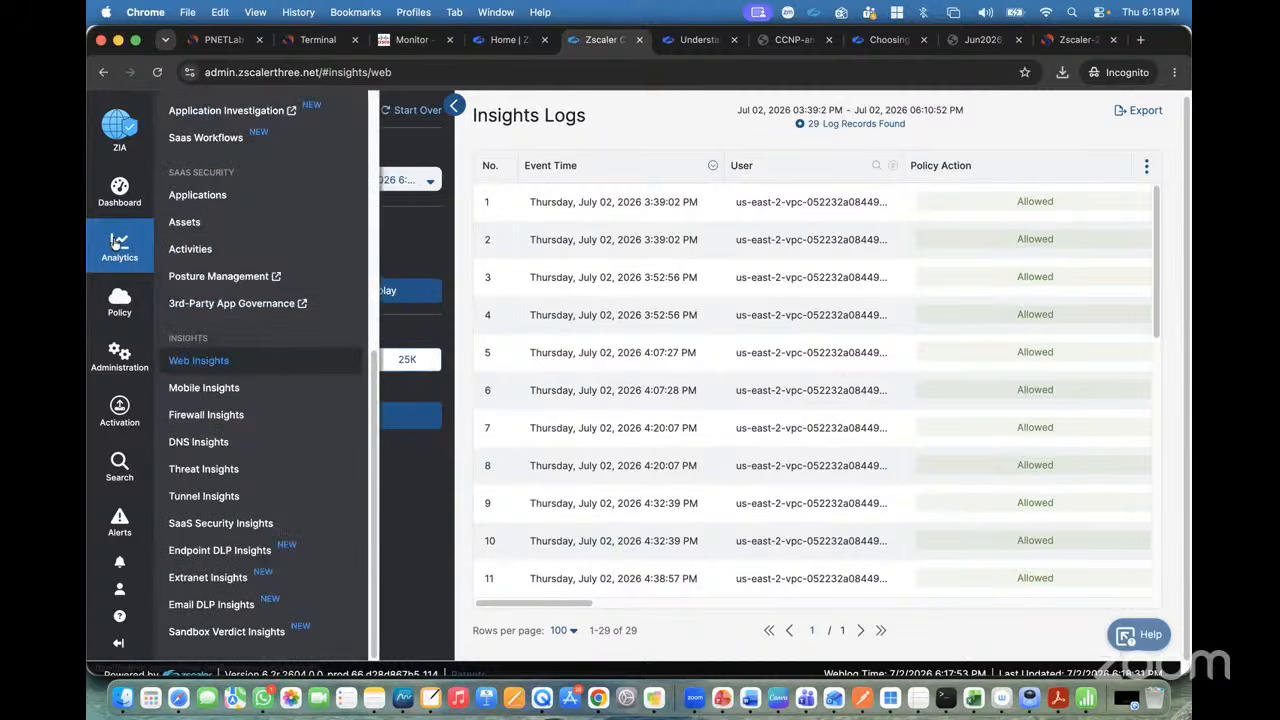
click(232, 411)
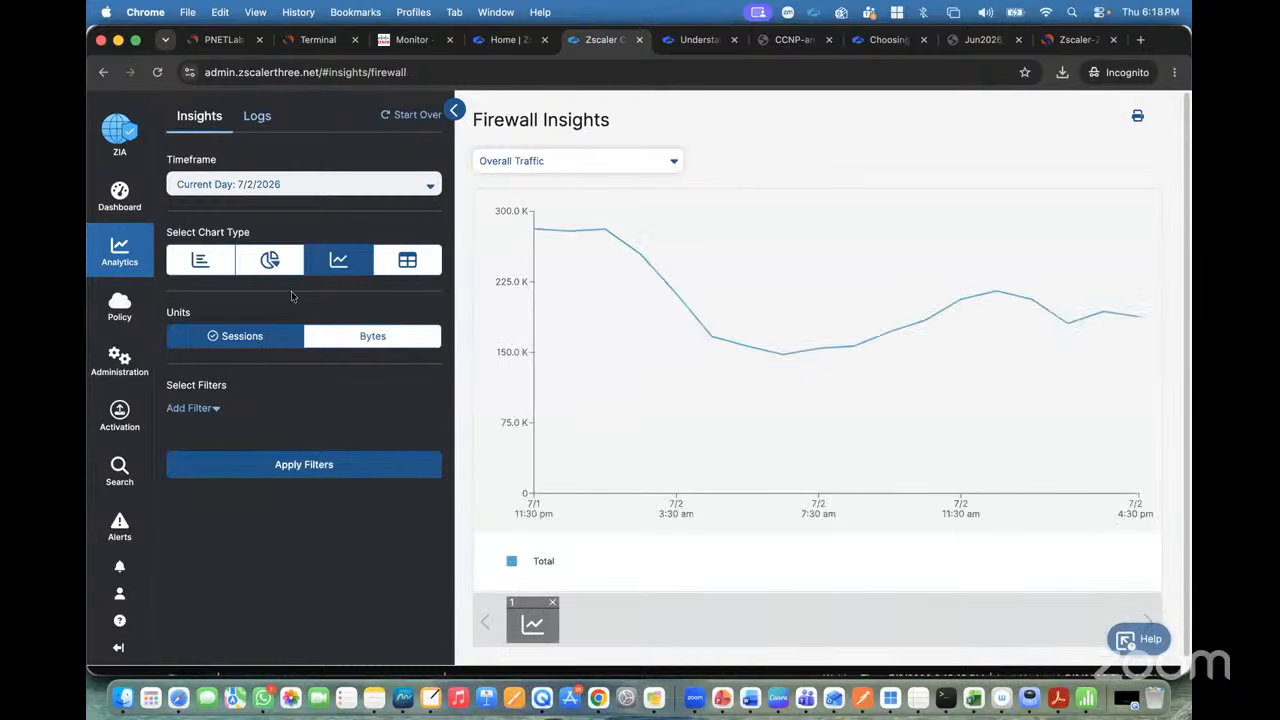
Open the firewall insights logs and look through the filters available for the query.
click(254, 117)
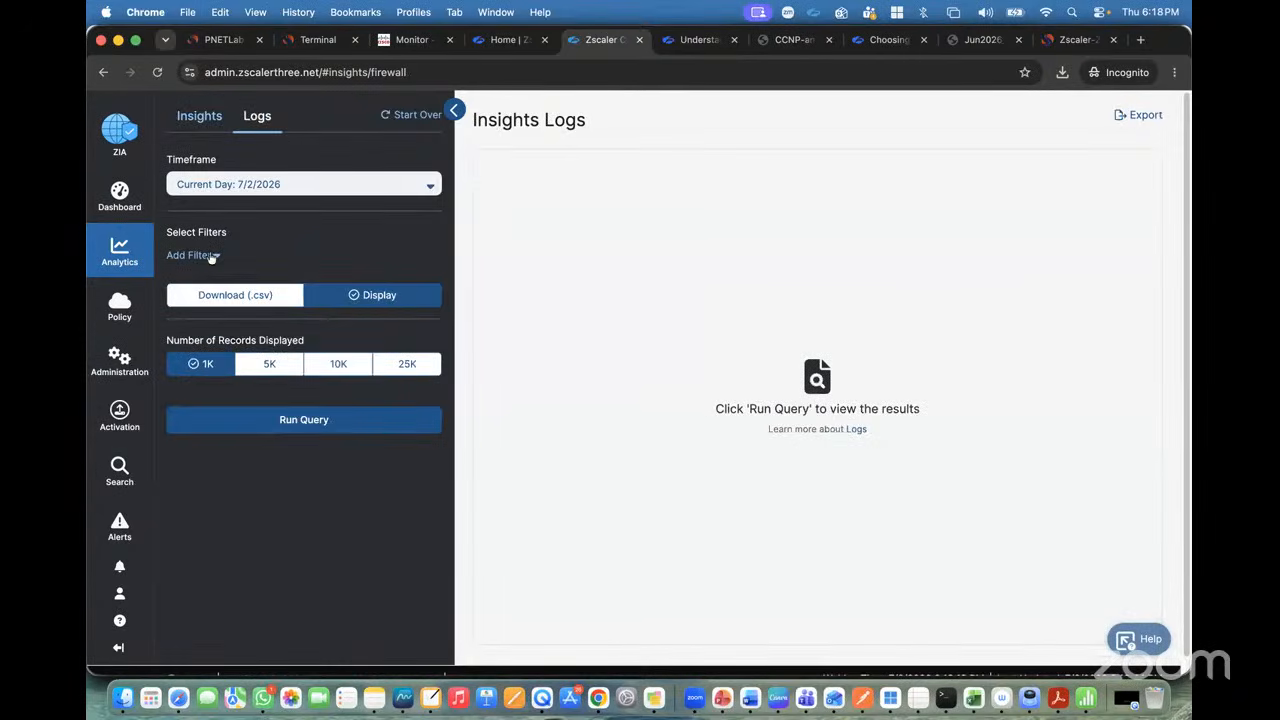
click(211, 256)
scroll(262, 356, down, 4)
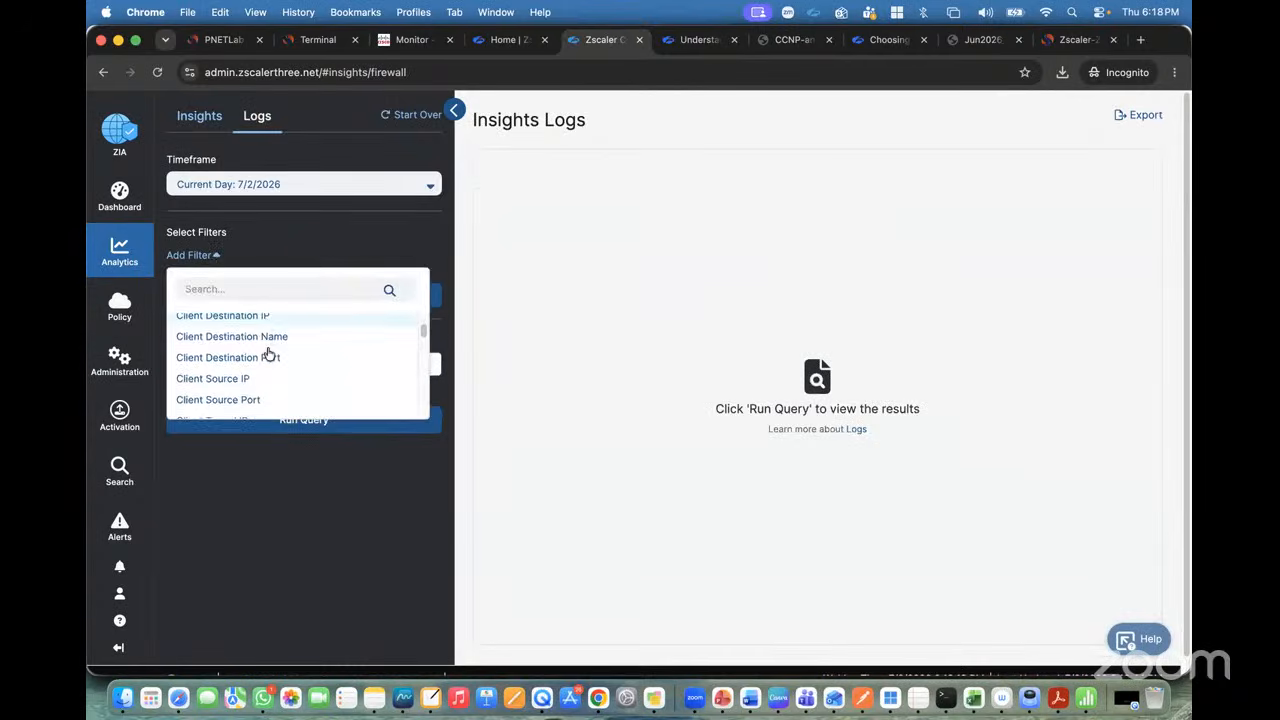
scroll(268, 354, down, 4)
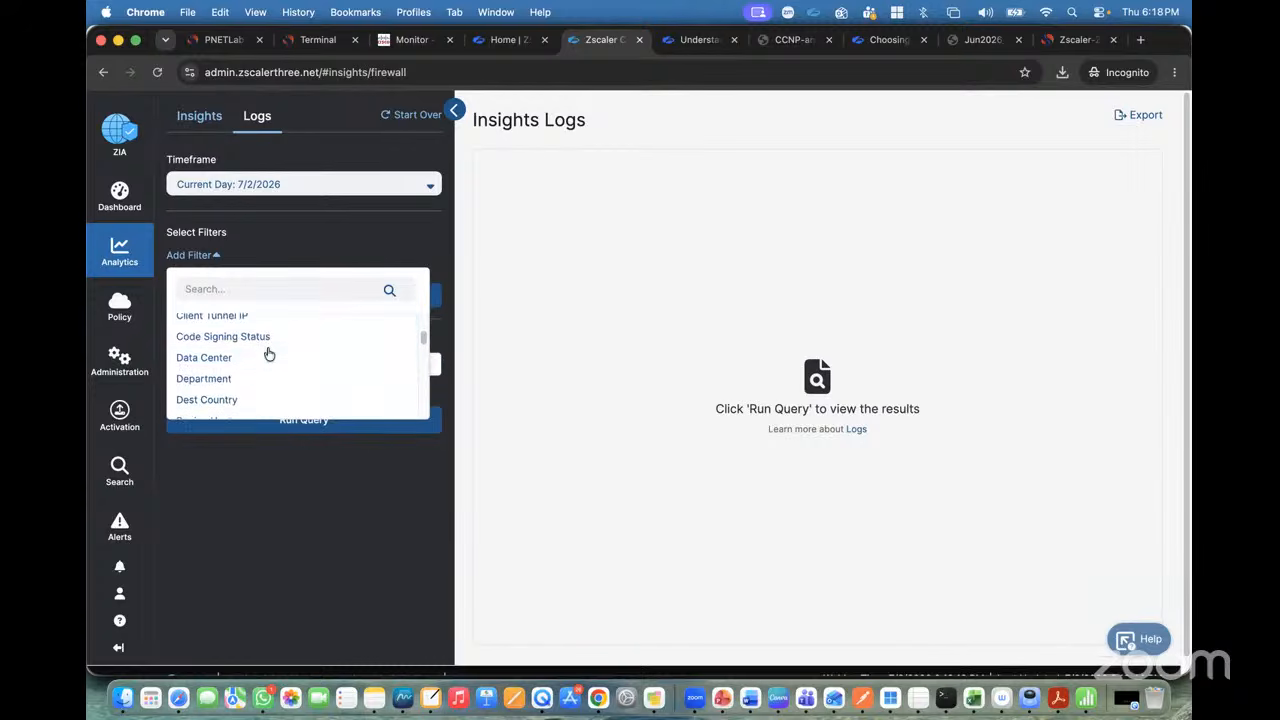
scroll(268, 354, down, 4)
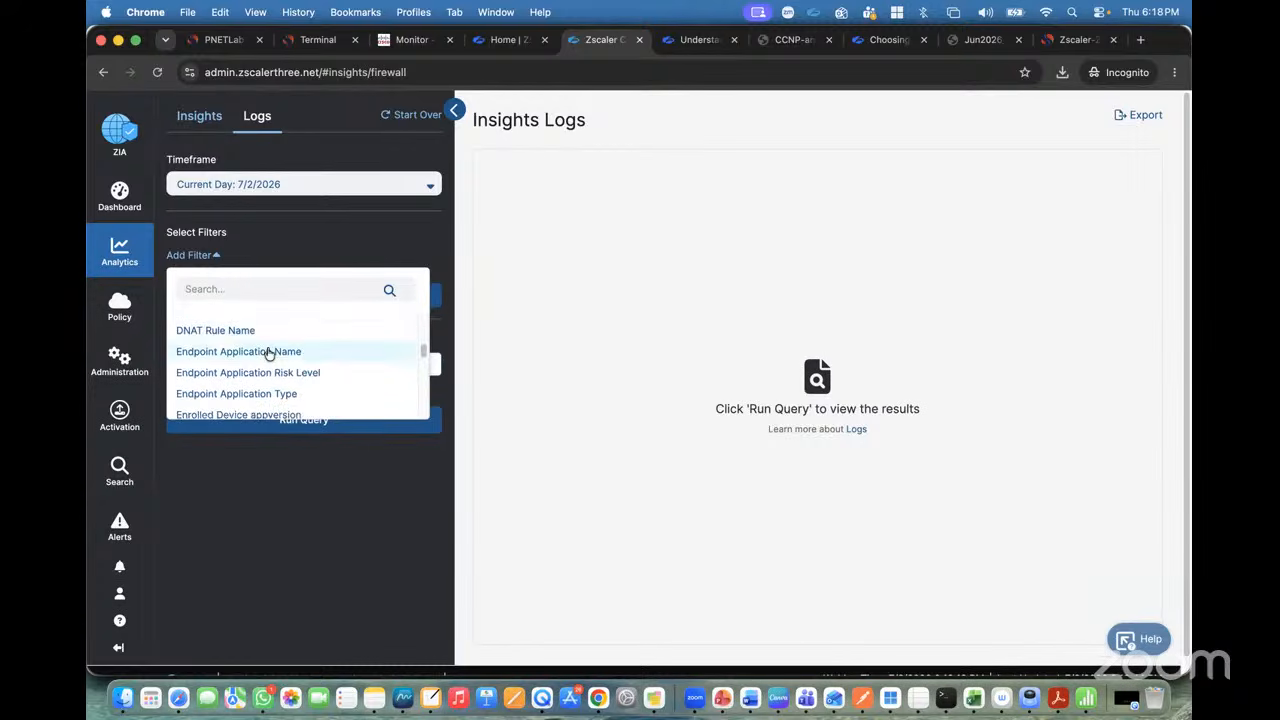
mouse_move(119, 250)
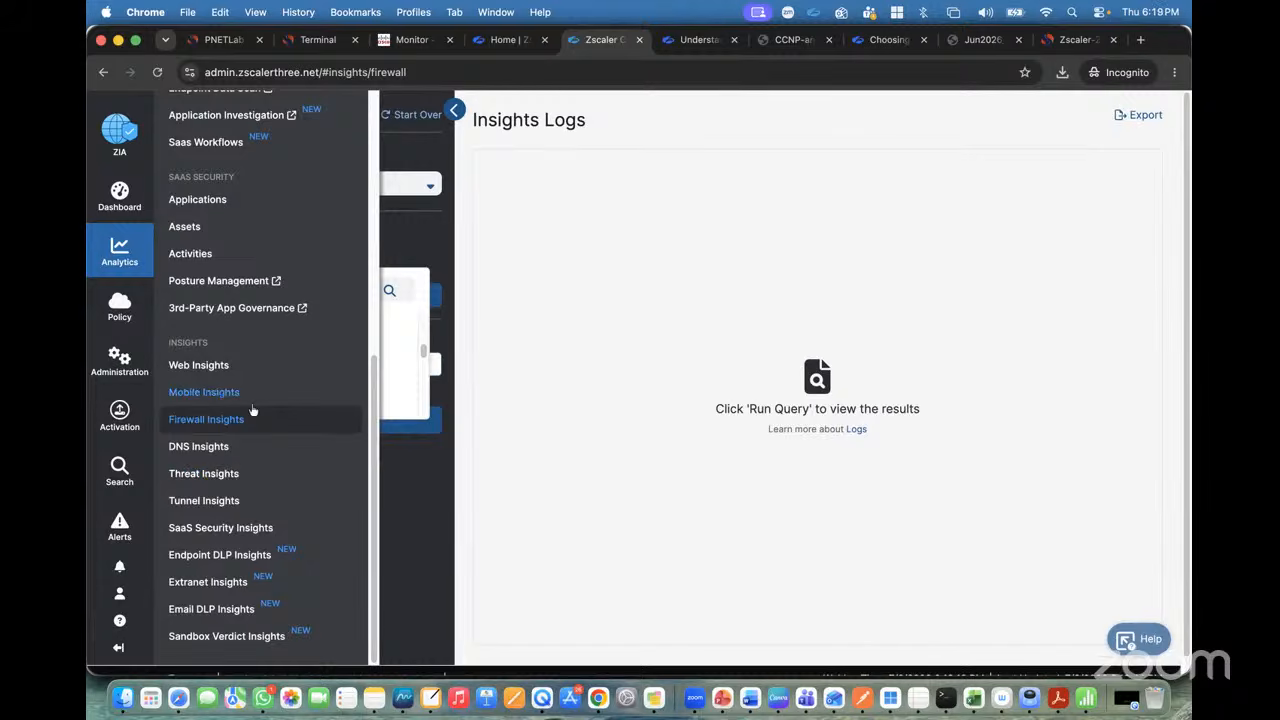
click(653, 231)
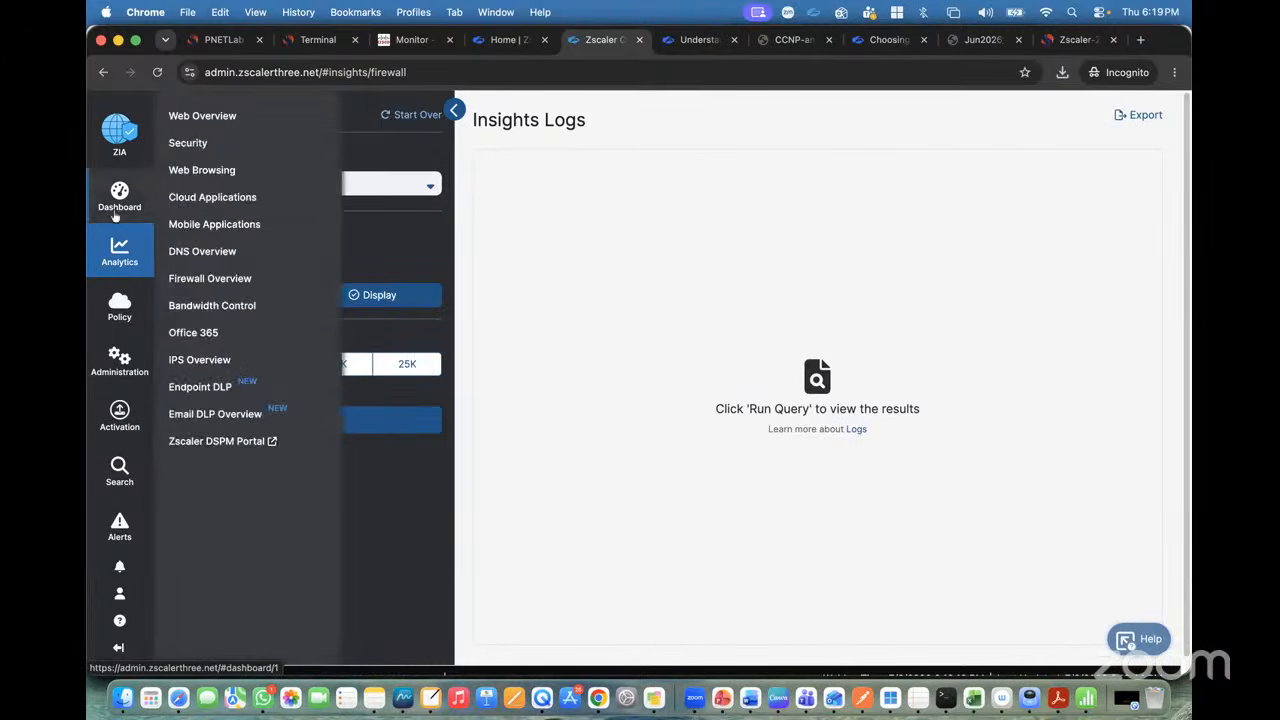
Open the Cloud Applications dashboard and set its time range to 48 hours.
click(121, 140)
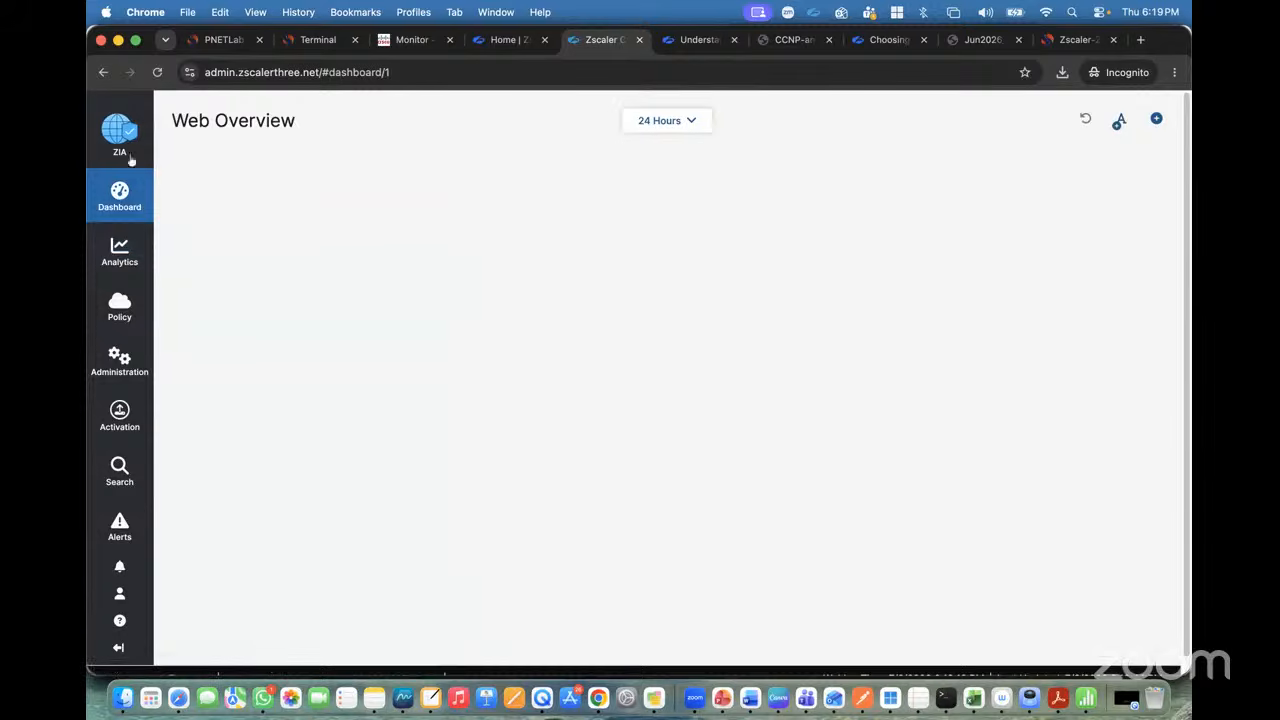
mouse_move(128, 190)
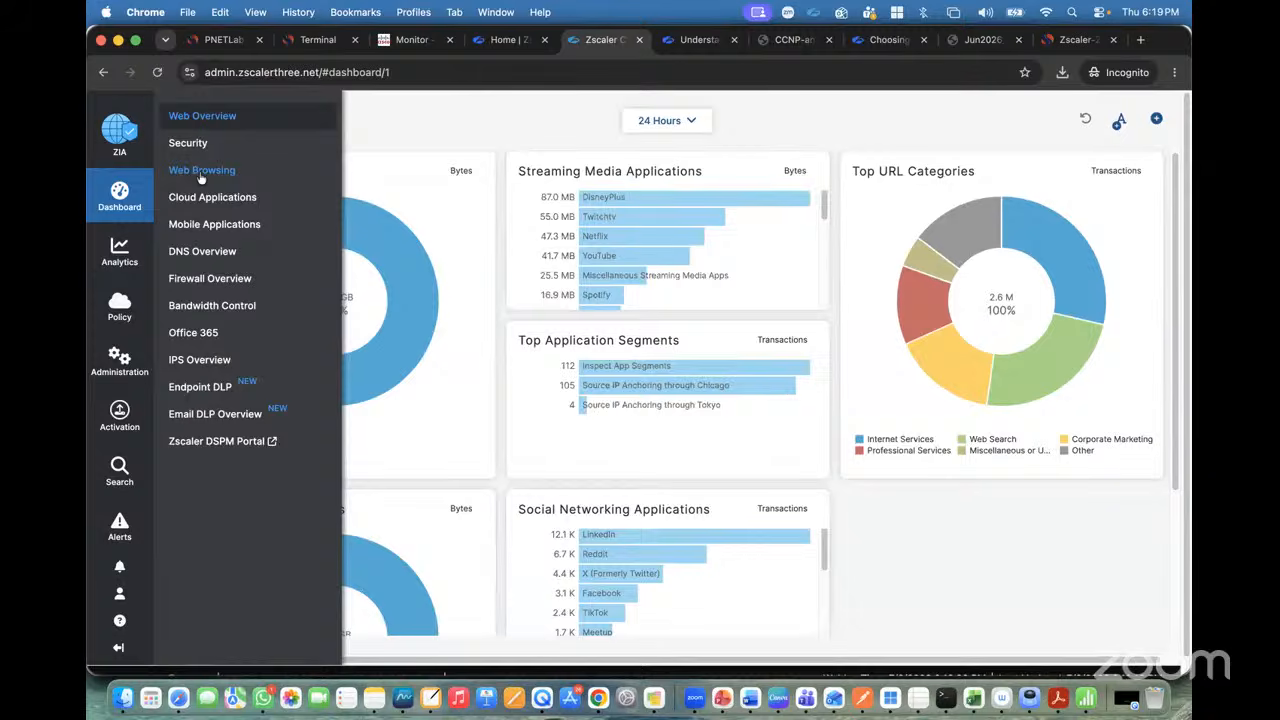
click(210, 197)
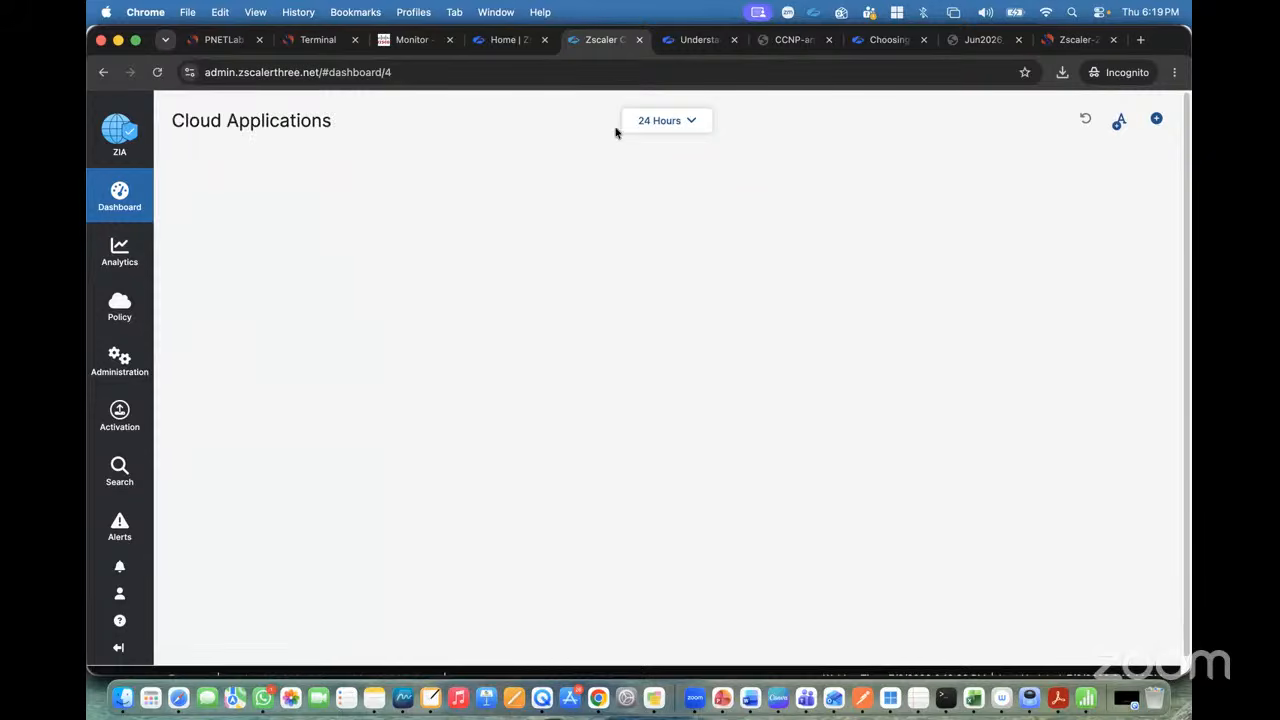
click(667, 124)
click(651, 169)
Open the Firewall Overview dashboard to view top applications, network services and blocked users.
mouse_move(121, 200)
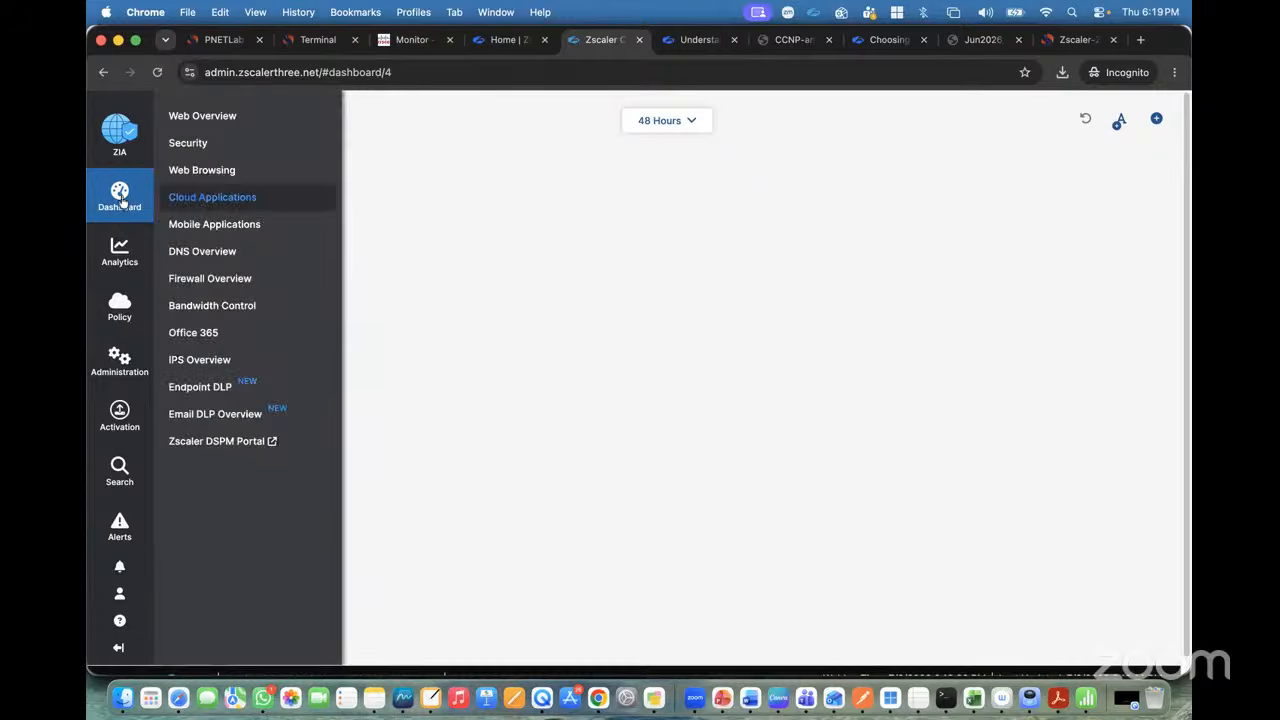
click(215, 251)
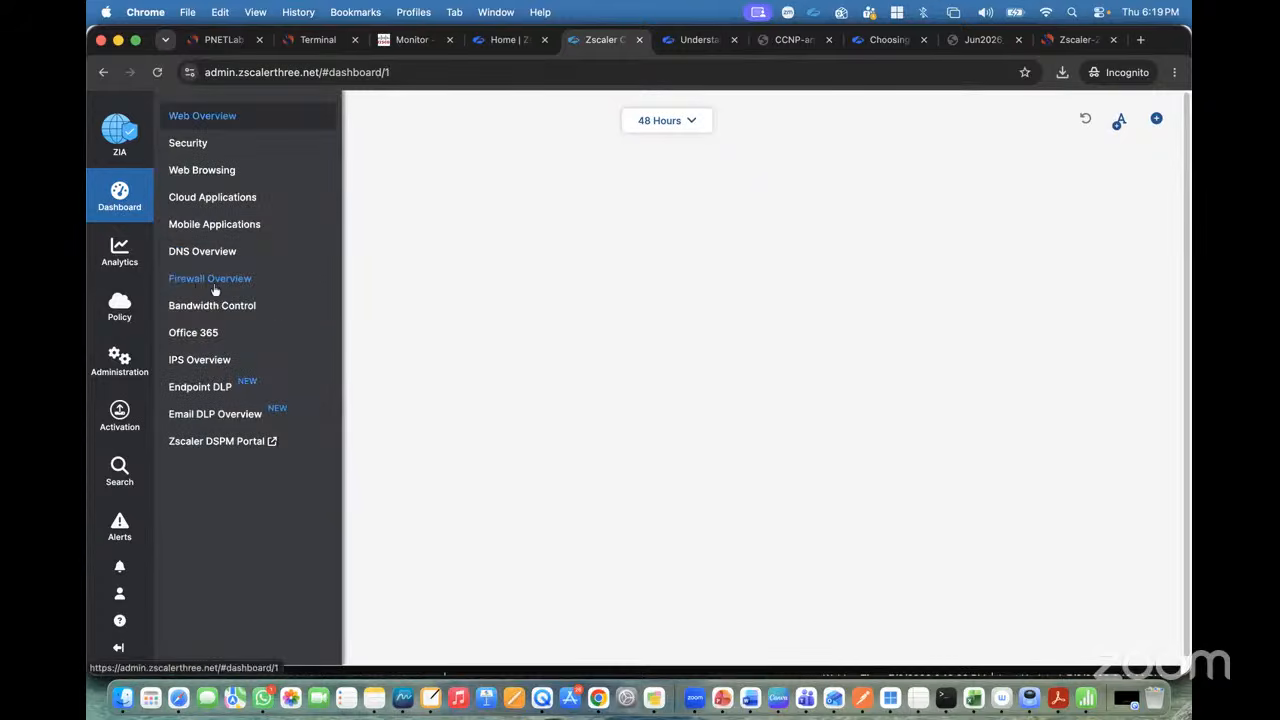
click(214, 283)
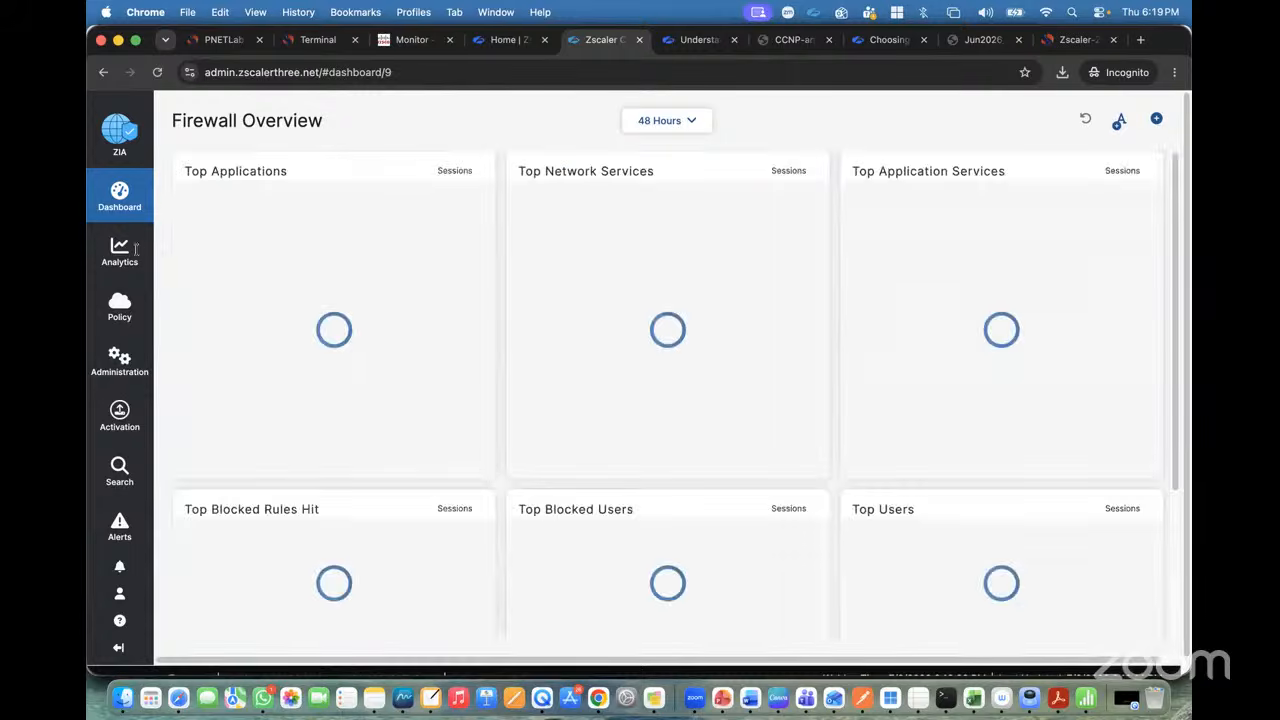
Browse the Analytics and Administration sections of the ZIA portal.
drag(137, 254, 505, 277)
mouse_move(128, 278)
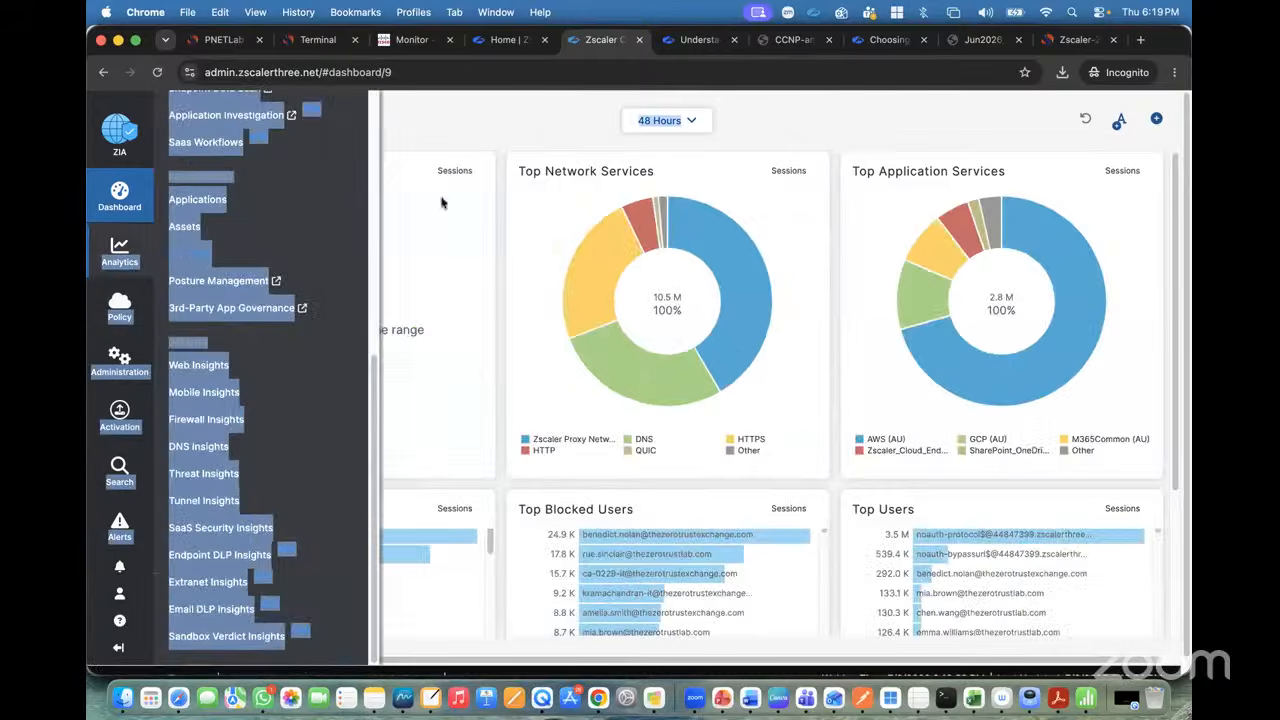
mouse_move(120, 255)
click(188, 253)
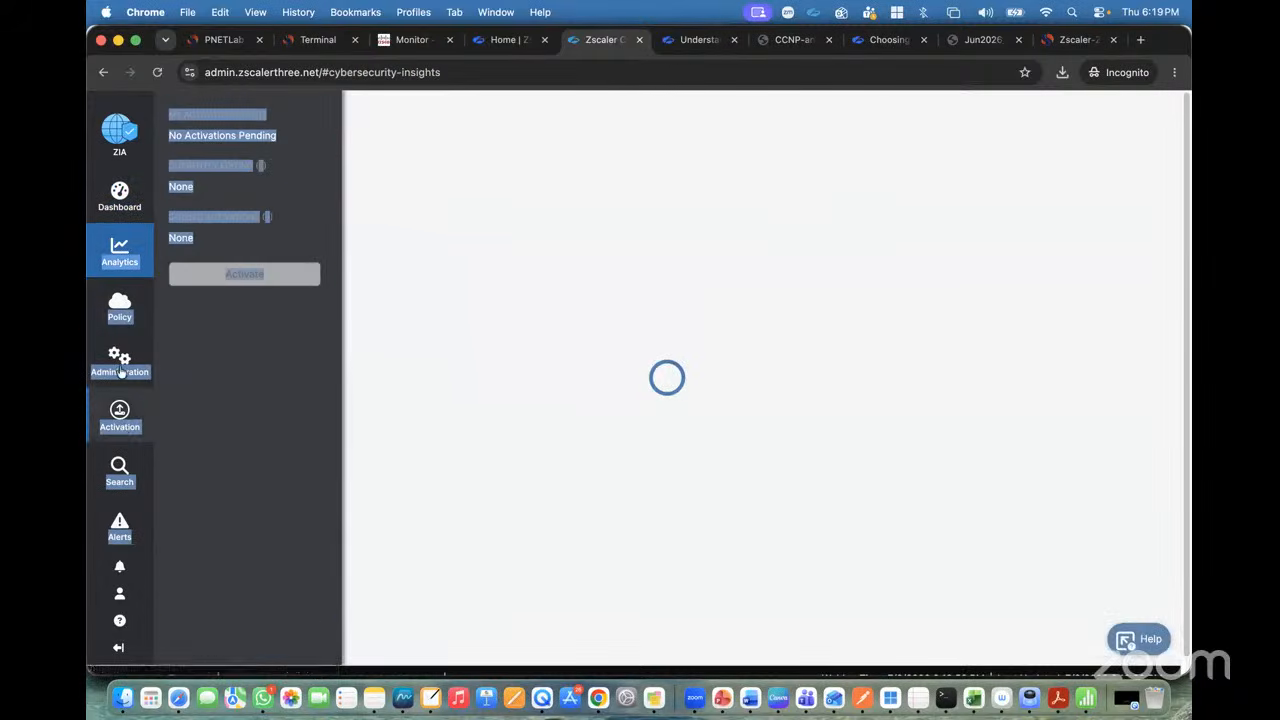
mouse_move(123, 320)
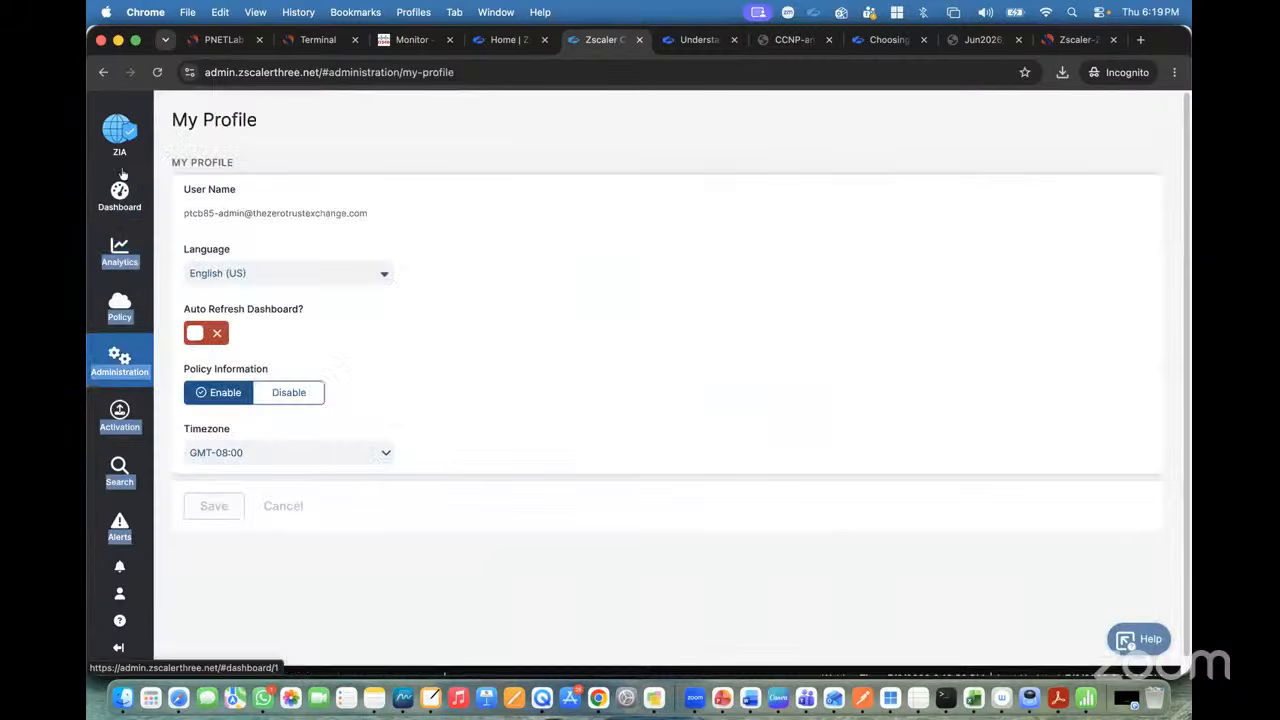
Return to the Web Overview dashboard and look over the policy, activation and account options.
click(121, 182)
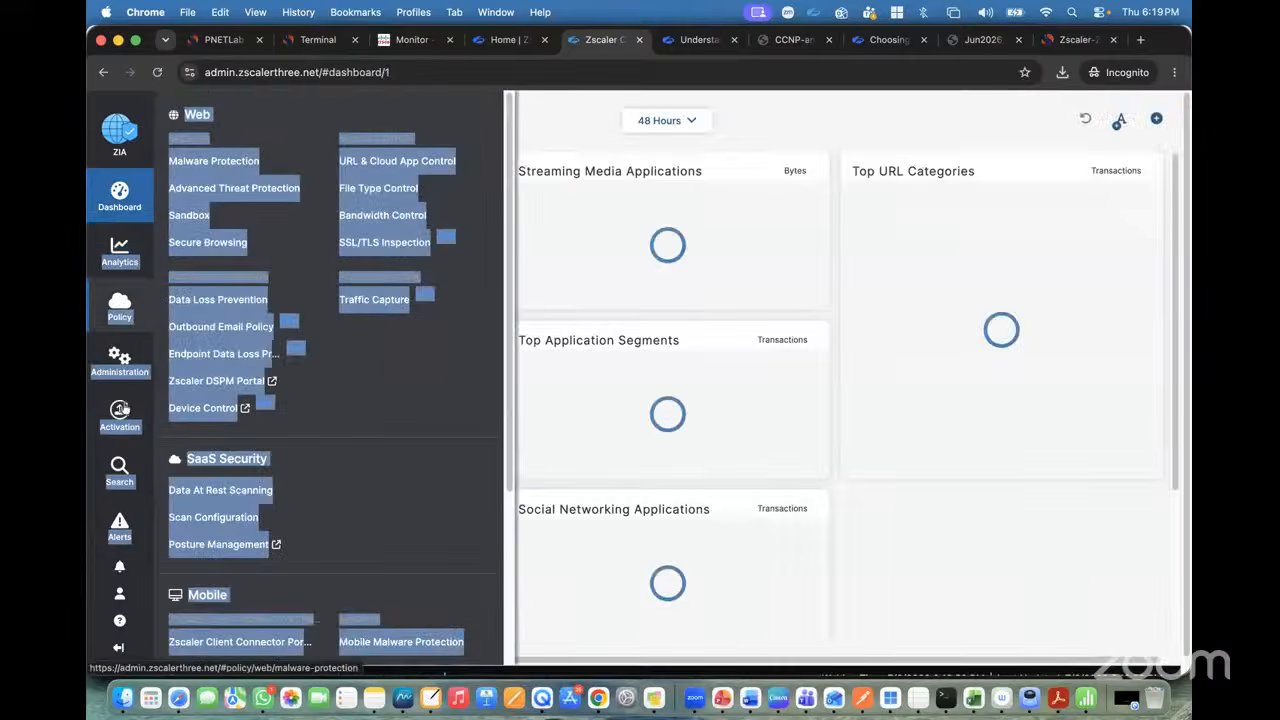
mouse_move(121, 418)
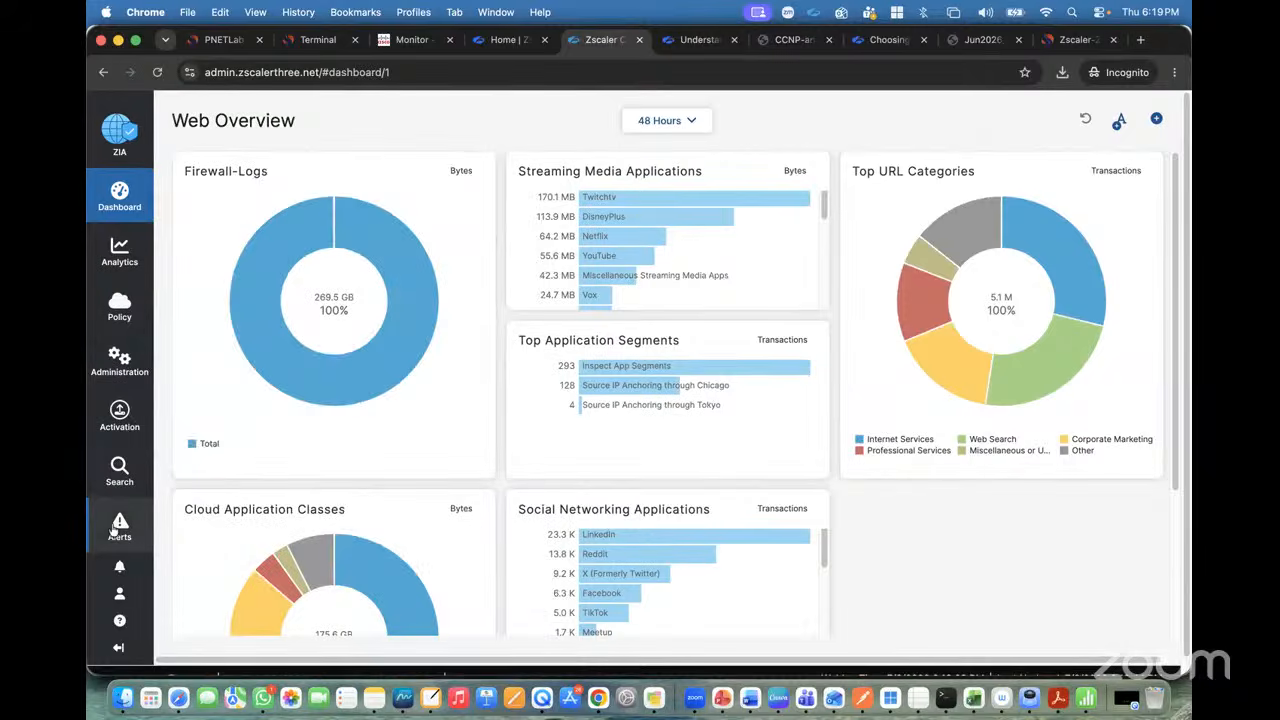
mouse_move(119, 578)
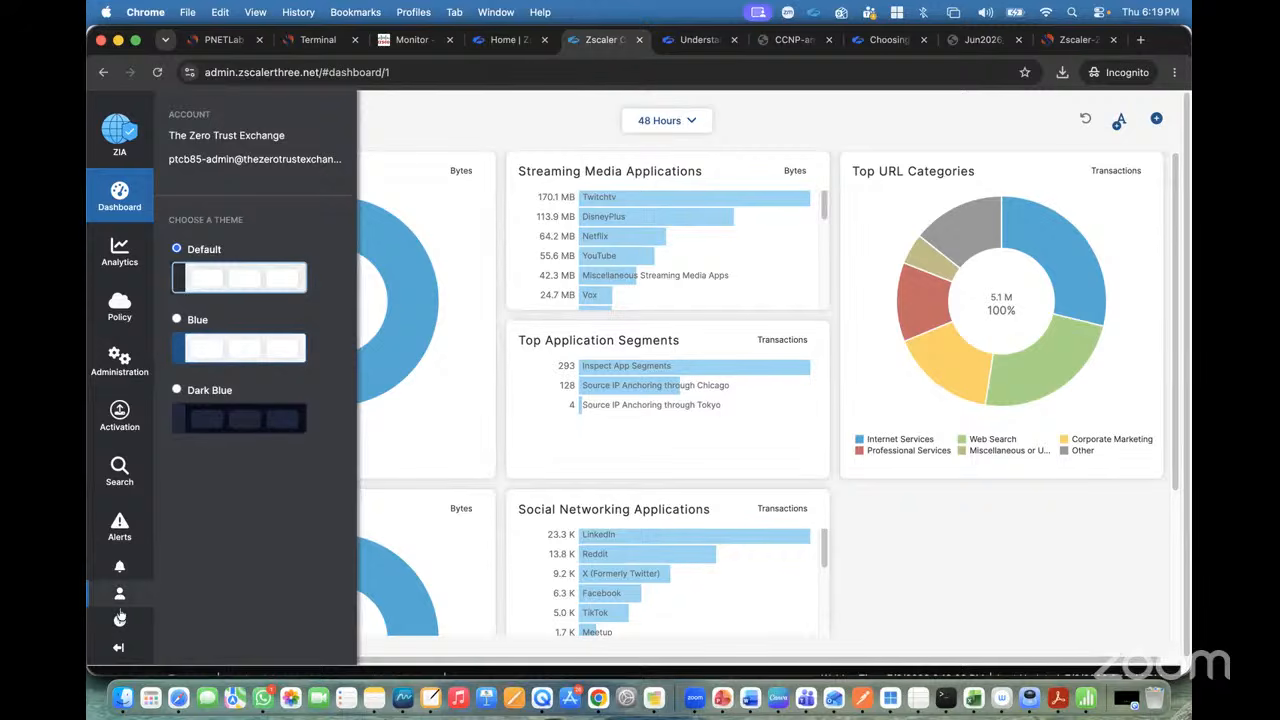
mouse_move(120, 618)
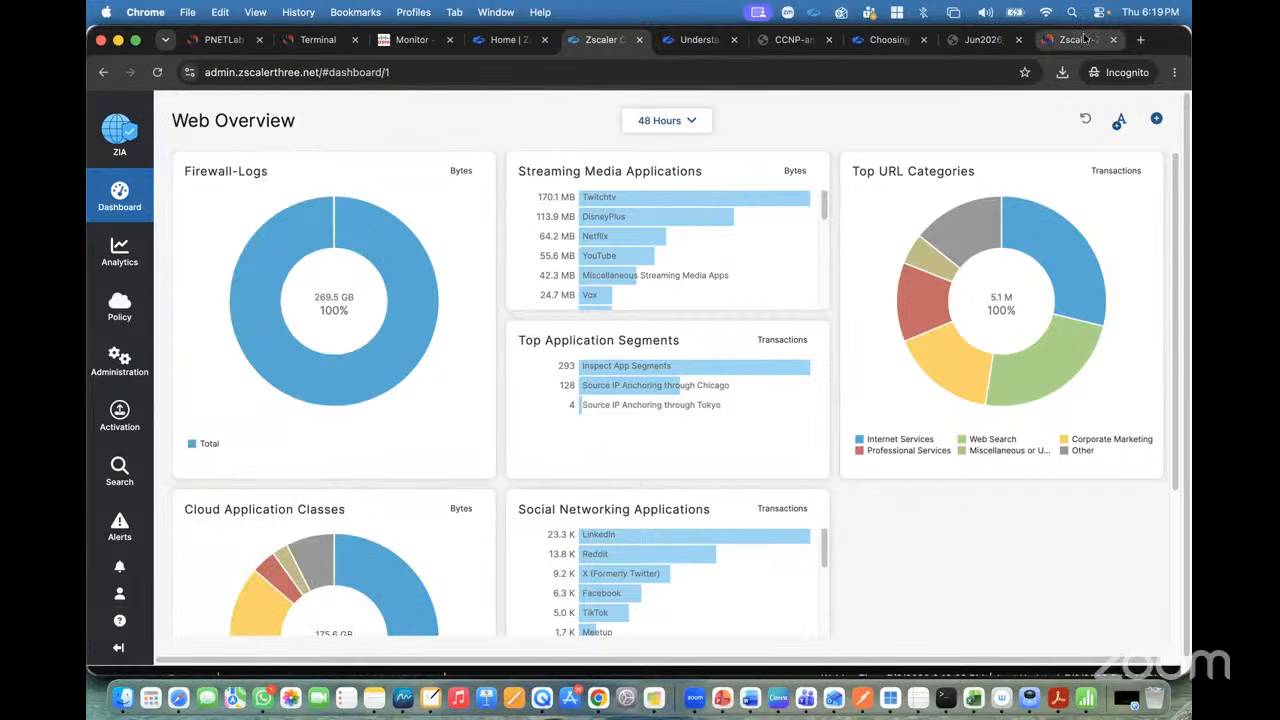
Switch to the GuiNet Zscaler Internet Access course page and examine its lecture list.
scroll(693, 373, down, 6)
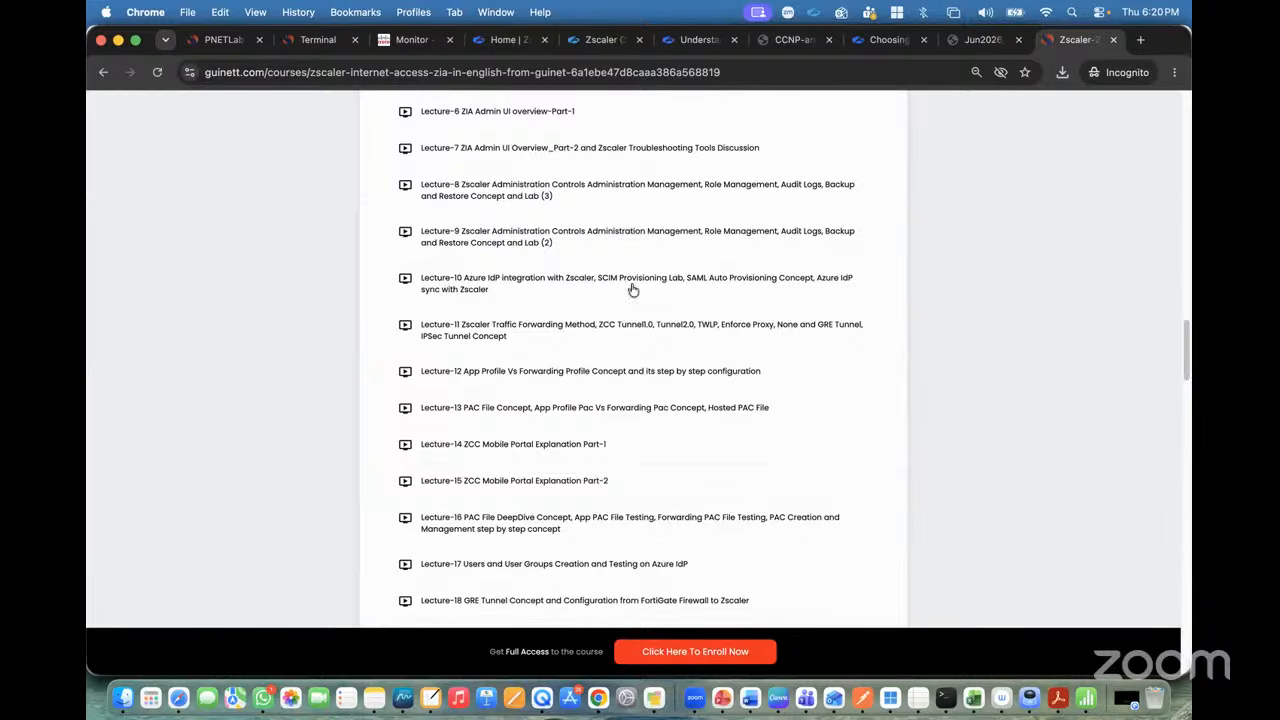
scroll(617, 316, up, 2)
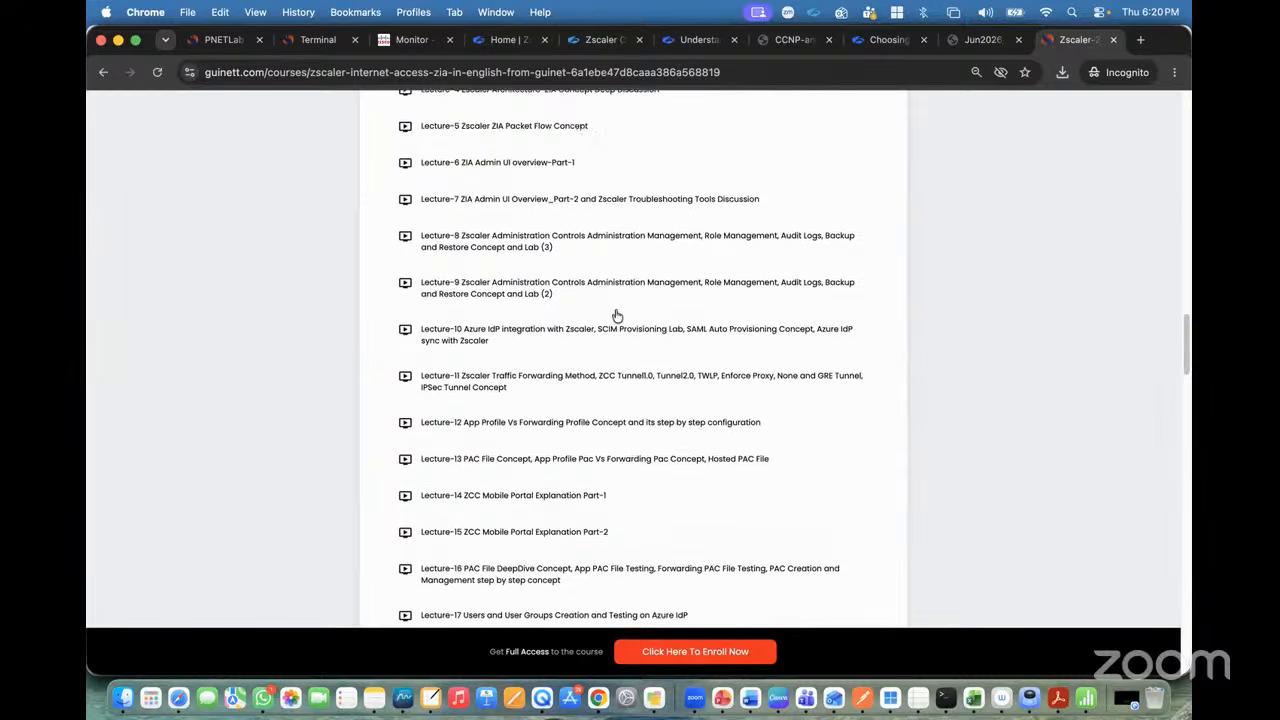
scroll(648, 260, up, 1)
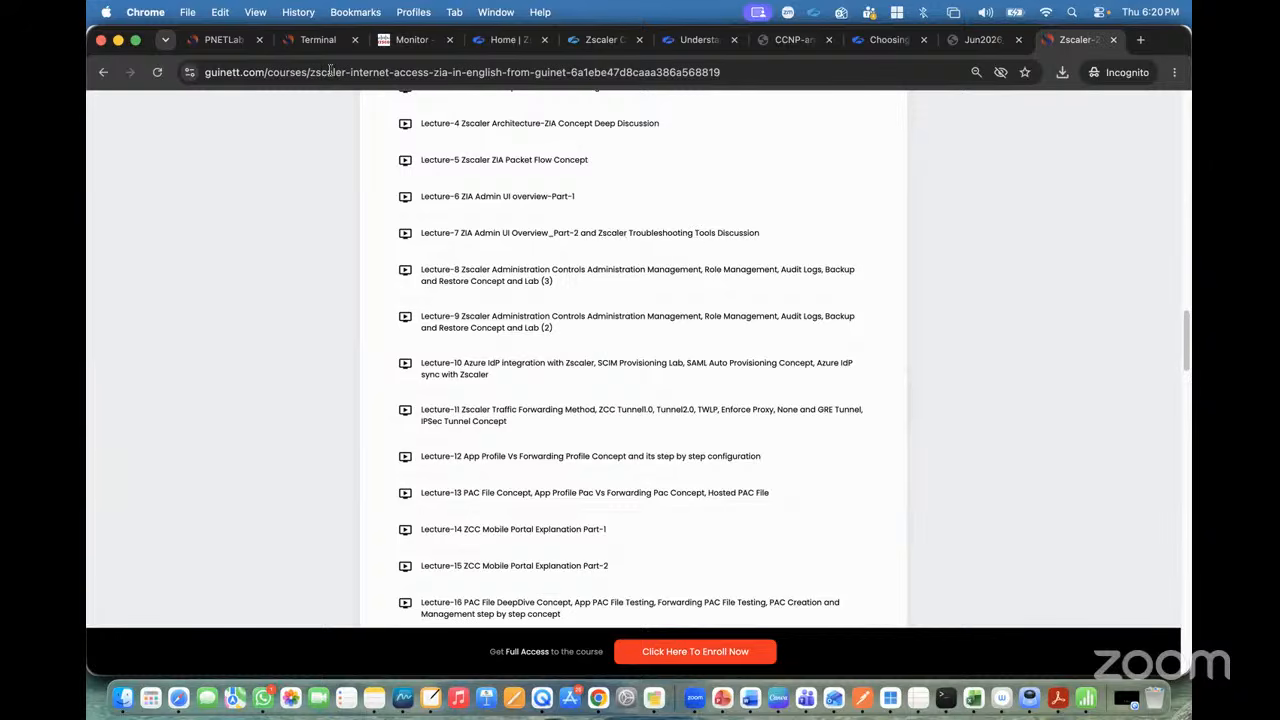
Check the lab terminal, the ZIA dashboard and the course page, and switch to the PNETLab SD-WAN topology.
click(309, 41)
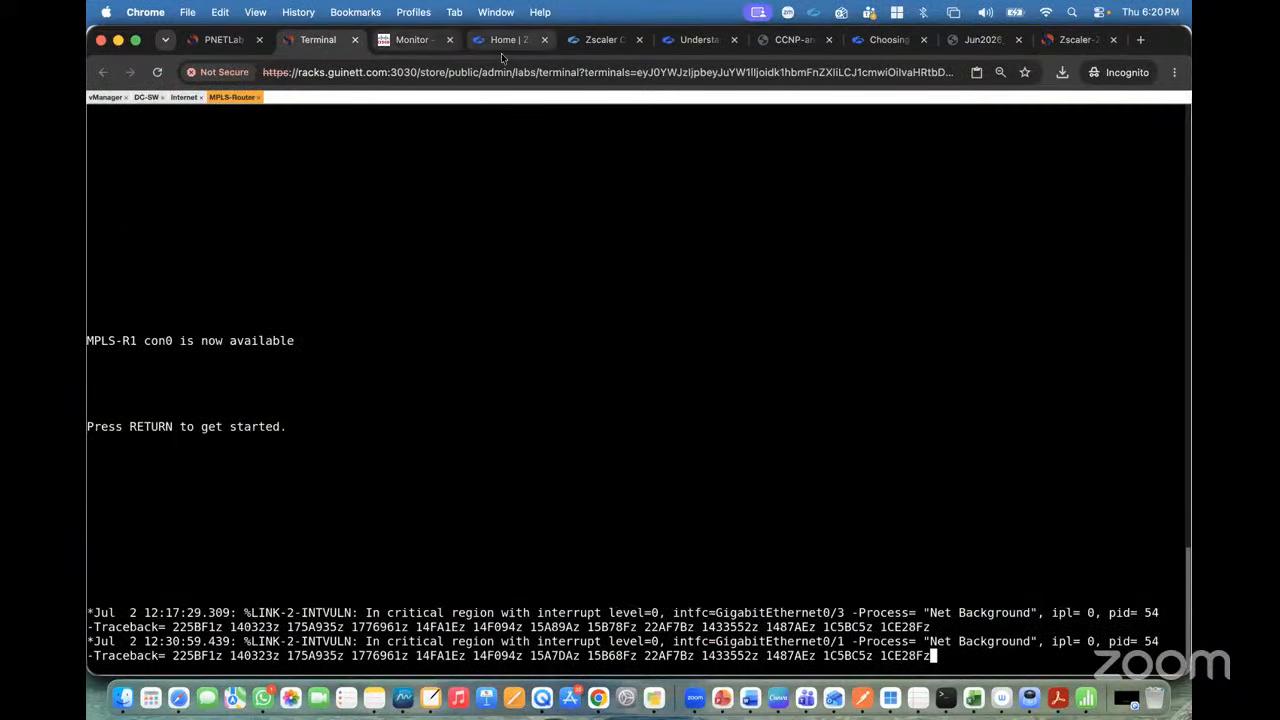
click(606, 40)
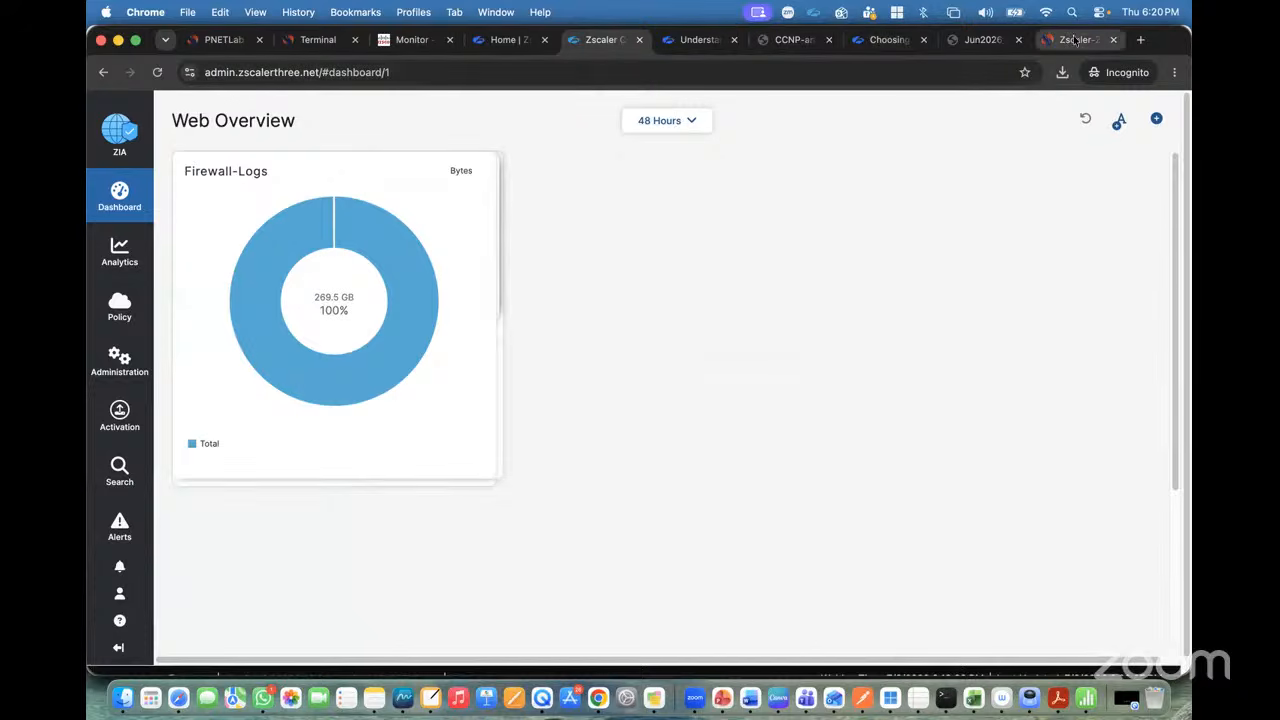
scroll(556, 298, up, 1)
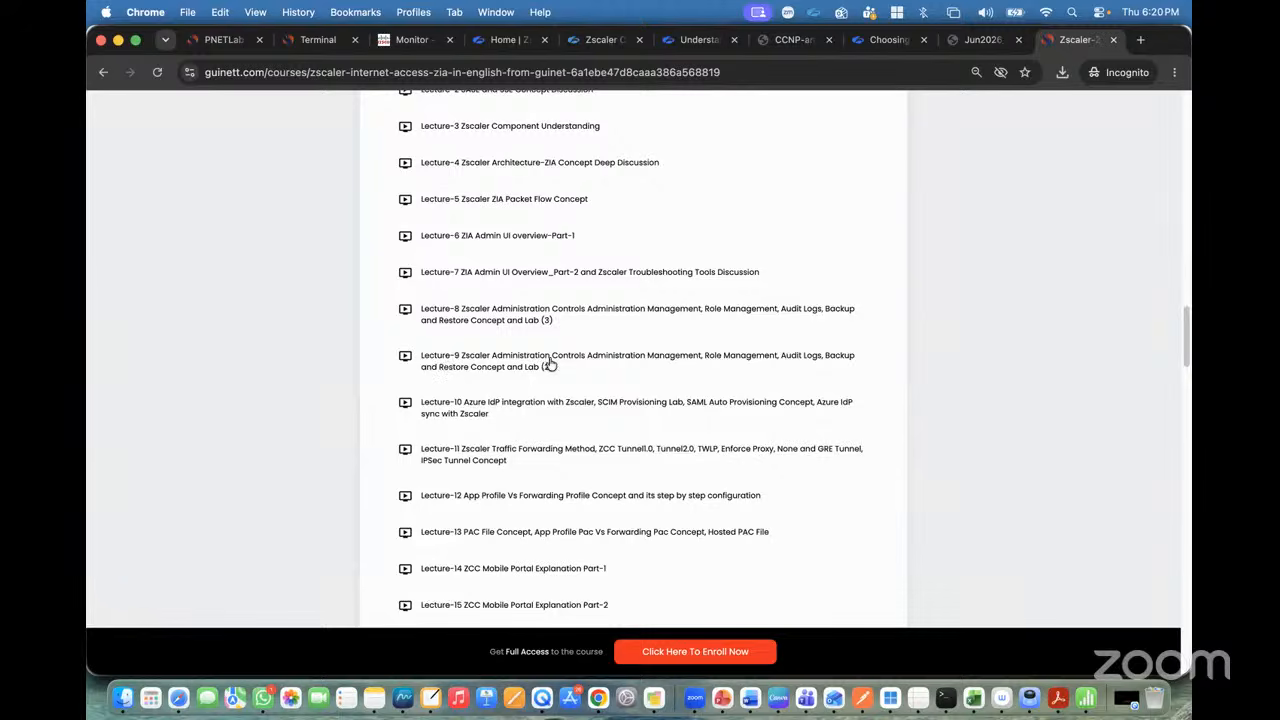
click(315, 42)
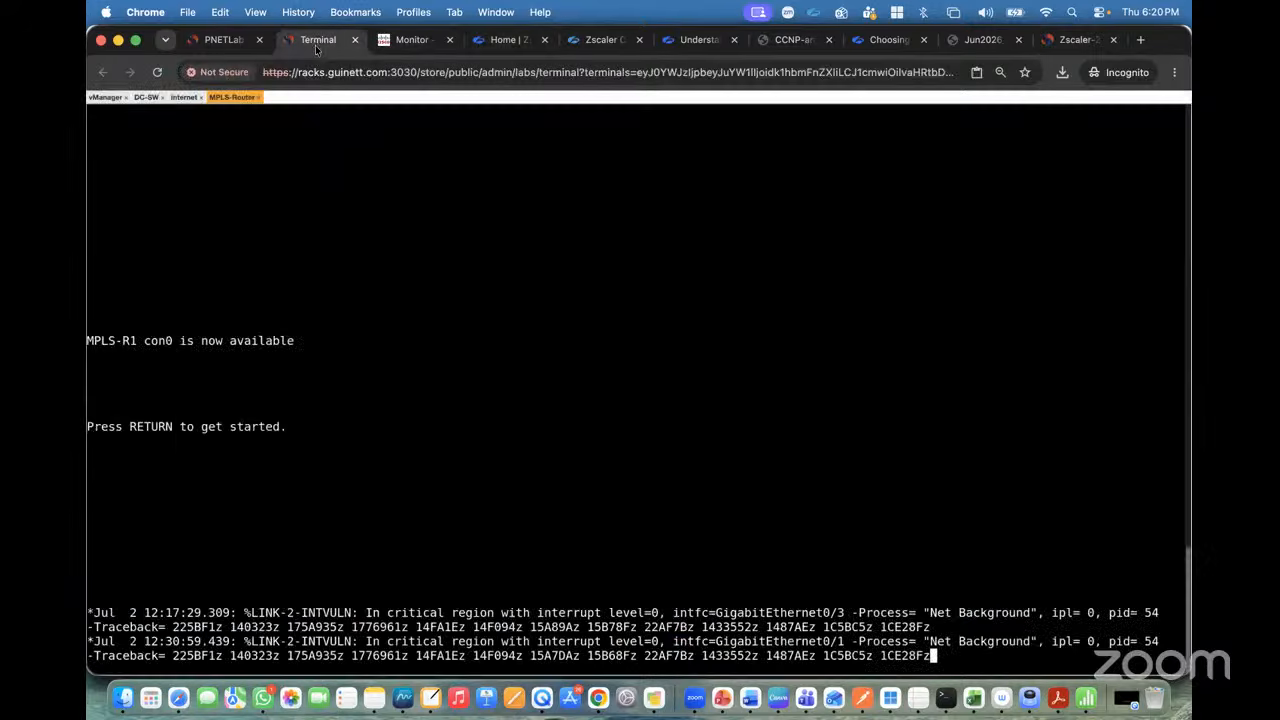
click(227, 41)
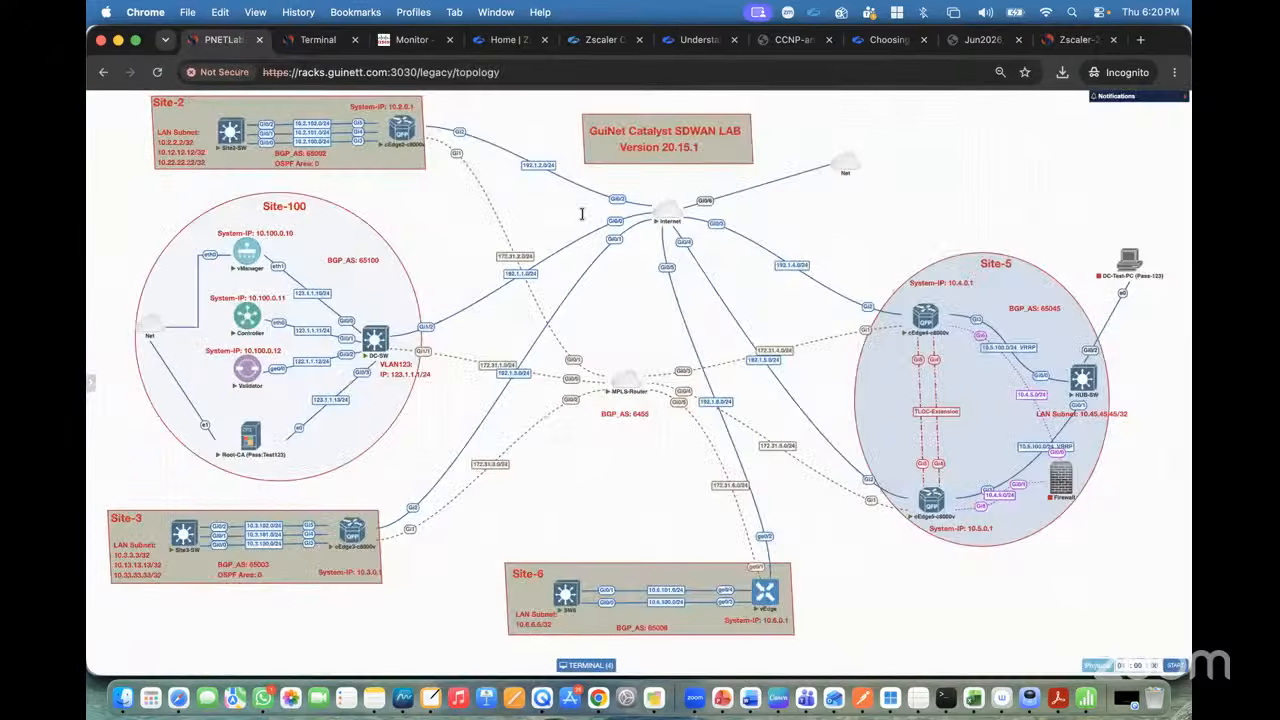
Return to the Zscaler Internet Access course page and review its syllabus from the first lecture and its overview.
click(1068, 41)
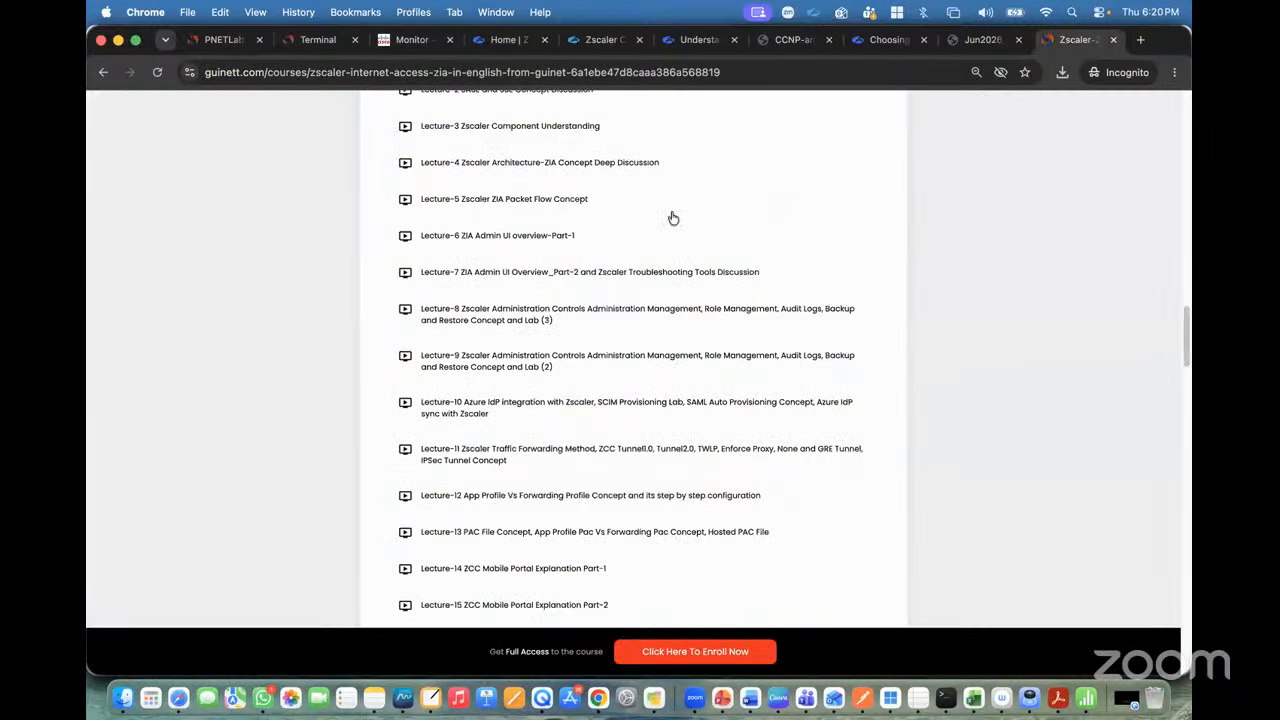
scroll(673, 218, up, 5)
scroll(673, 218, down, 3)
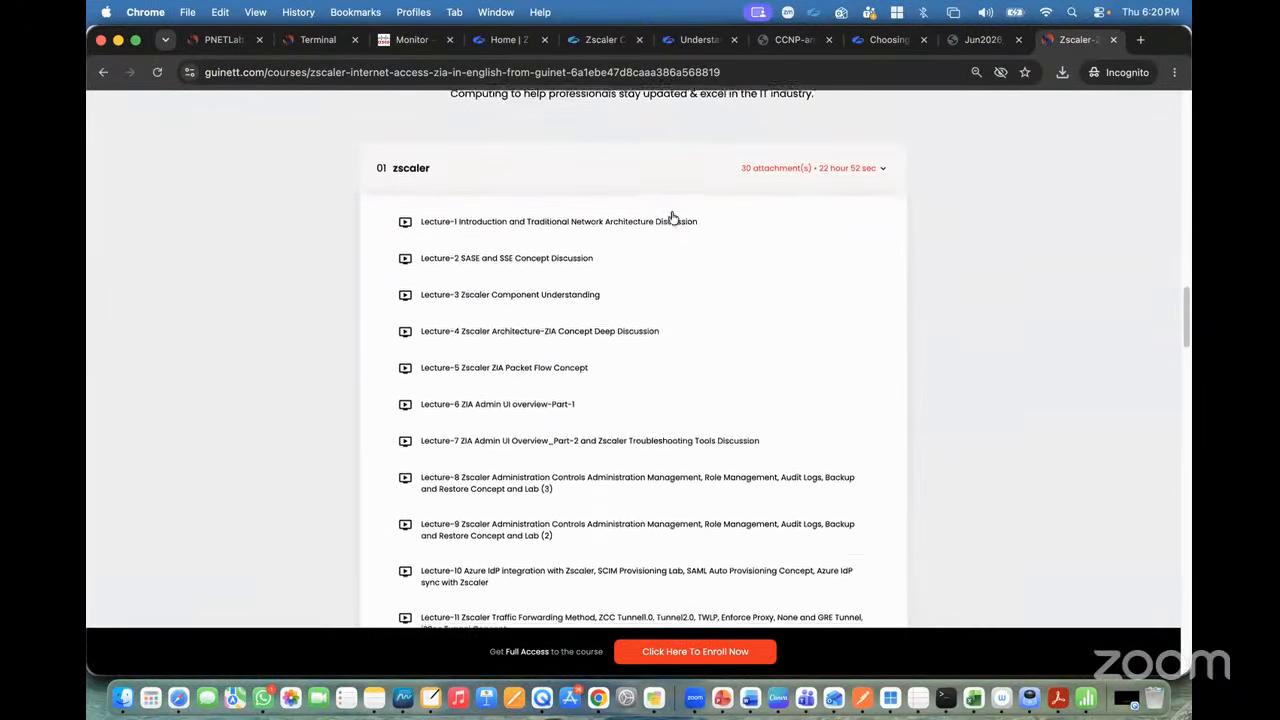
scroll(580, 277, up, 3)
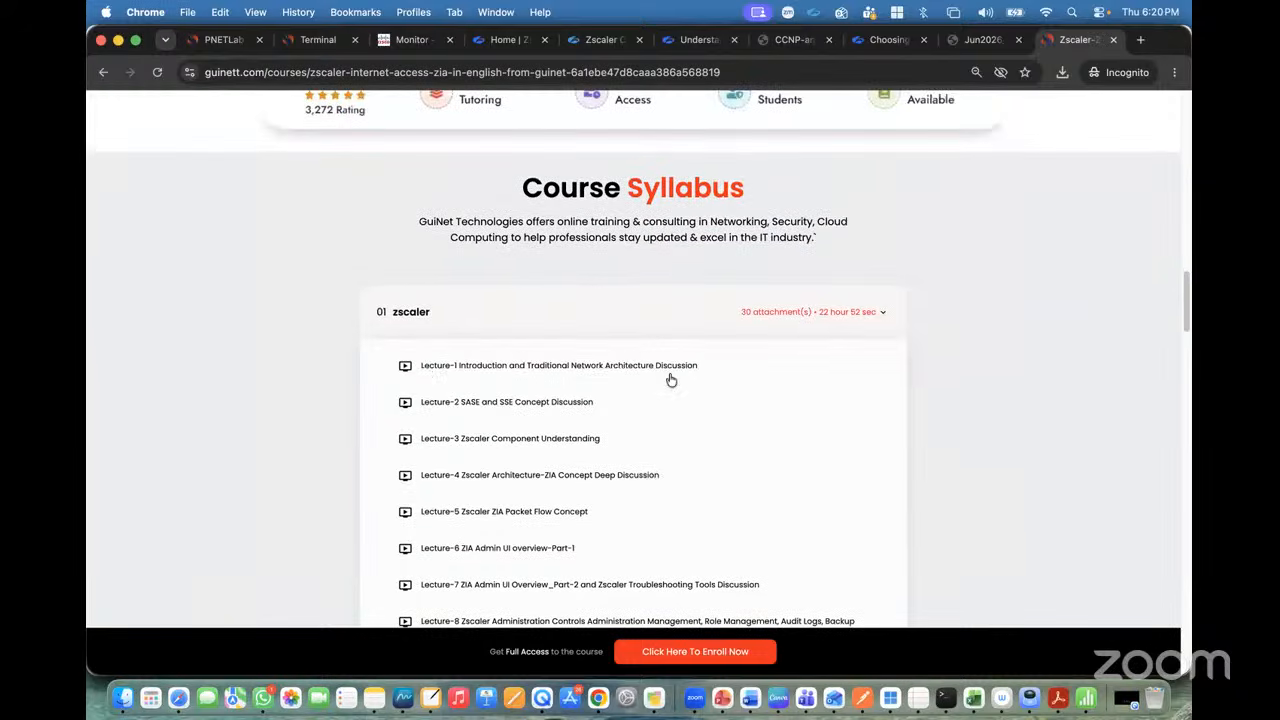
scroll(670, 380, up, 15)
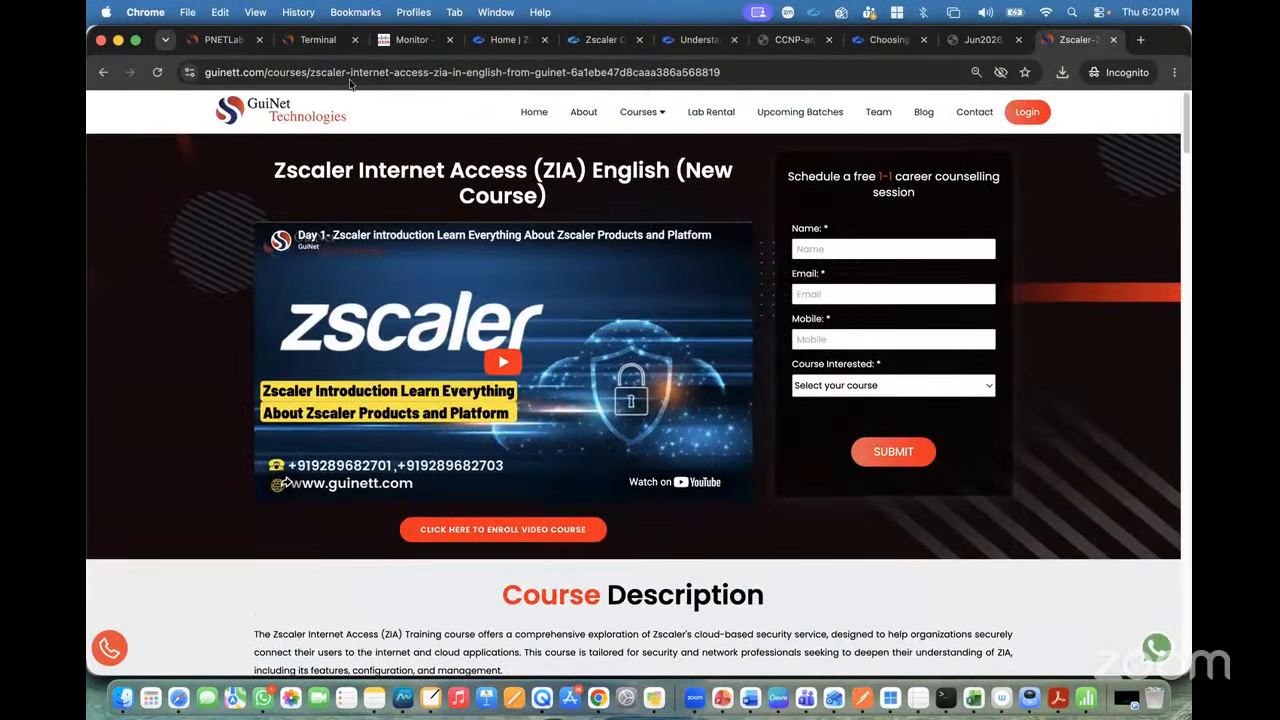
Open the GuiNet catalogue of all courses and look through the Zscaler, CCNP, firewall and SD-WAN offerings.
click(285, 115)
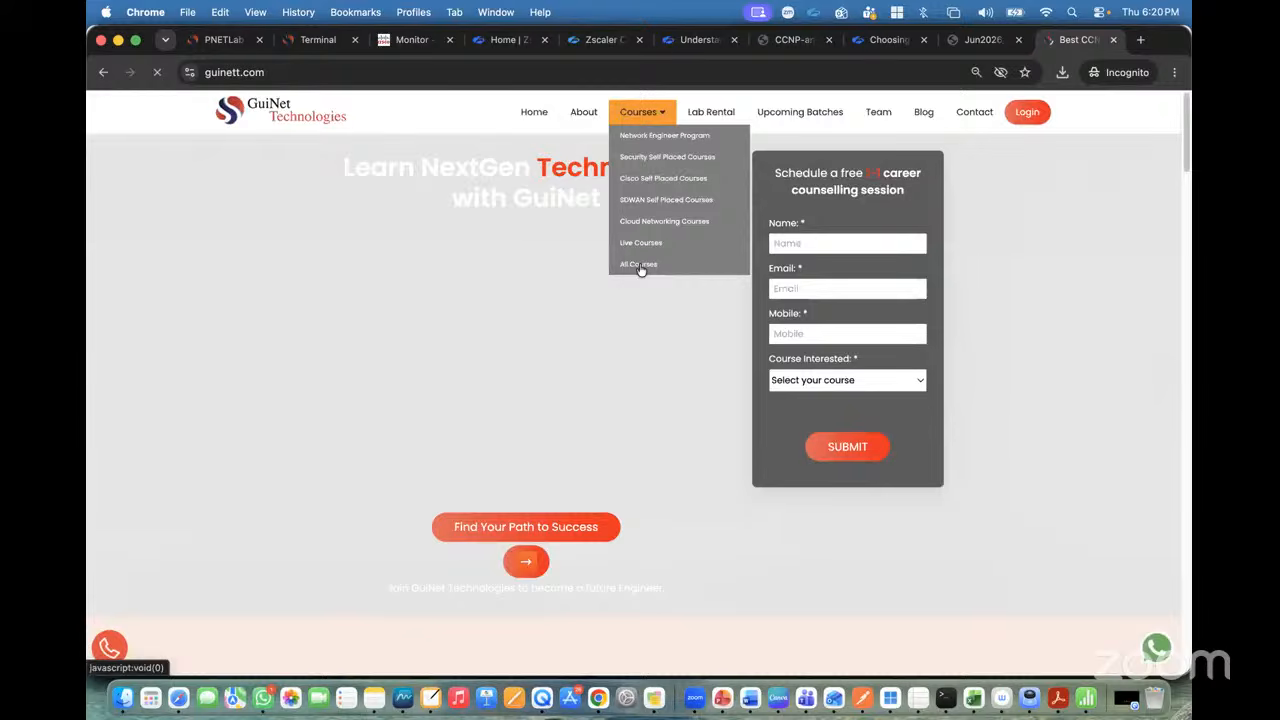
click(640, 266)
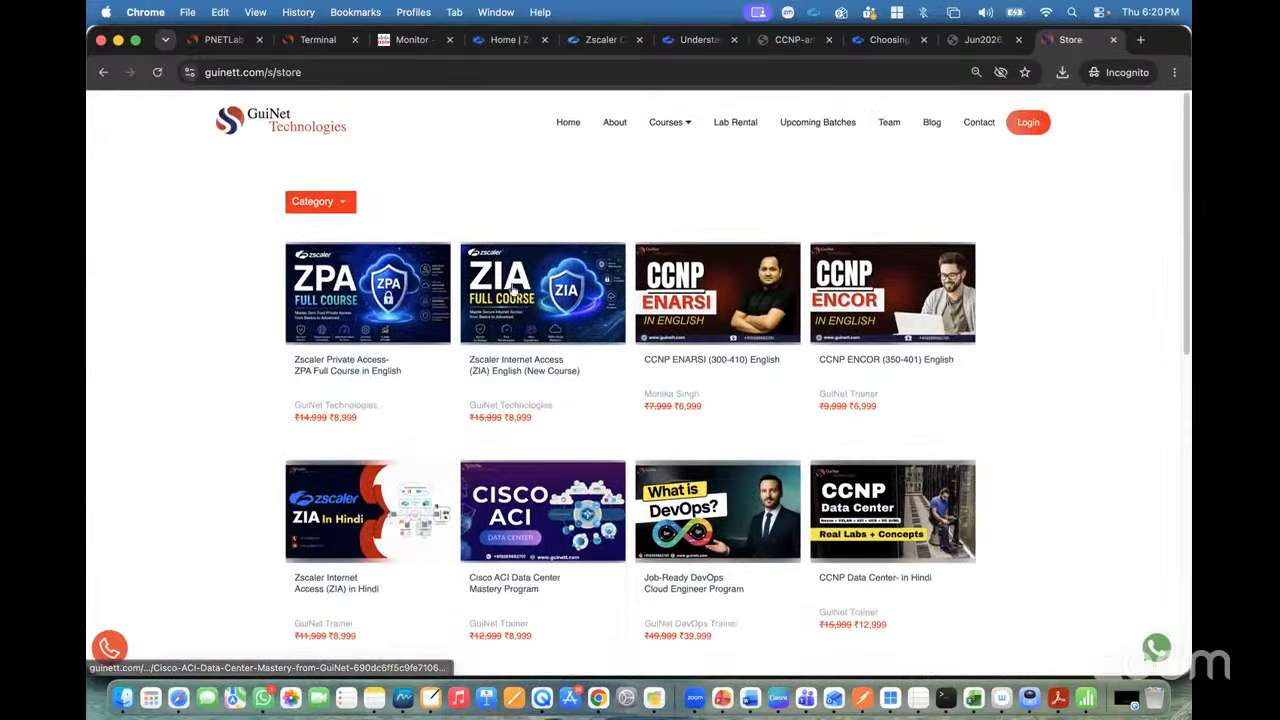
scroll(589, 346, down, 3)
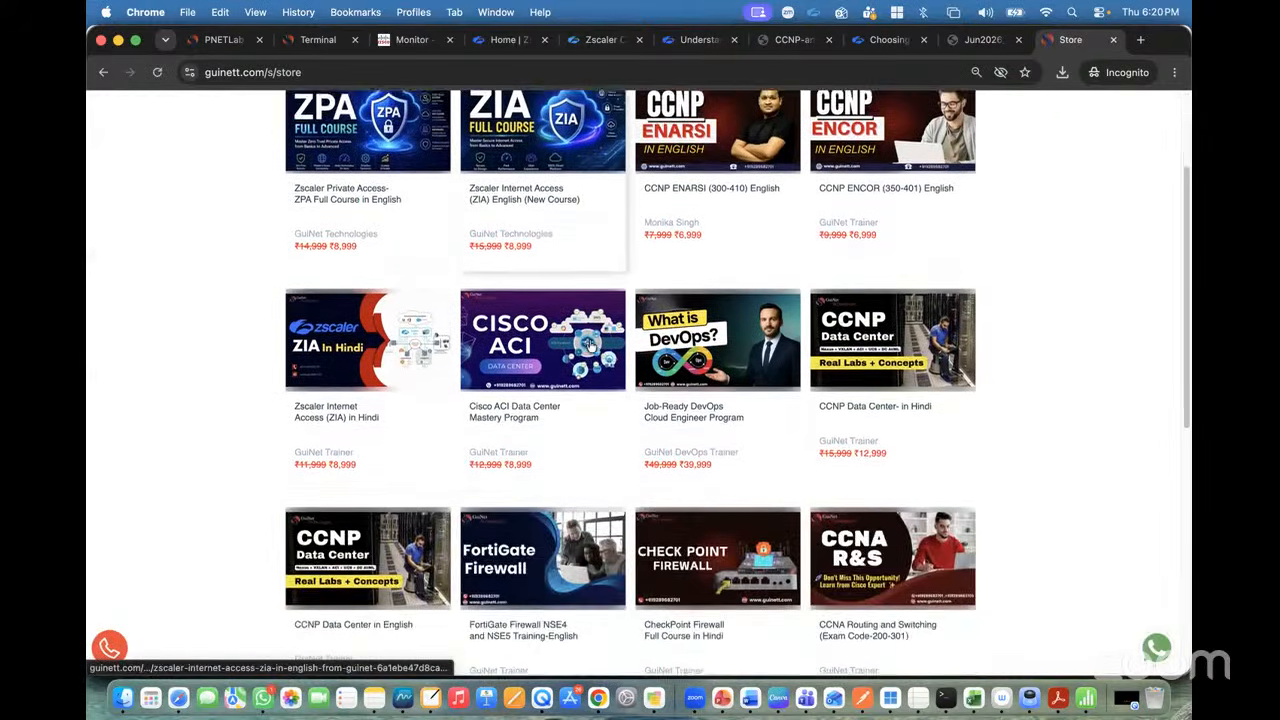
scroll(589, 346, down, 3)
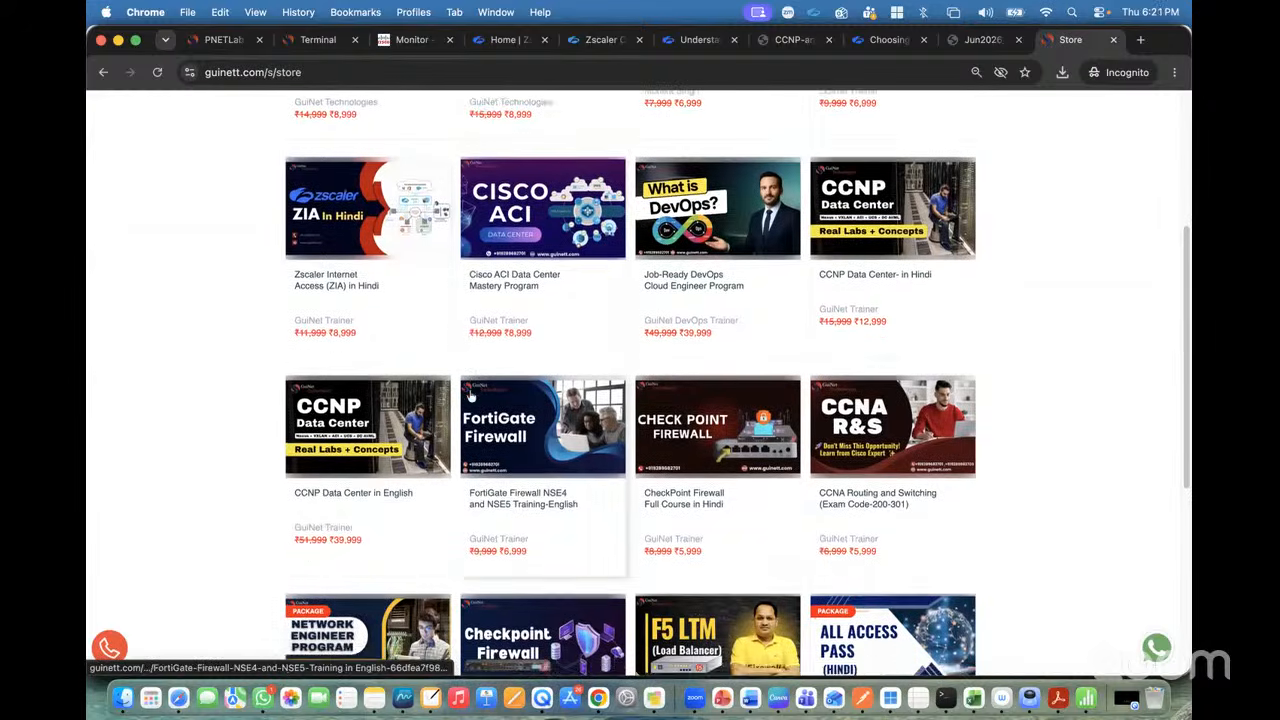
scroll(470, 396, down, 5)
scroll(508, 422, down, 5)
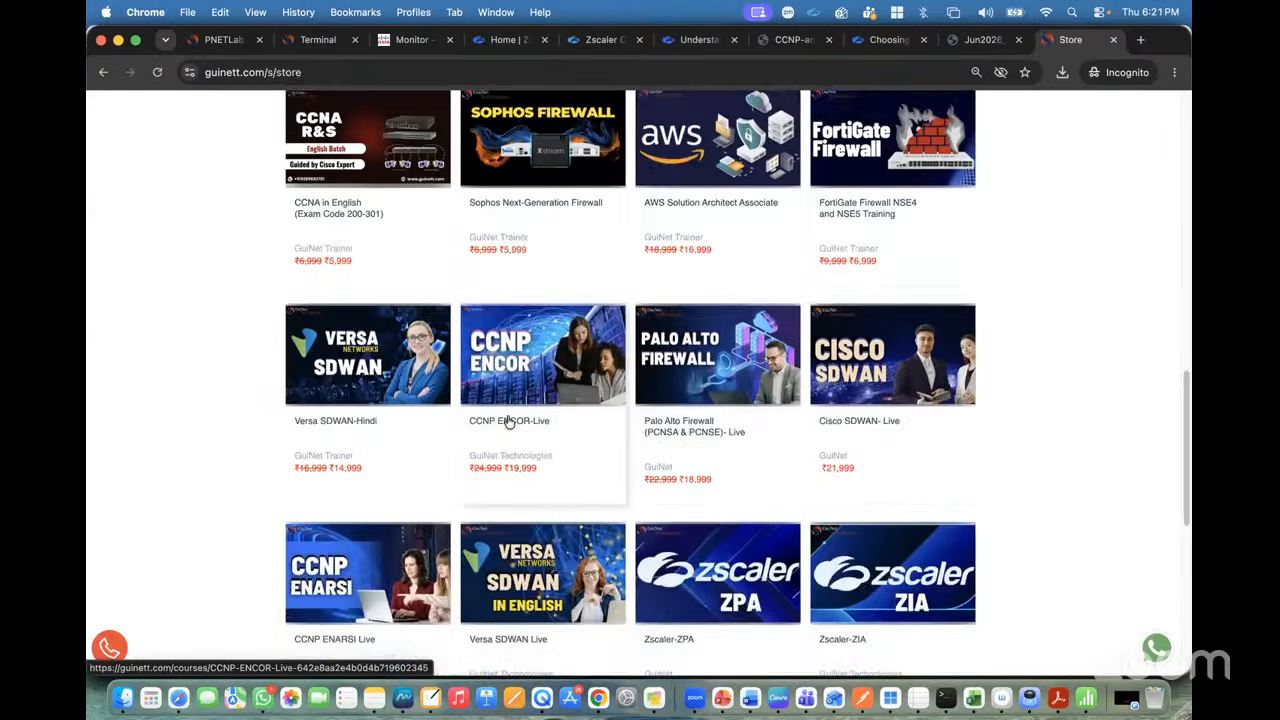
scroll(508, 422, down, 5)
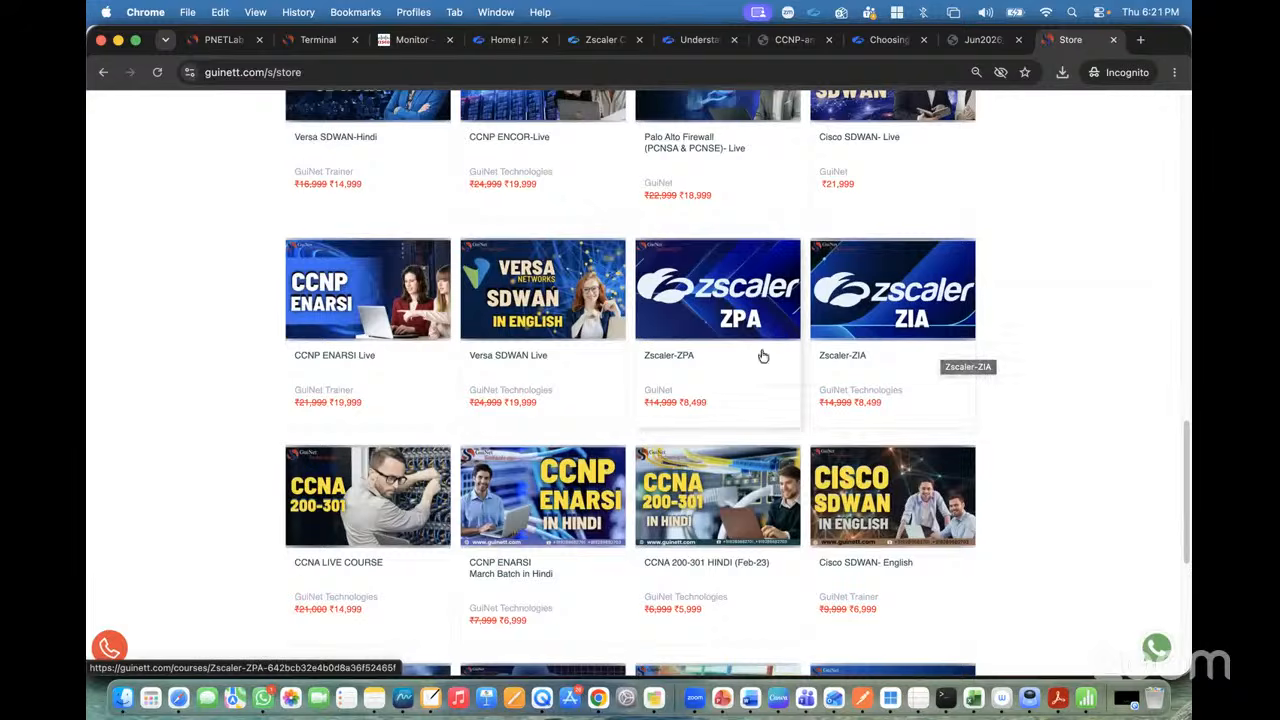
scroll(843, 335, up, 10)
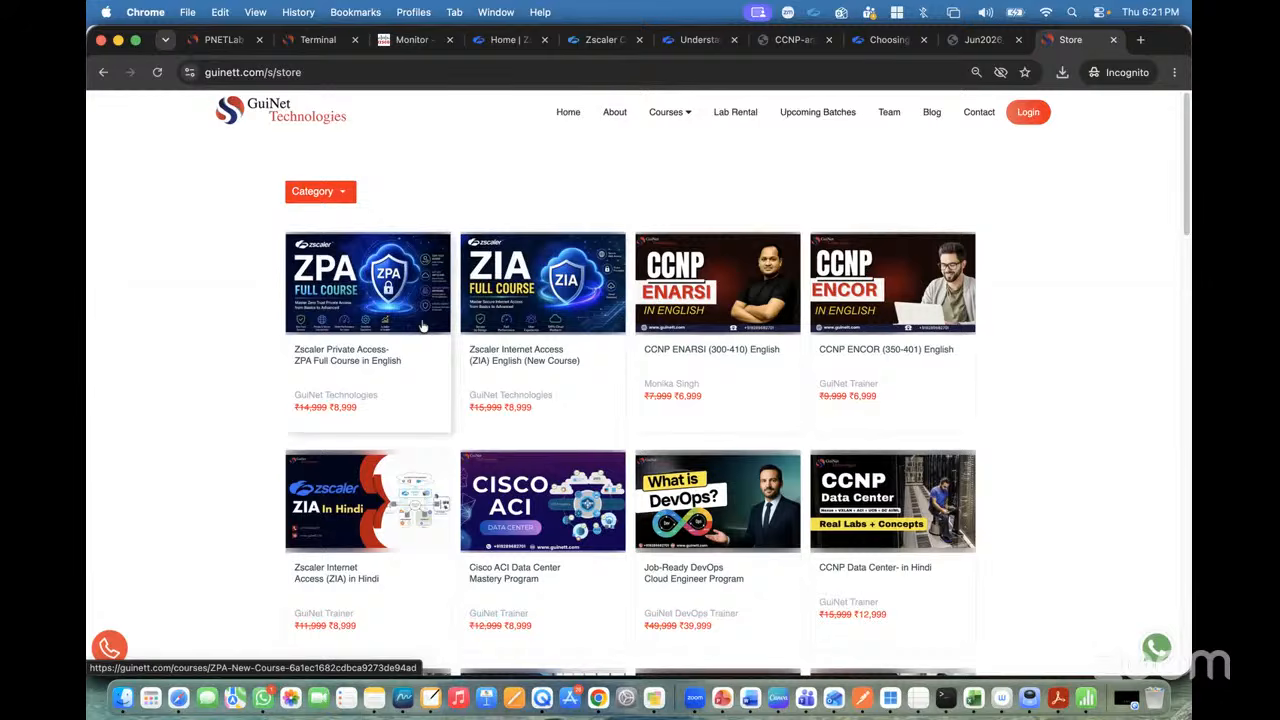
Go to the GuiNet home page and switch to the PNETLab SD-WAN lab topology.
click(570, 124)
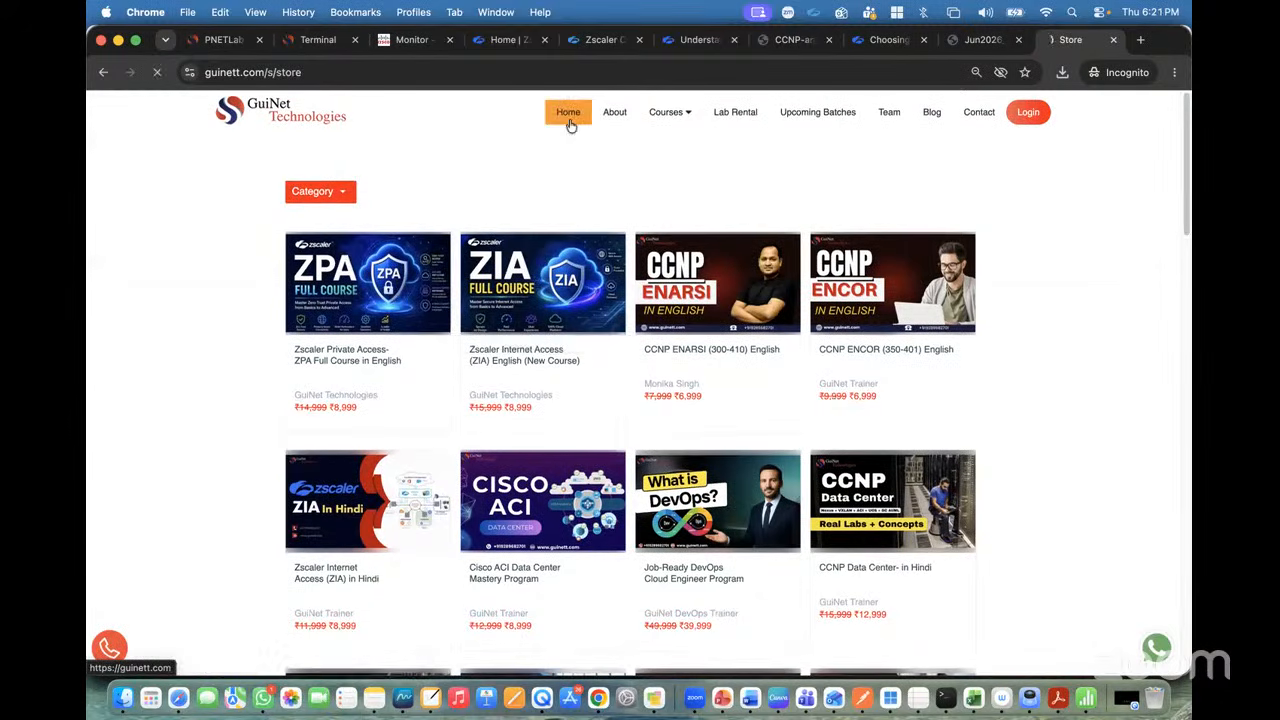
click(222, 40)
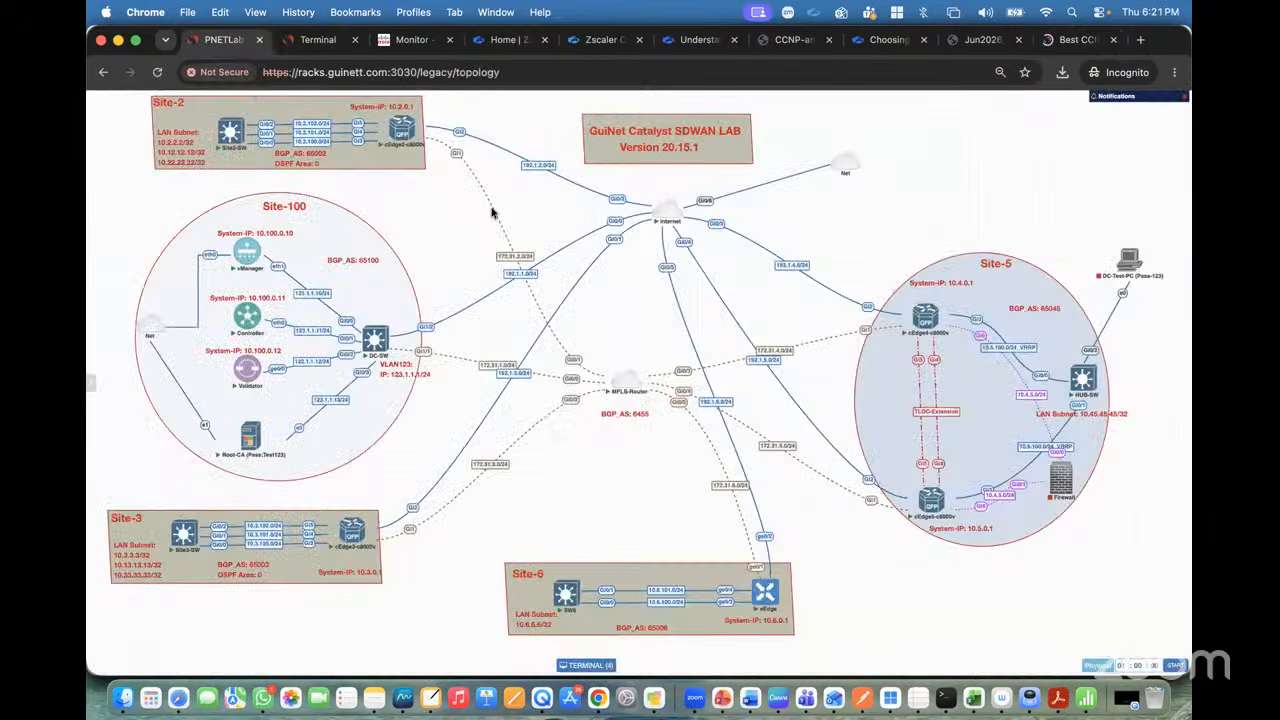